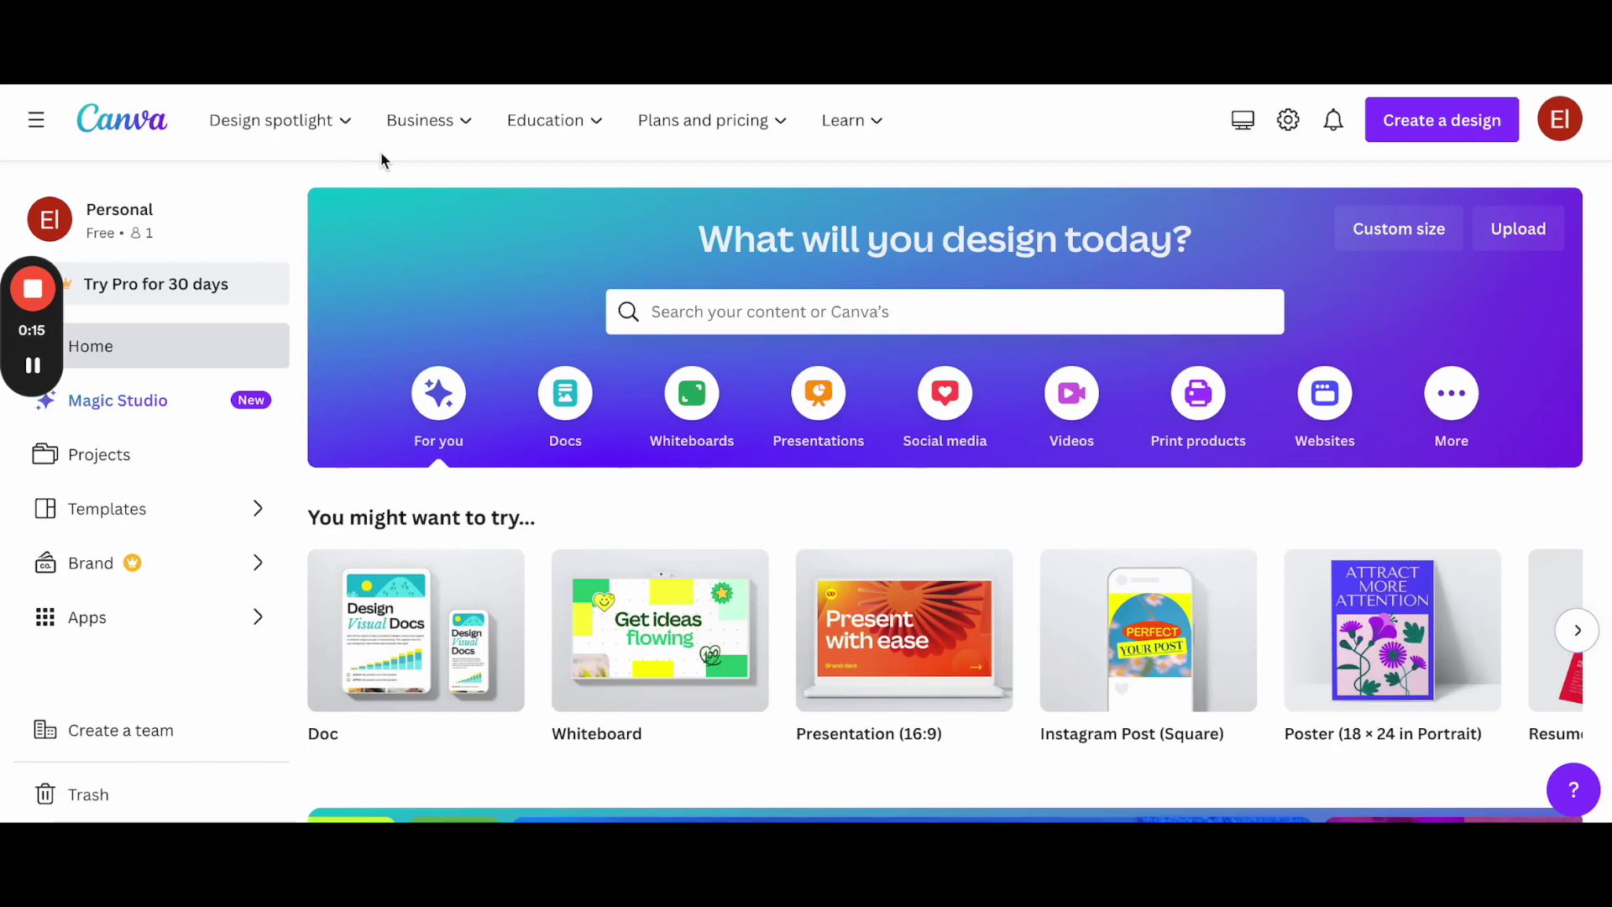
# - Search Canva's design types for 'website' to start a blank website design
pyautogui.click(1417, 130)
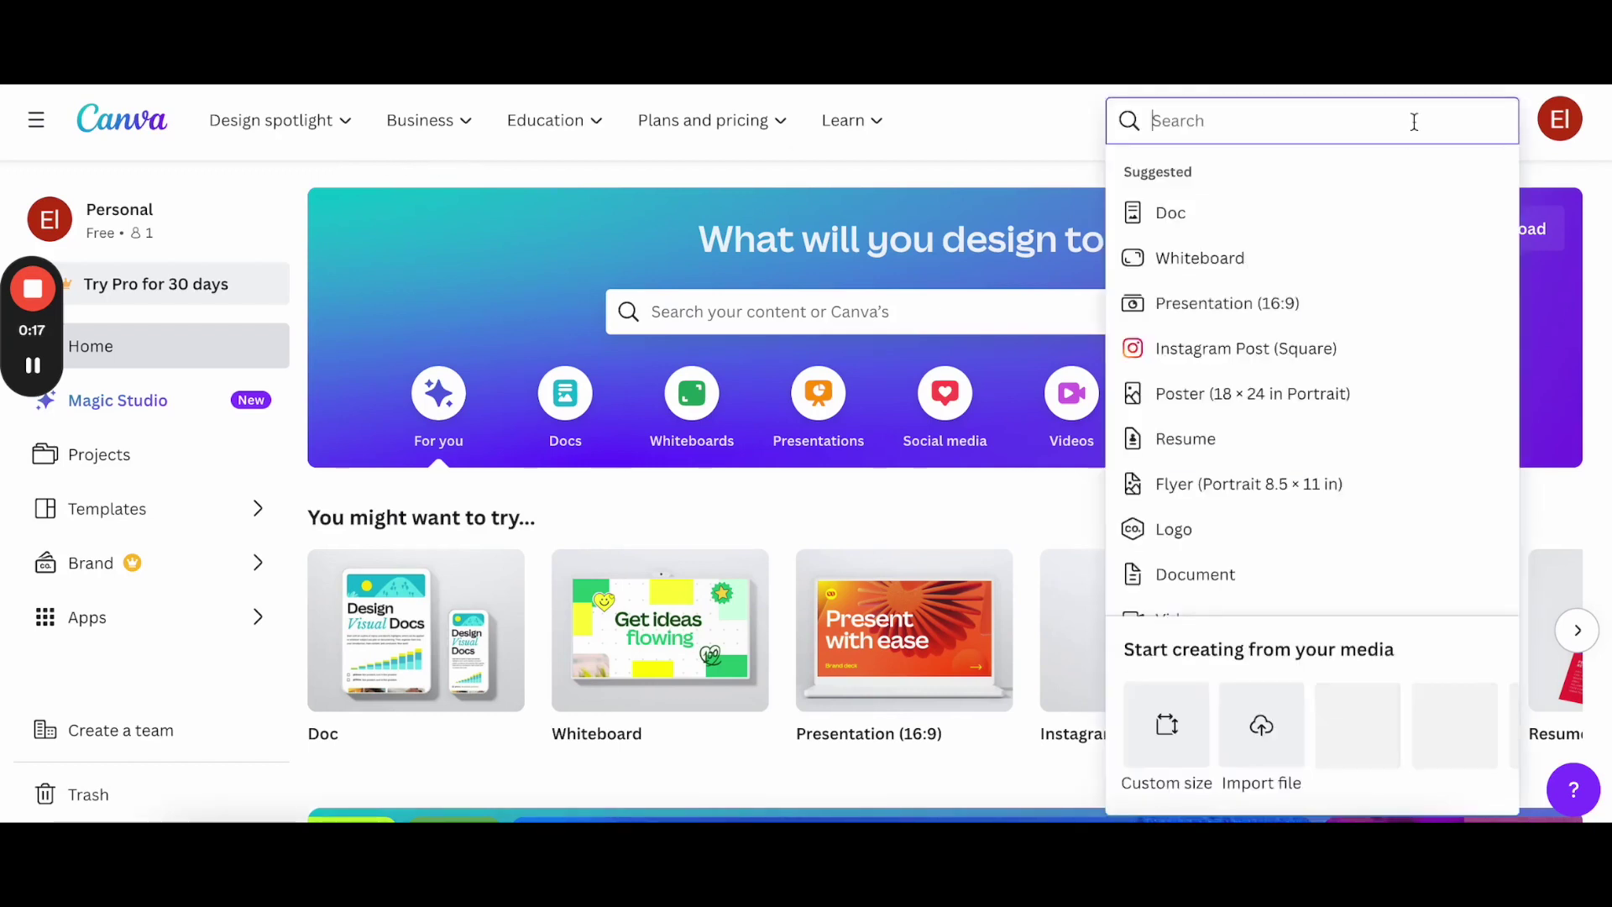
pyautogui.write('websi')
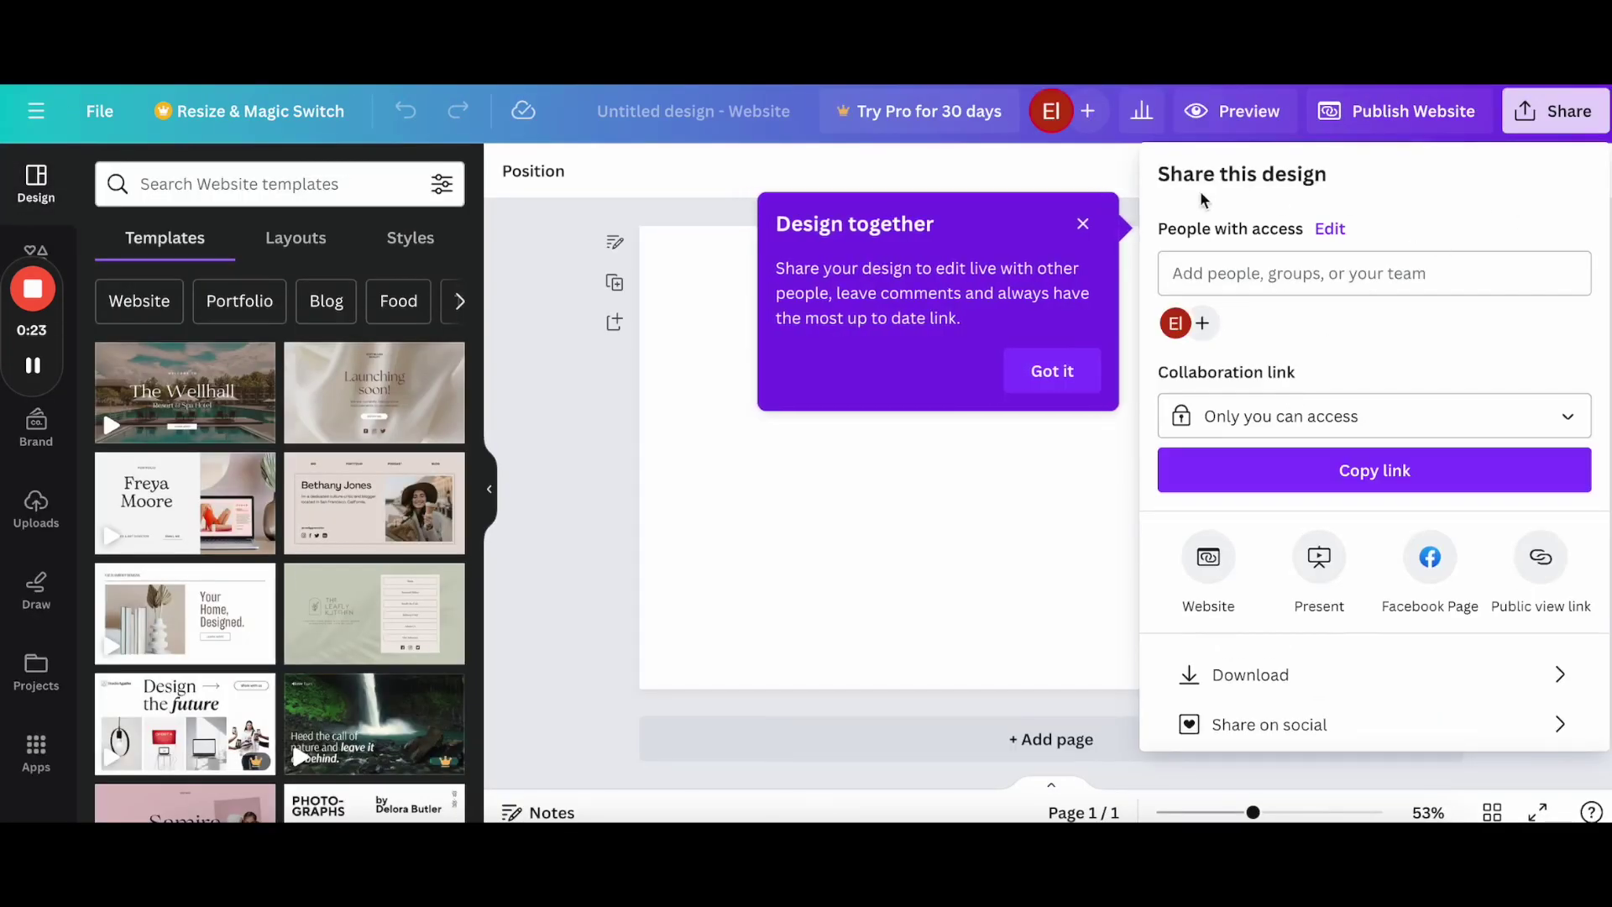
# - Dismiss the Share panel and collaboration tip, and add two more website pages
pyautogui.click(1127, 185)
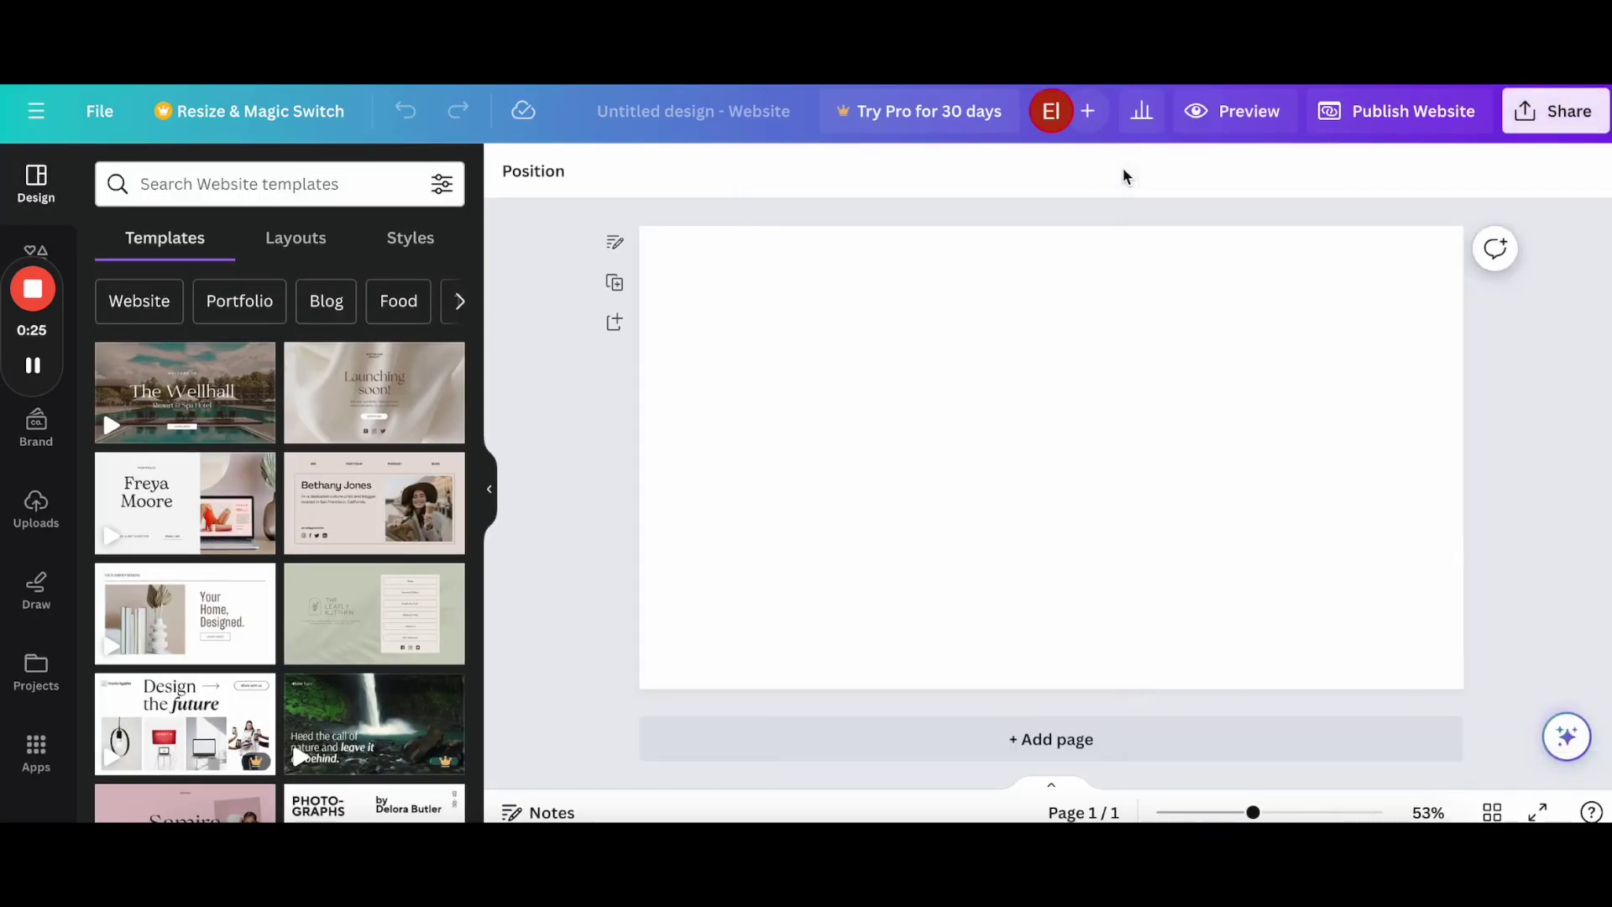
pyautogui.click(994, 513)
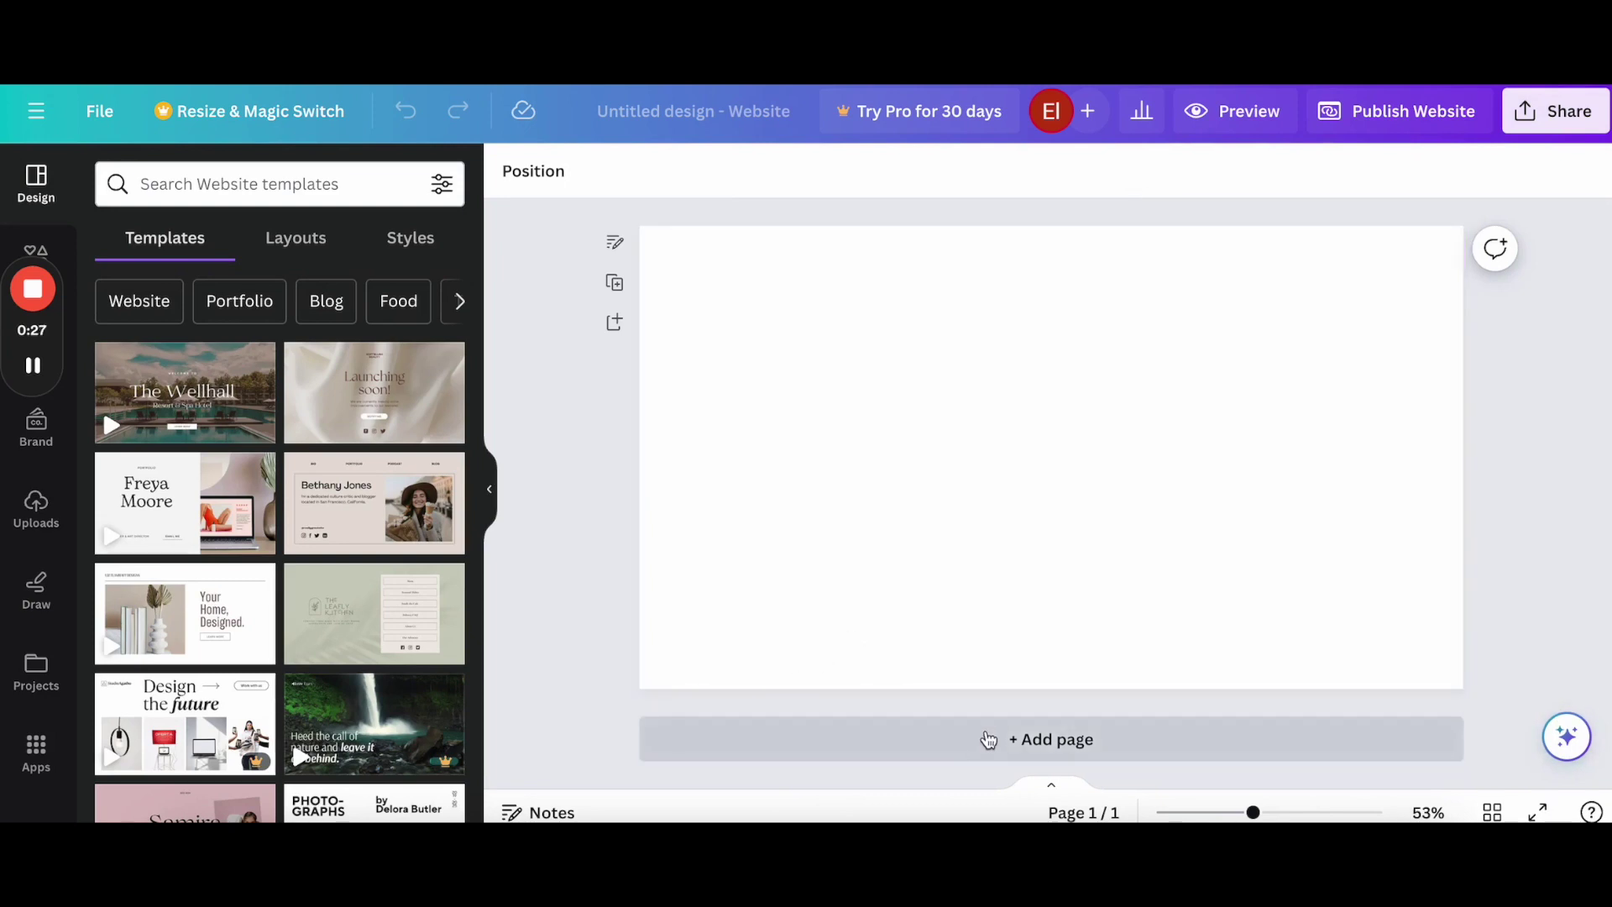
pyautogui.click(990, 740)
pyautogui.click(1024, 735)
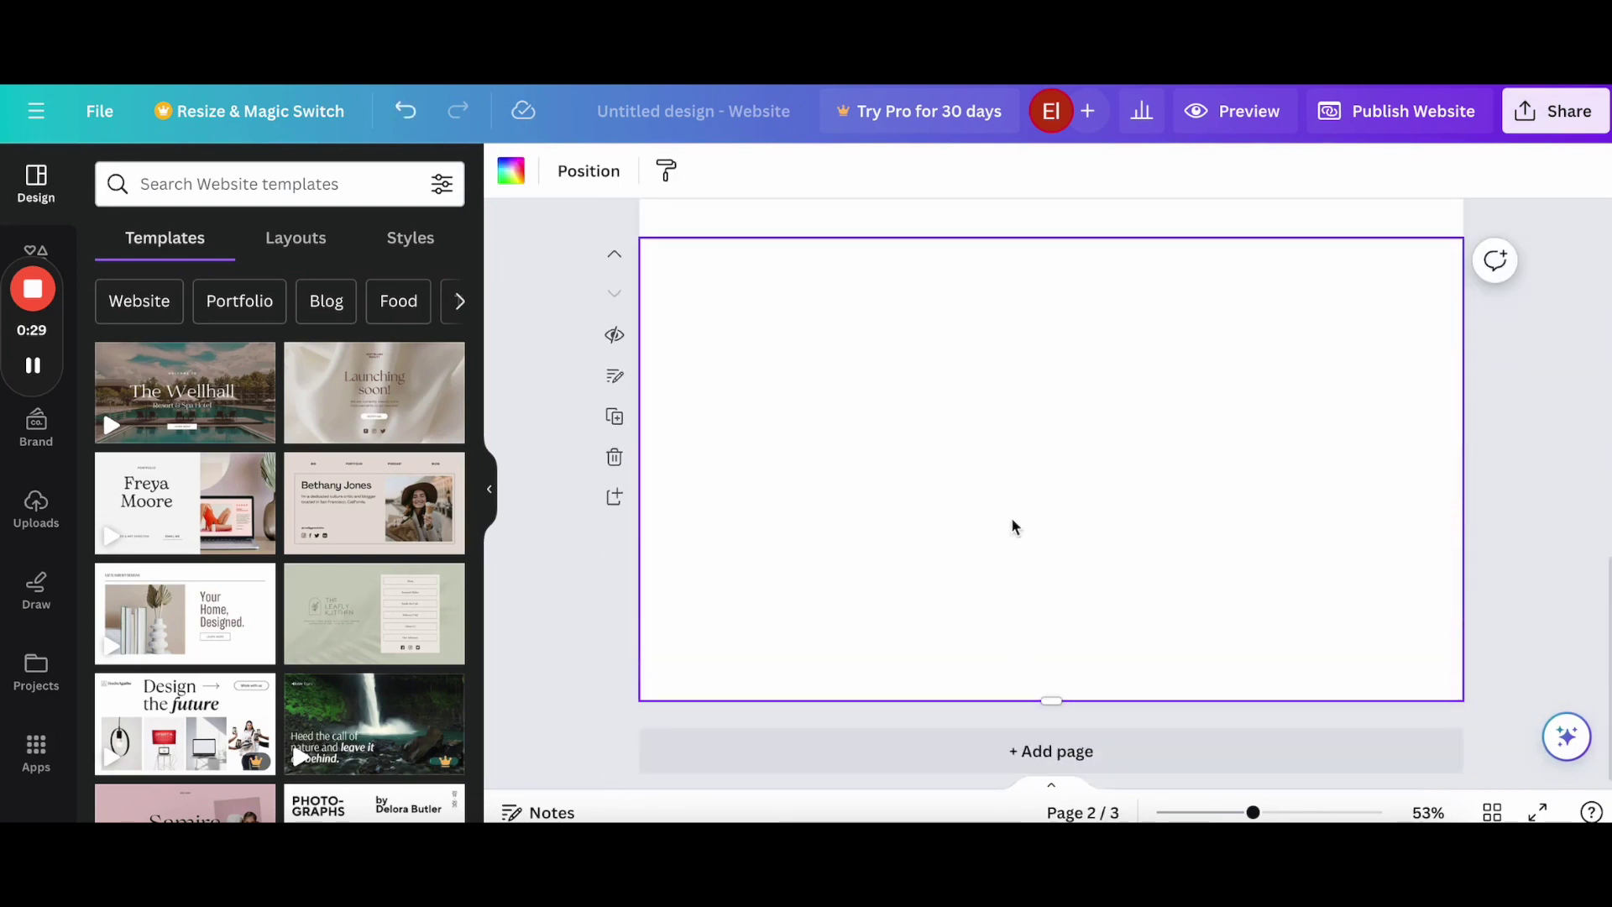
pyautogui.scroll(10, 1017, 488)
pyautogui.scroll(3, 1018, 490)
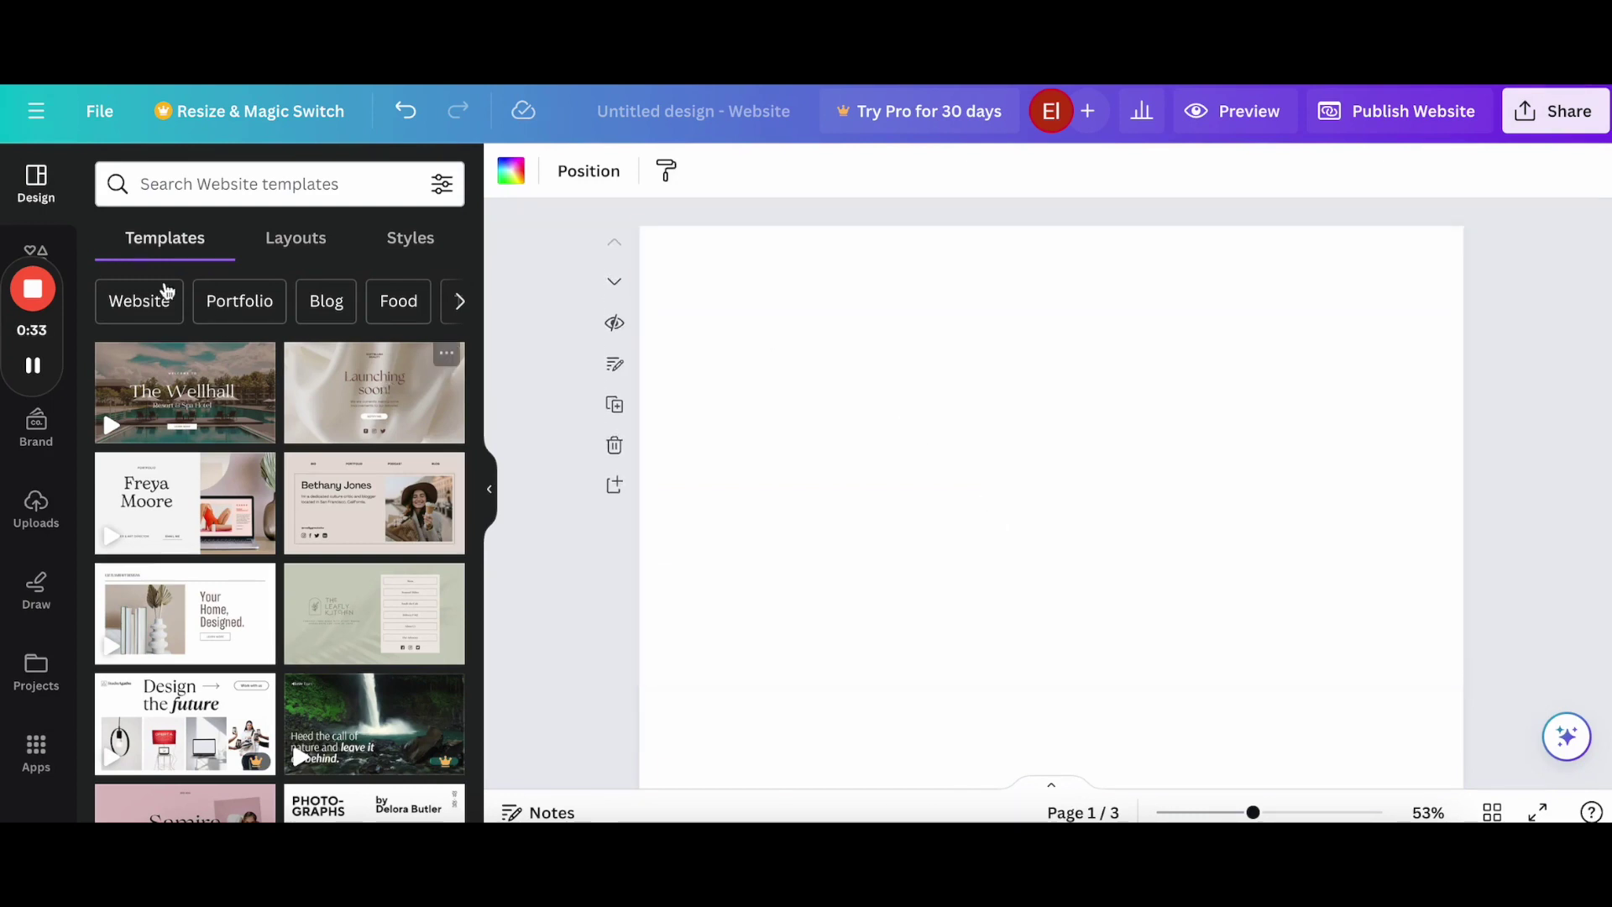
# - Search 'travel' templates and apply The Wellhall resort page to page 1
pyautogui.click(182, 185)
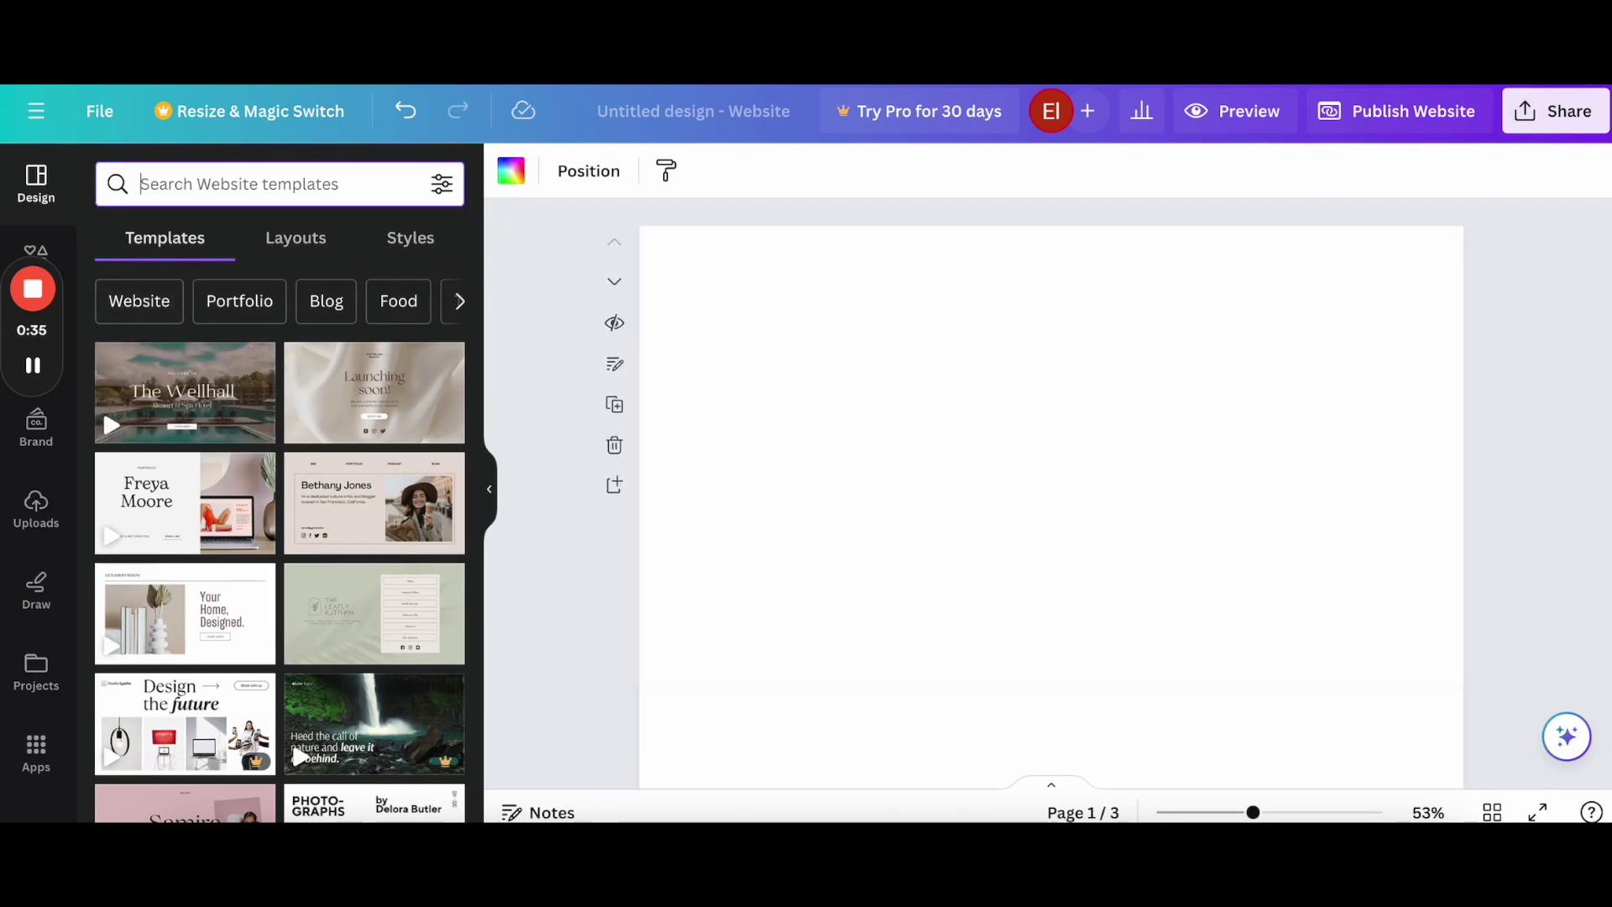
pyautogui.write('travel')
pyautogui.click(198, 280)
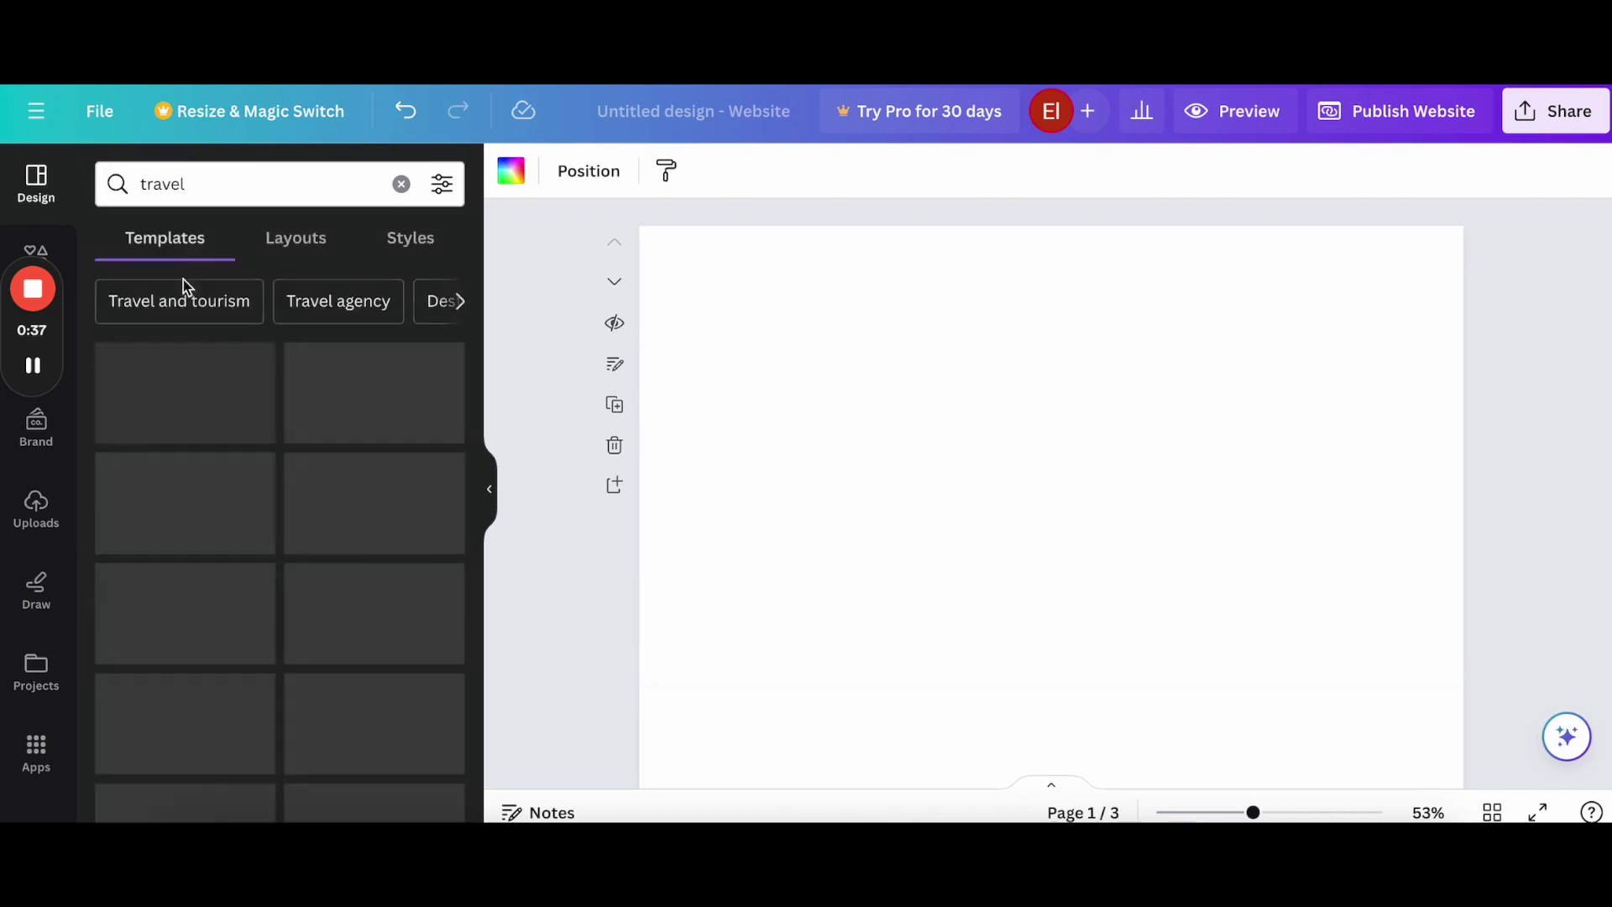
pyautogui.click(175, 416)
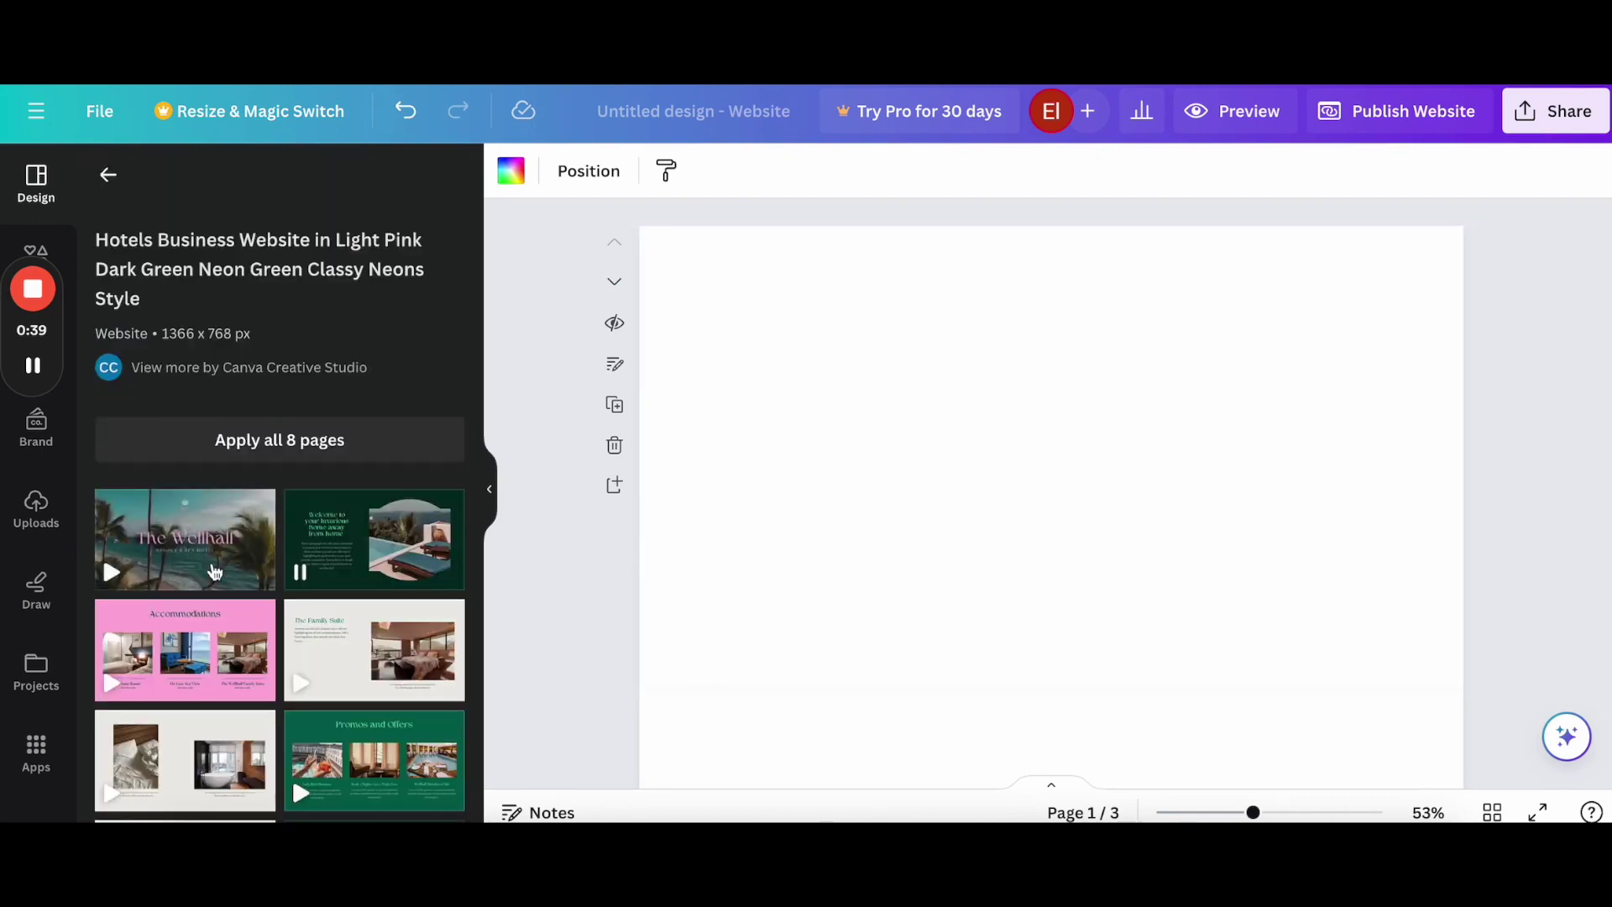
pyautogui.click(186, 540)
pyautogui.scroll(-5, 847, 628)
# - Search 'about me' templates and apply an About Me page to page 2
pyautogui.click(781, 616)
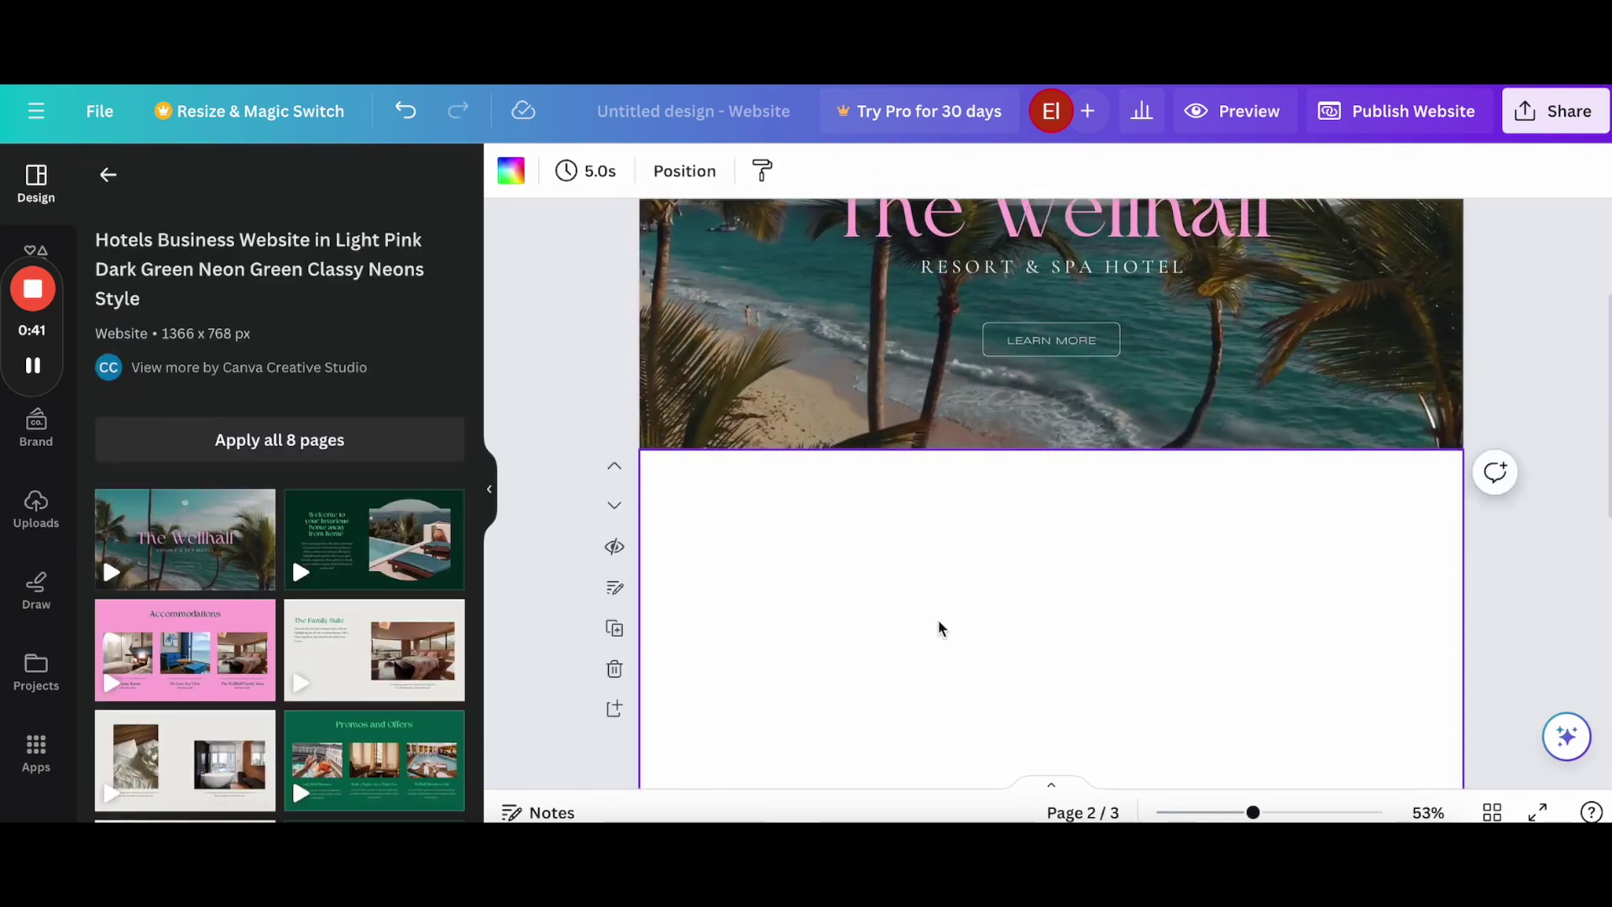
pyautogui.click(108, 174)
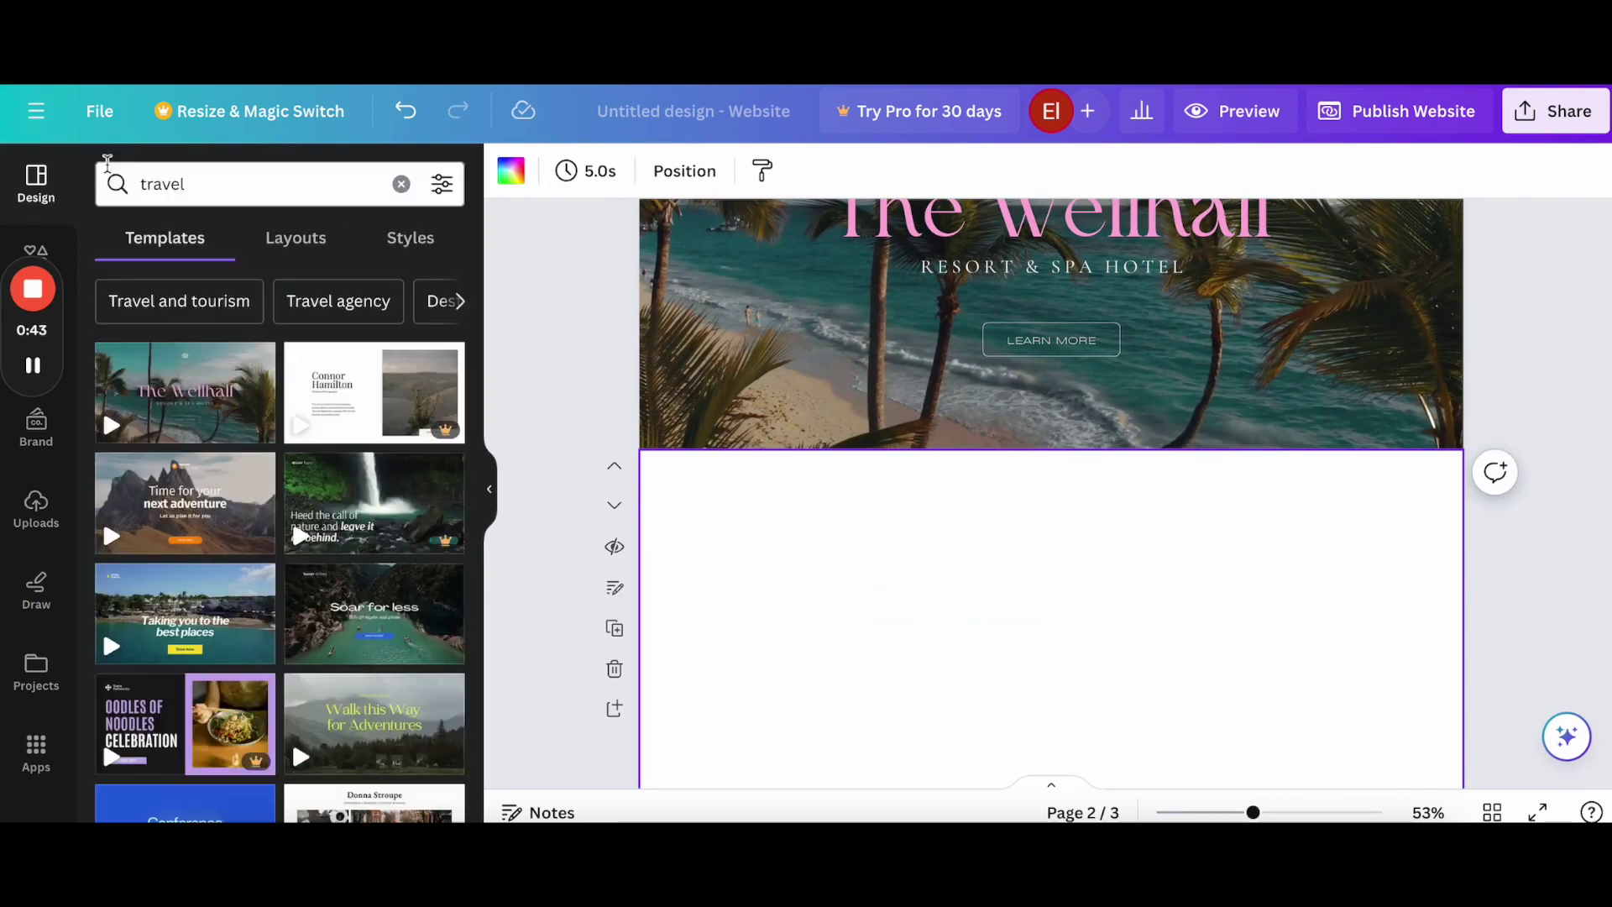
pyautogui.click(158, 185)
pyautogui.press('BackSpace')
pyautogui.press('BackSpace')
pyautogui.press('BackSpace')
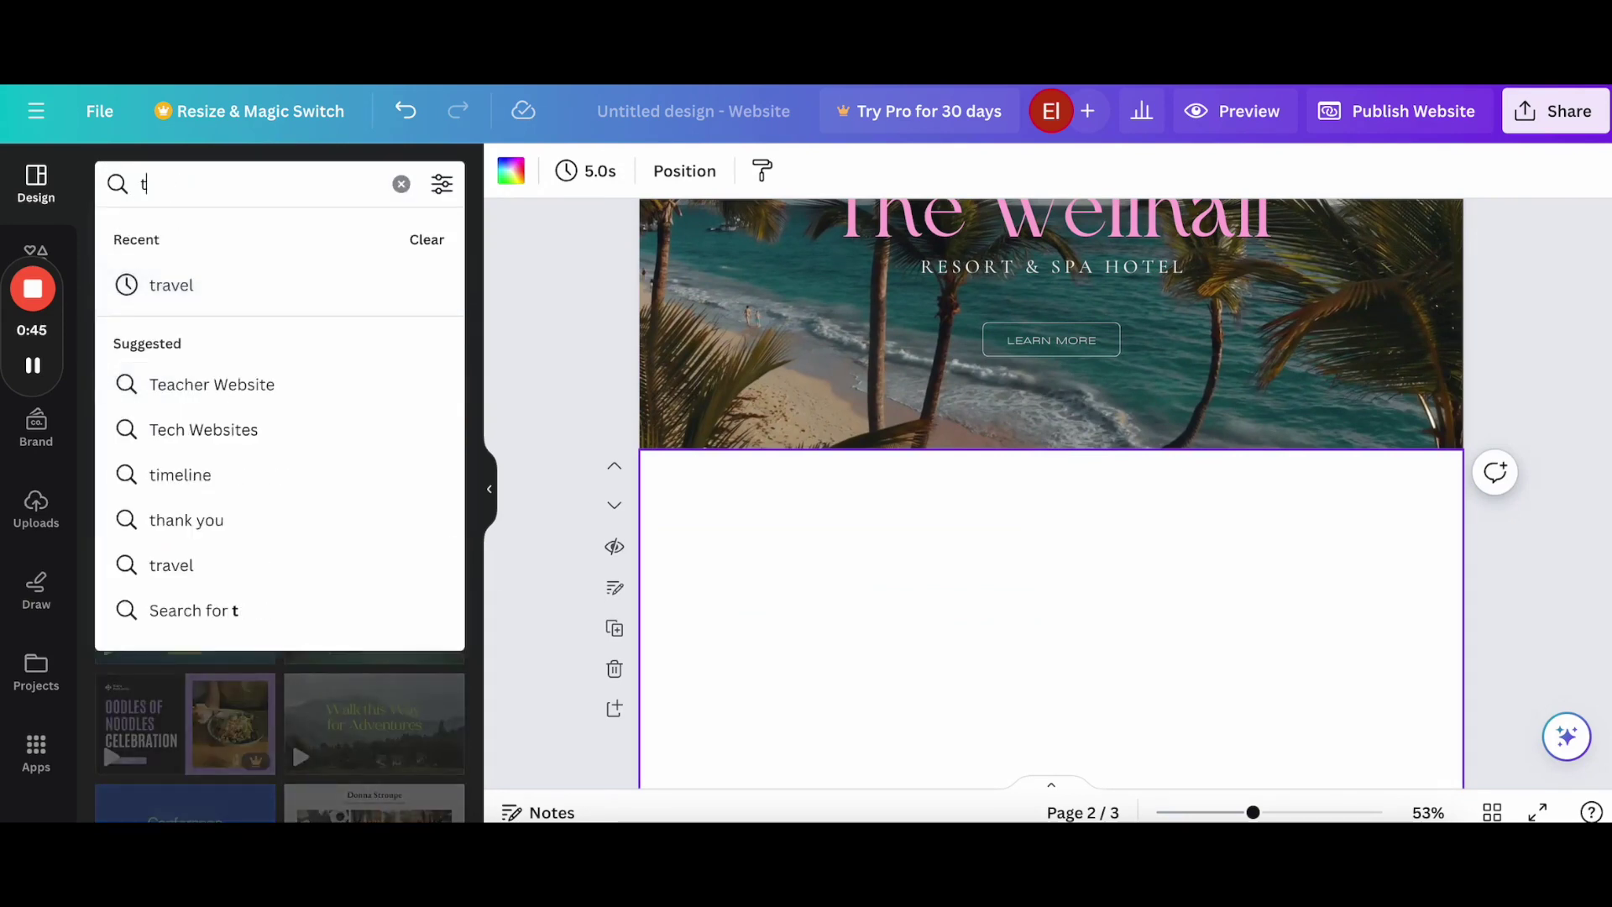
pyautogui.write('about me')
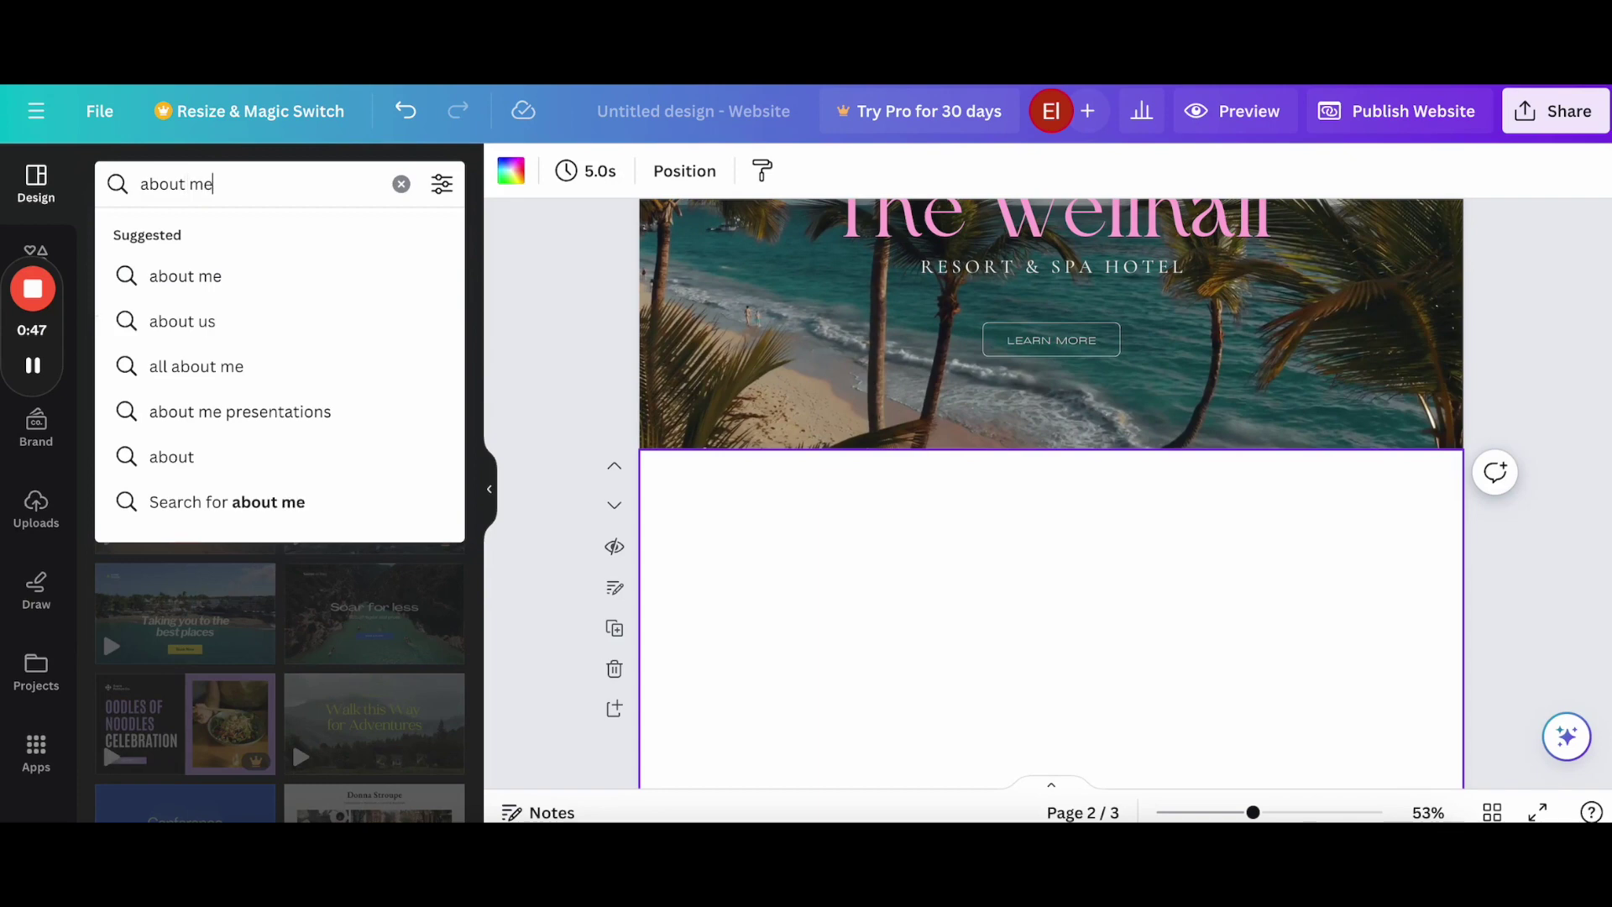
pyautogui.press('Return')
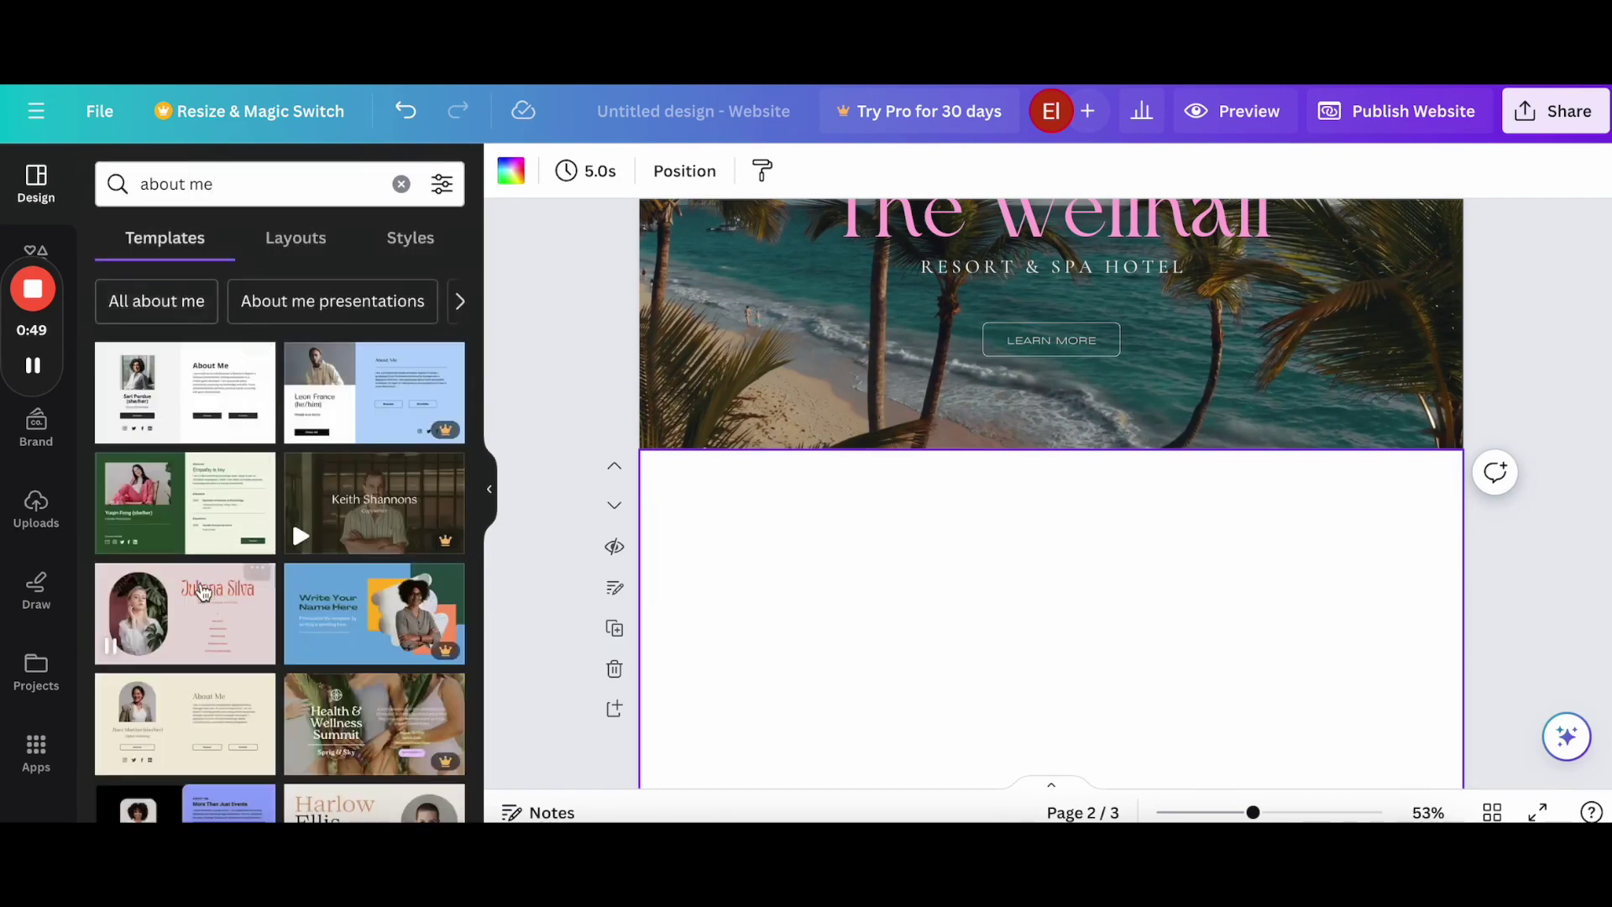
pyautogui.scroll(-3, 196, 589)
pyautogui.click(195, 555)
pyautogui.scroll(-5, 726, 627)
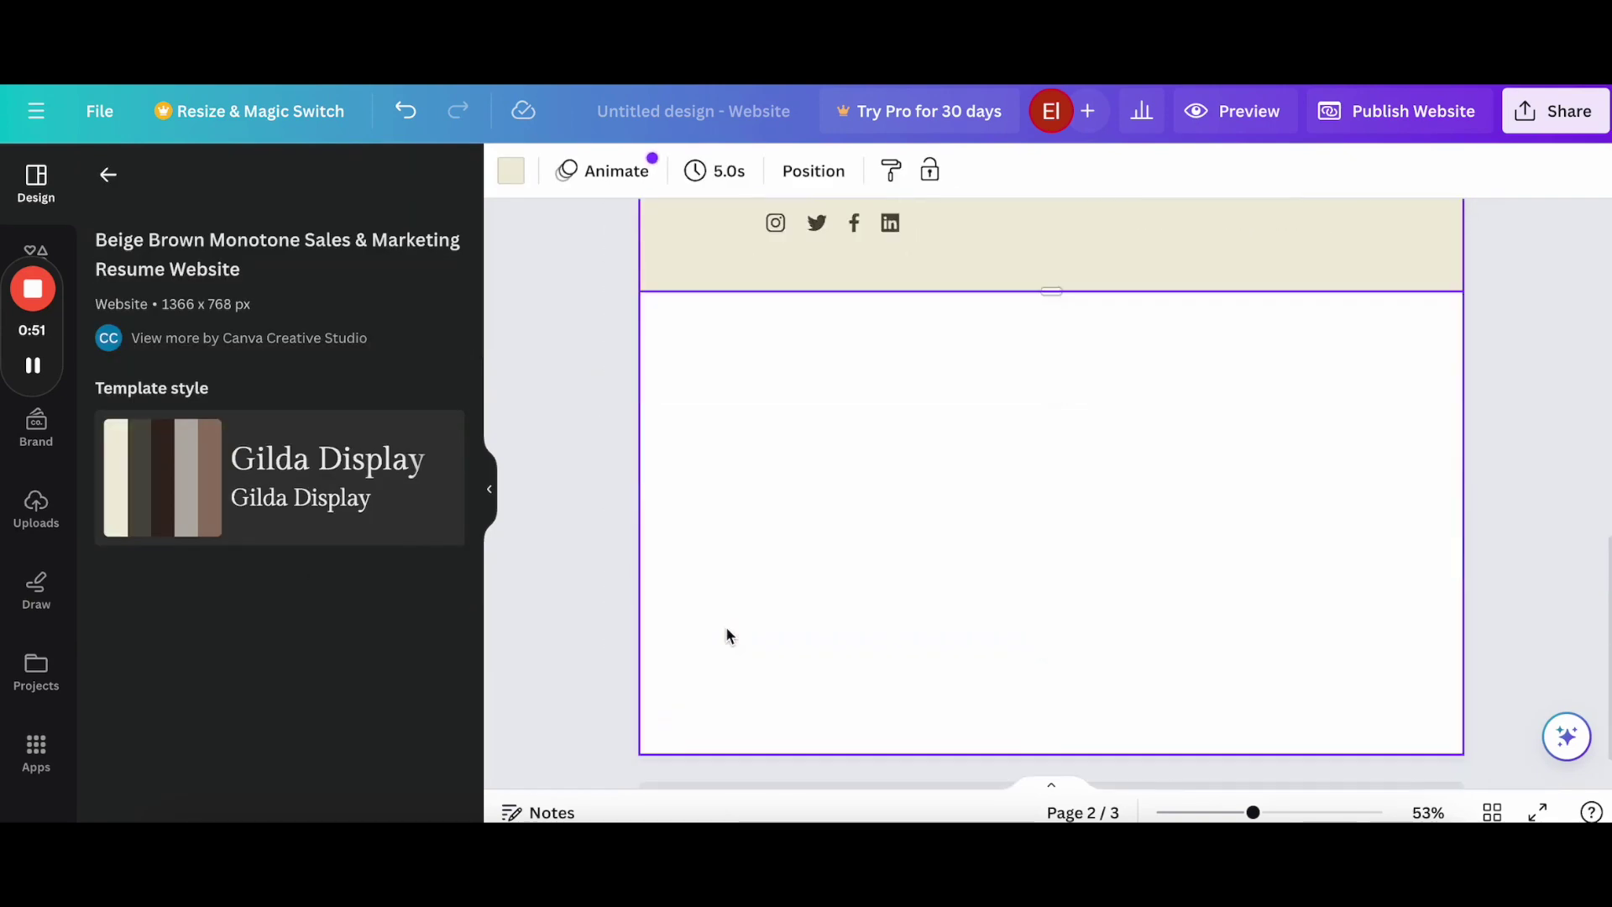
# - Search 'travel' again and apply the olive-green Walk this Way page to page 3
pyautogui.click(761, 504)
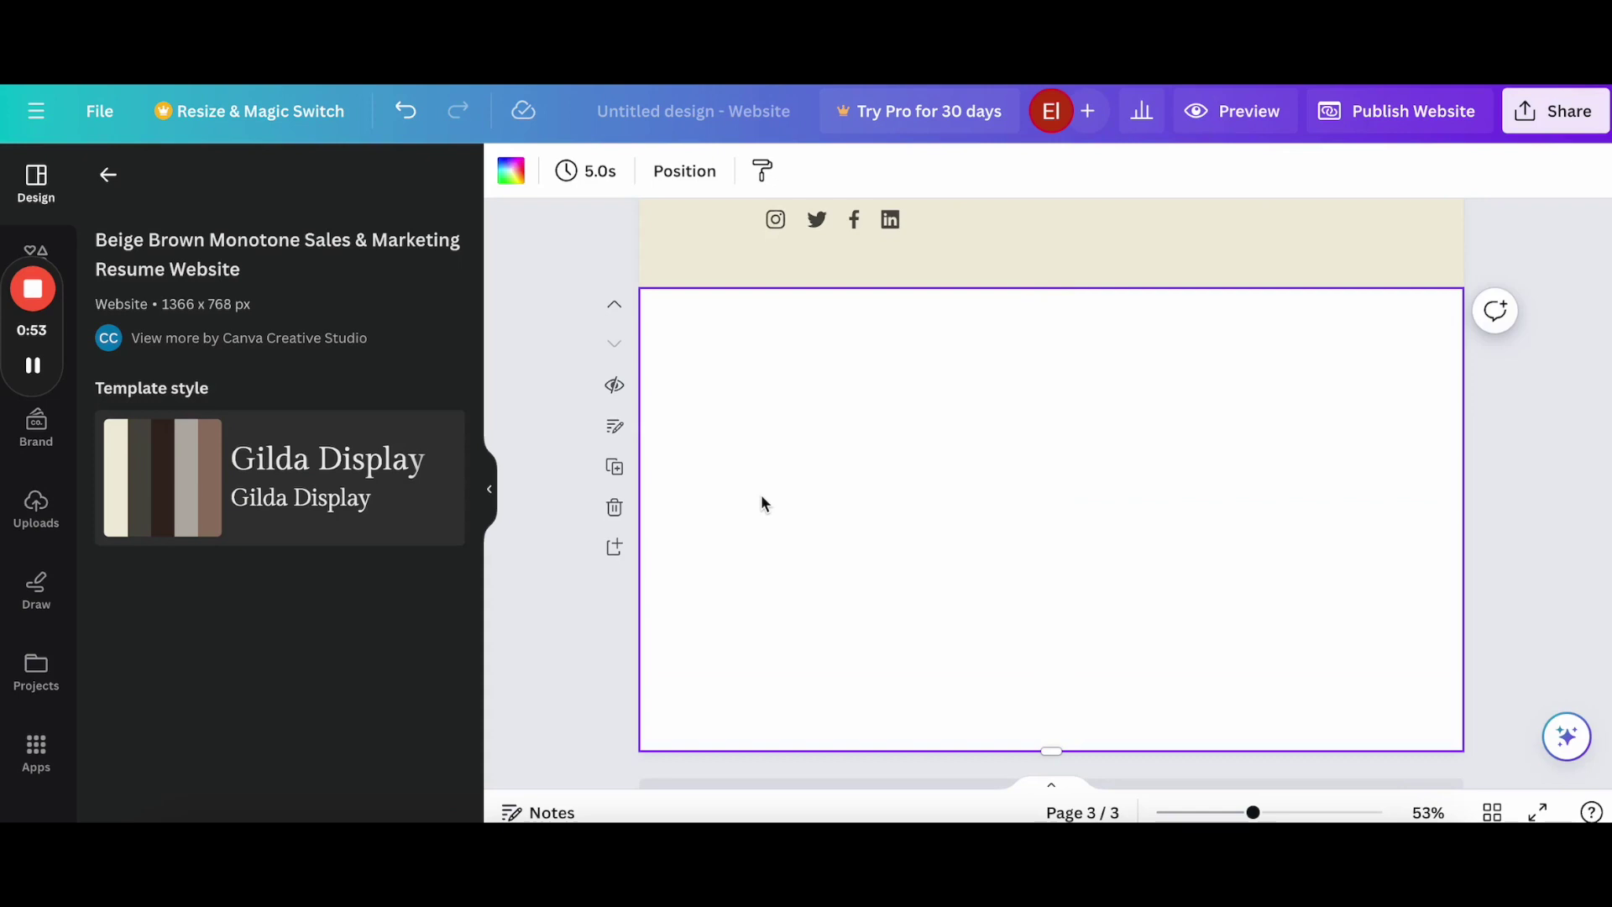
pyautogui.click(109, 175)
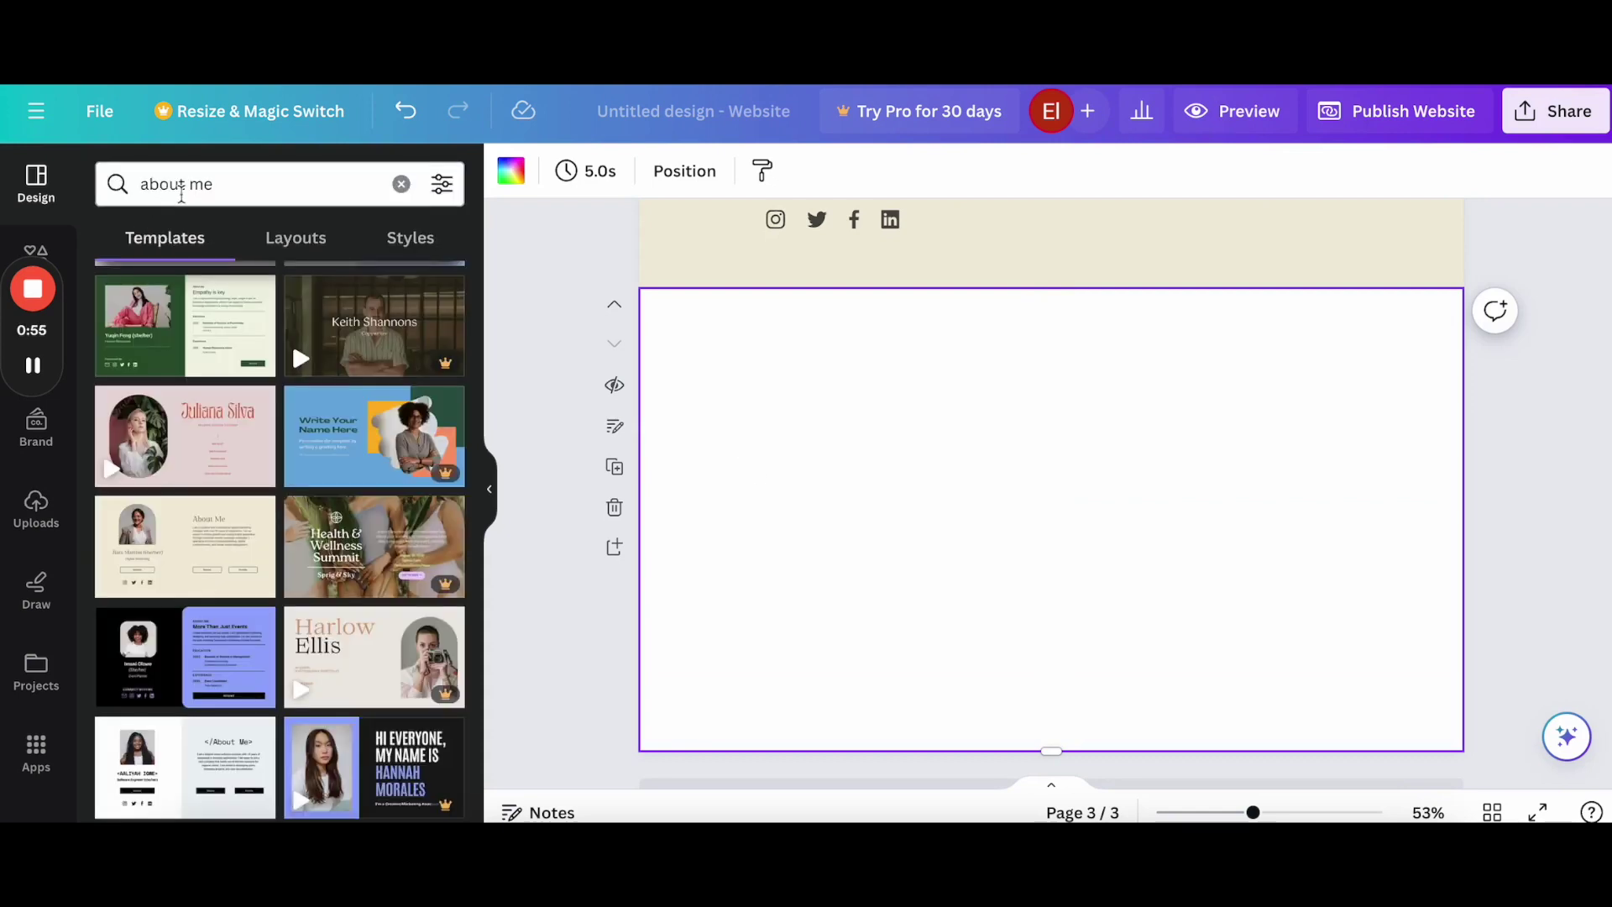
pyautogui.doubleClick(202, 185)
pyautogui.hotkey('ctrl', 'a')
pyautogui.write('travel')
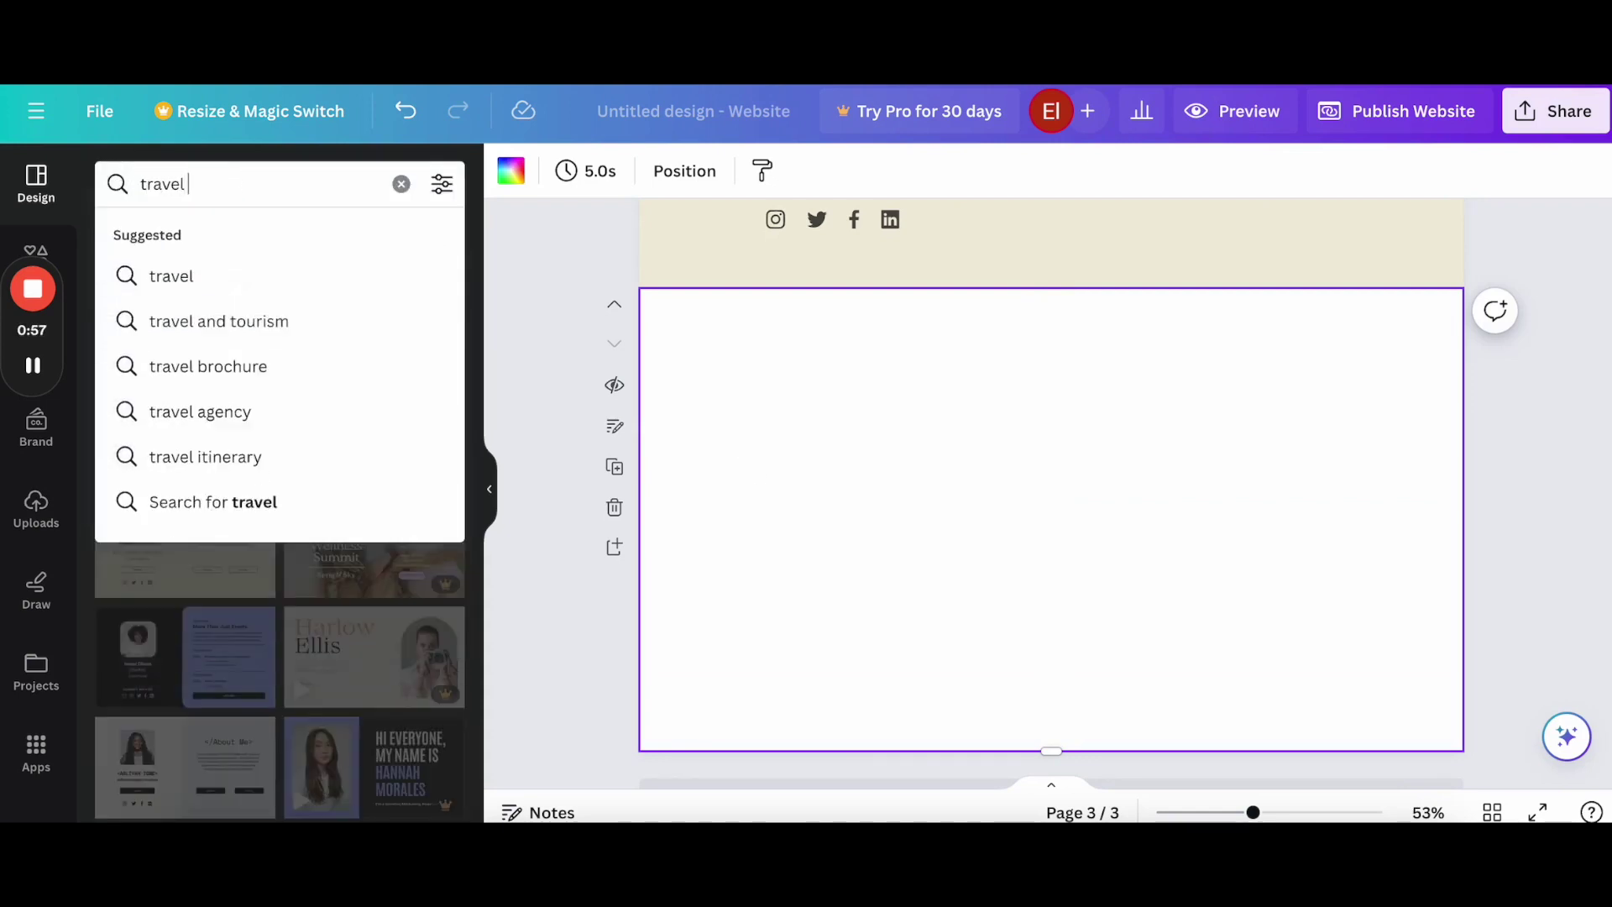
pyautogui.write(' resource')
pyautogui.press('BackSpace')
pyautogui.press('BackSpace')
pyautogui.press('BackSpace')
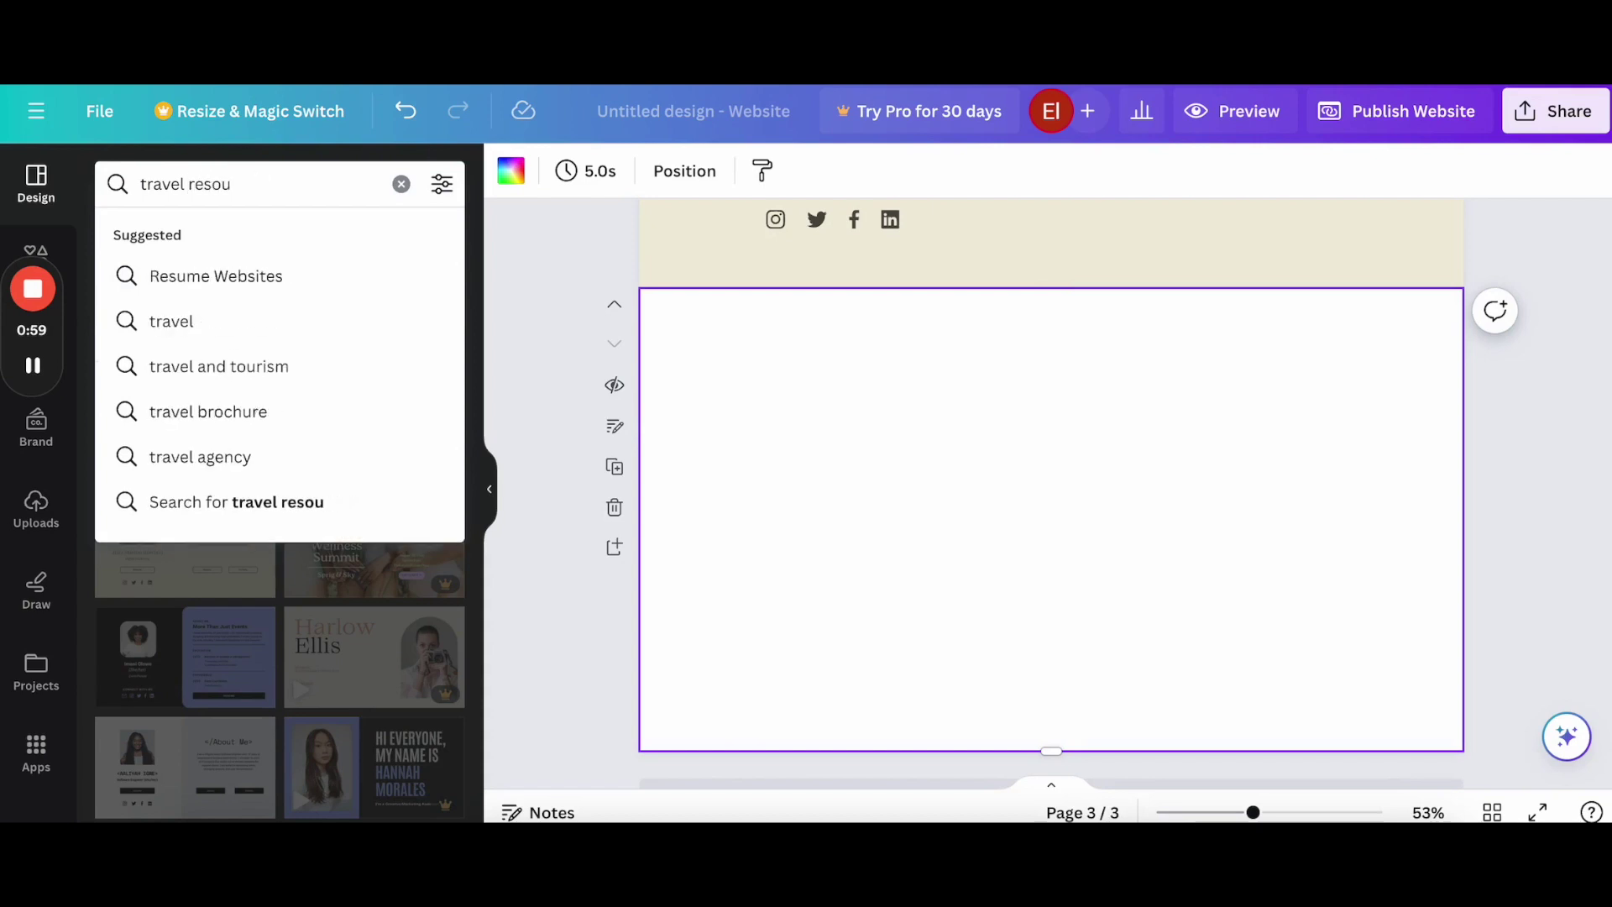
pyautogui.press('BackSpace')
pyautogui.press('BackSpace')
pyautogui.press('BackSpace')
pyautogui.press('BackSpace')
pyautogui.press('BackSpace')
pyautogui.press('BackSpace')
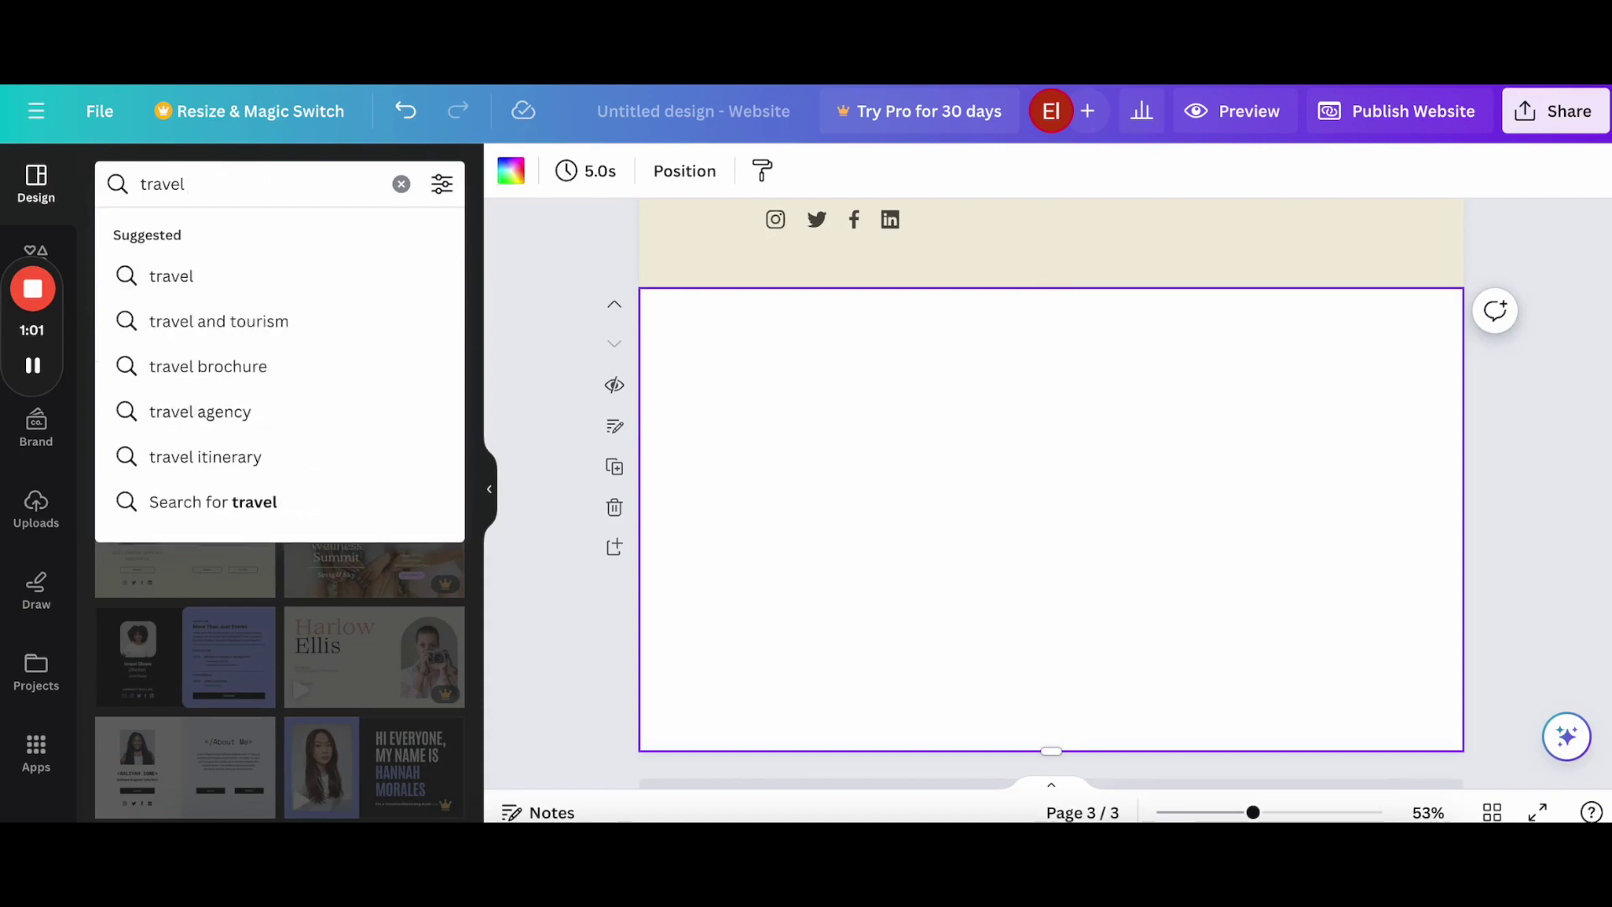
pyautogui.press('Return')
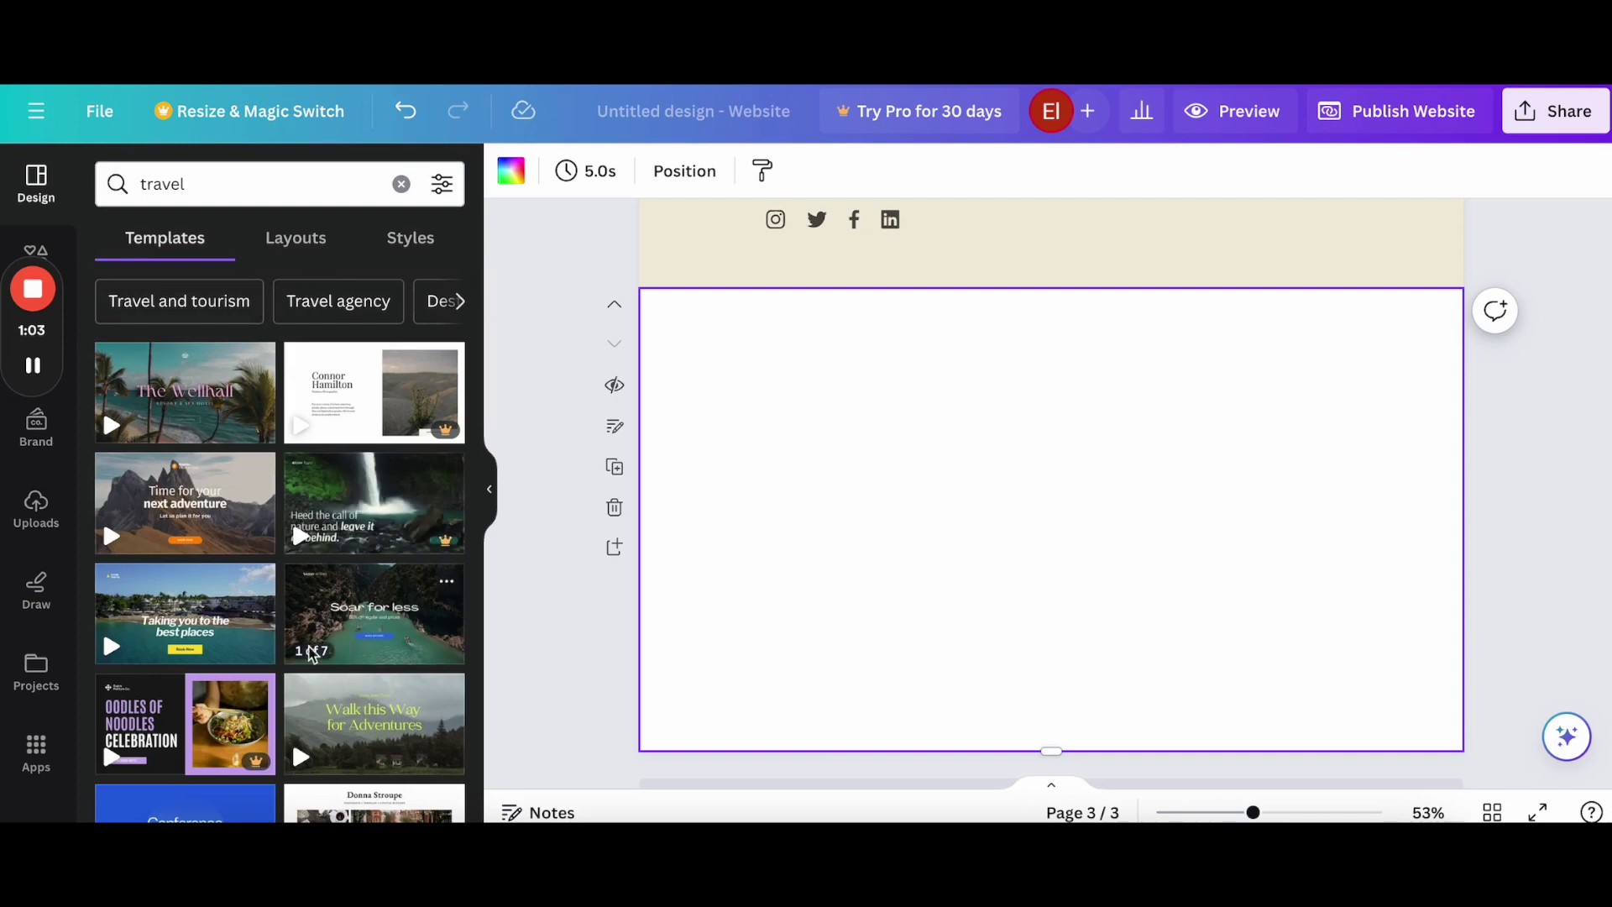
pyautogui.scroll(-1, 375, 680)
pyautogui.click(374, 677)
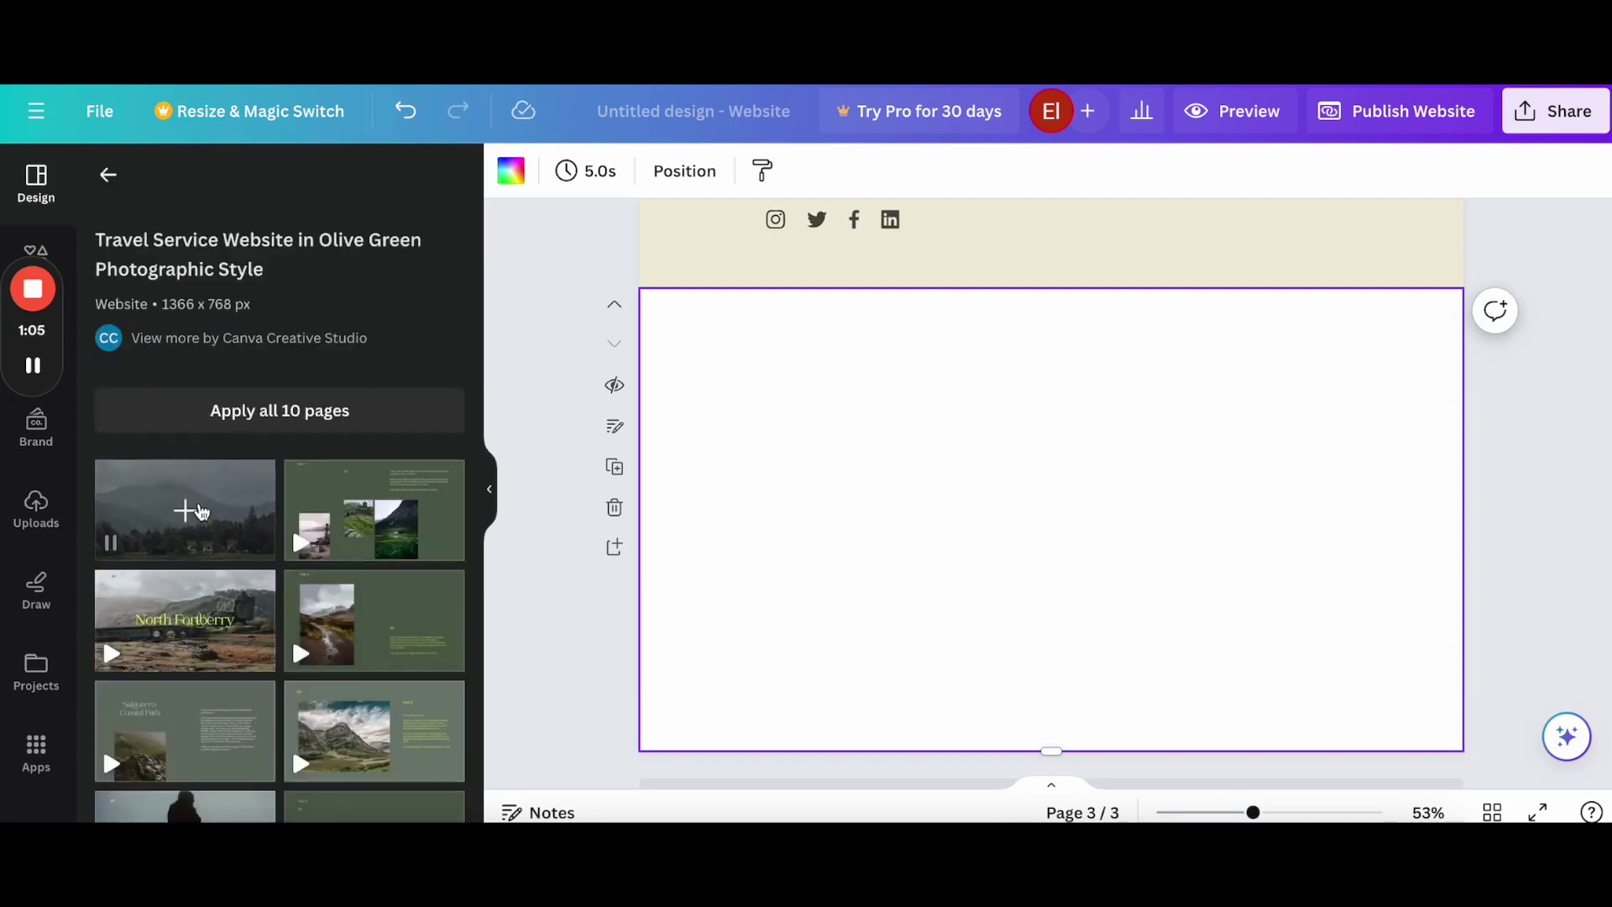
pyautogui.click(186, 507)
pyautogui.scroll(10, 888, 417)
# - Enlarge the lotus logo at the hero's top-left, raise the heading group, and make the logo pink
pyautogui.moveTo(1052, 241); pyautogui.dragTo(713, 250)
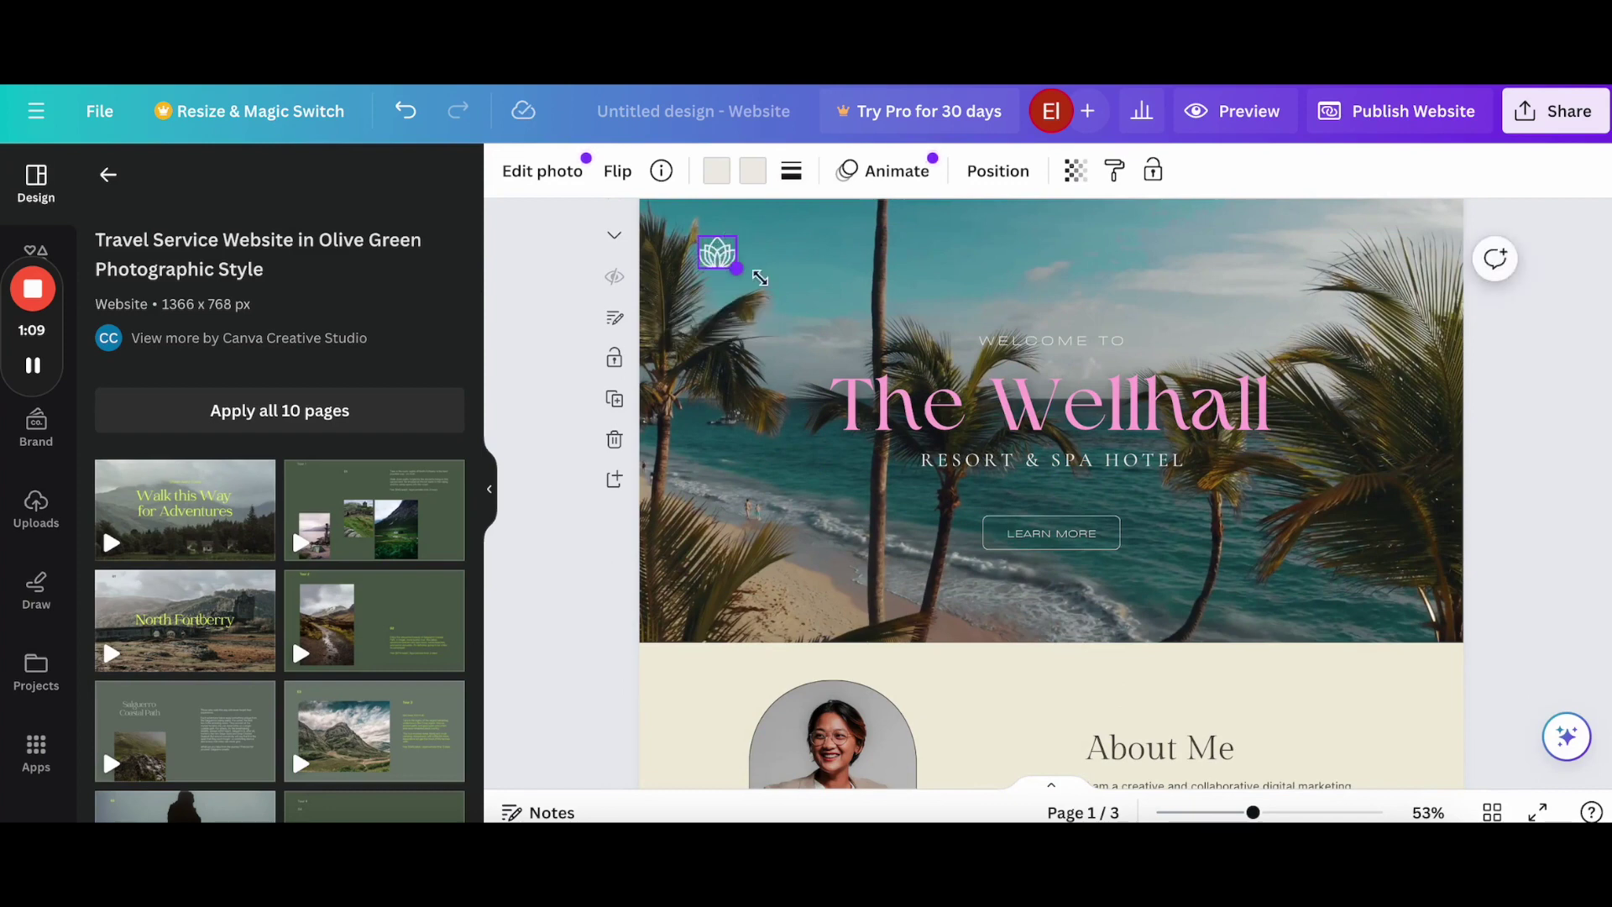
pyautogui.moveTo(728, 264); pyautogui.dragTo(784, 309)
pyautogui.click(958, 315)
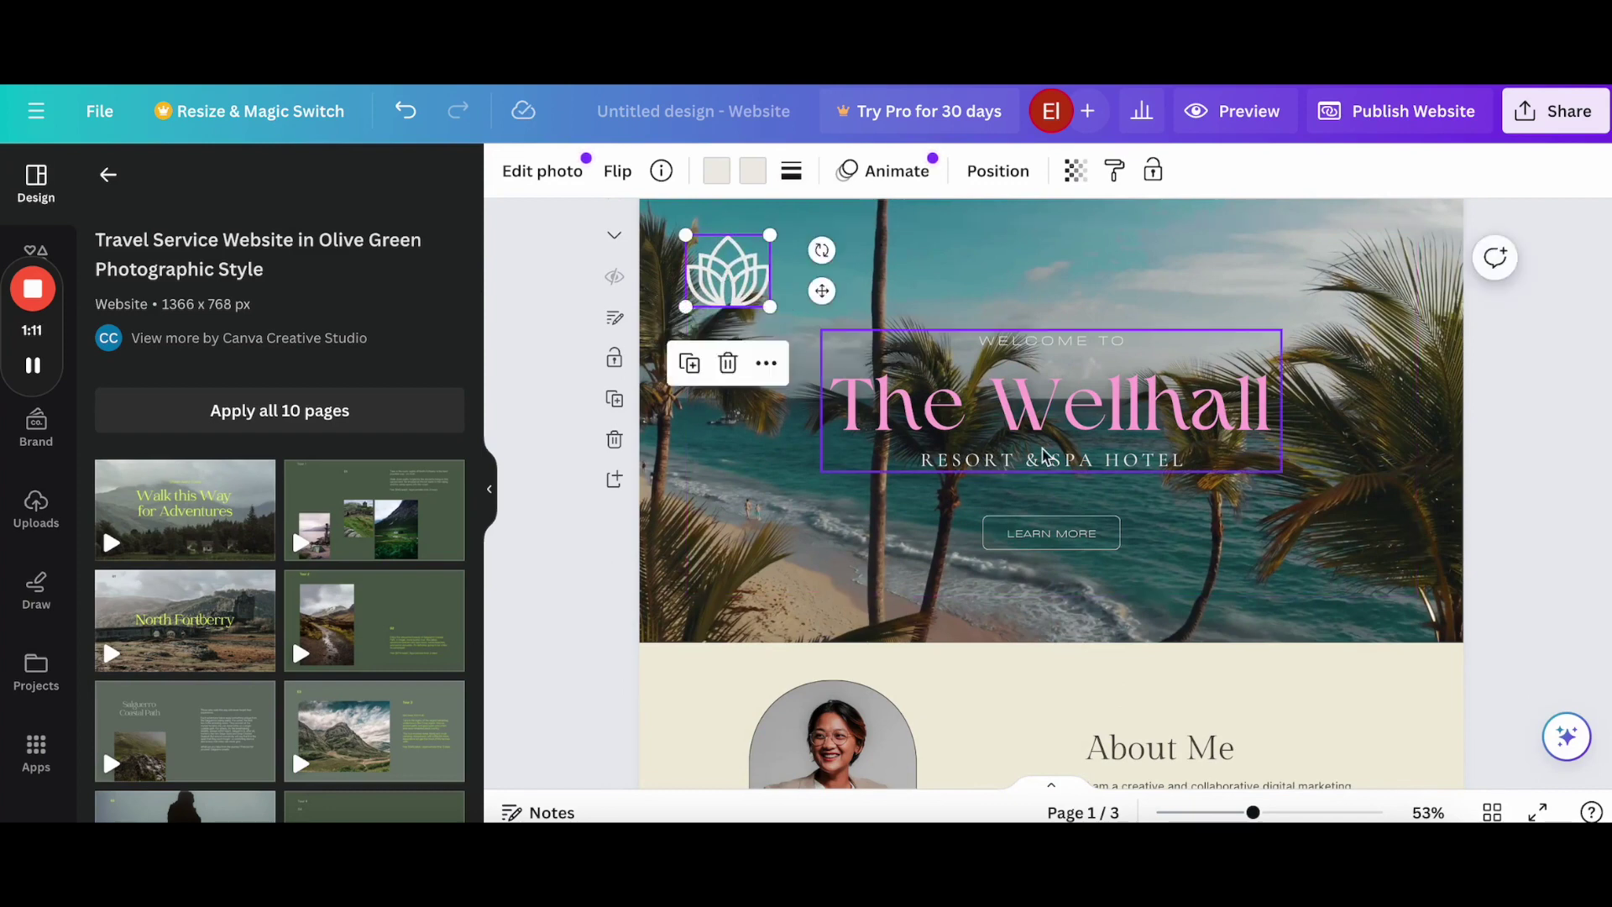
pyautogui.moveTo(1051, 423); pyautogui.dragTo(1043, 401)
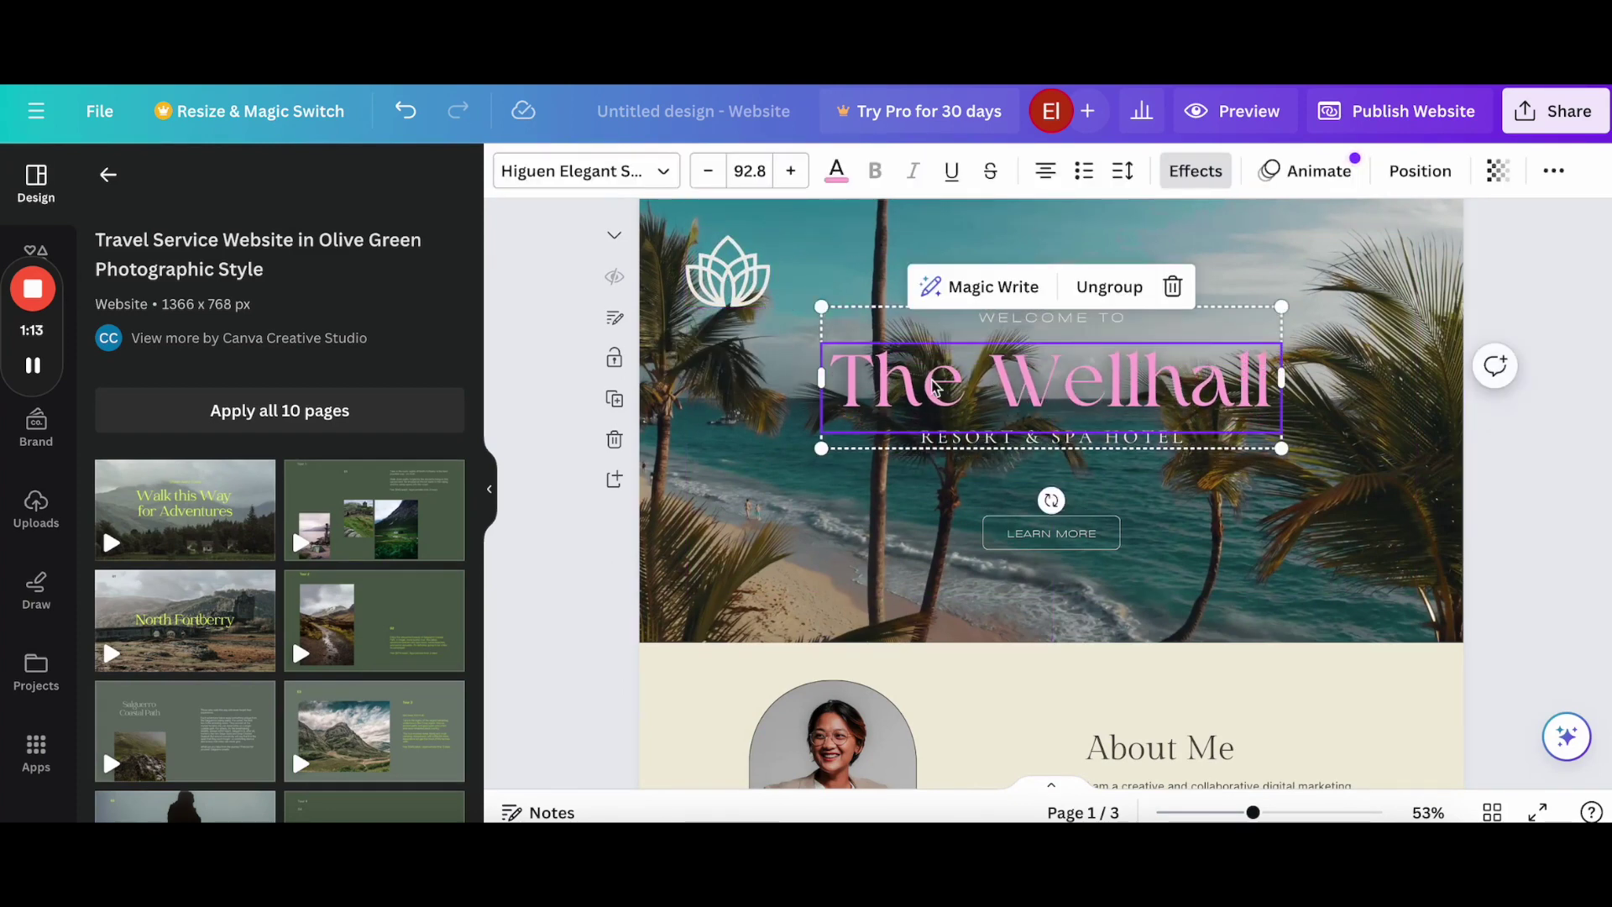
pyautogui.click(728, 274)
pyautogui.click(716, 170)
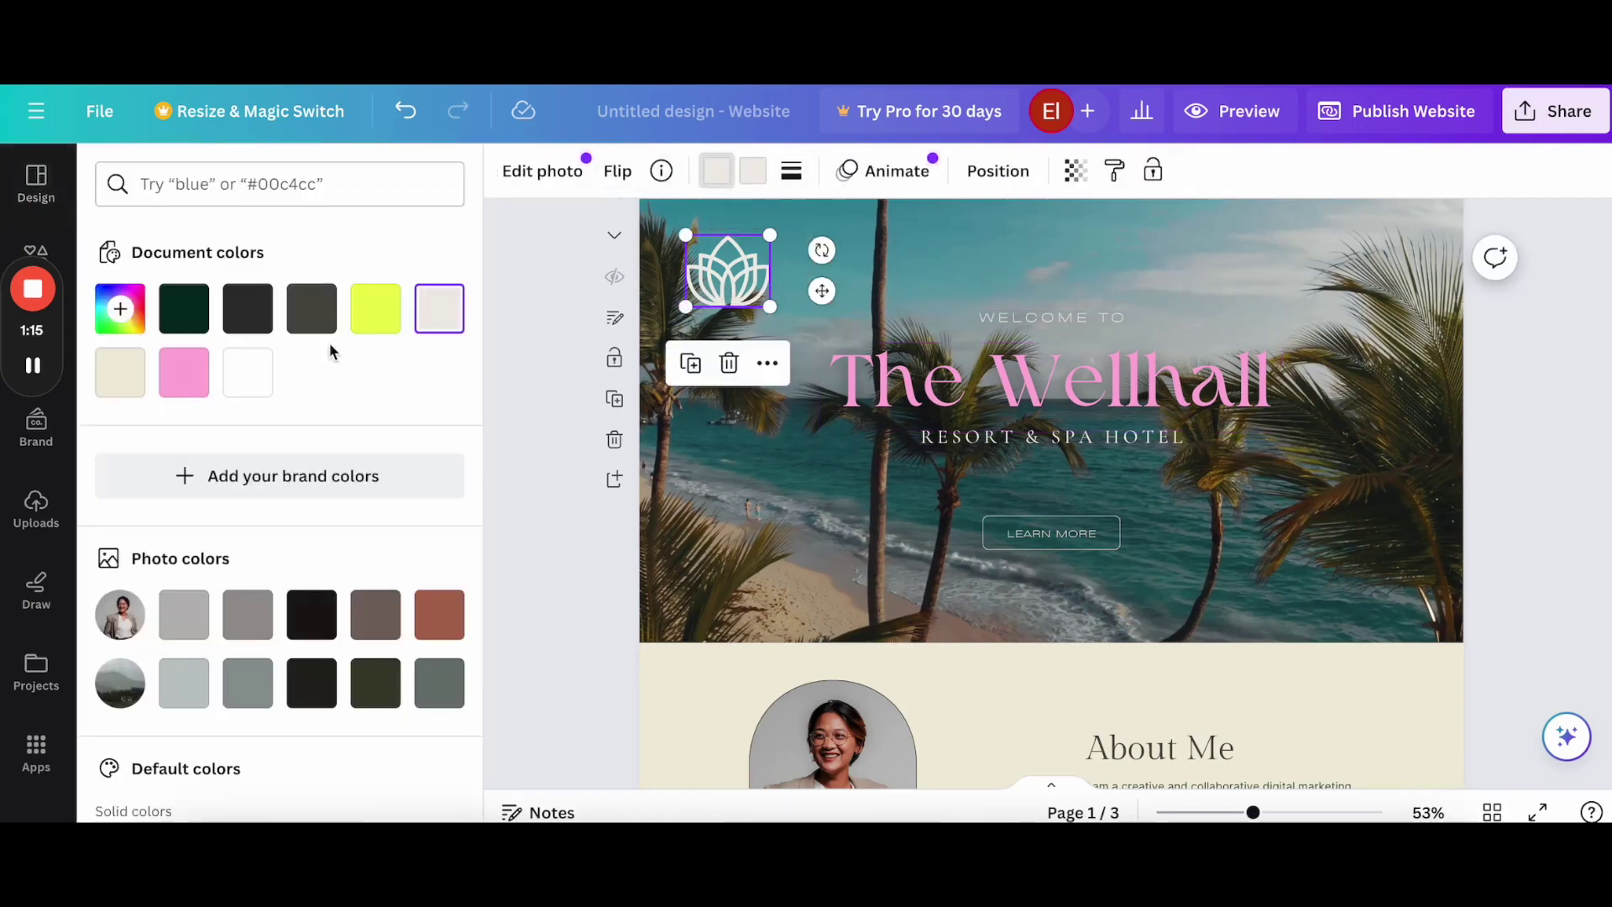
pyautogui.click(183, 373)
# - Enlarge the WELCOME TO heading text
pyautogui.click(1055, 330)
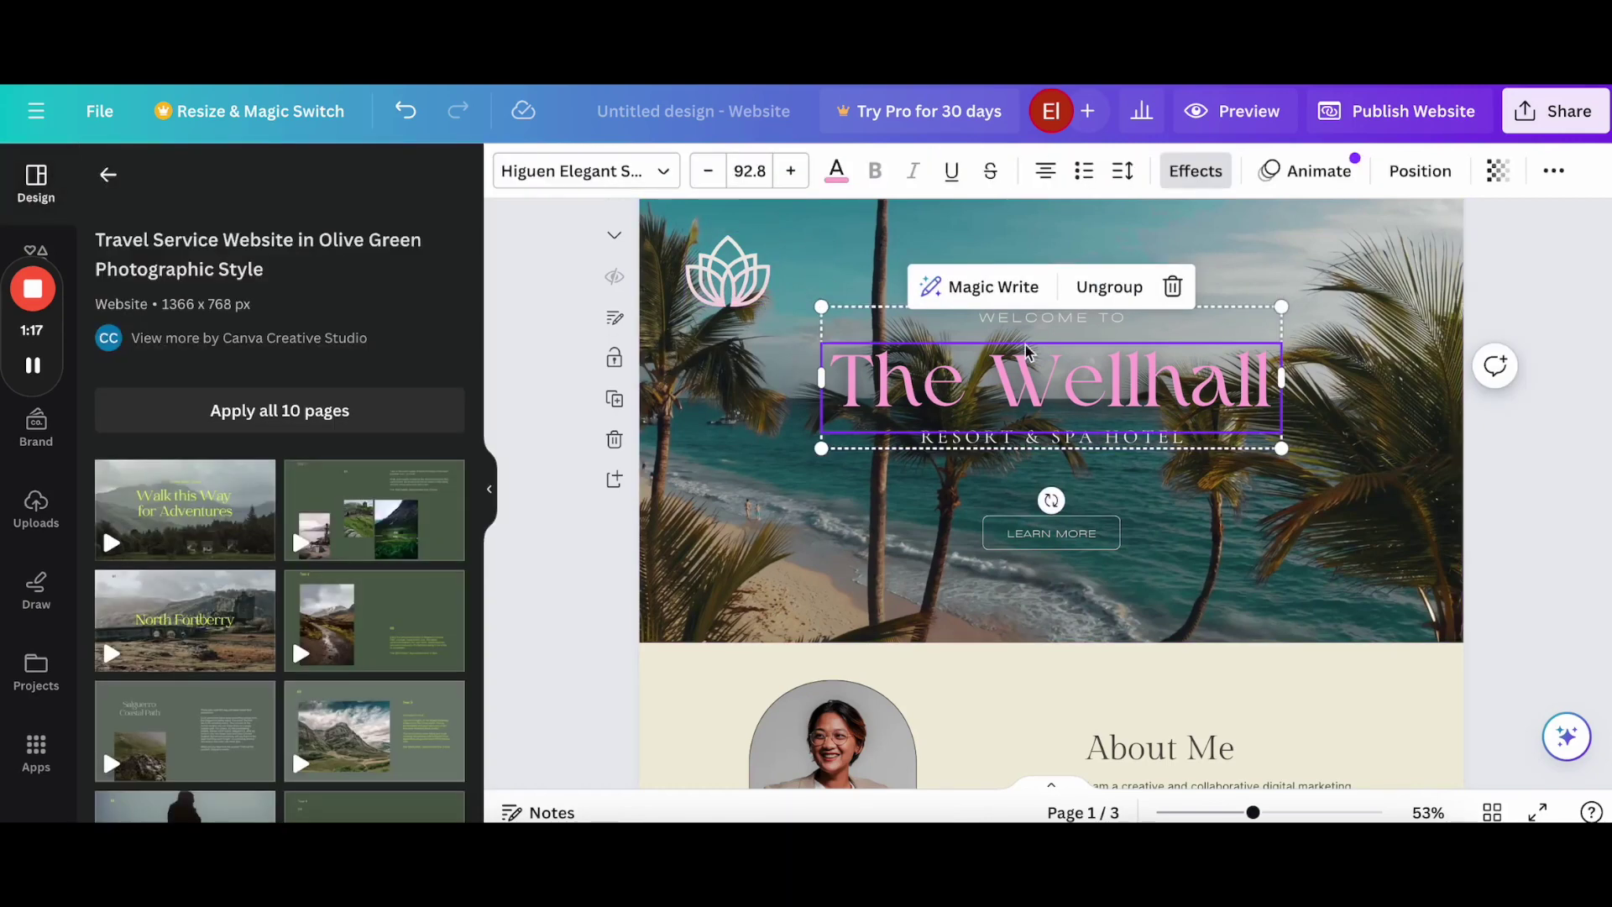
pyautogui.doubleClick(1133, 319)
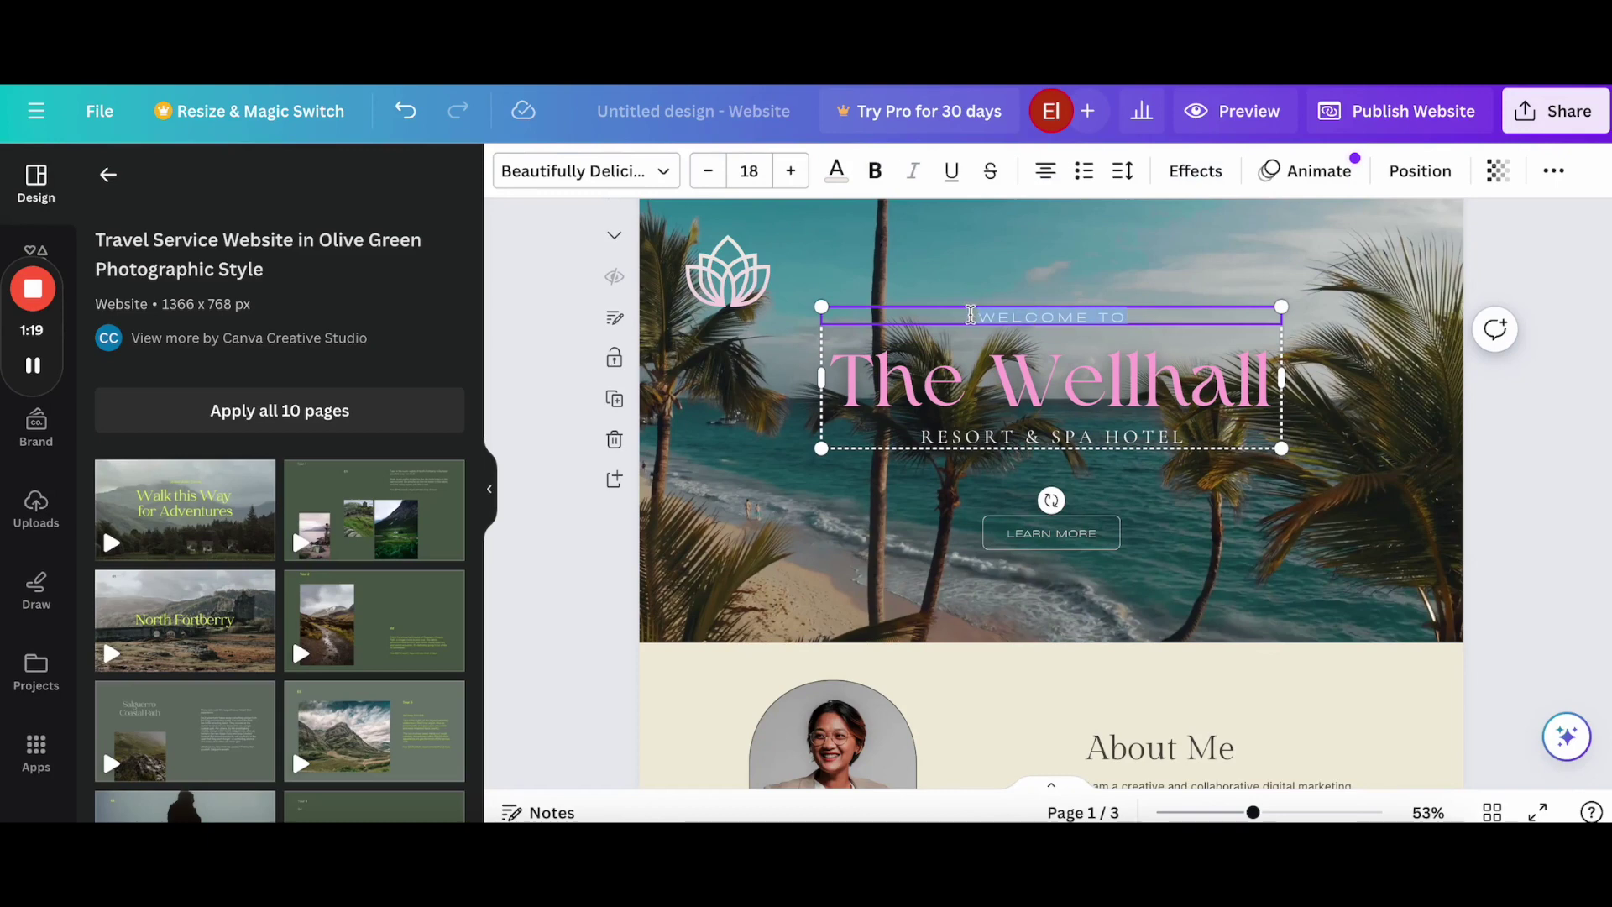
pyautogui.click(791, 170)
pyautogui.click(791, 170)
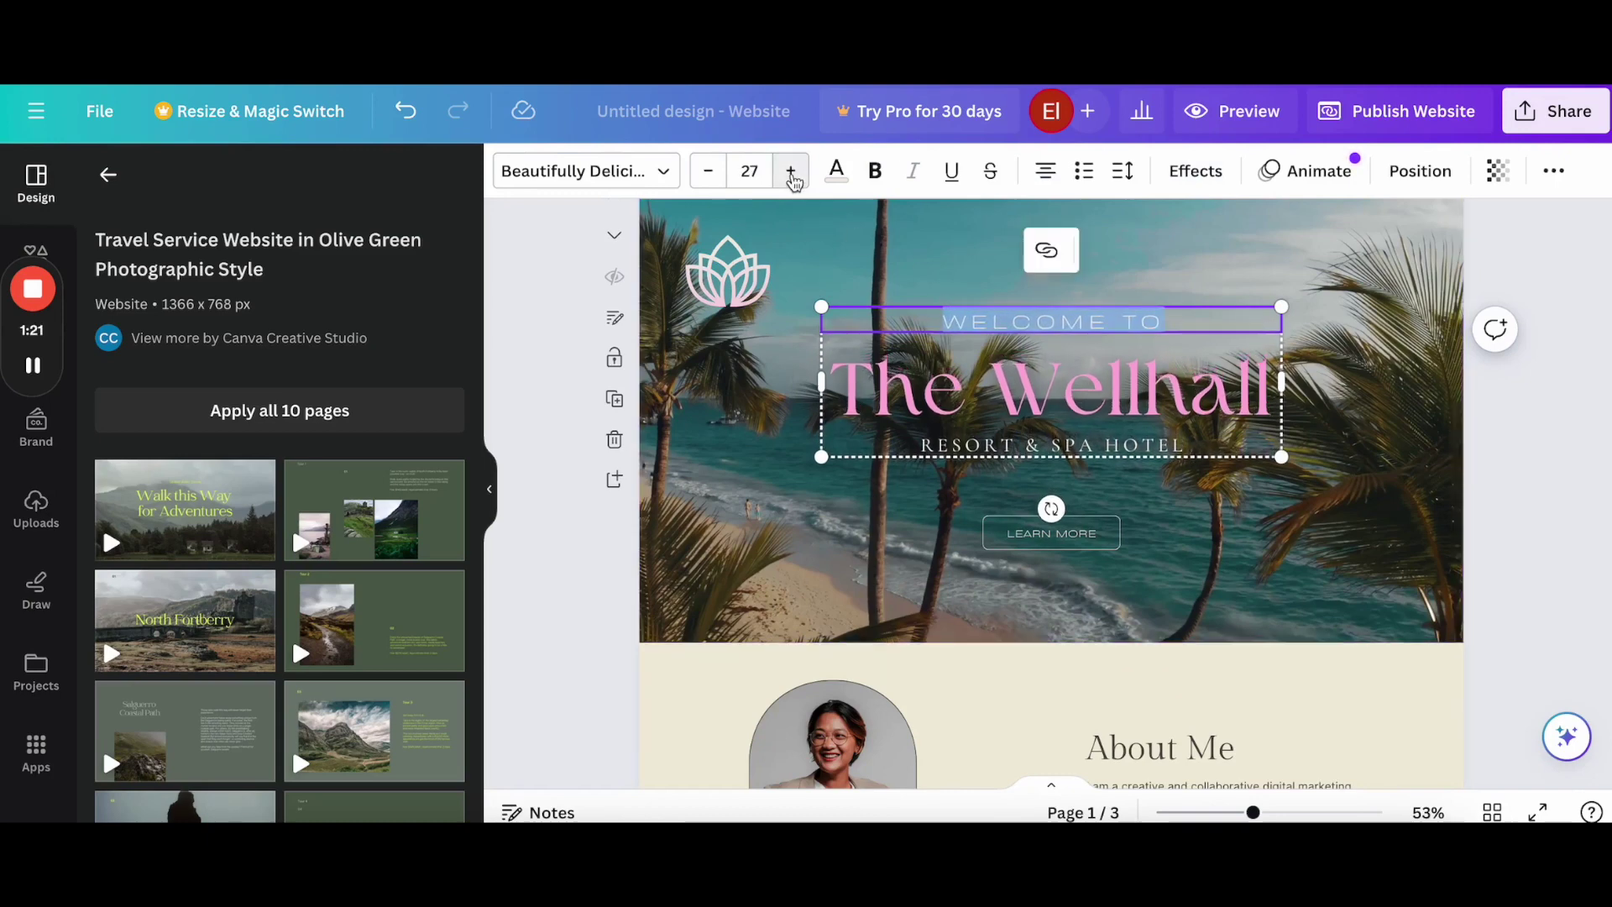
pyautogui.click(791, 171)
pyautogui.click(792, 171)
# - Try the Glitch, Neon, Outline and Splice effects on WELCOME TO
pyautogui.click(1195, 170)
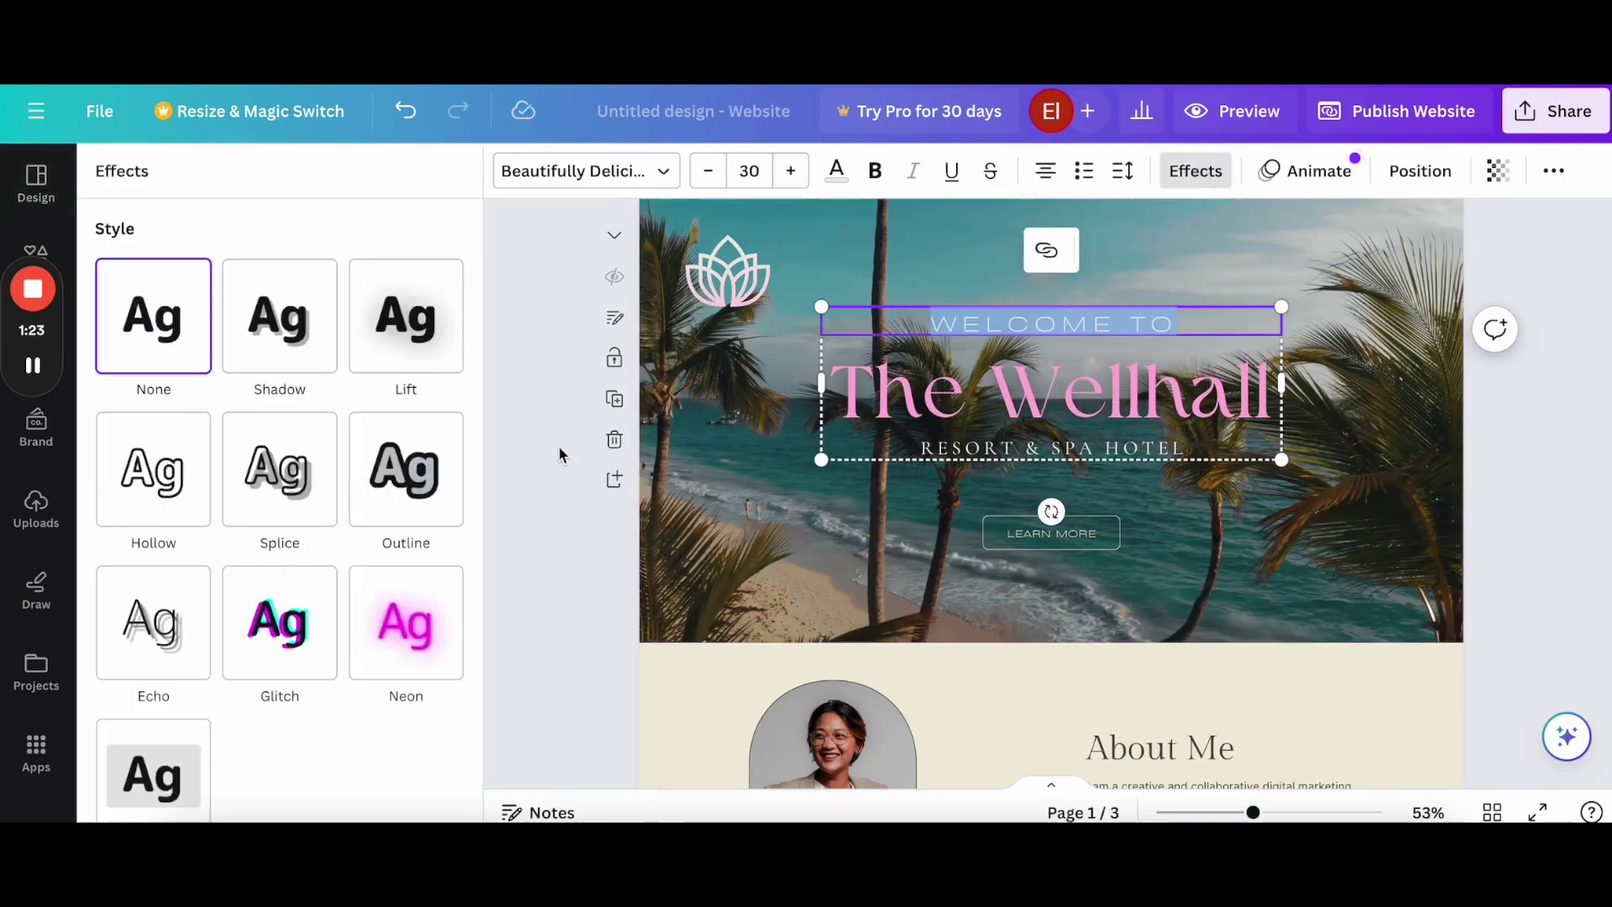
pyautogui.click(279, 623)
pyautogui.click(396, 626)
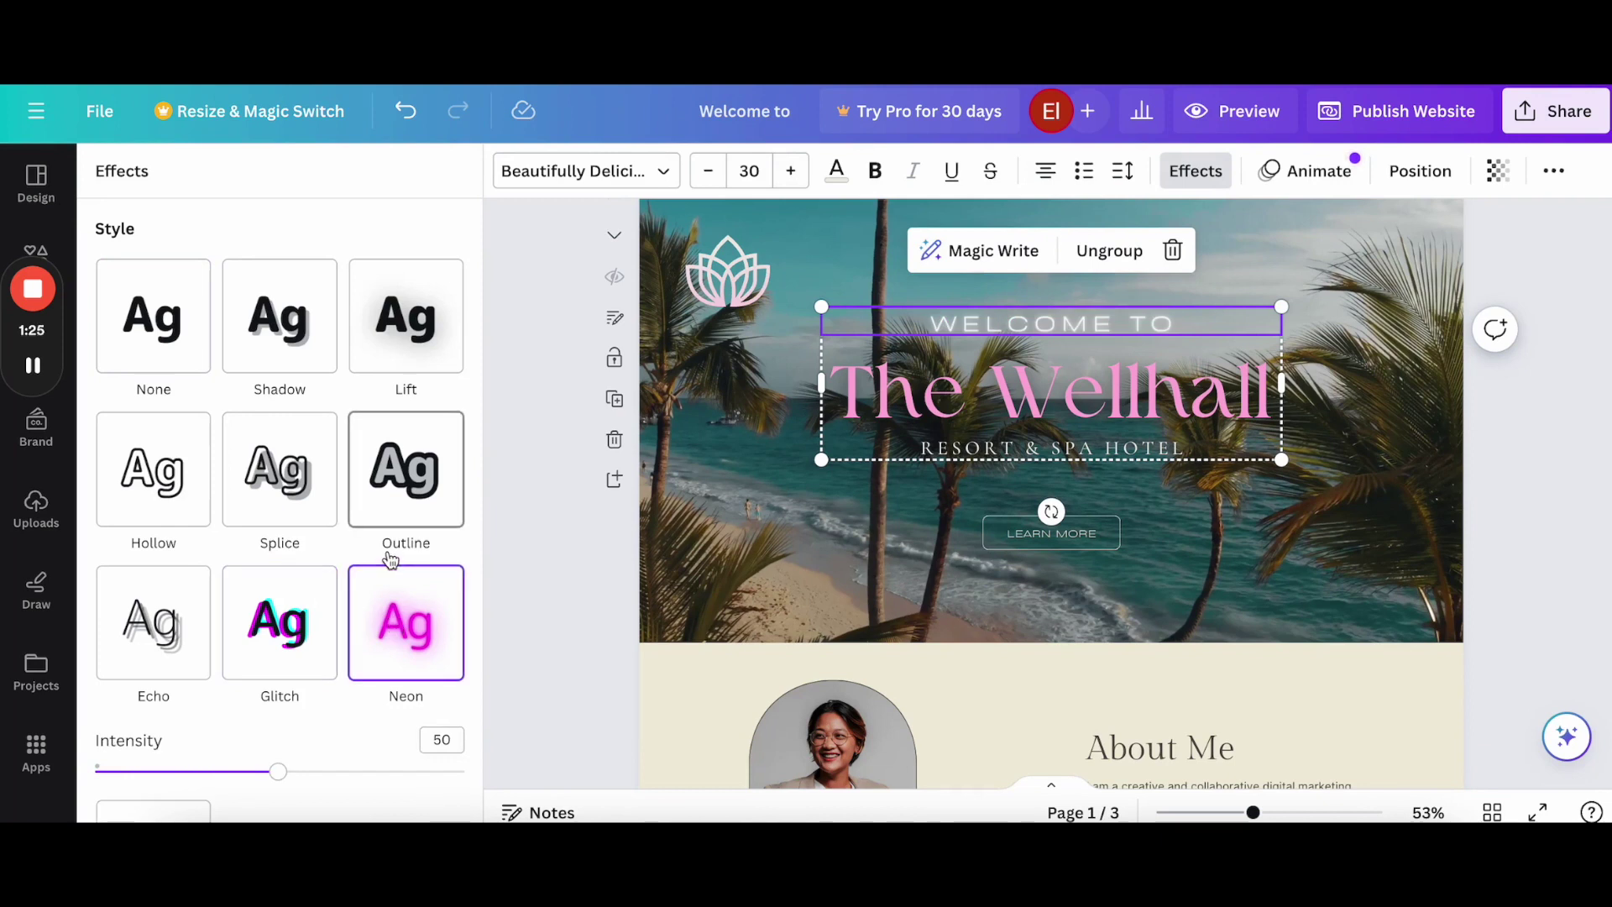
pyautogui.click(408, 497)
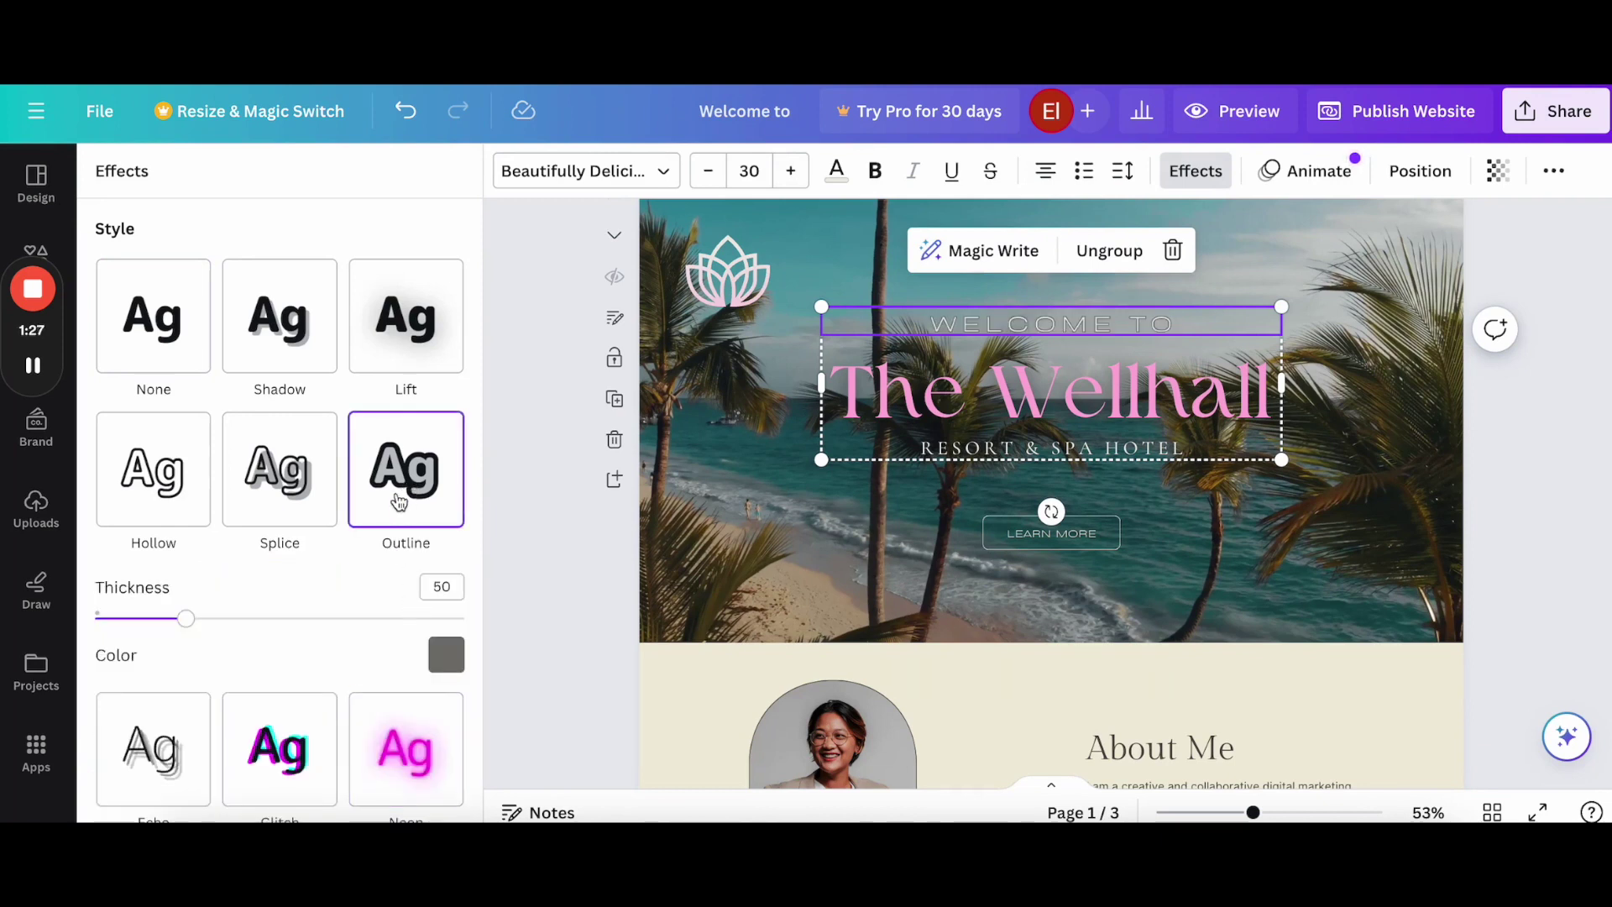
pyautogui.click(279, 484)
# - Make the WELCOME TO text yellow-green and bold
pyautogui.click(837, 170)
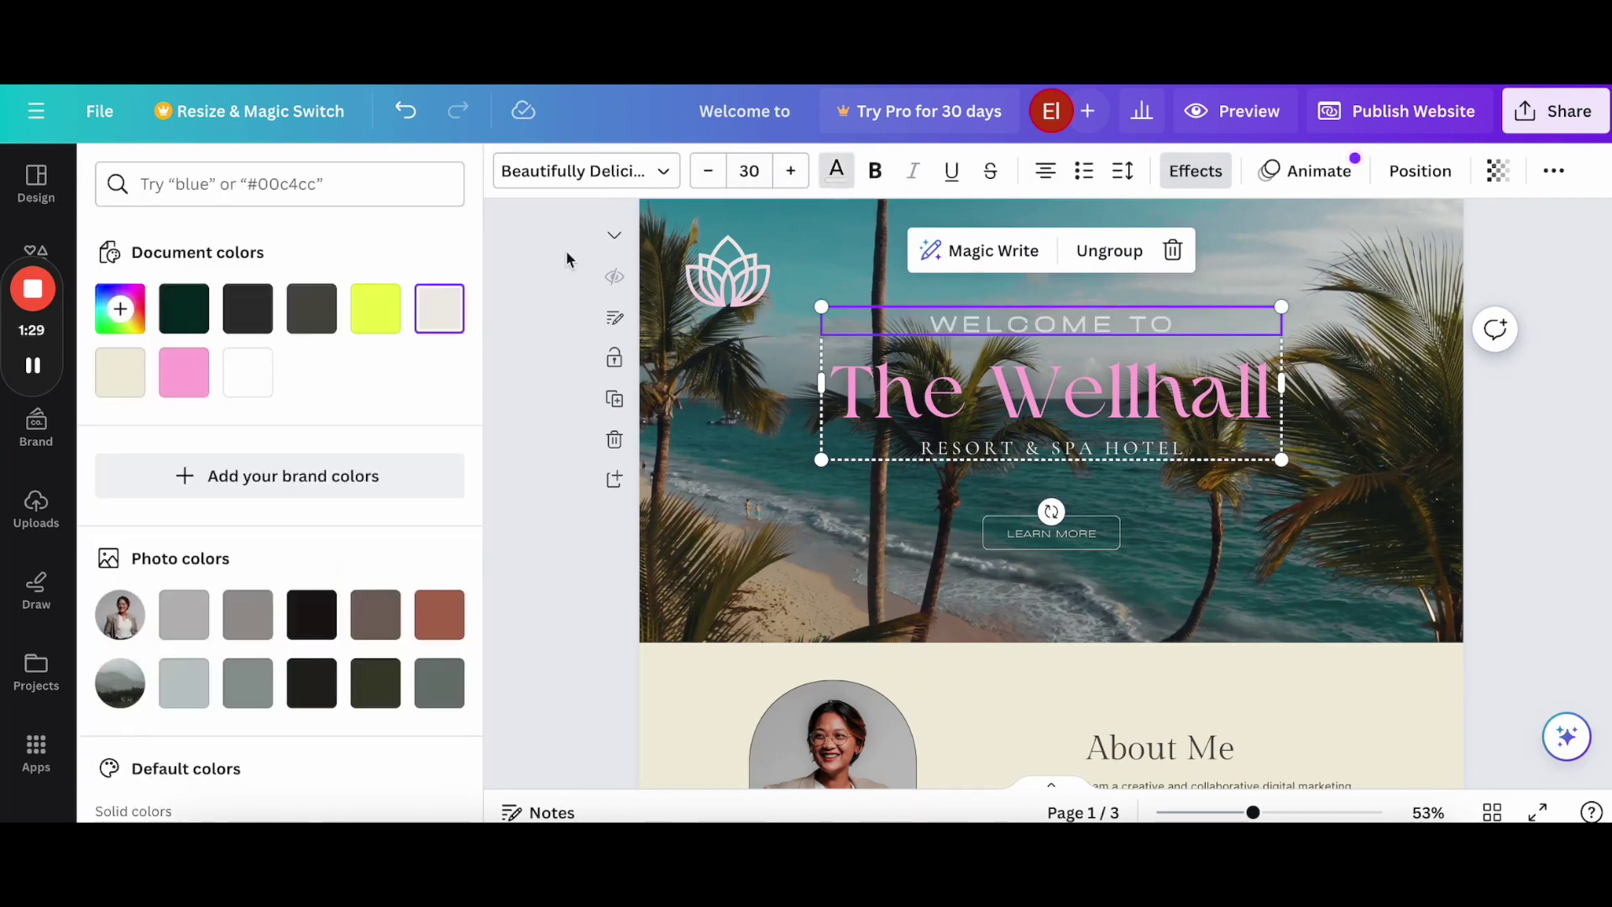
pyautogui.click(377, 311)
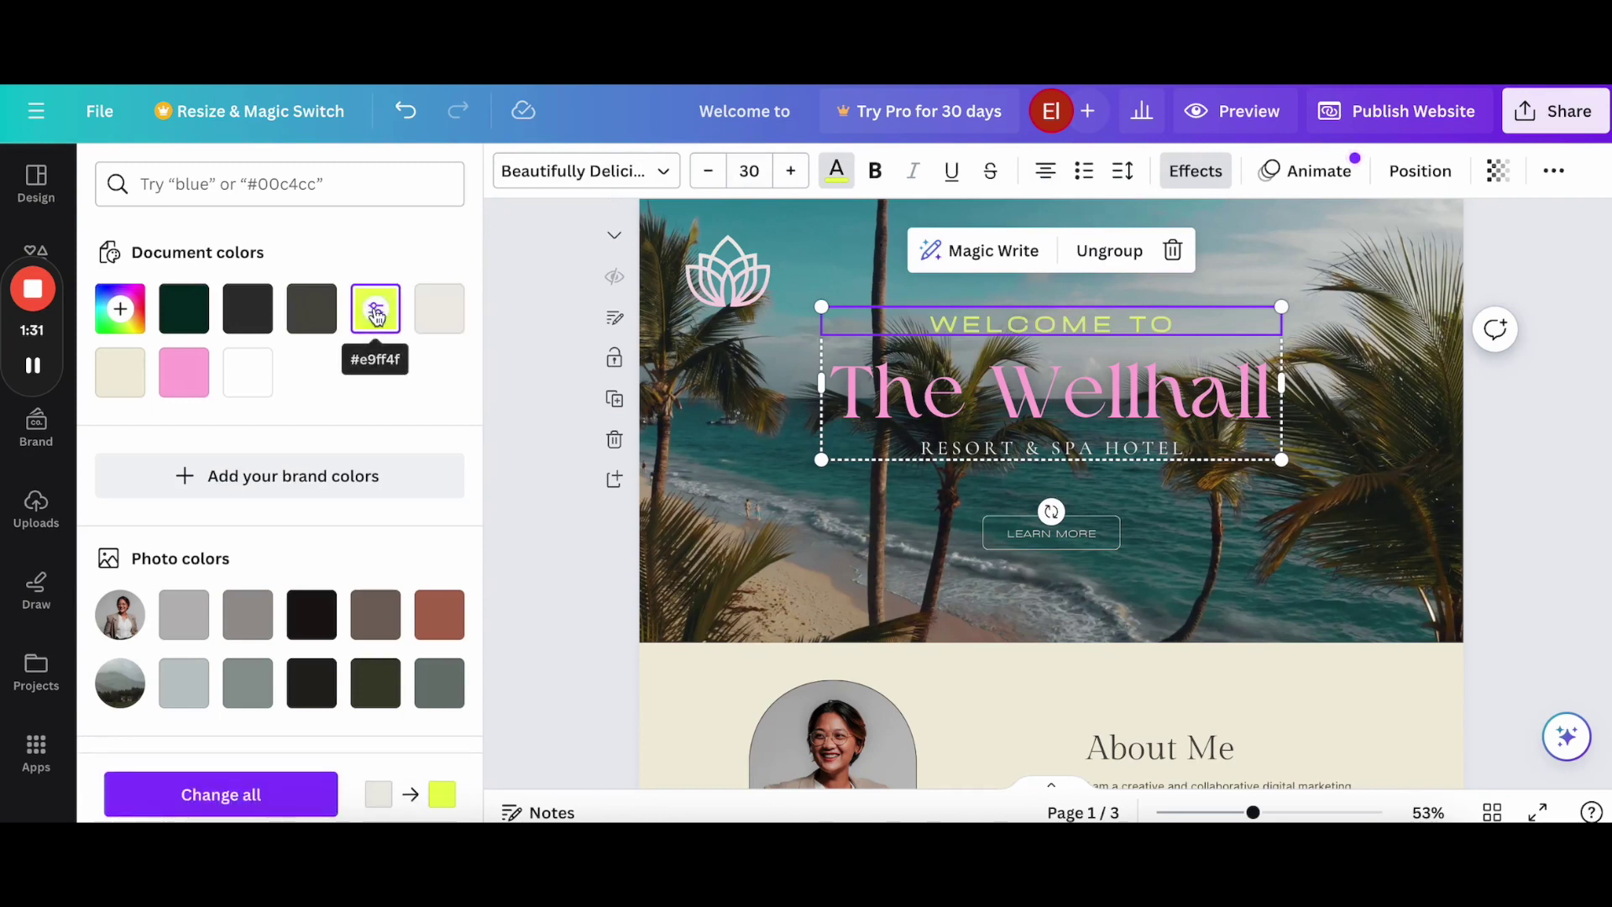
pyautogui.click(874, 170)
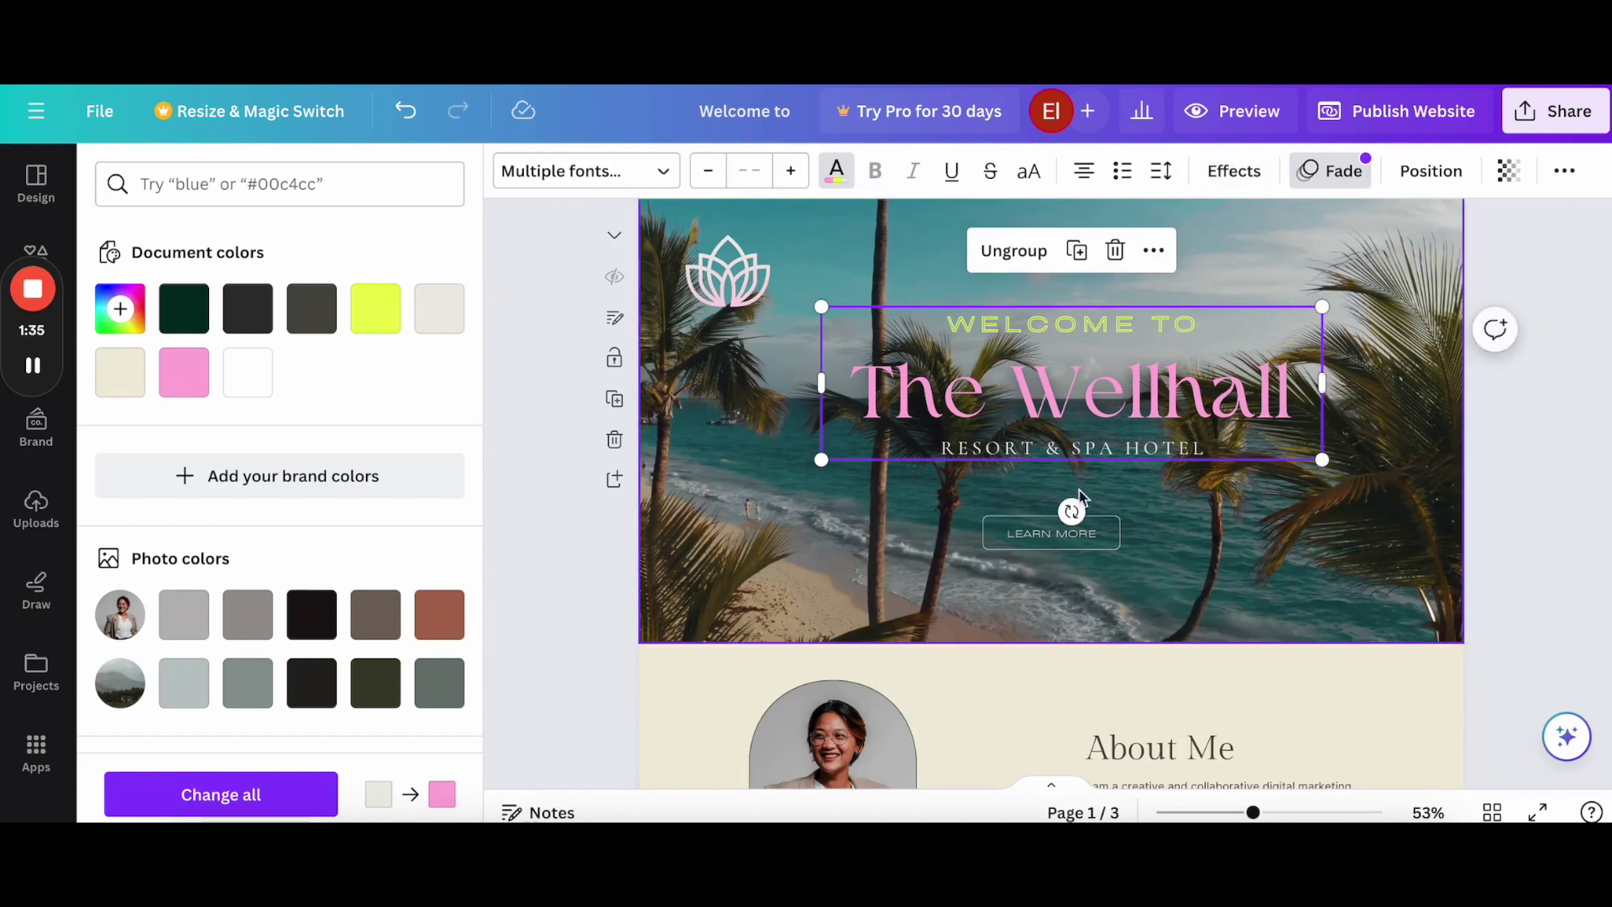
pyautogui.click(1046, 535)
# - Nudge LEARN MORE lower, make its text pink, and place a square over it
pyautogui.moveTo(1040, 537); pyautogui.dragTo(1061, 556)
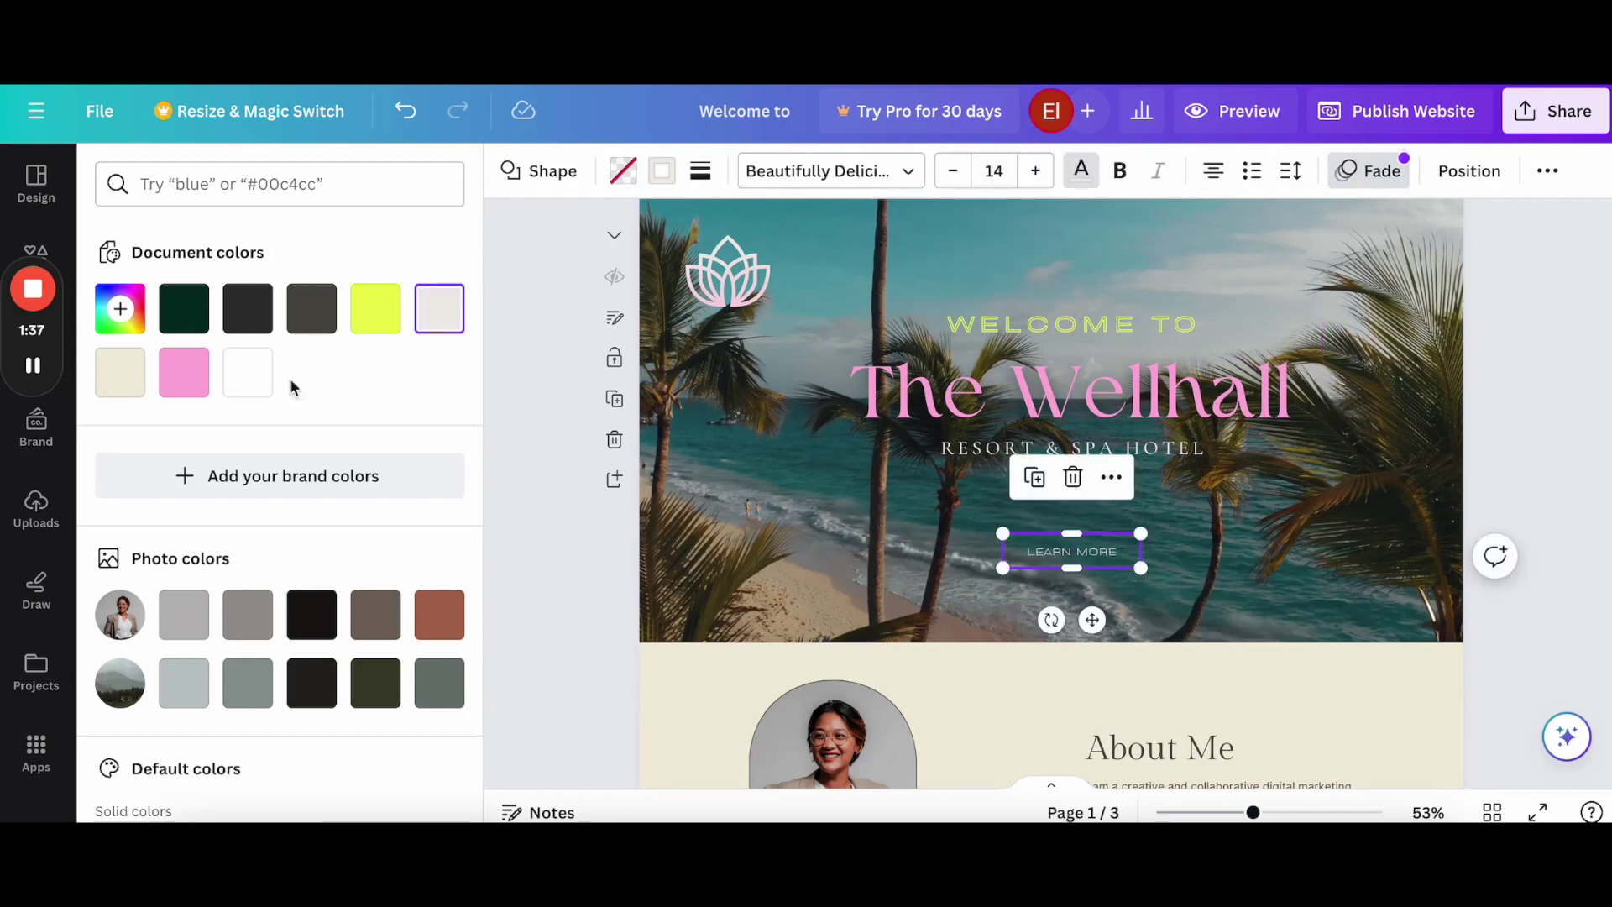
pyautogui.click(185, 373)
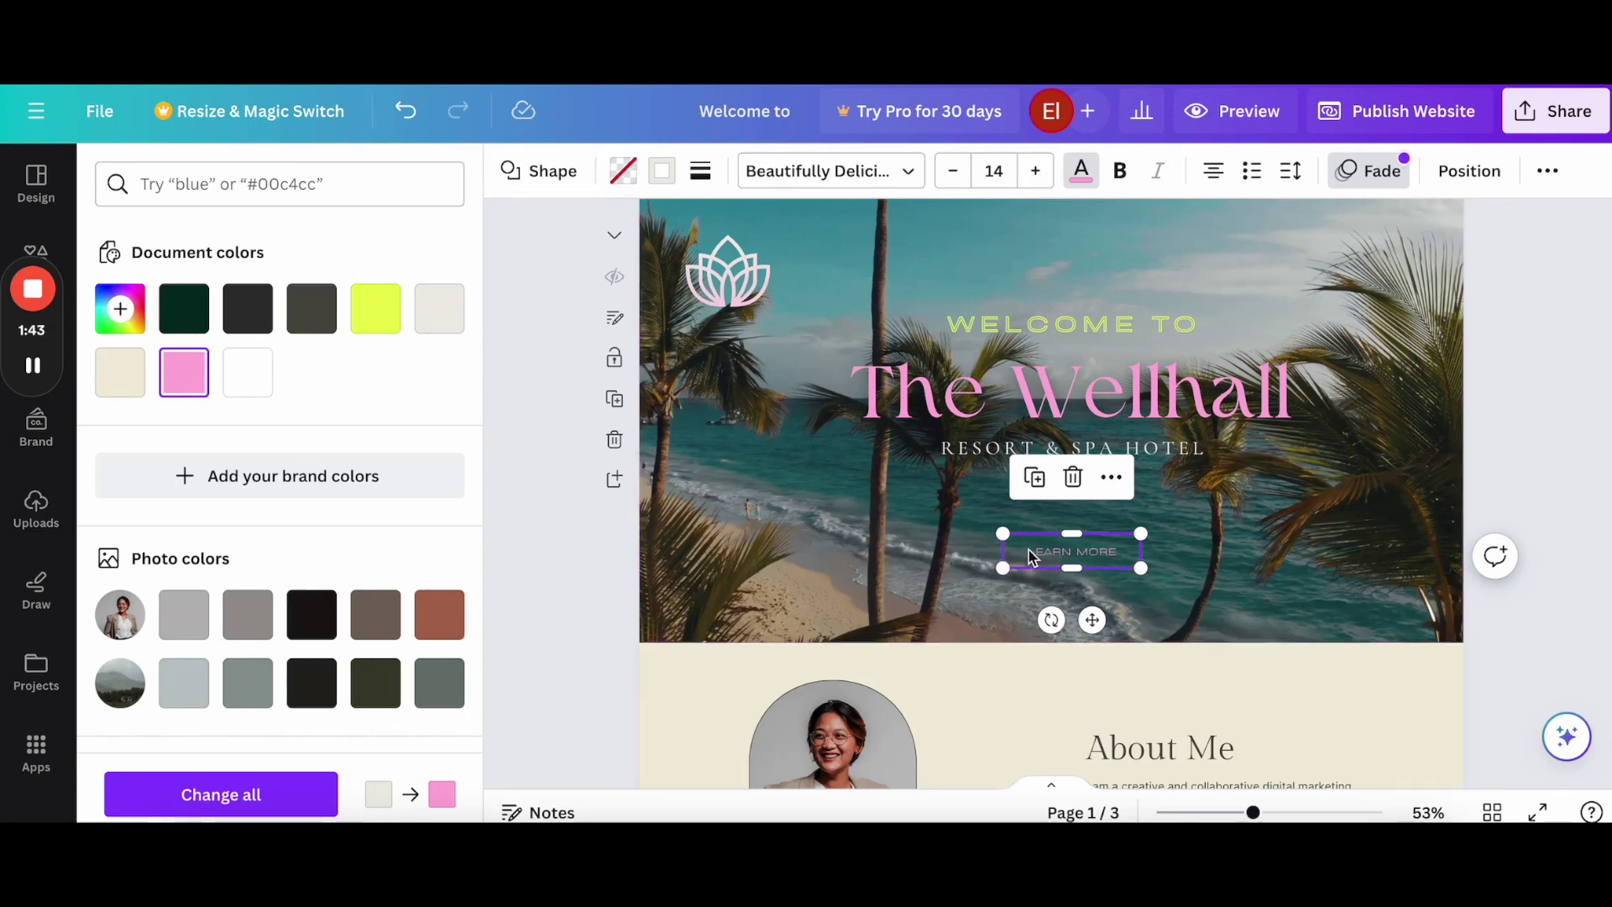
pyautogui.moveTo(33, 330)
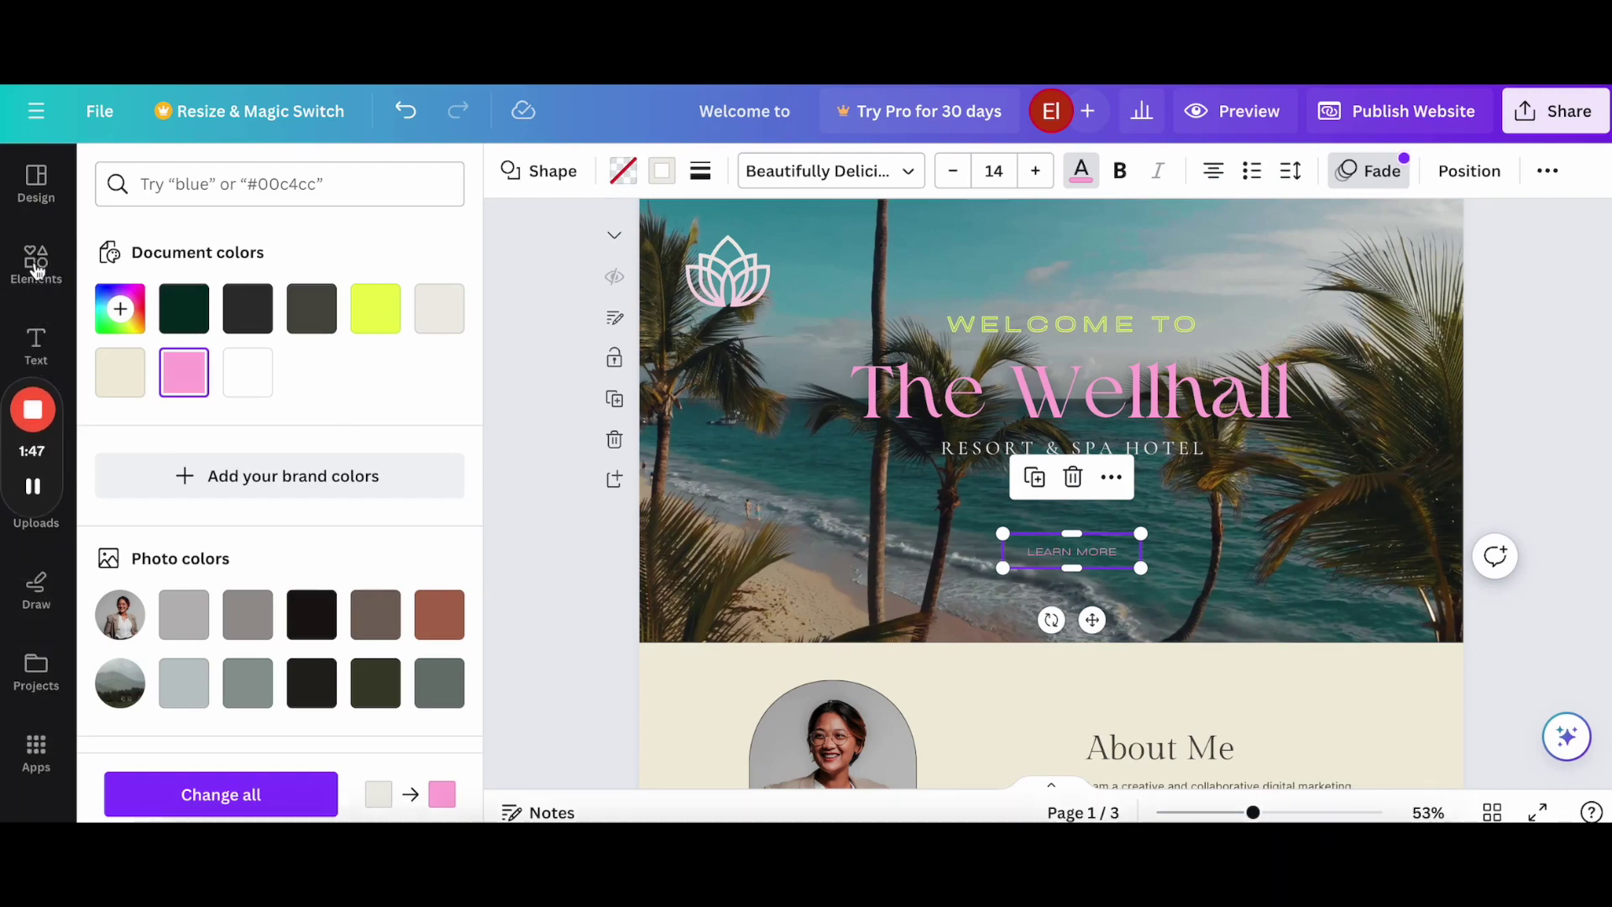
pyautogui.click(36, 260)
pyautogui.click(126, 356)
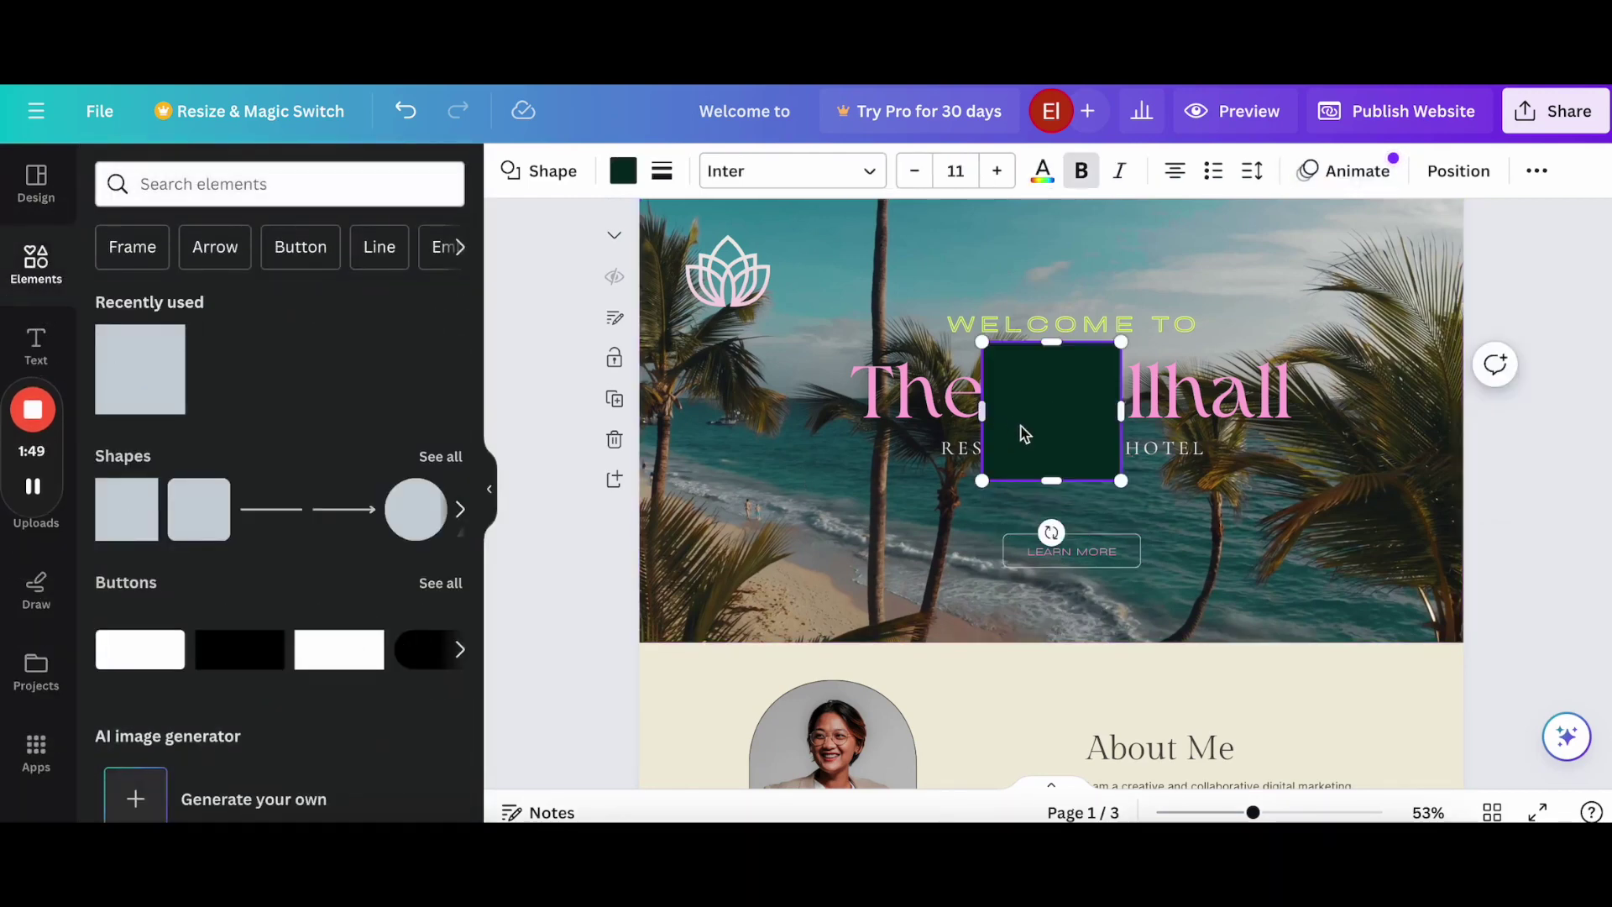
pyautogui.moveTo(1021, 432); pyautogui.dragTo(1040, 519)
pyautogui.click(1042, 389)
# - Try changing the square's stacking order from its right-click menu
pyautogui.click(1070, 540)
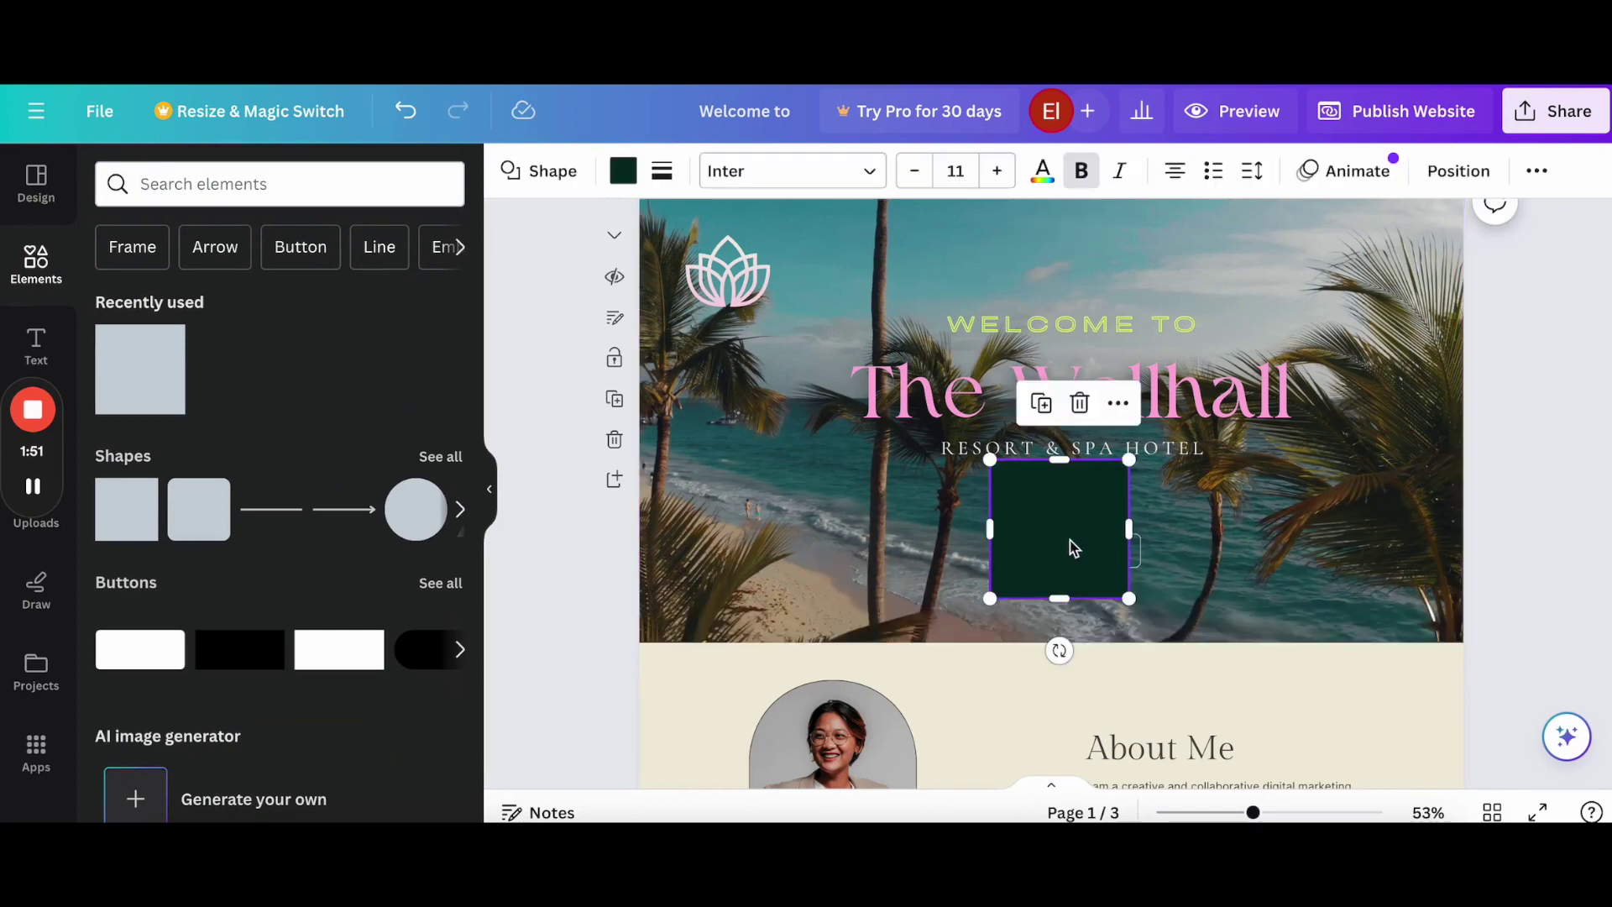
pyautogui.rightClick(1069, 541)
pyautogui.moveTo(1144, 488)
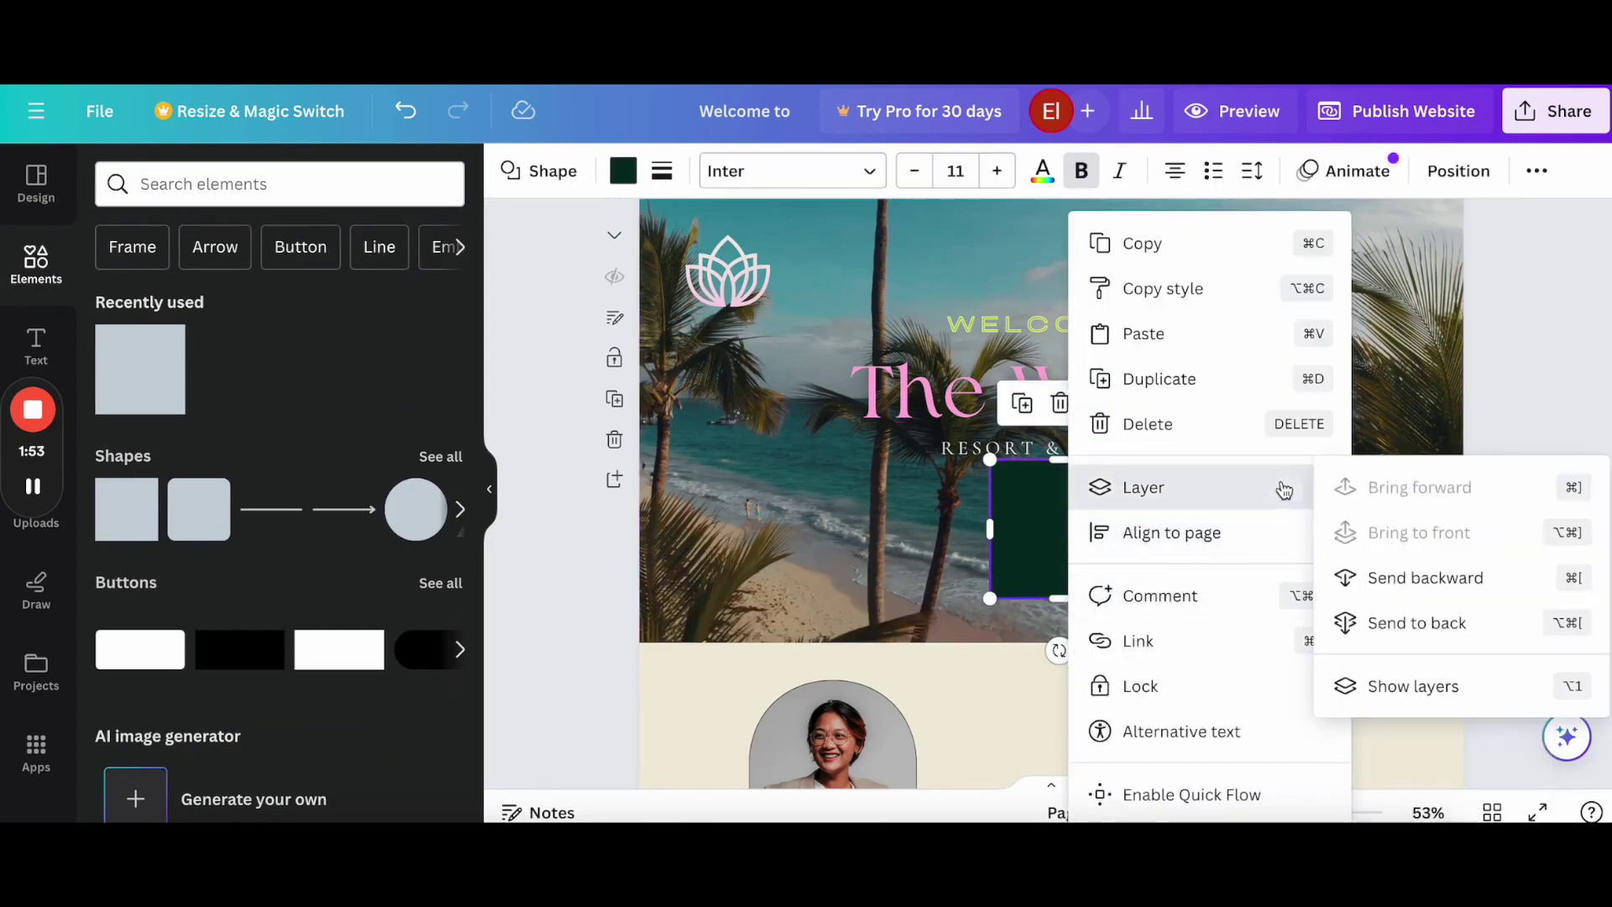
pyautogui.click(1411, 578)
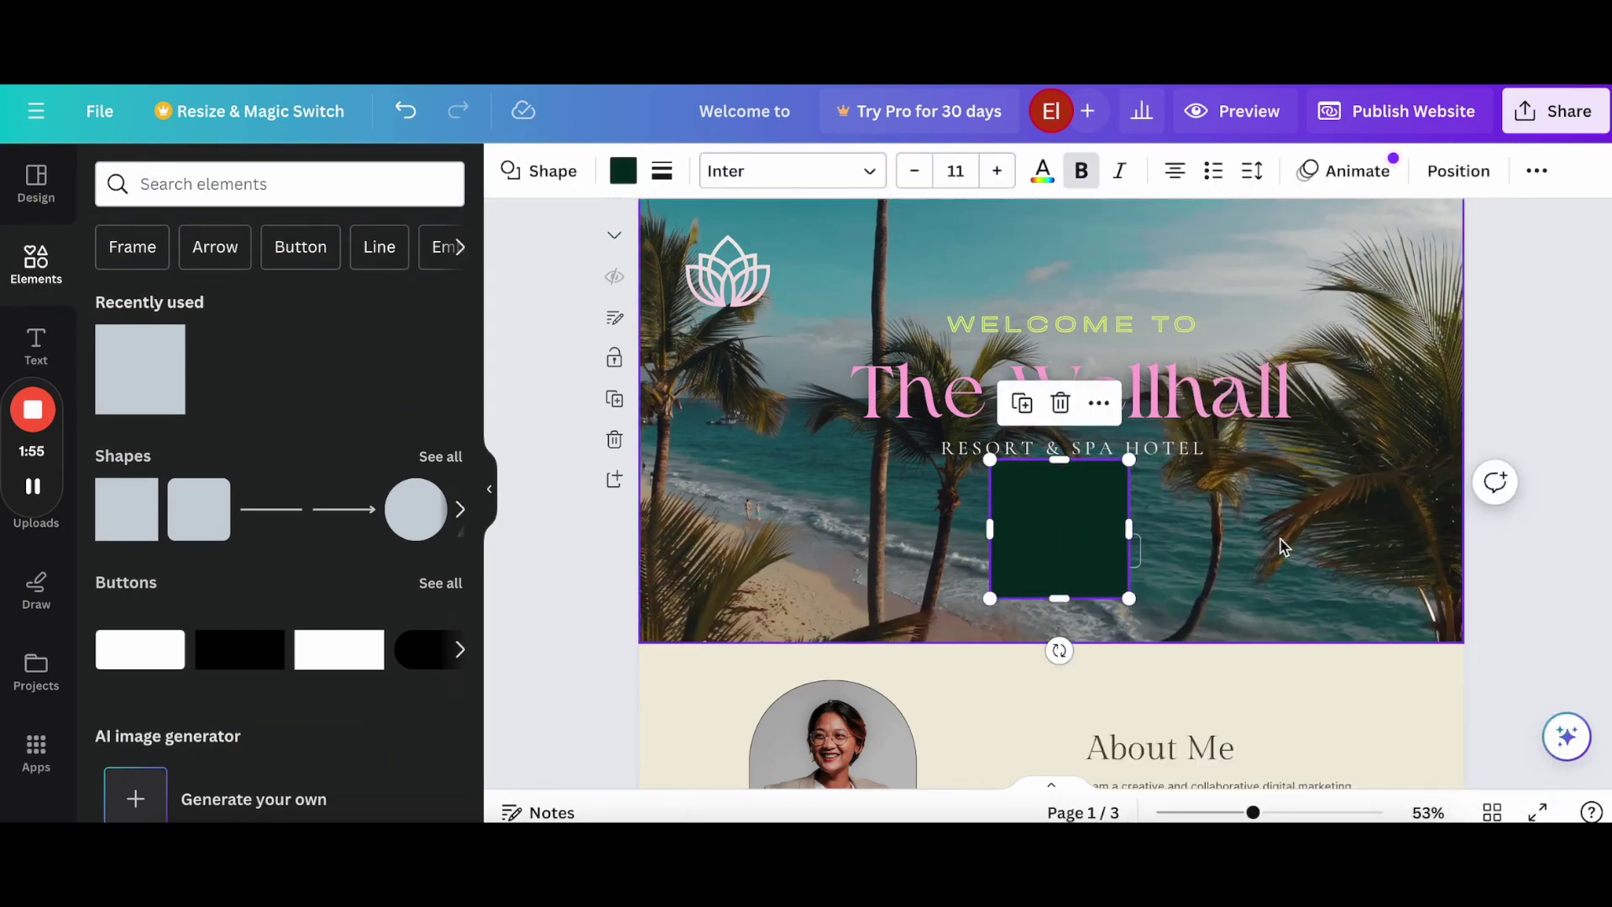
pyautogui.doubleClick(1073, 526)
pyautogui.rightClick(1071, 513)
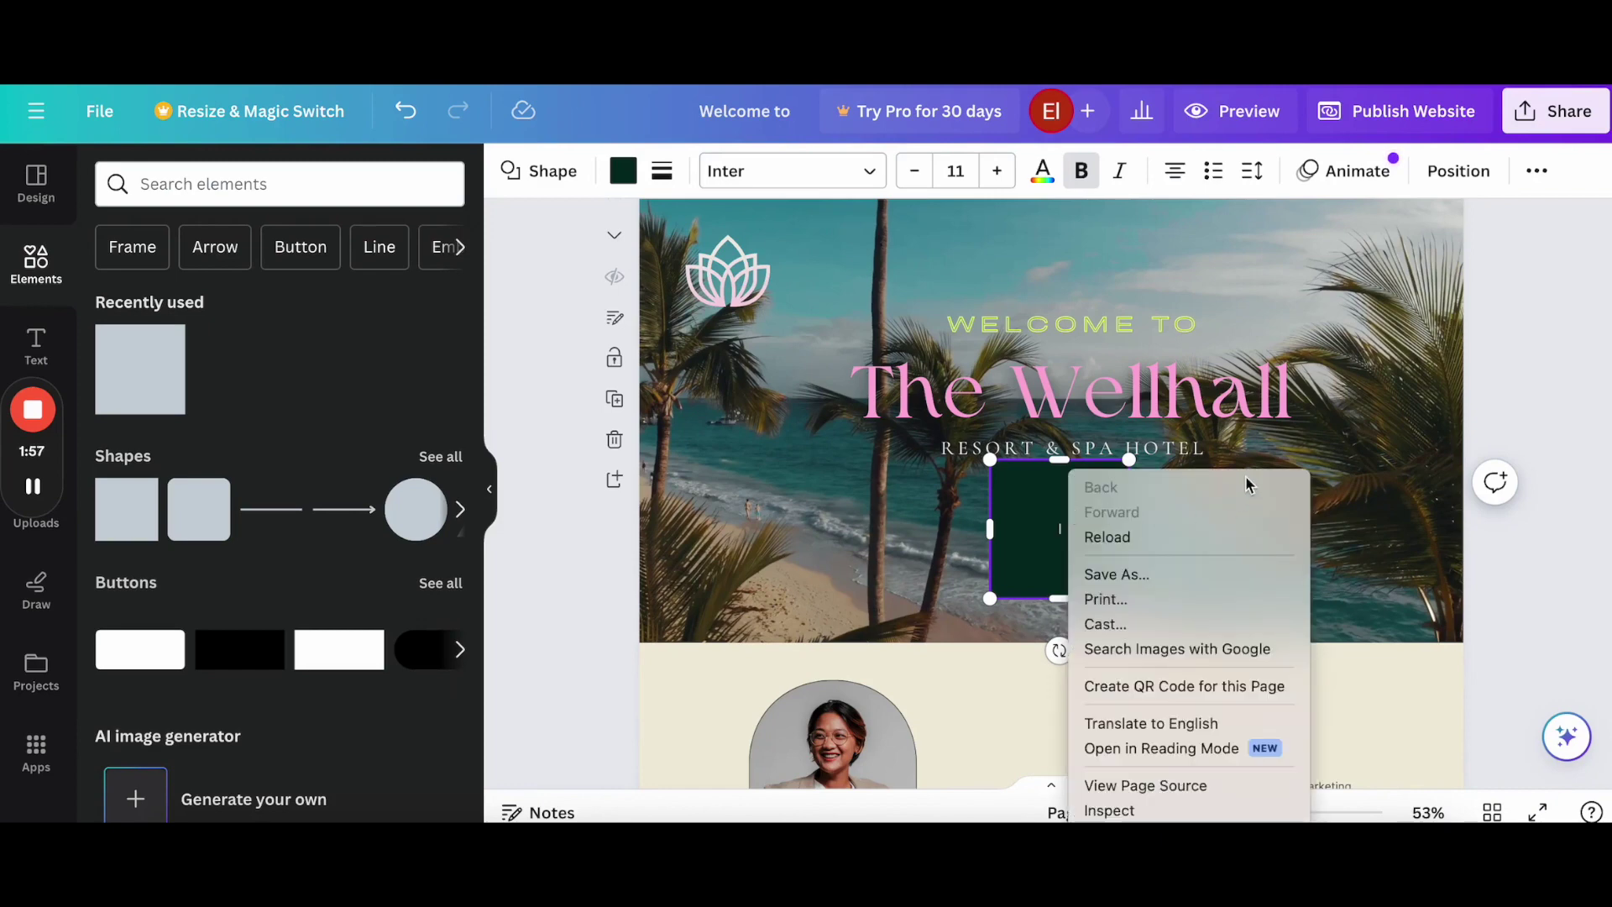
pyautogui.press('Escape')
pyautogui.click(1139, 561)
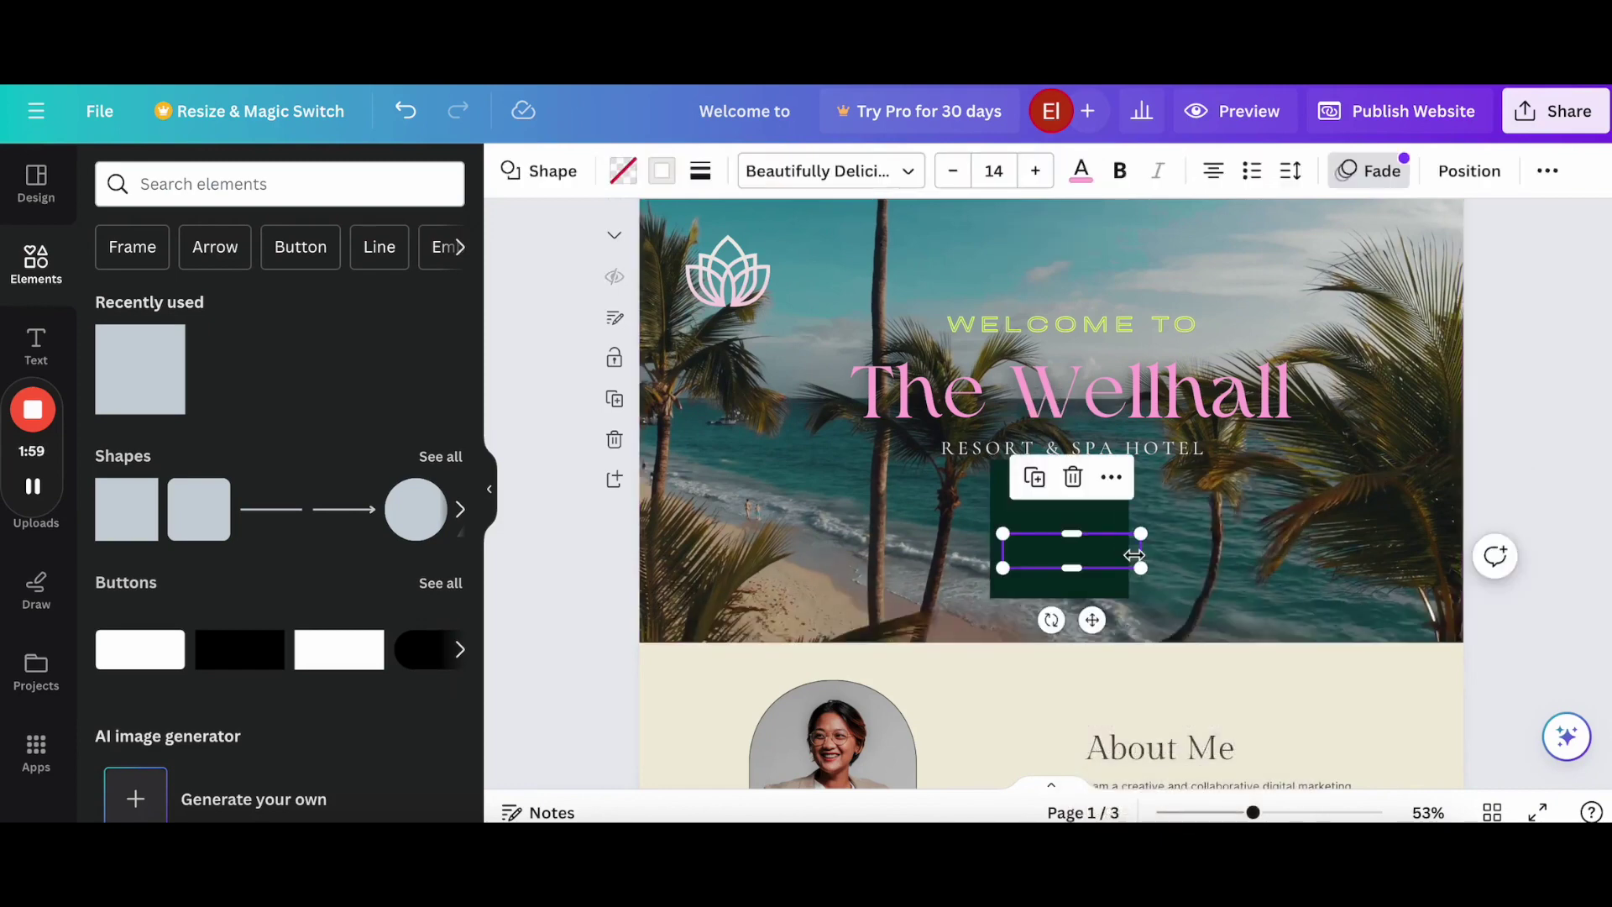
# - Send the rectangle behind LEARN MORE, centre it on the text, and fill it pink
pyautogui.click(1092, 521)
pyautogui.moveTo(1091, 522); pyautogui.dragTo(1112, 533)
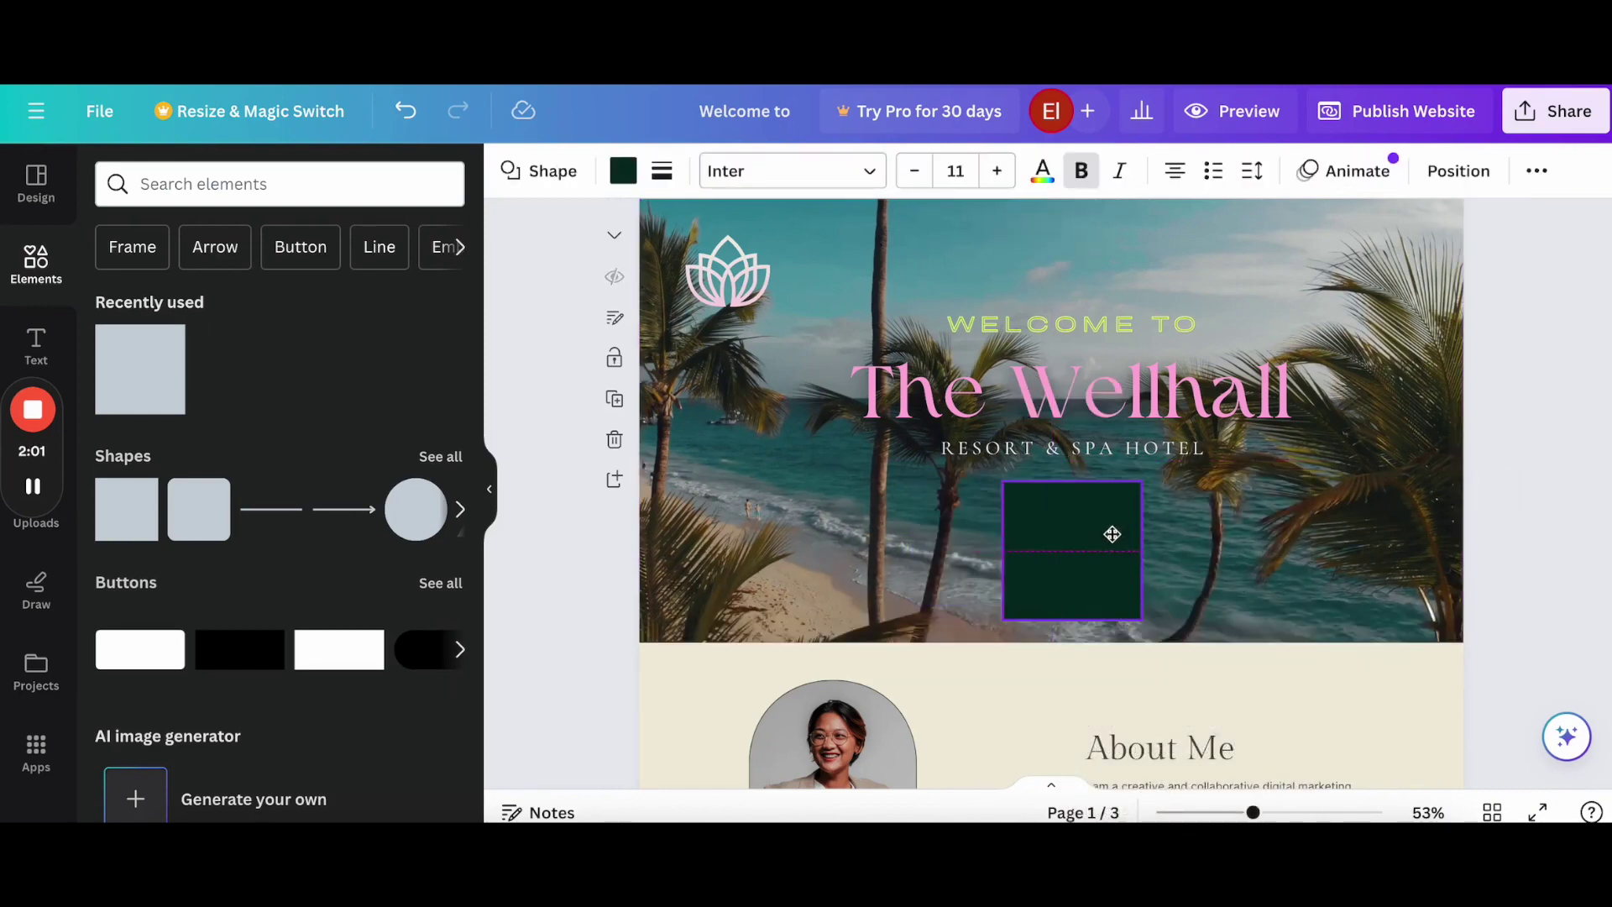
pyautogui.rightClick(1112, 533)
pyautogui.moveTo(1179, 532)
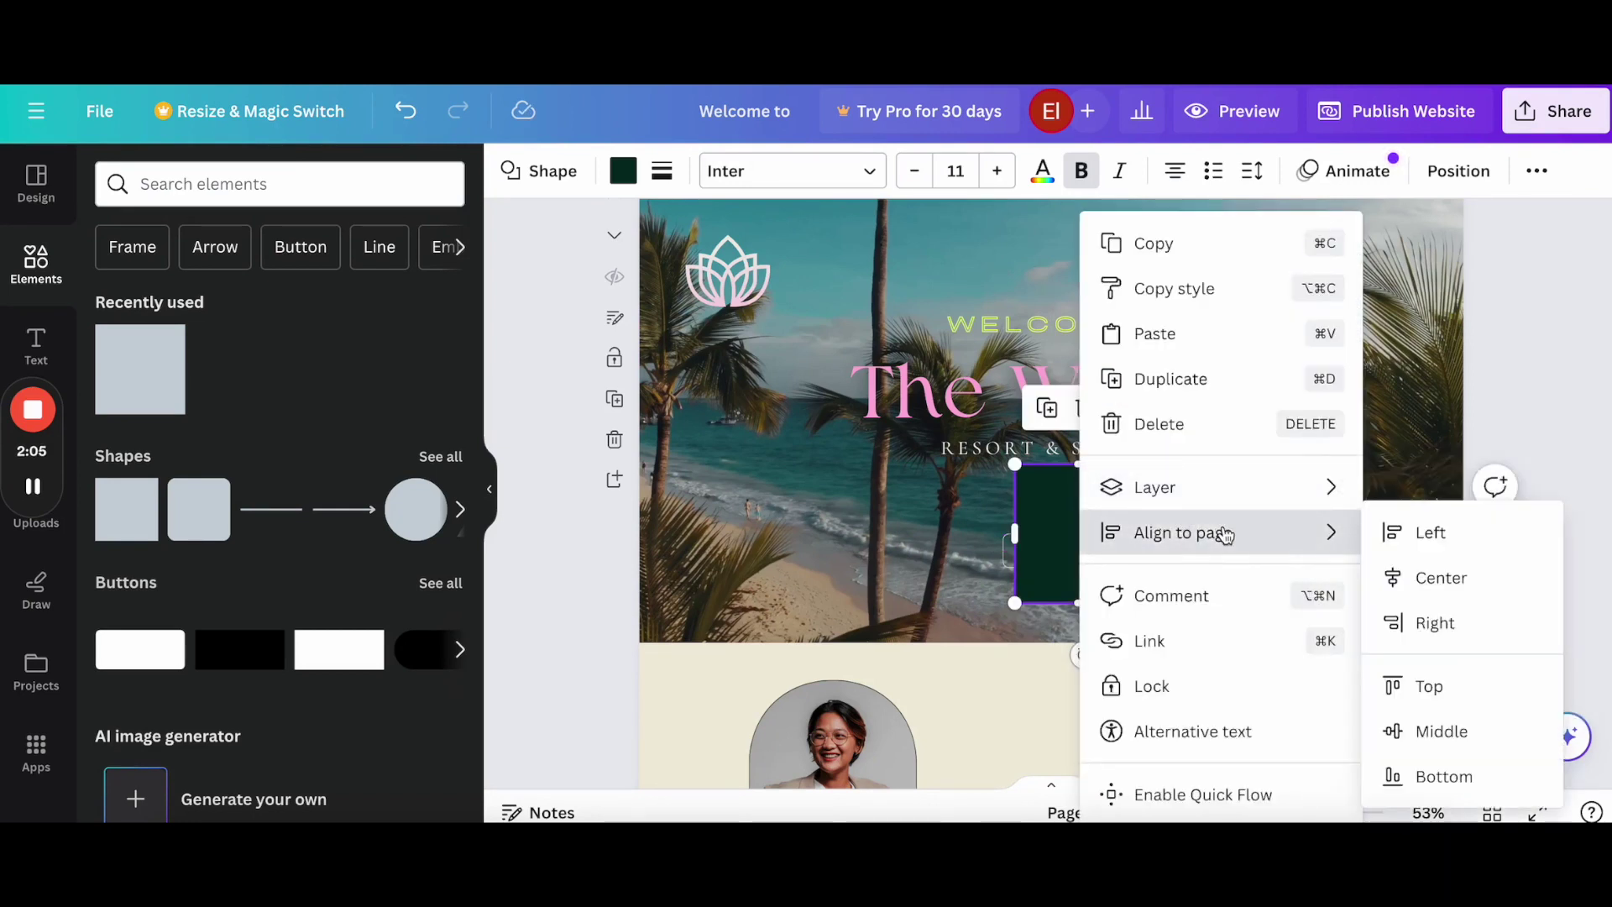
pyautogui.moveTo(1155, 487)
pyautogui.click(1422, 576)
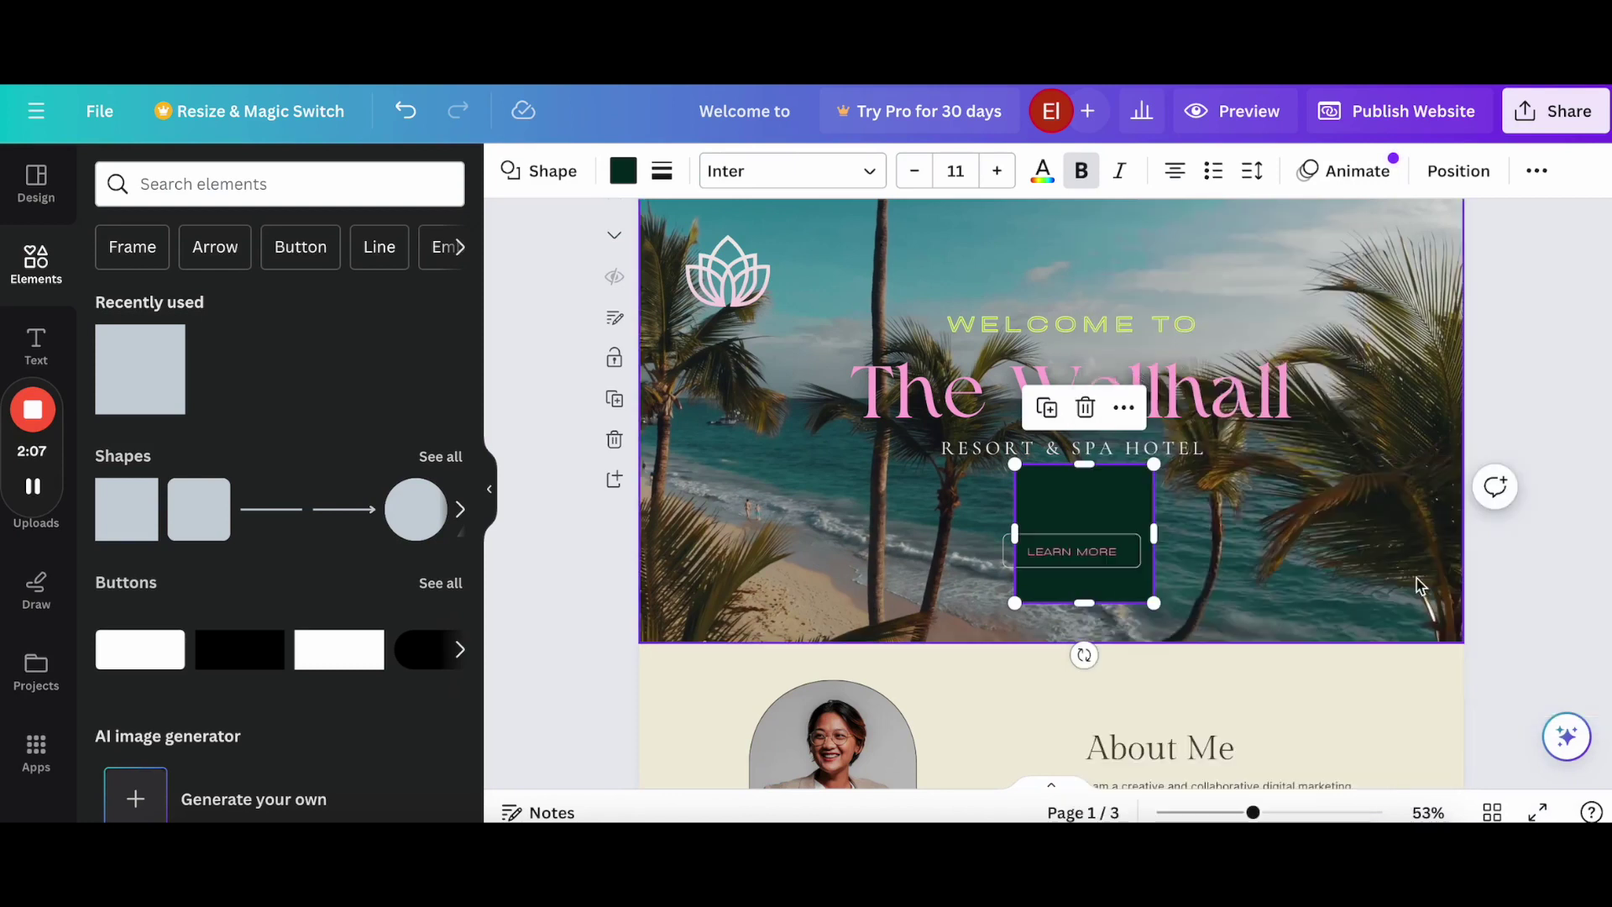
pyautogui.moveTo(1056, 528); pyautogui.dragTo(1043, 547)
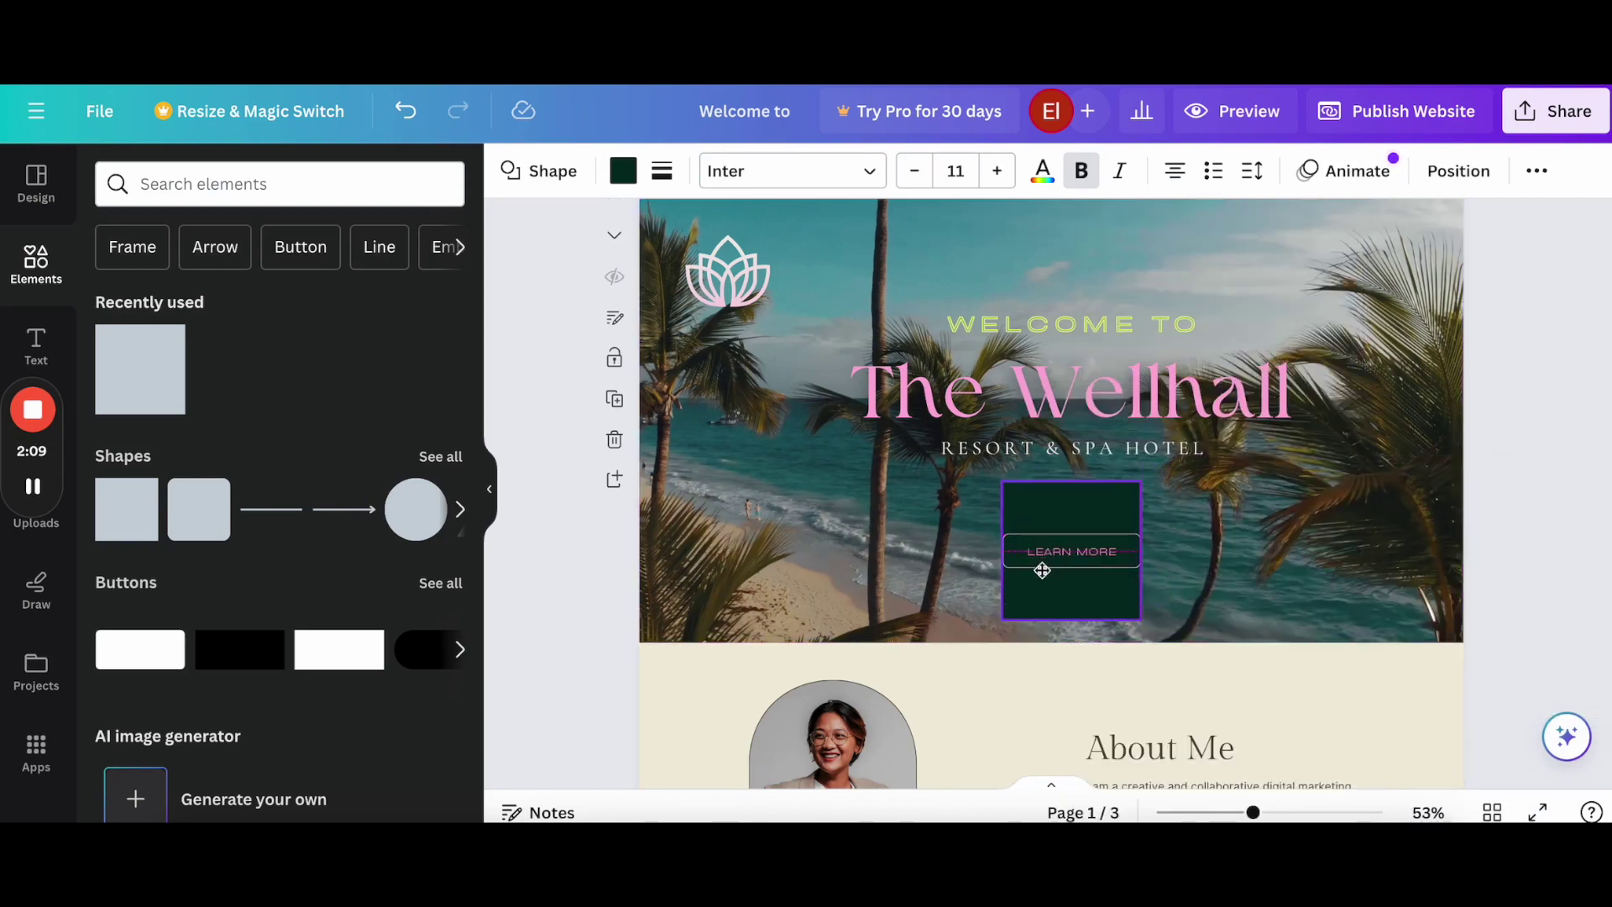
pyautogui.click(624, 170)
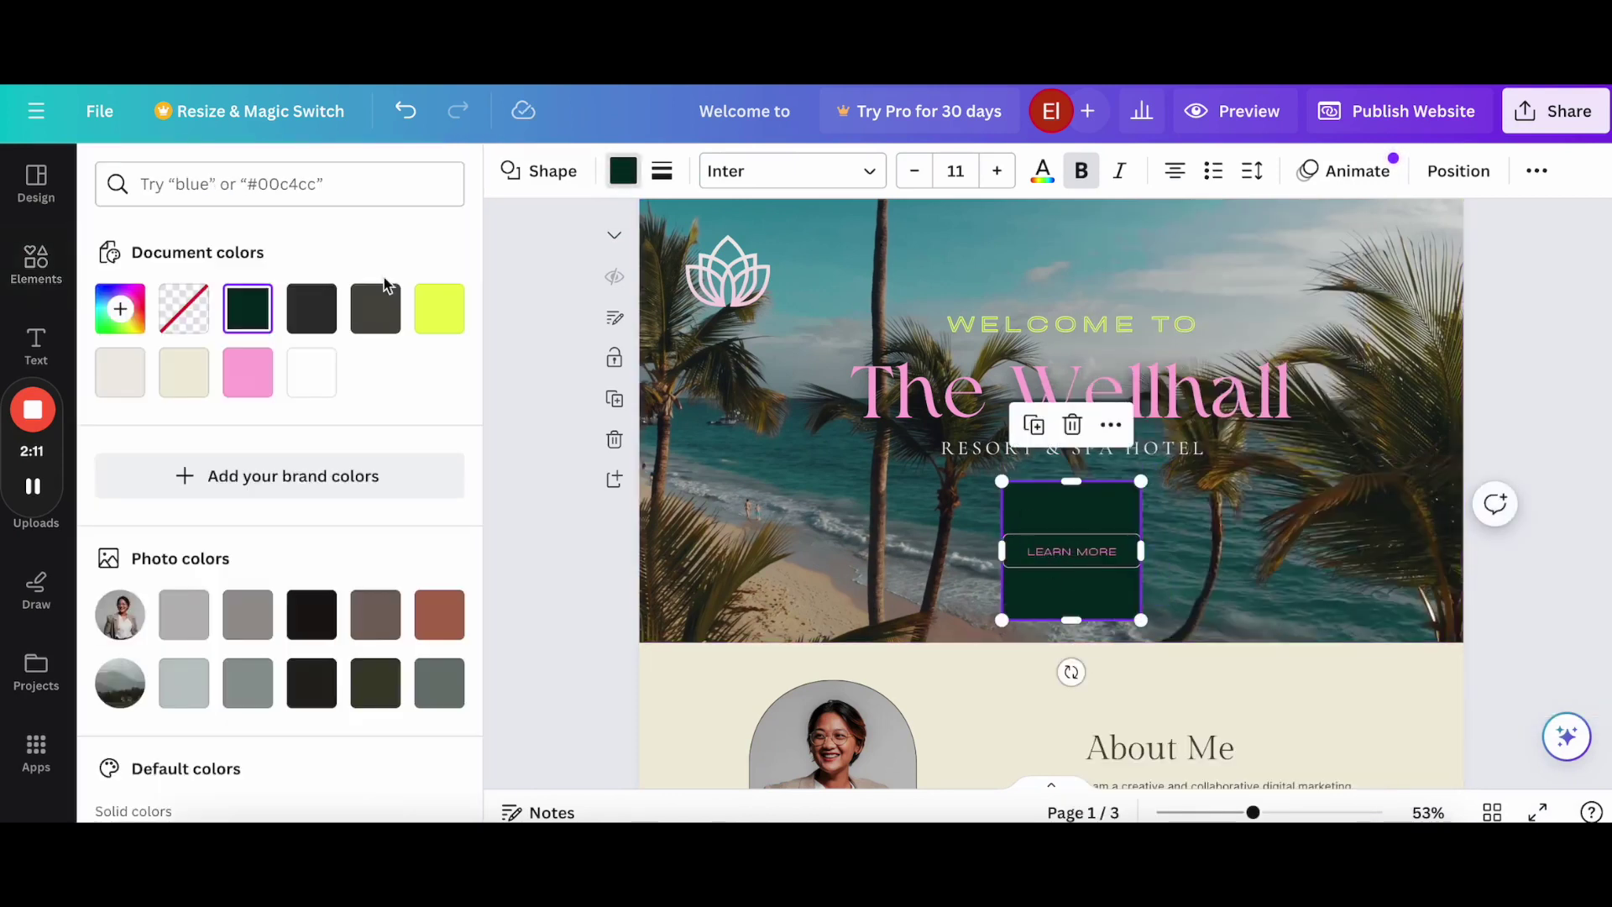
pyautogui.click(246, 375)
# - Color the LEARN MORE text hot pink #FF007F and shrink the rectangle to a thin strip
pyautogui.click(1068, 550)
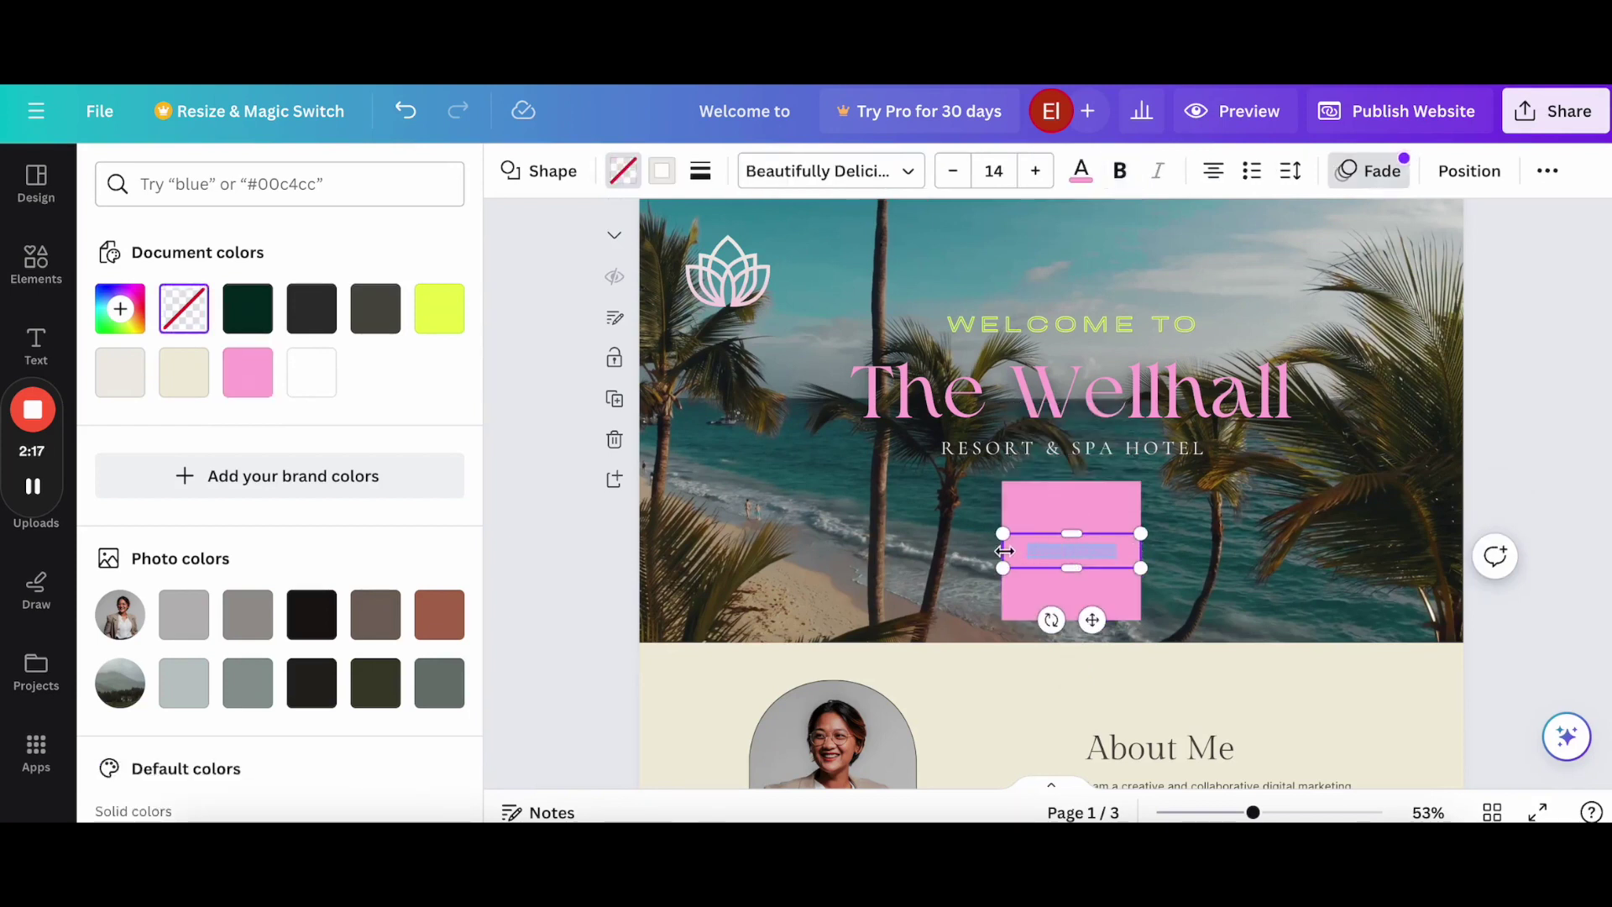
pyautogui.click(1081, 170)
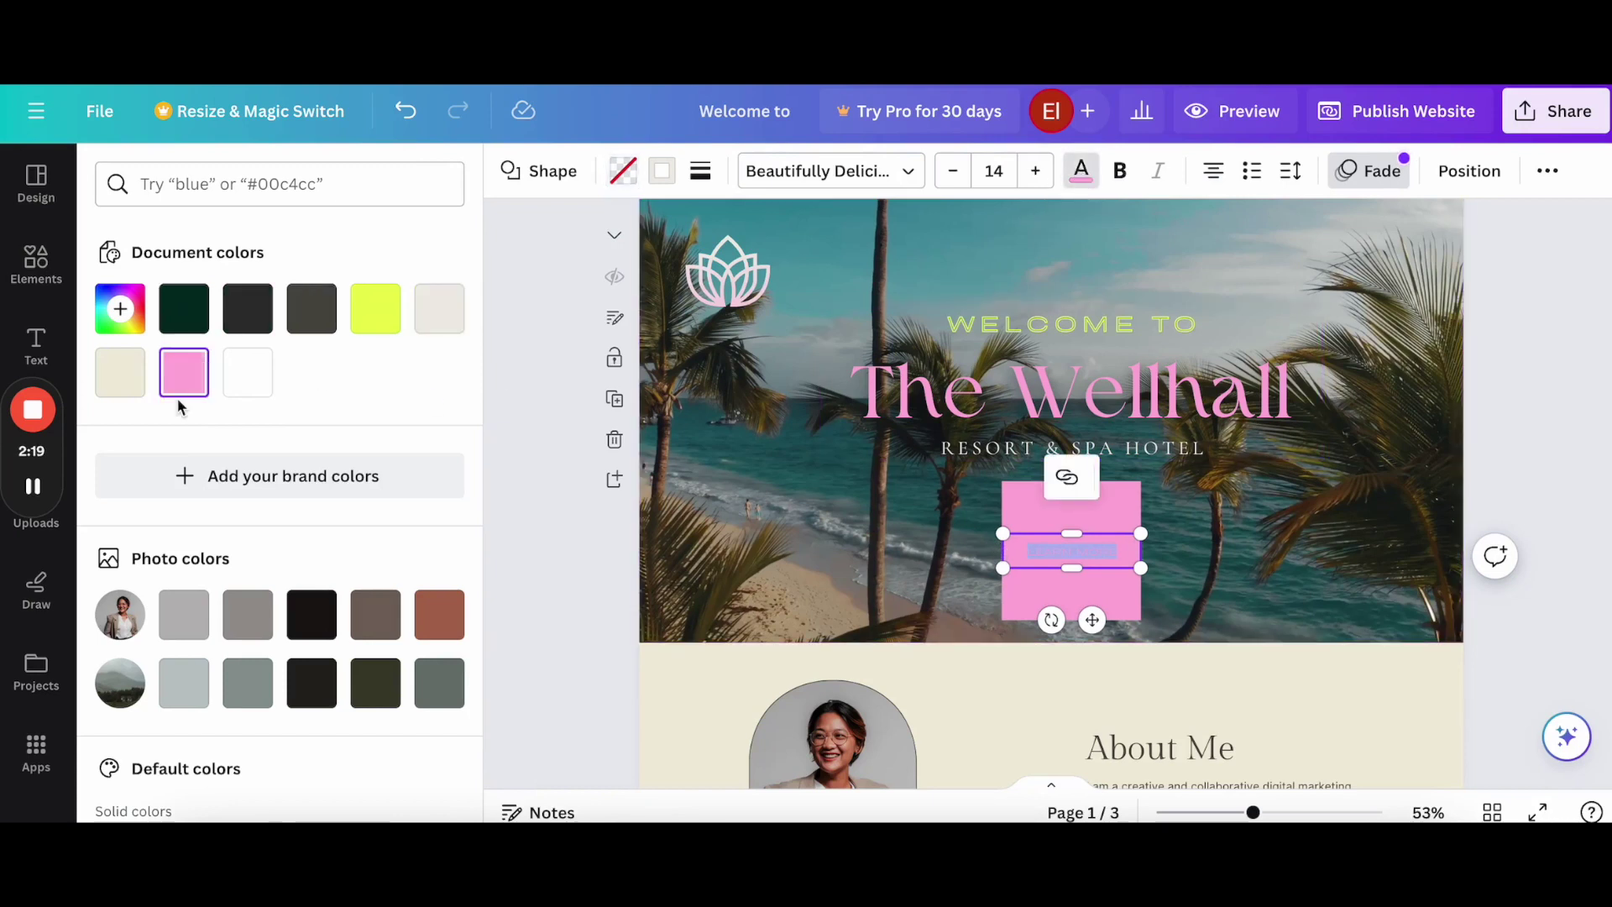
pyautogui.click(120, 310)
pyautogui.write('FF')
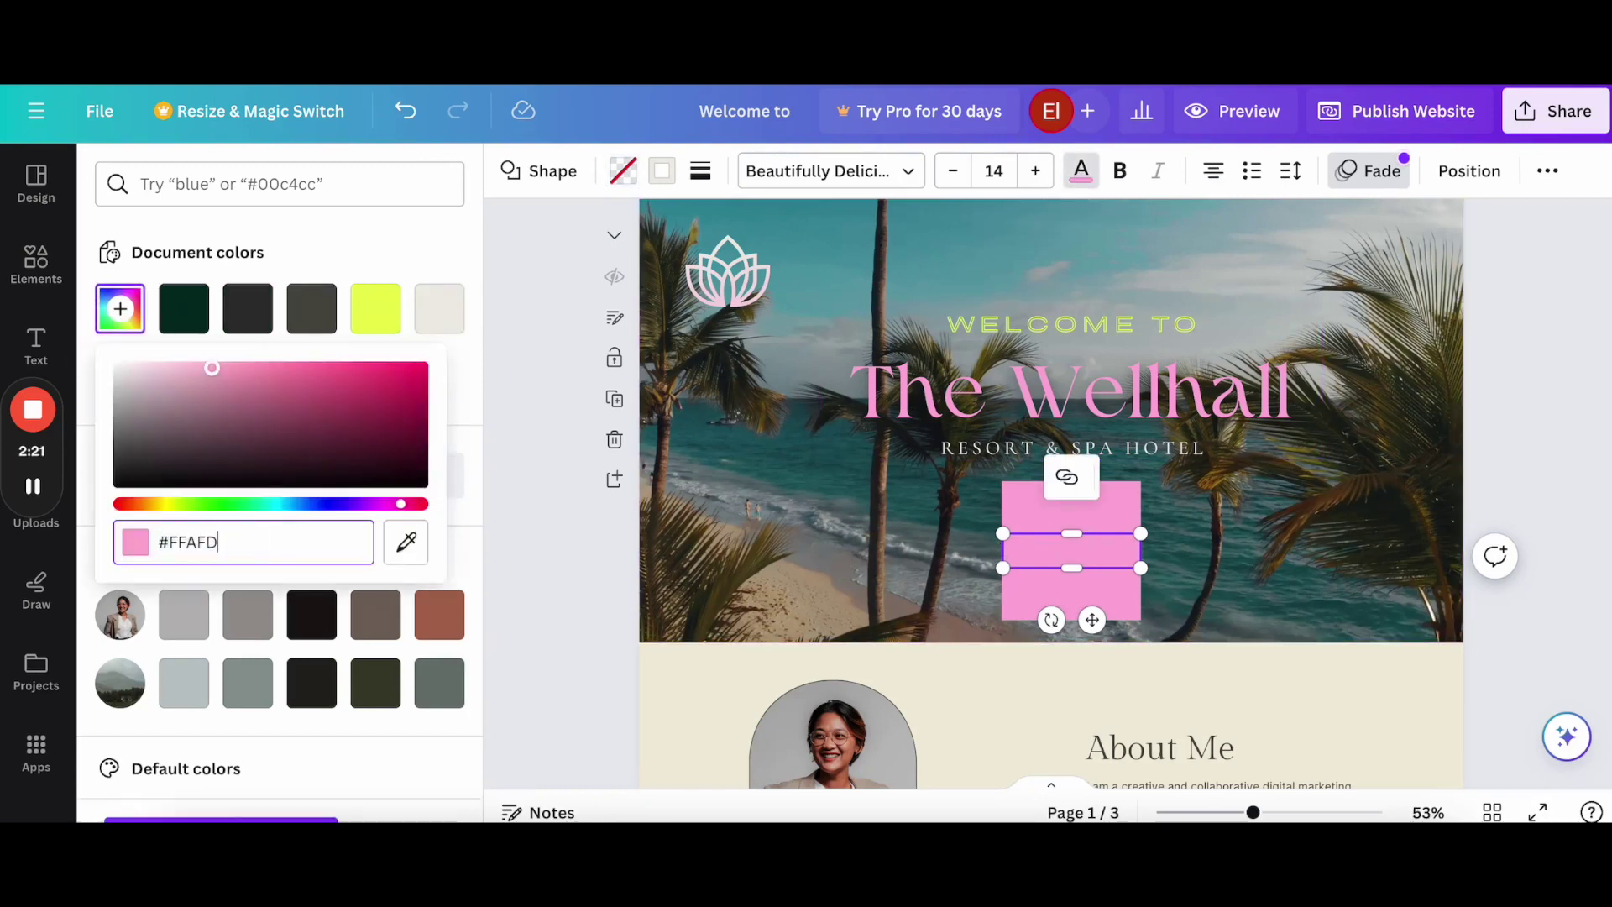
pyautogui.write('007')
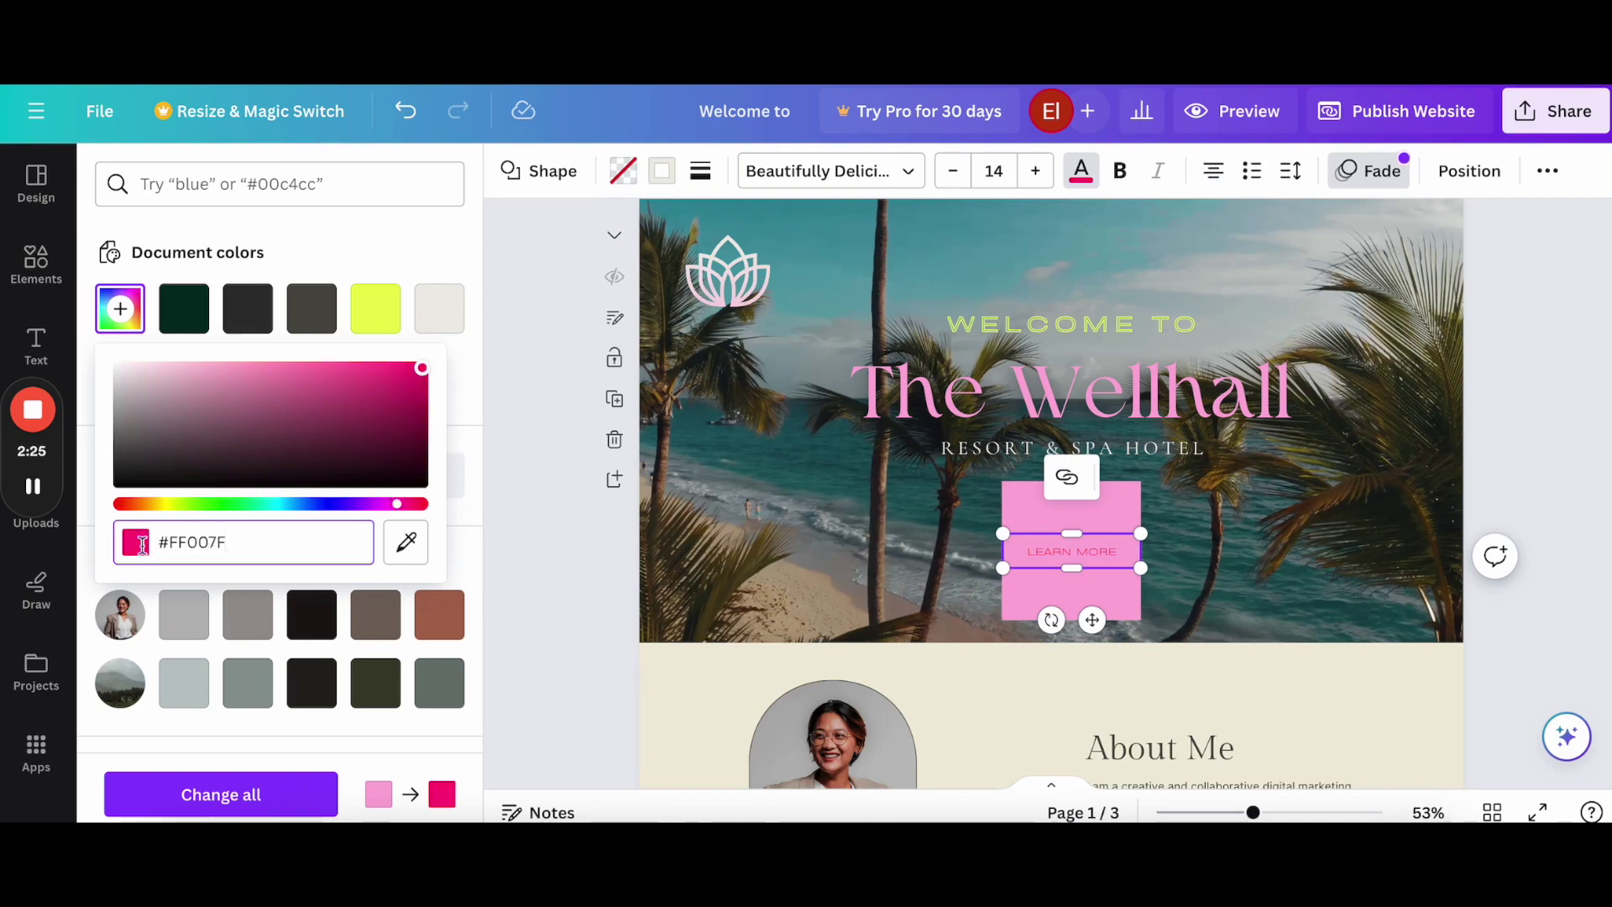
pyautogui.click(1071, 516)
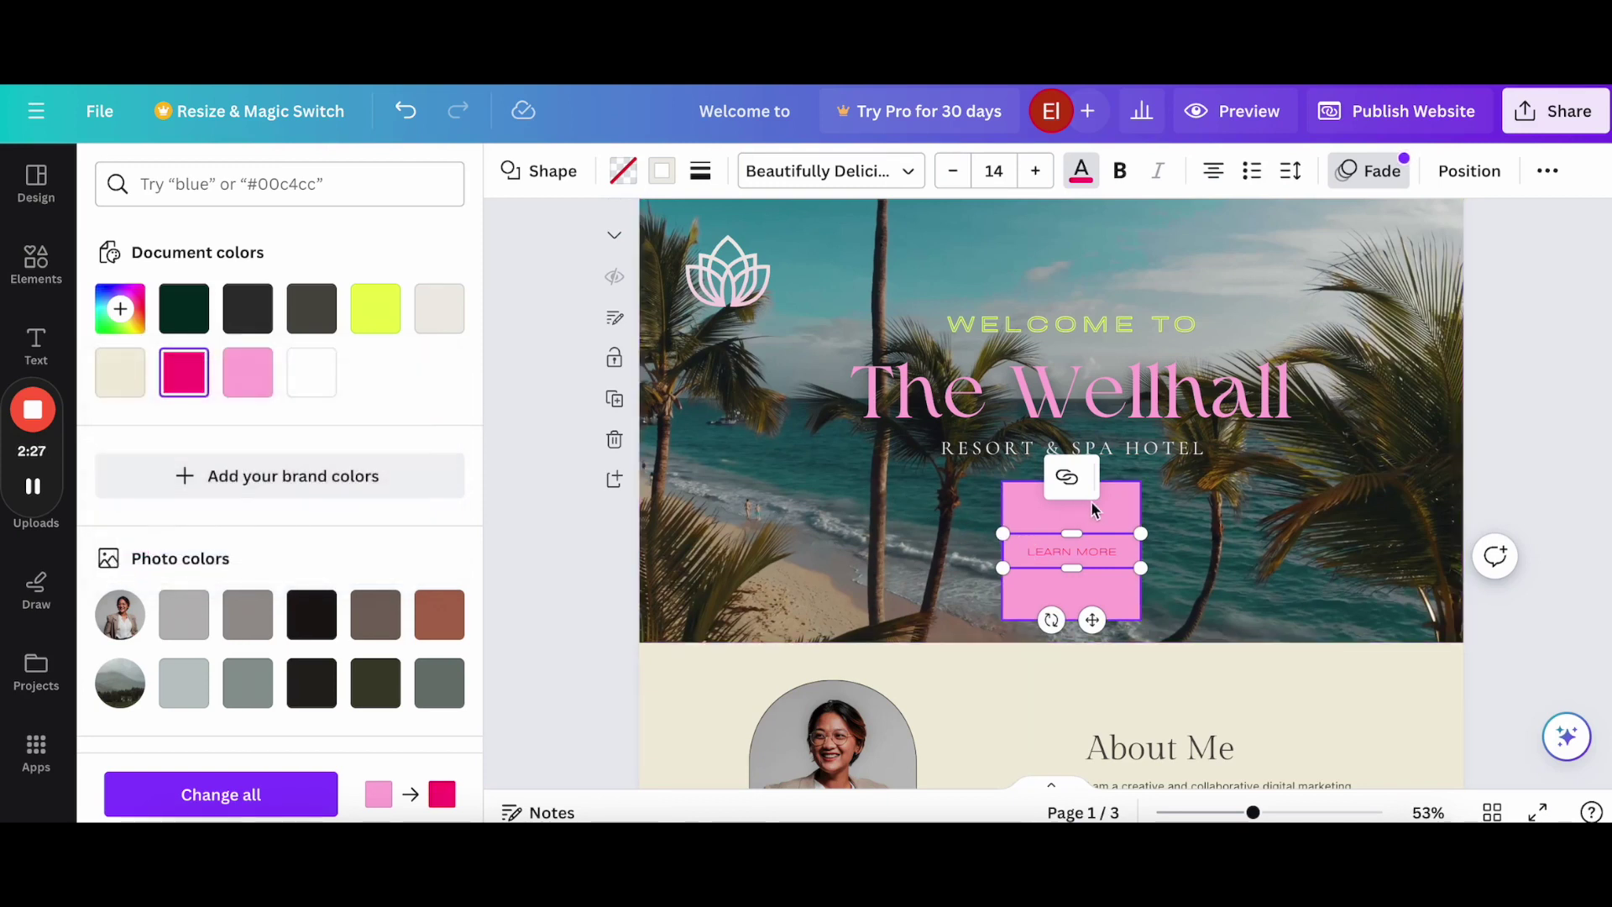
pyautogui.moveTo(1079, 479); pyautogui.dragTo(1076, 529)
pyautogui.moveTo(1073, 617); pyautogui.dragTo(1074, 534)
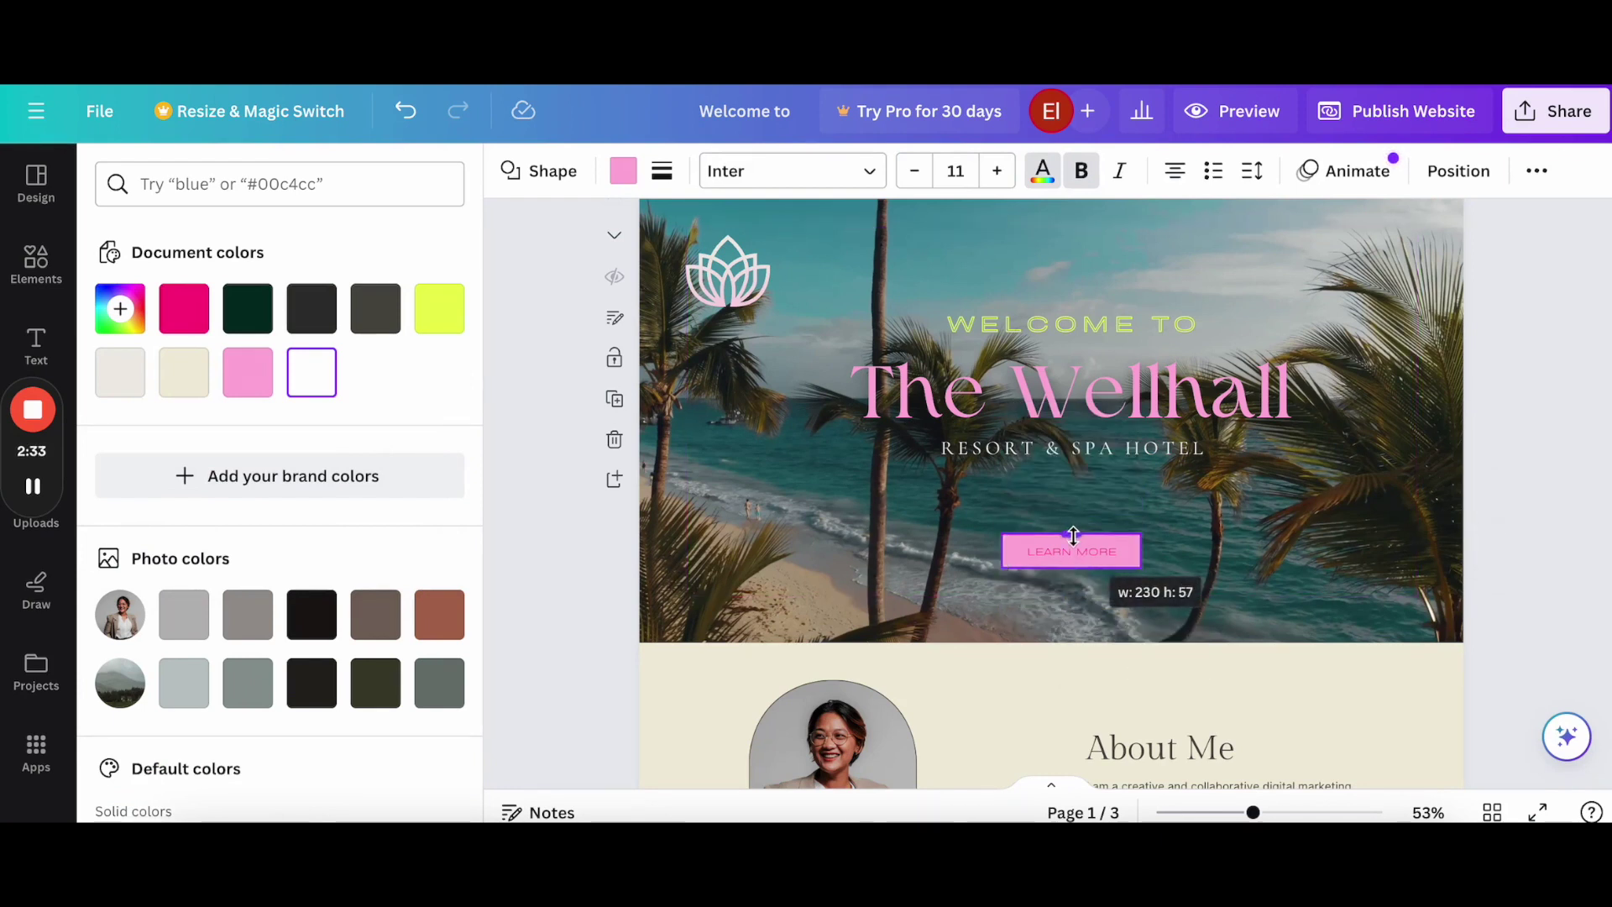
# - Set LEARN MORE to size 18, bold Higuen Elegant Serif, and move it onto the pink button
pyautogui.click(1030, 551)
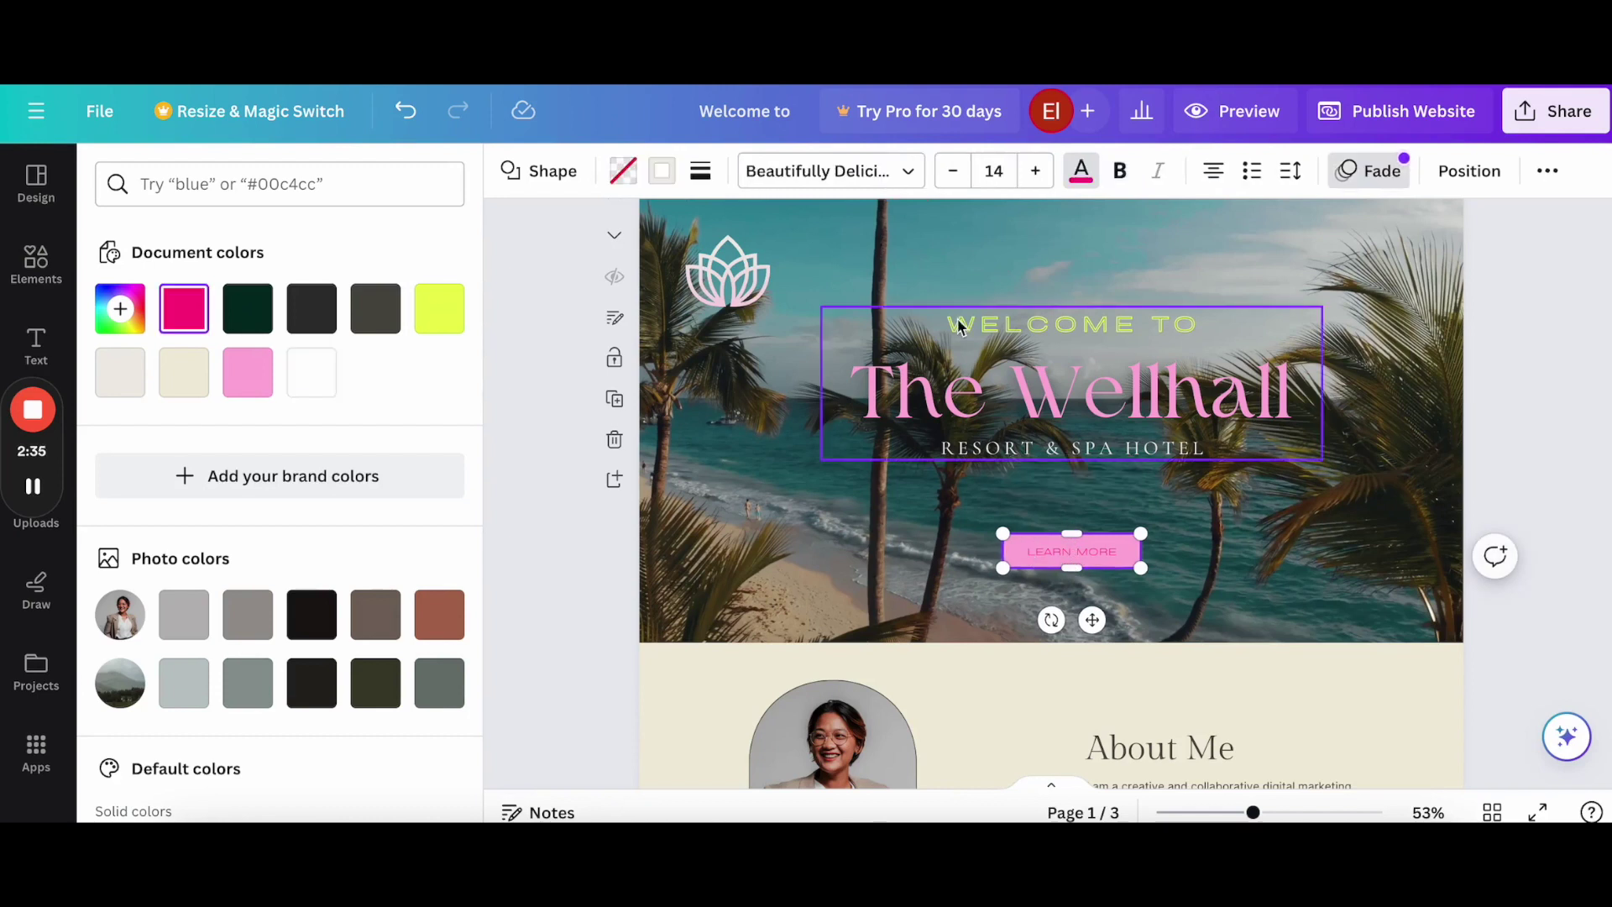
pyautogui.click(1035, 170)
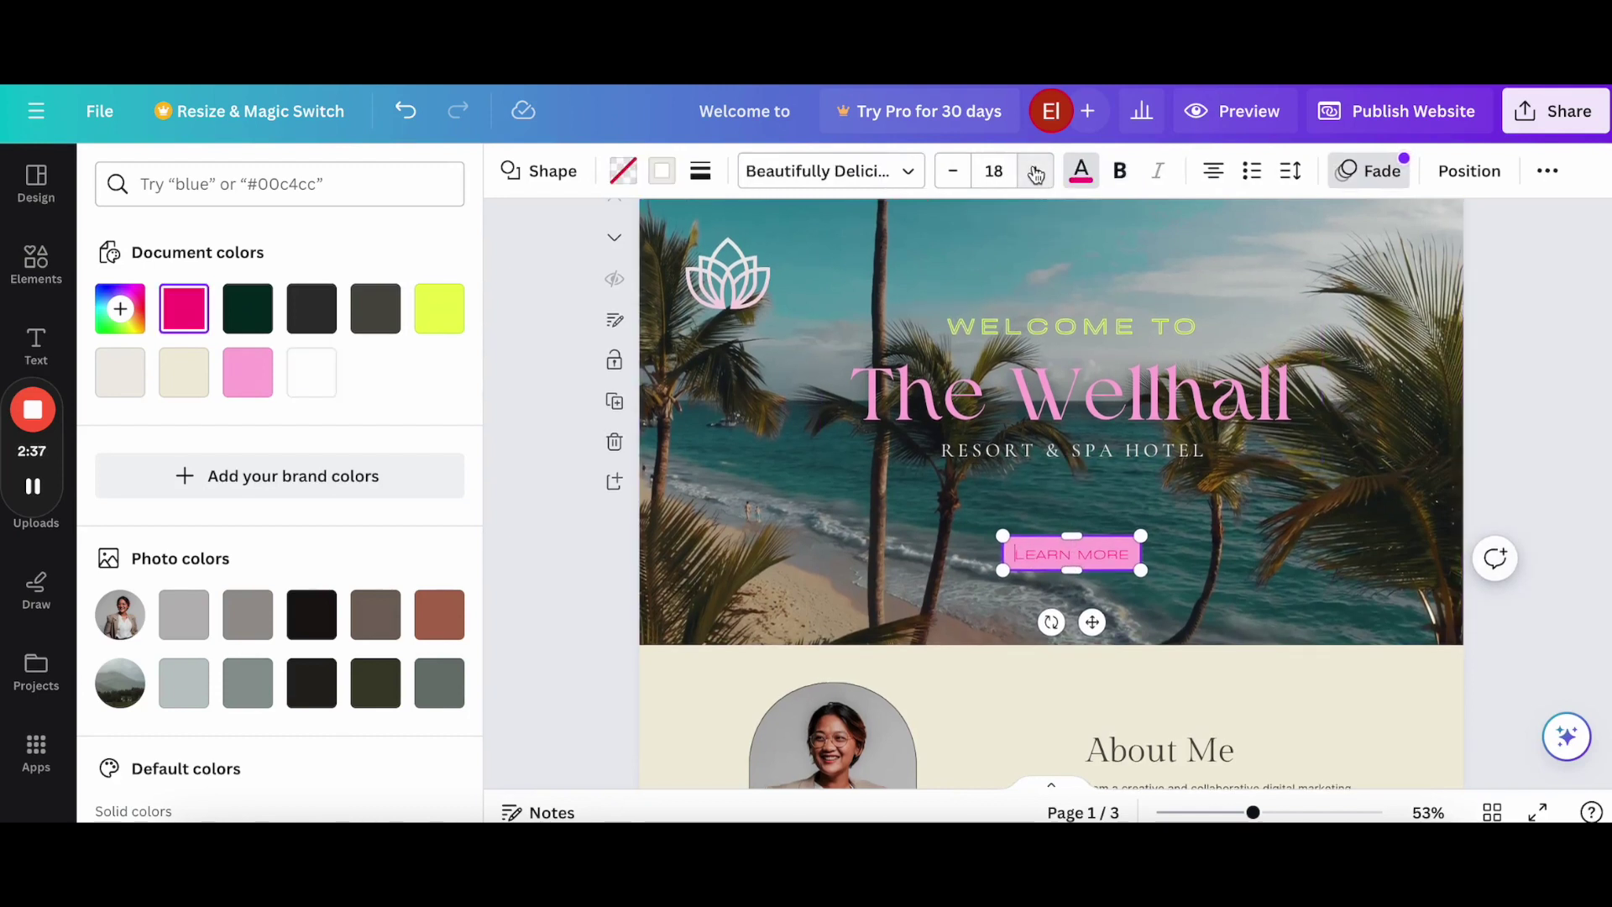
pyautogui.click(1119, 170)
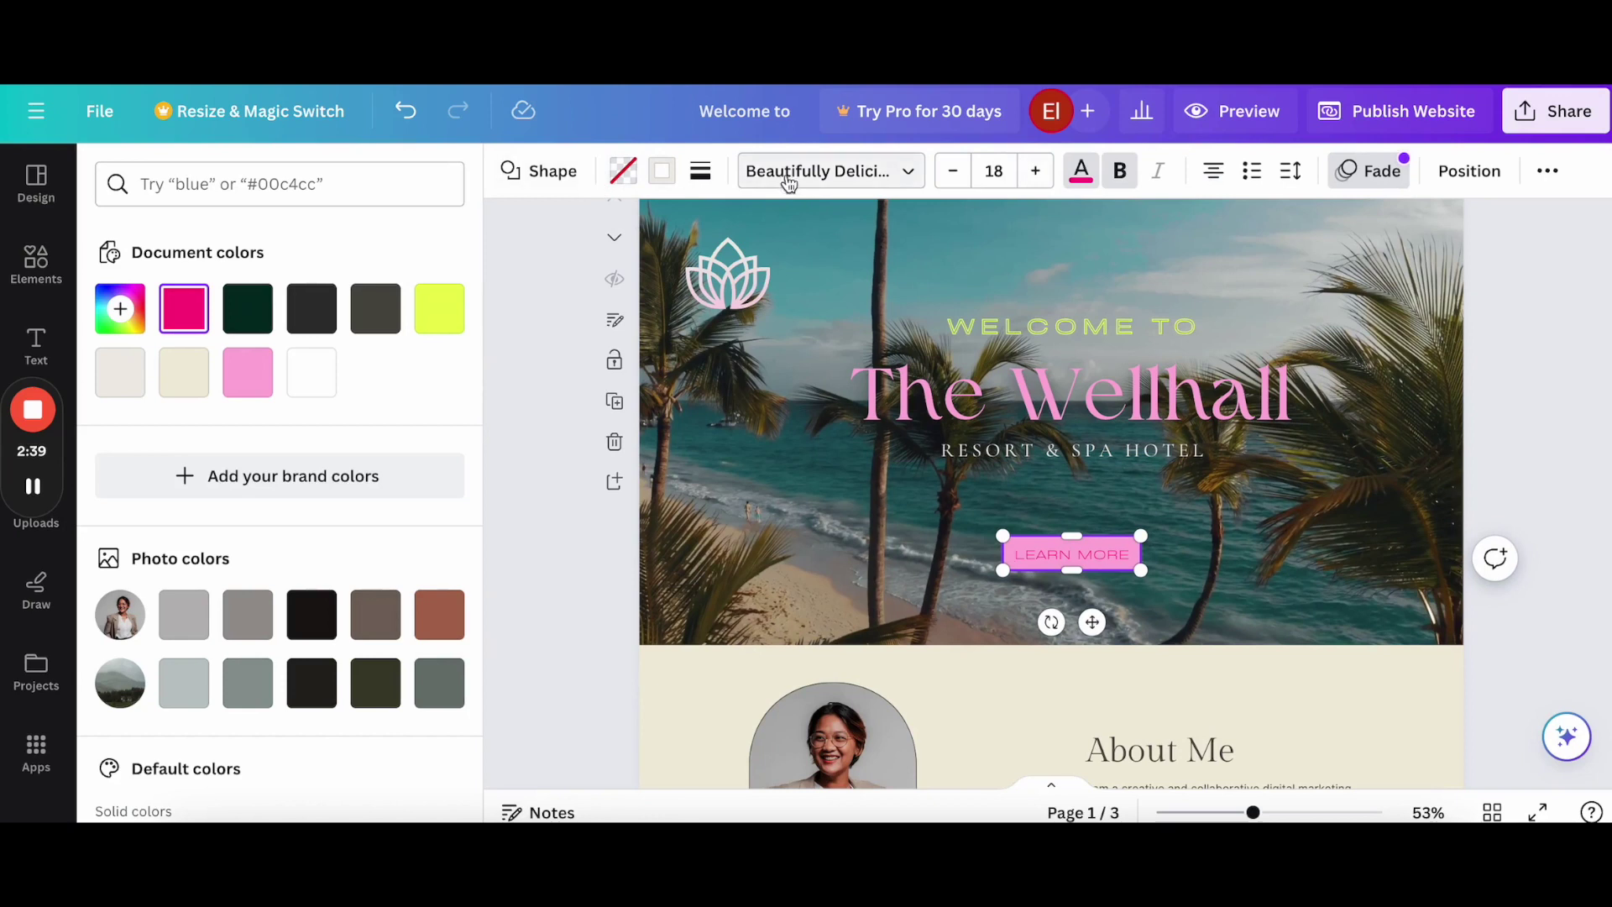
pyautogui.click(819, 171)
pyautogui.click(216, 572)
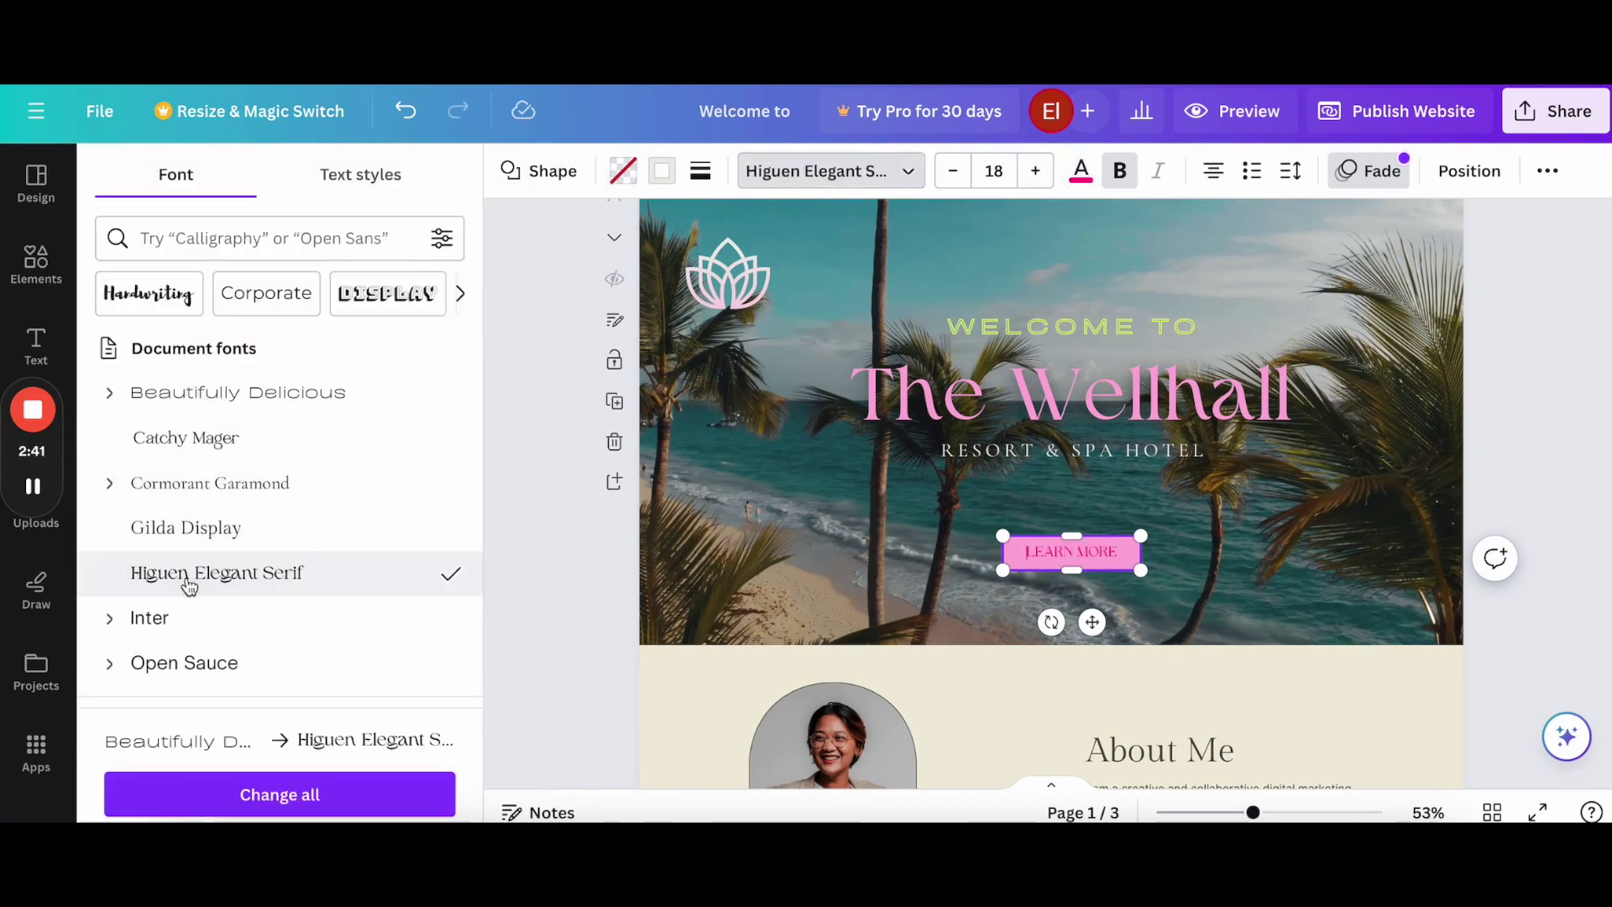
pyautogui.moveTo(1092, 621); pyautogui.dragTo(1092, 635)
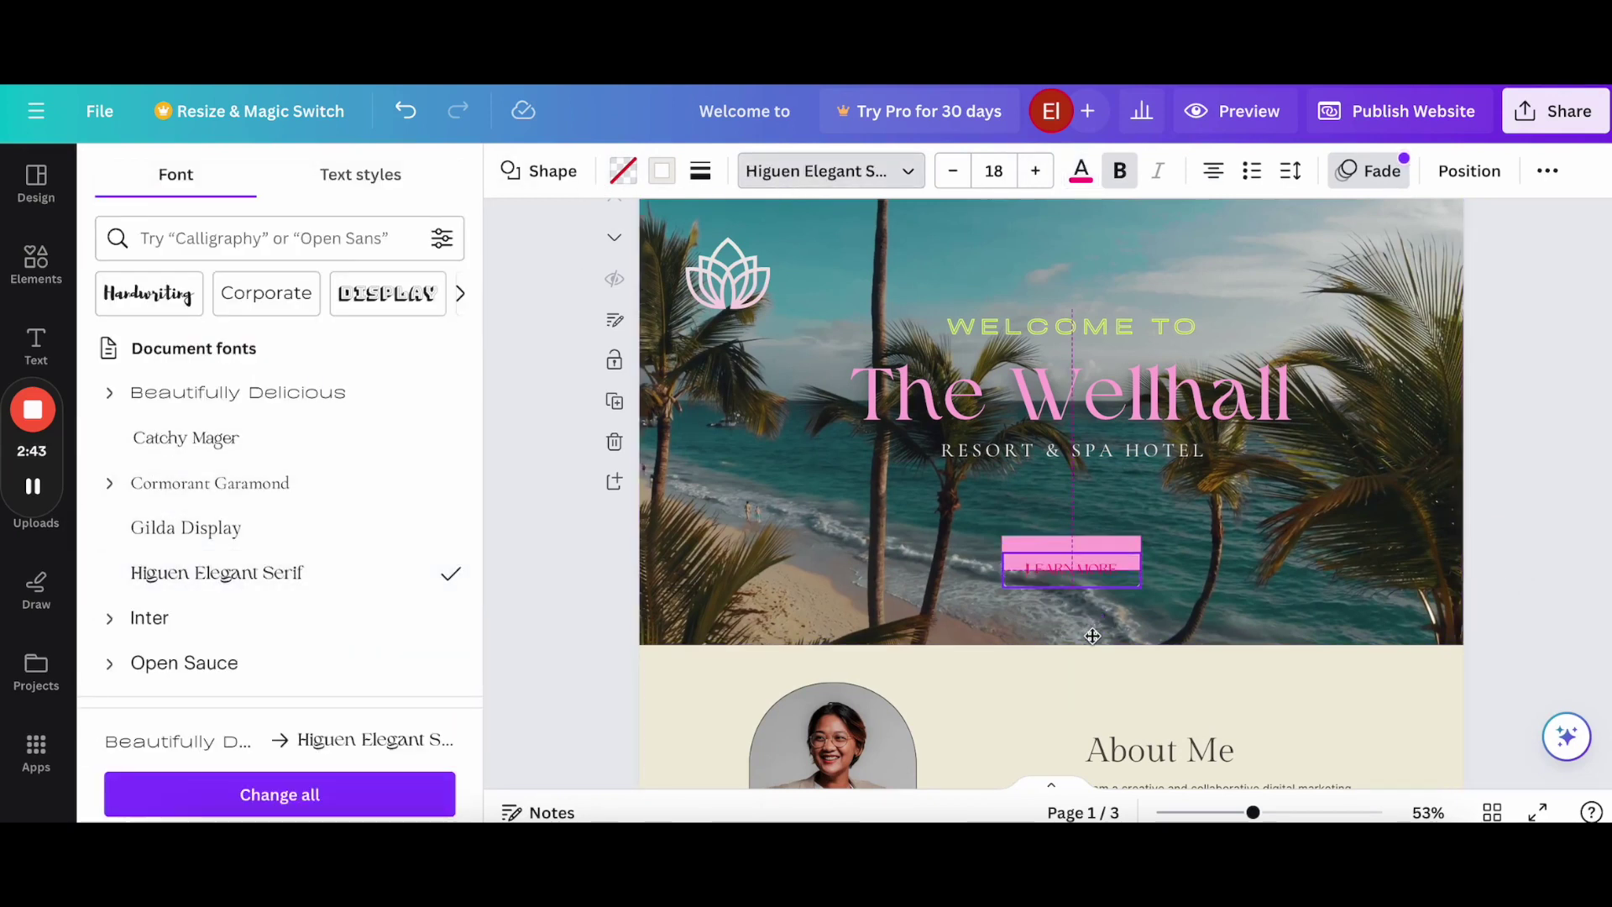
pyautogui.click(1043, 417)
pyautogui.click(1084, 554)
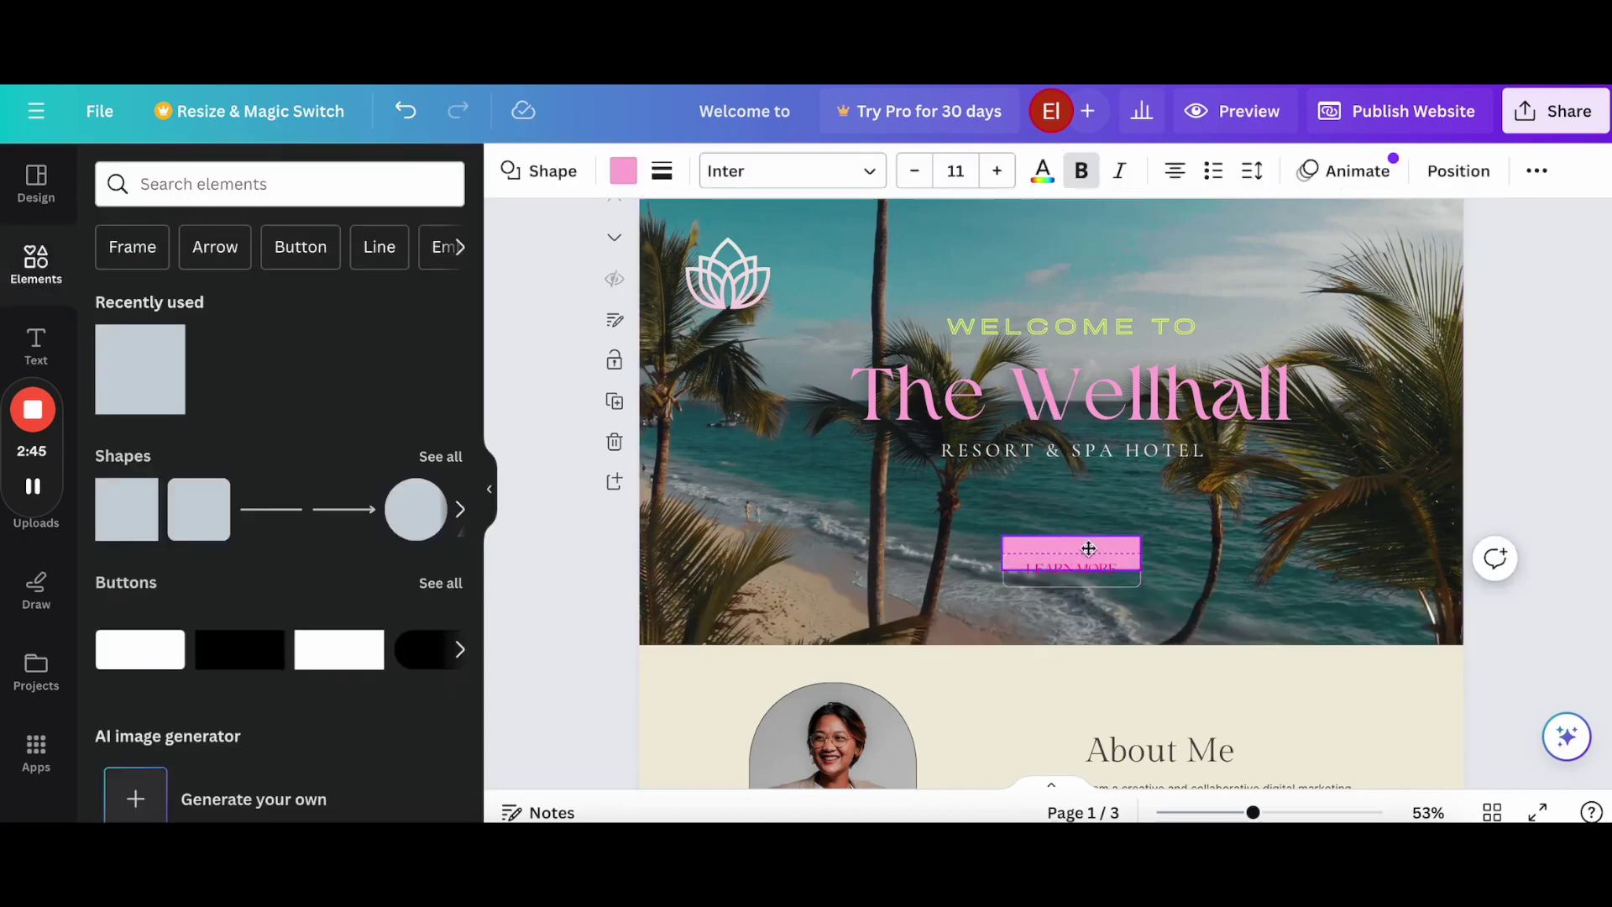
pyautogui.click(1076, 518)
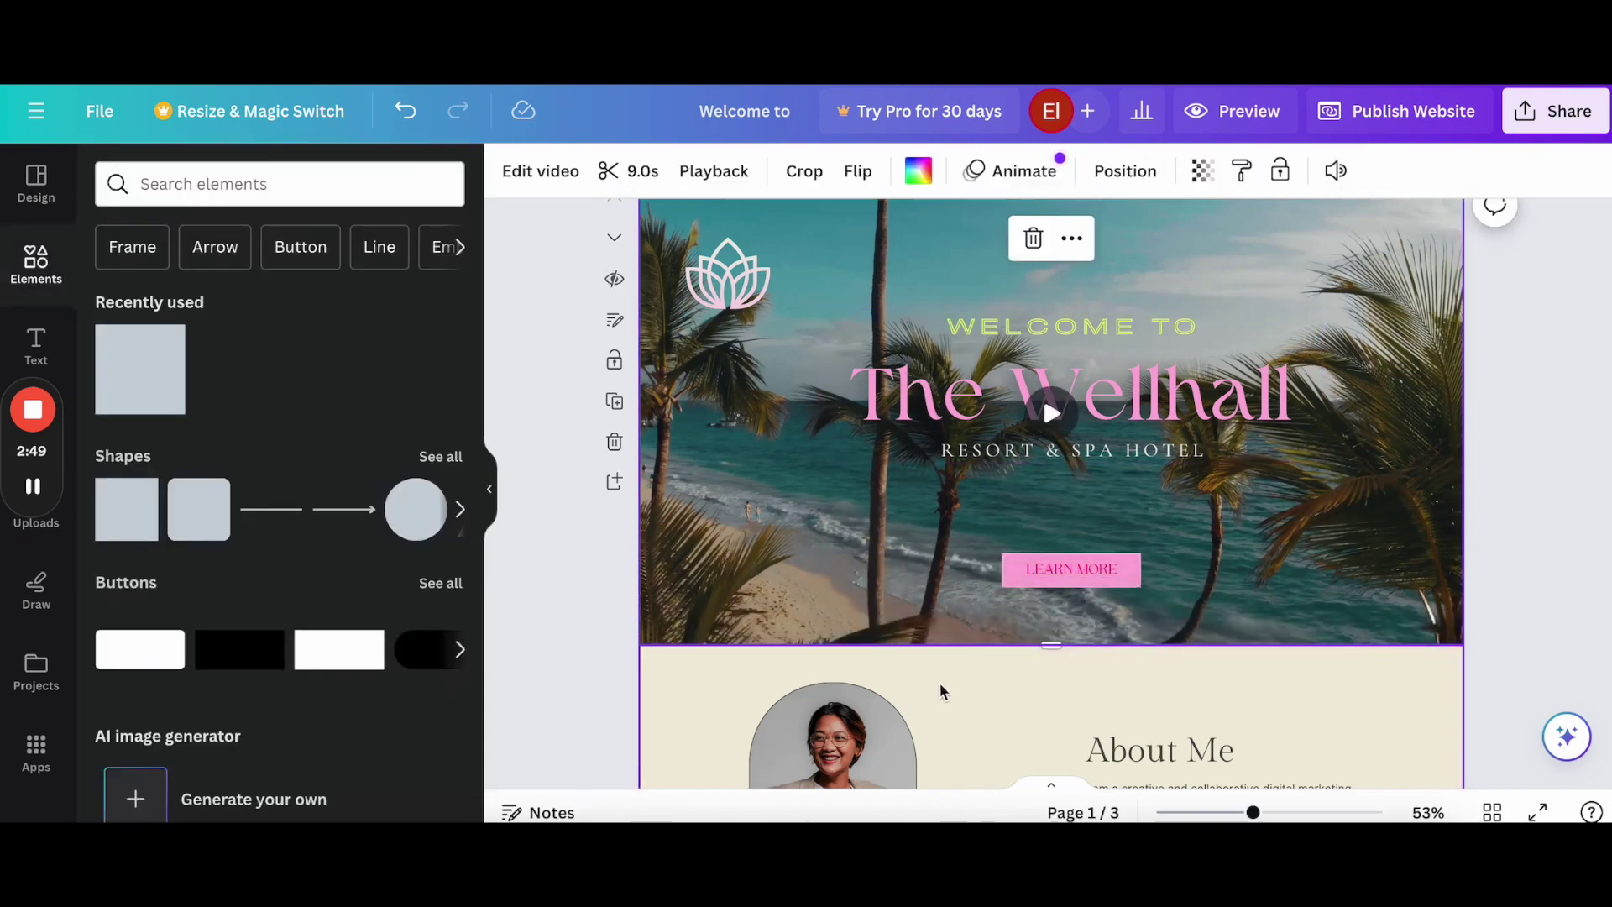
pyautogui.scroll(-2, 977, 681)
pyautogui.scroll(-1, 977, 672)
# - Make the About Me background pink and delete the beige Resume and Portfolio buttons
pyautogui.click(994, 576)
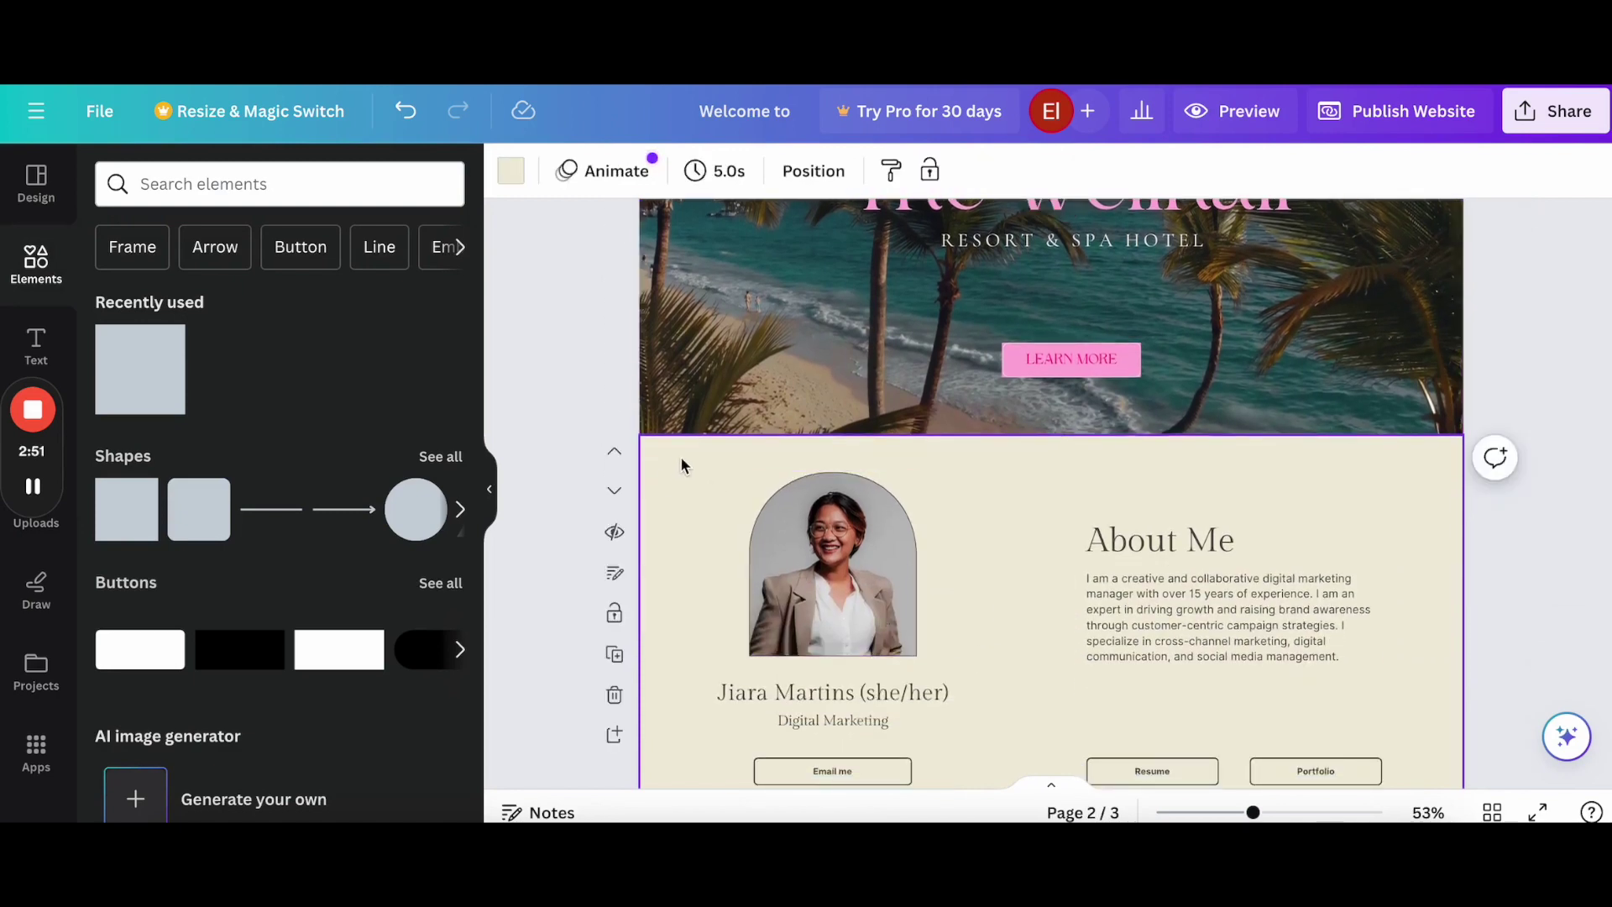
pyautogui.click(511, 172)
pyautogui.click(247, 372)
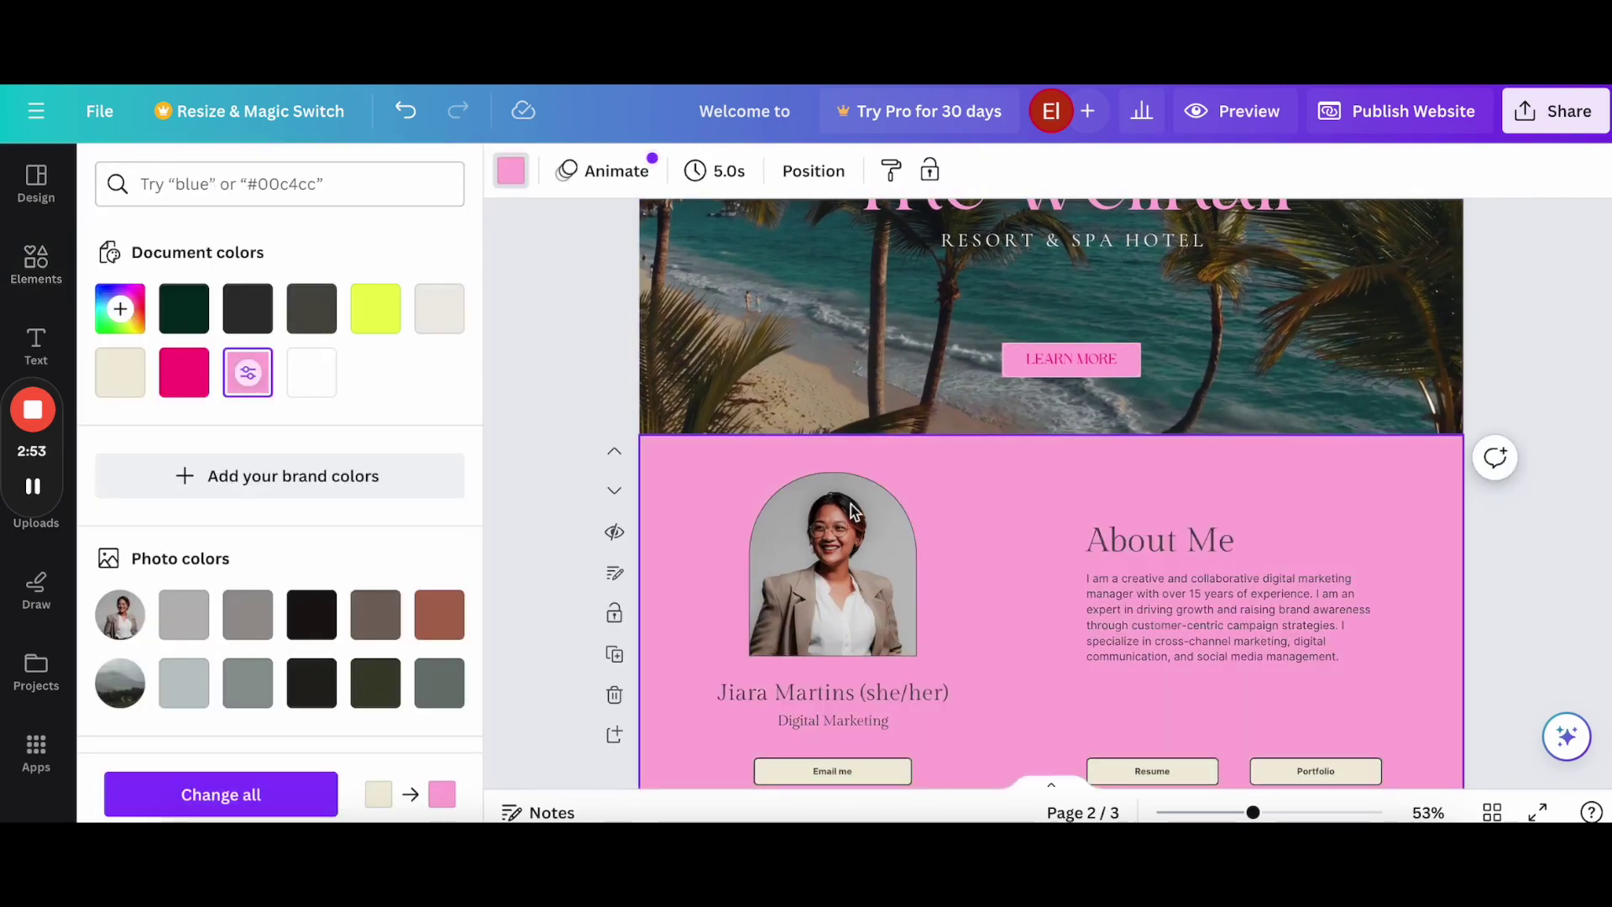
pyautogui.scroll(-2, 896, 513)
pyautogui.scroll(-1, 896, 512)
pyautogui.click(1197, 563)
pyautogui.click(1291, 561)
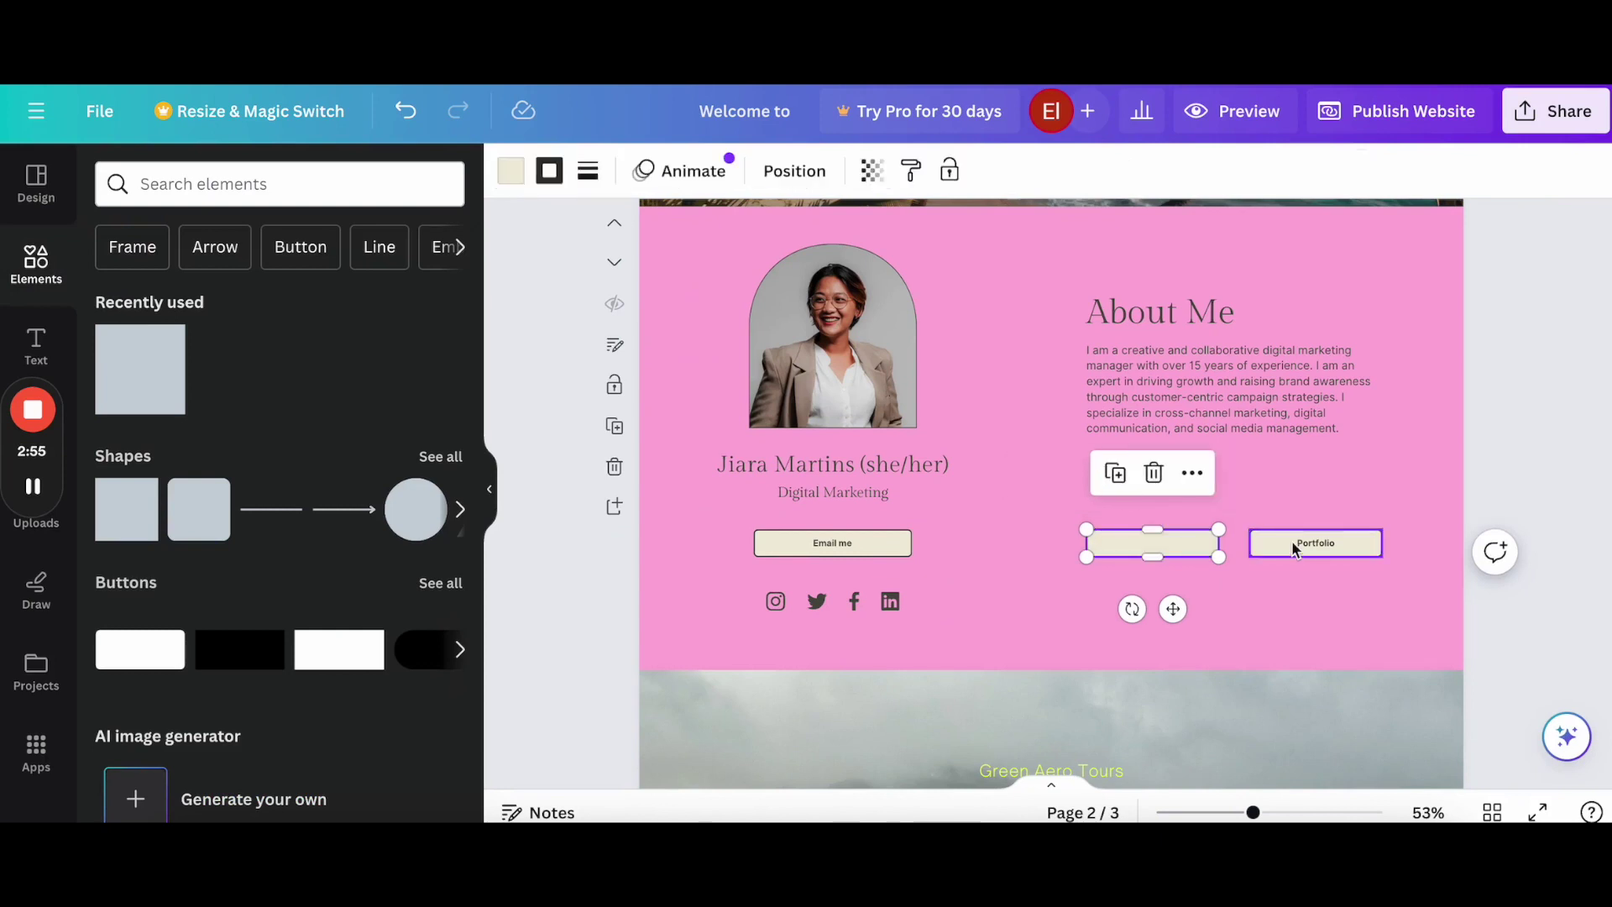
pyautogui.click(1152, 543)
pyautogui.press('Delete')
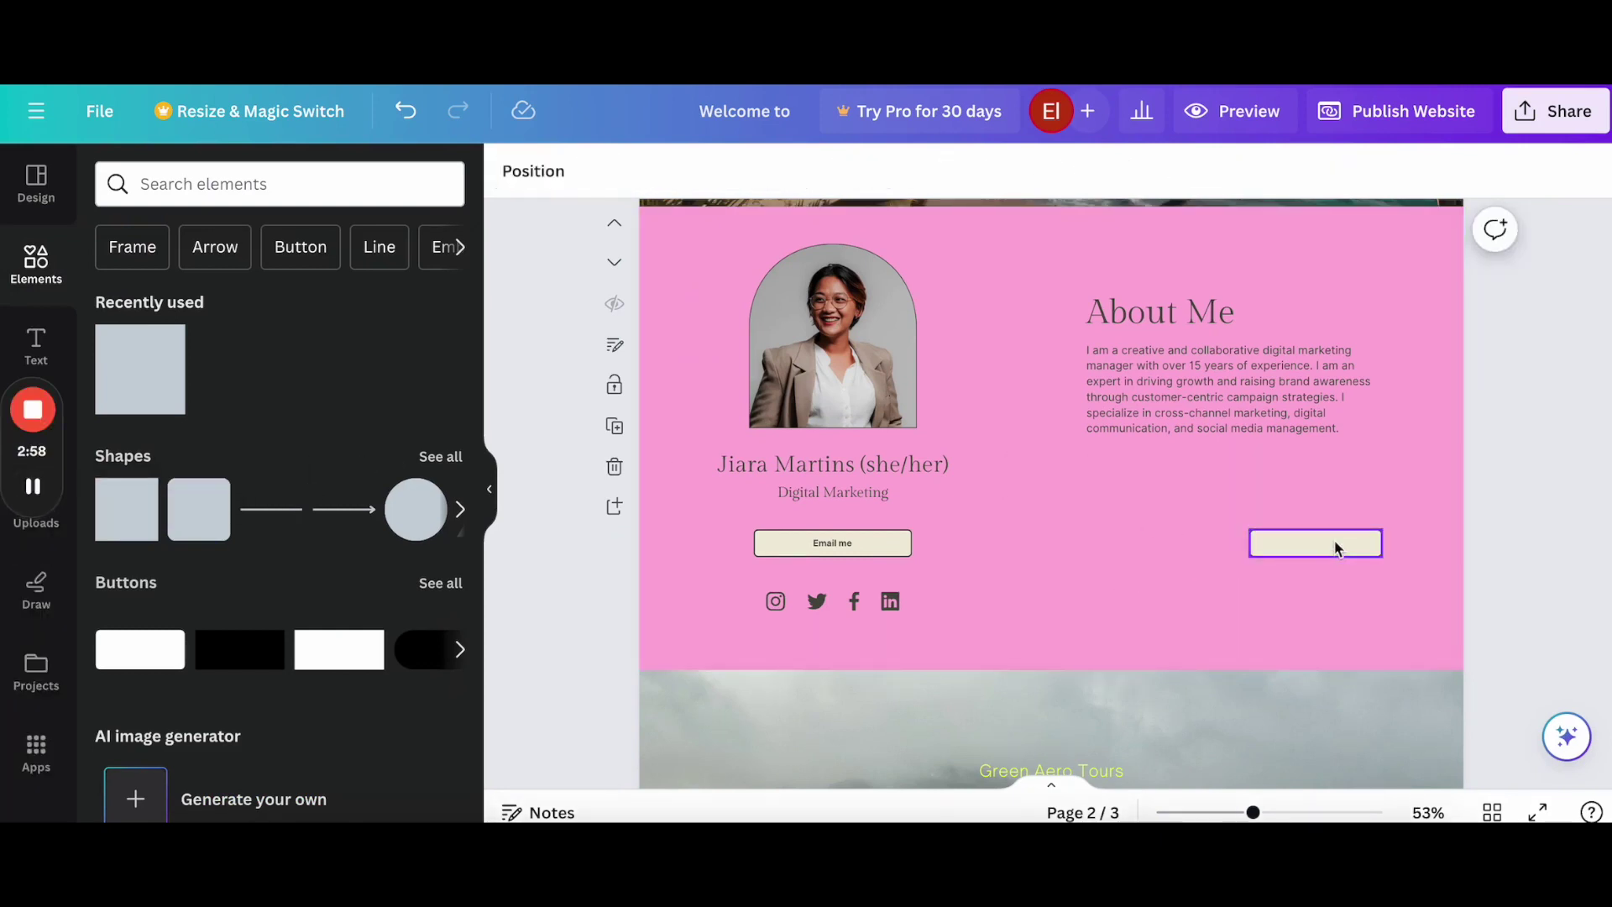
pyautogui.press('Delete')
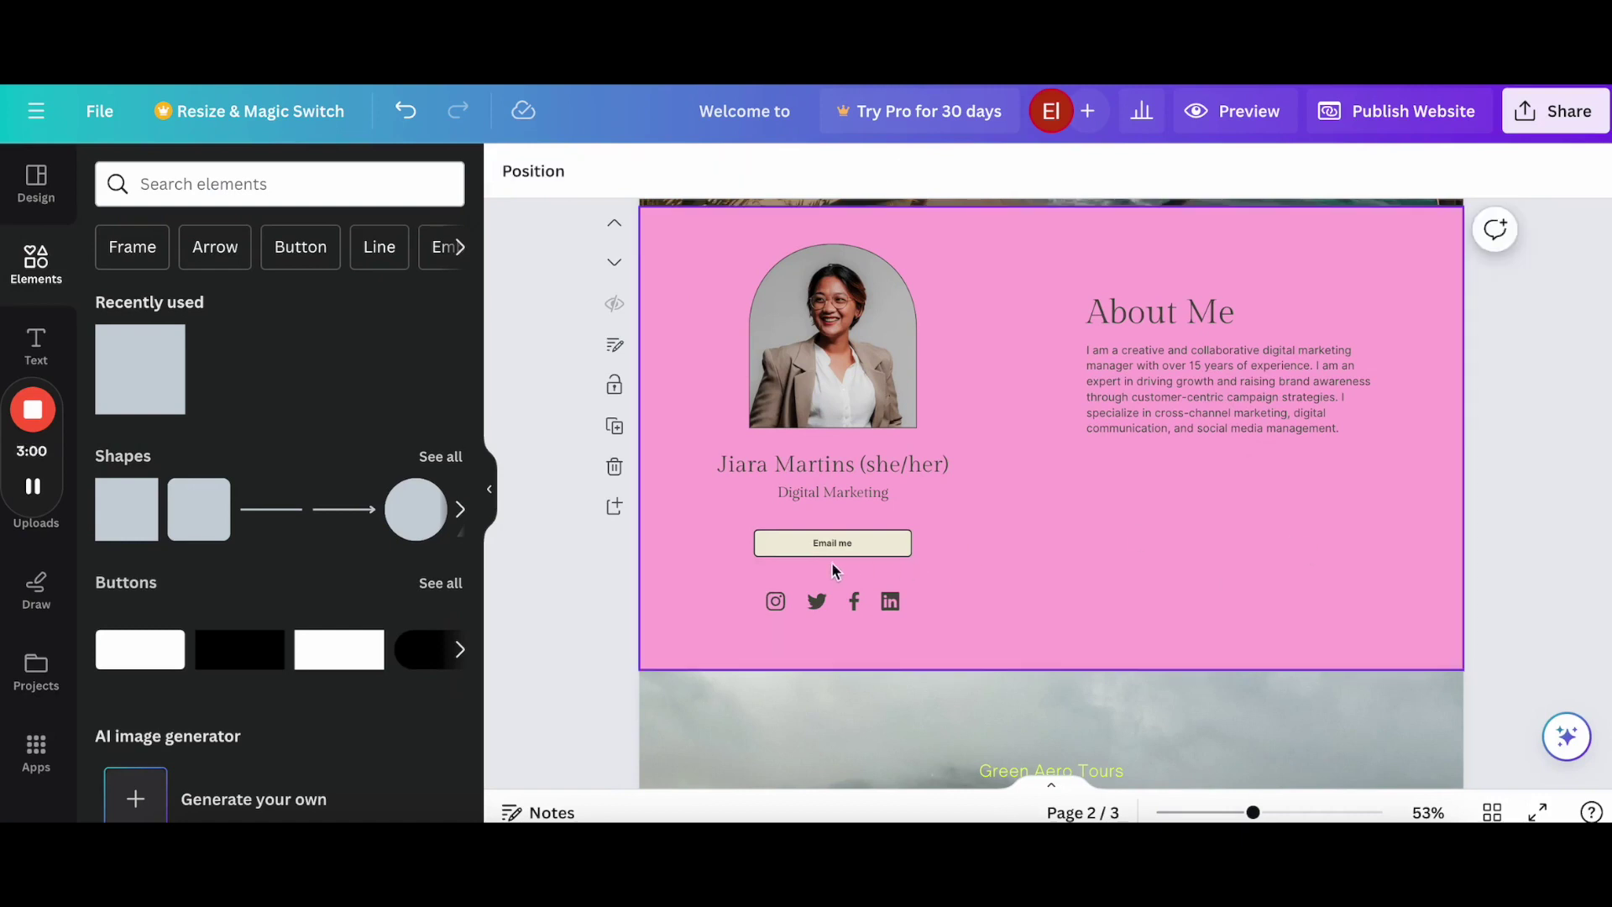
# - Start a link on the Instagram icon, then dismiss it without adding one
pyautogui.click(776, 602)
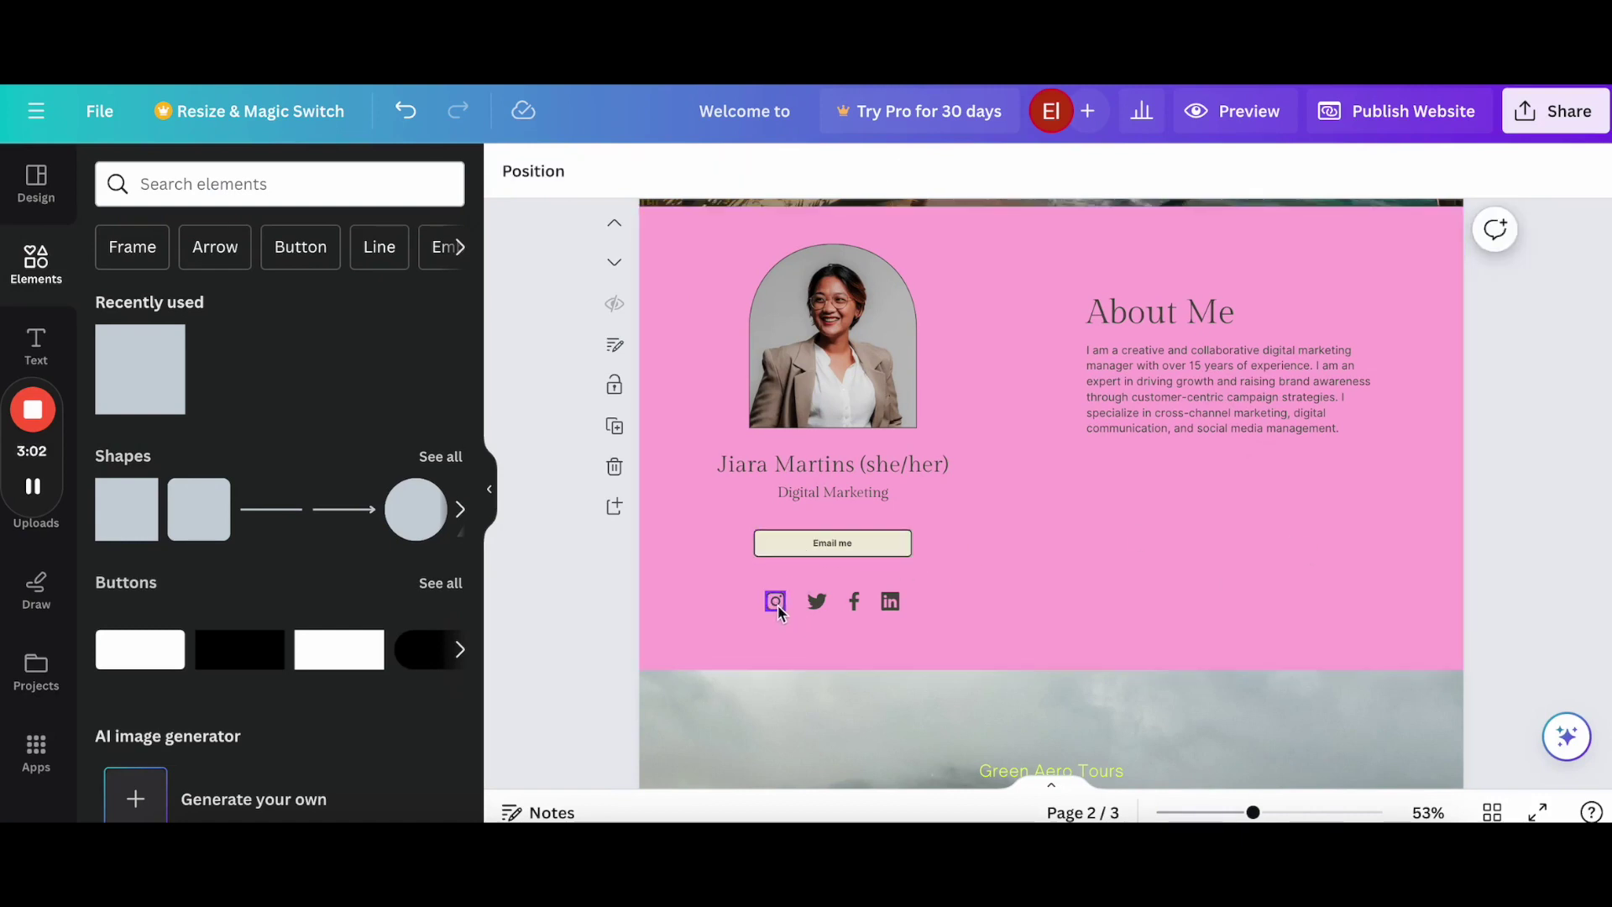
pyautogui.click(777, 636)
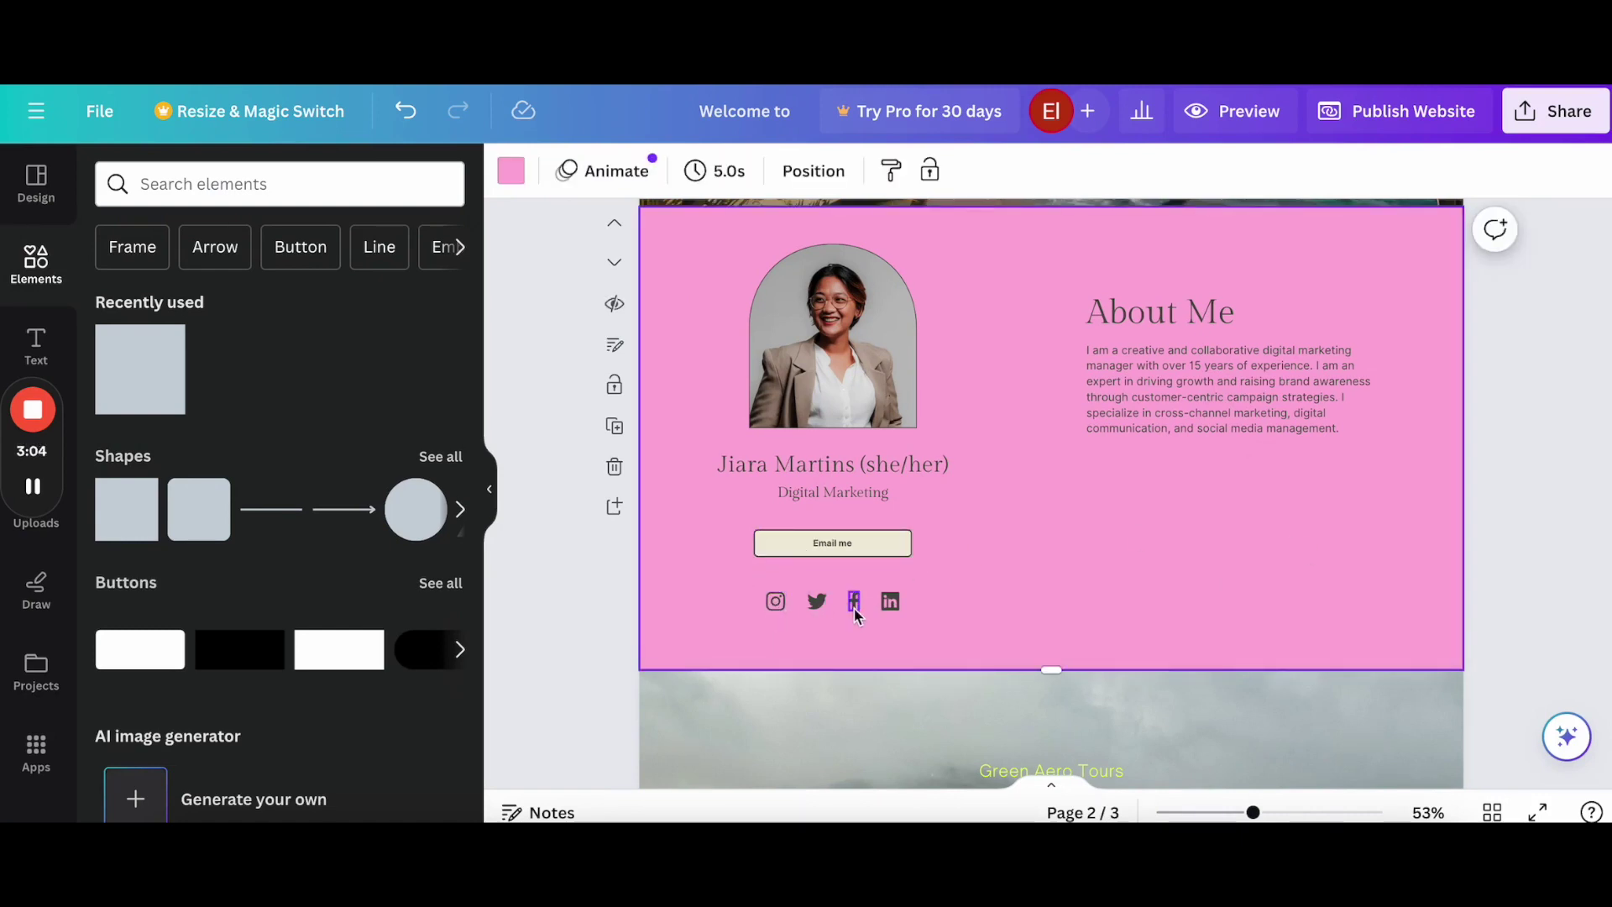
pyautogui.rightClick(774, 603)
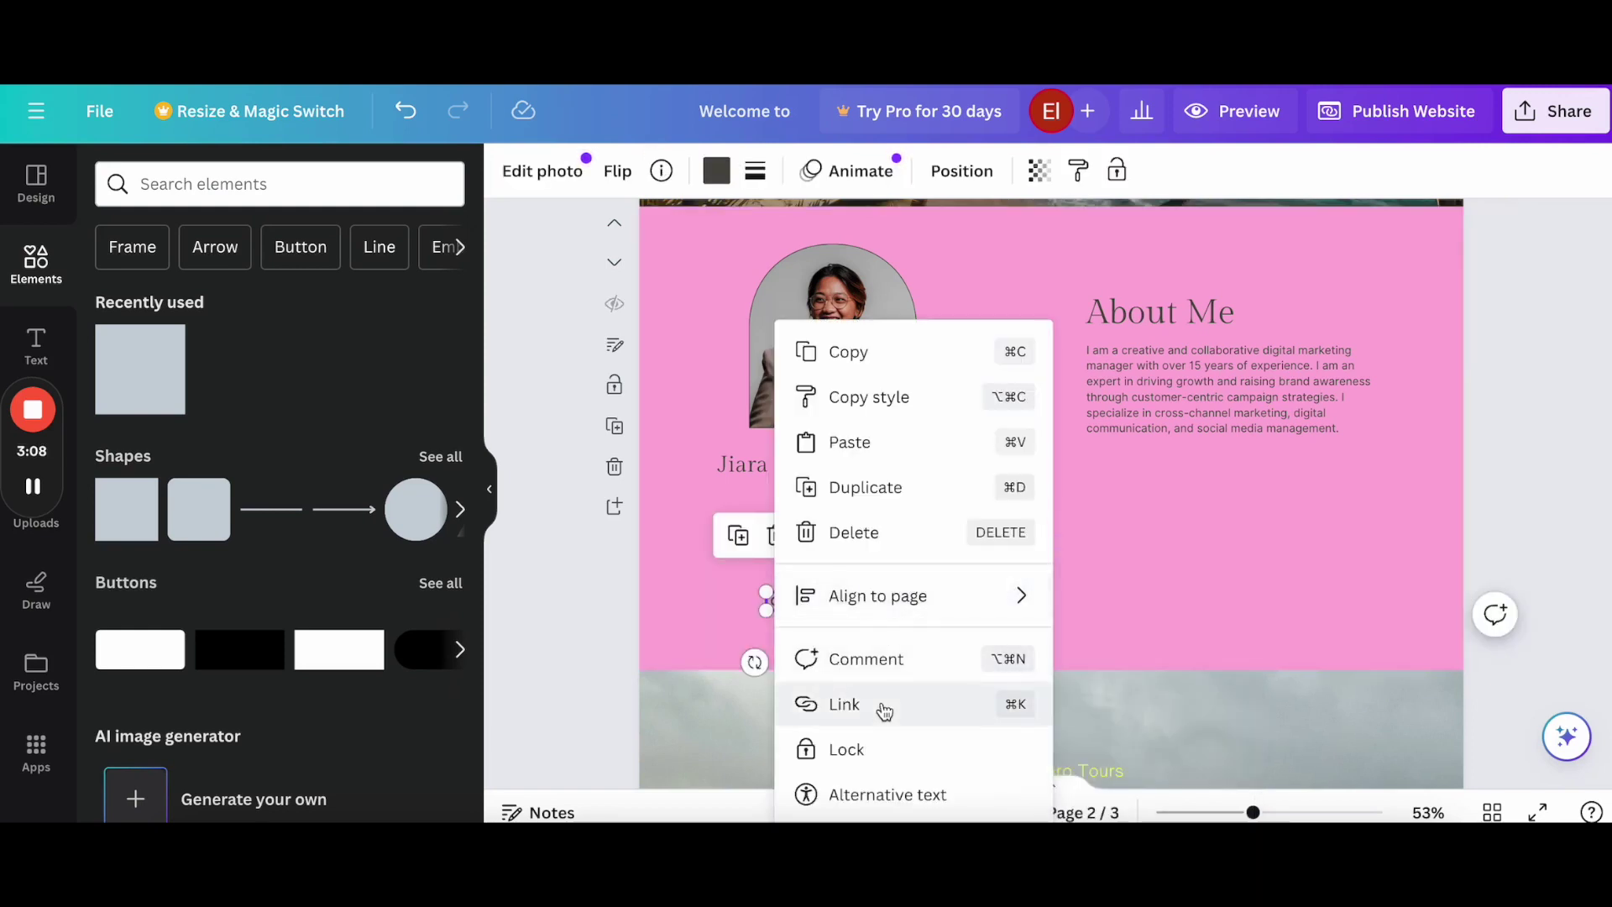
pyautogui.click(844, 704)
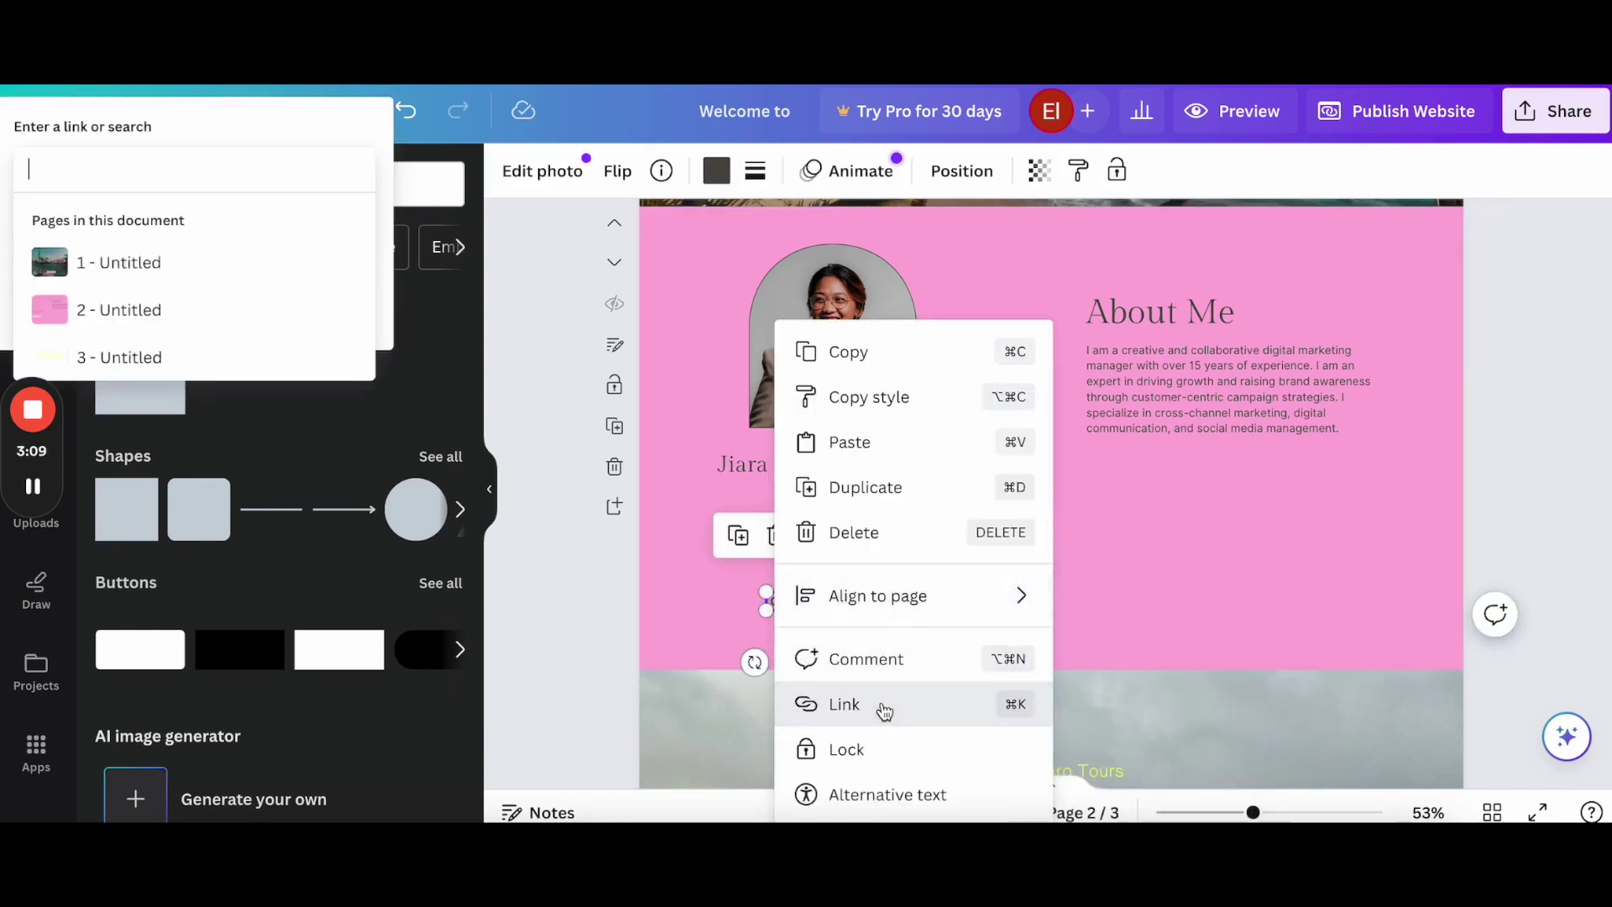
pyautogui.click(1206, 541)
pyautogui.scroll(-5, 1140, 562)
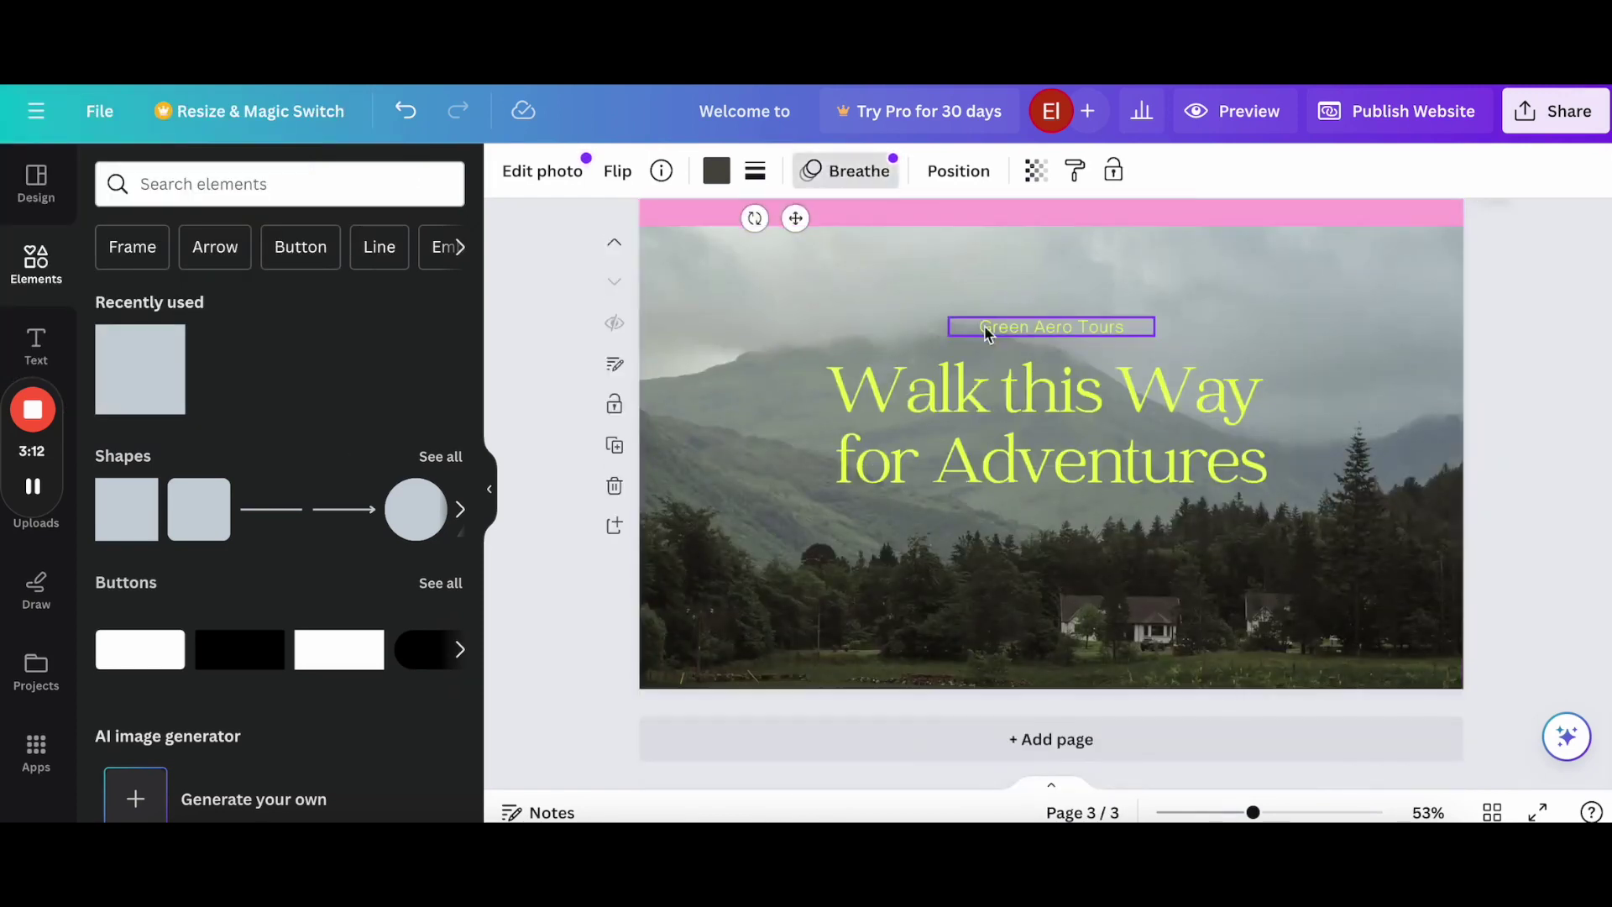
# - Delete the Green Aero Tours text and retitle the page 3 headline 'Travel Resources'
pyautogui.click(1046, 330)
pyautogui.press('Delete')
pyautogui.click(1007, 391)
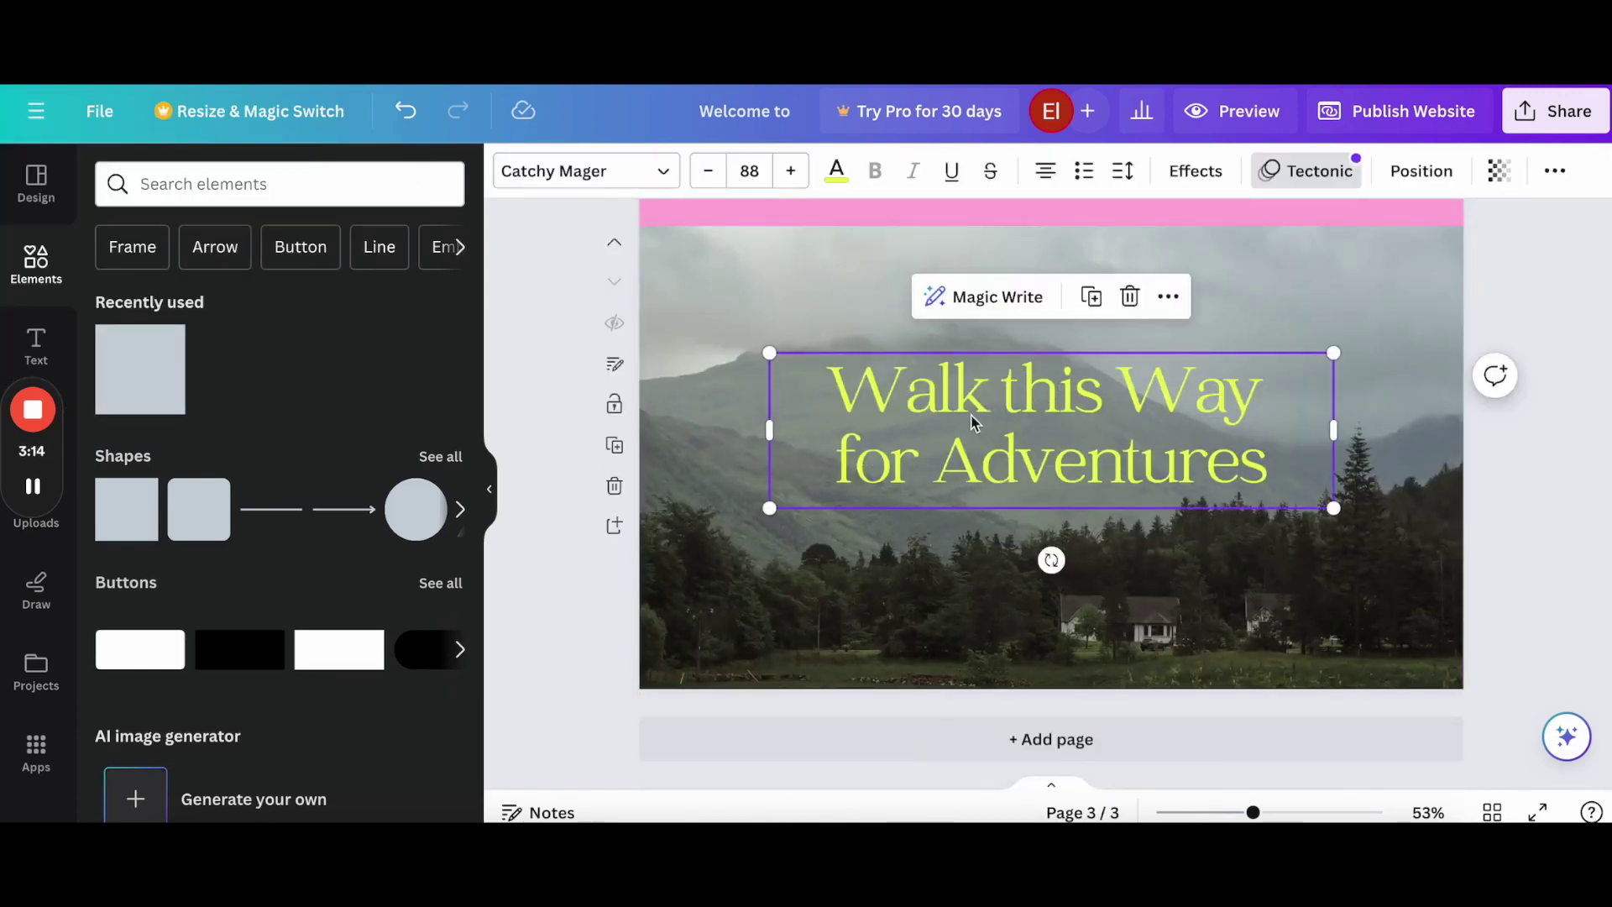
pyautogui.doubleClick(870, 403)
pyautogui.write('Tra')
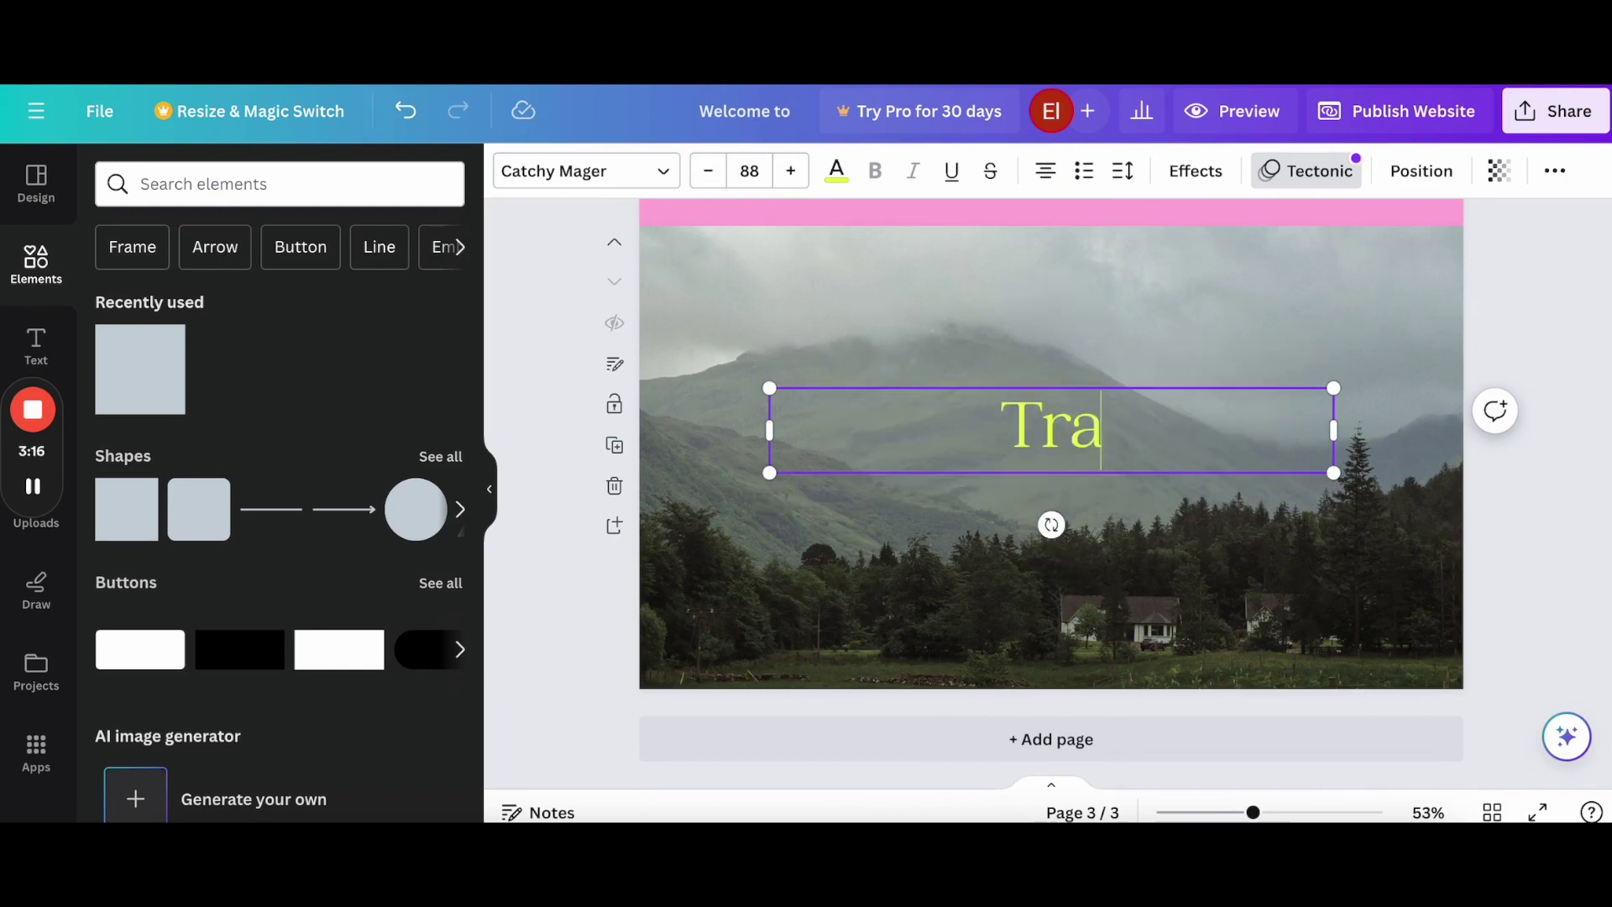
pyautogui.write('vel Resp')
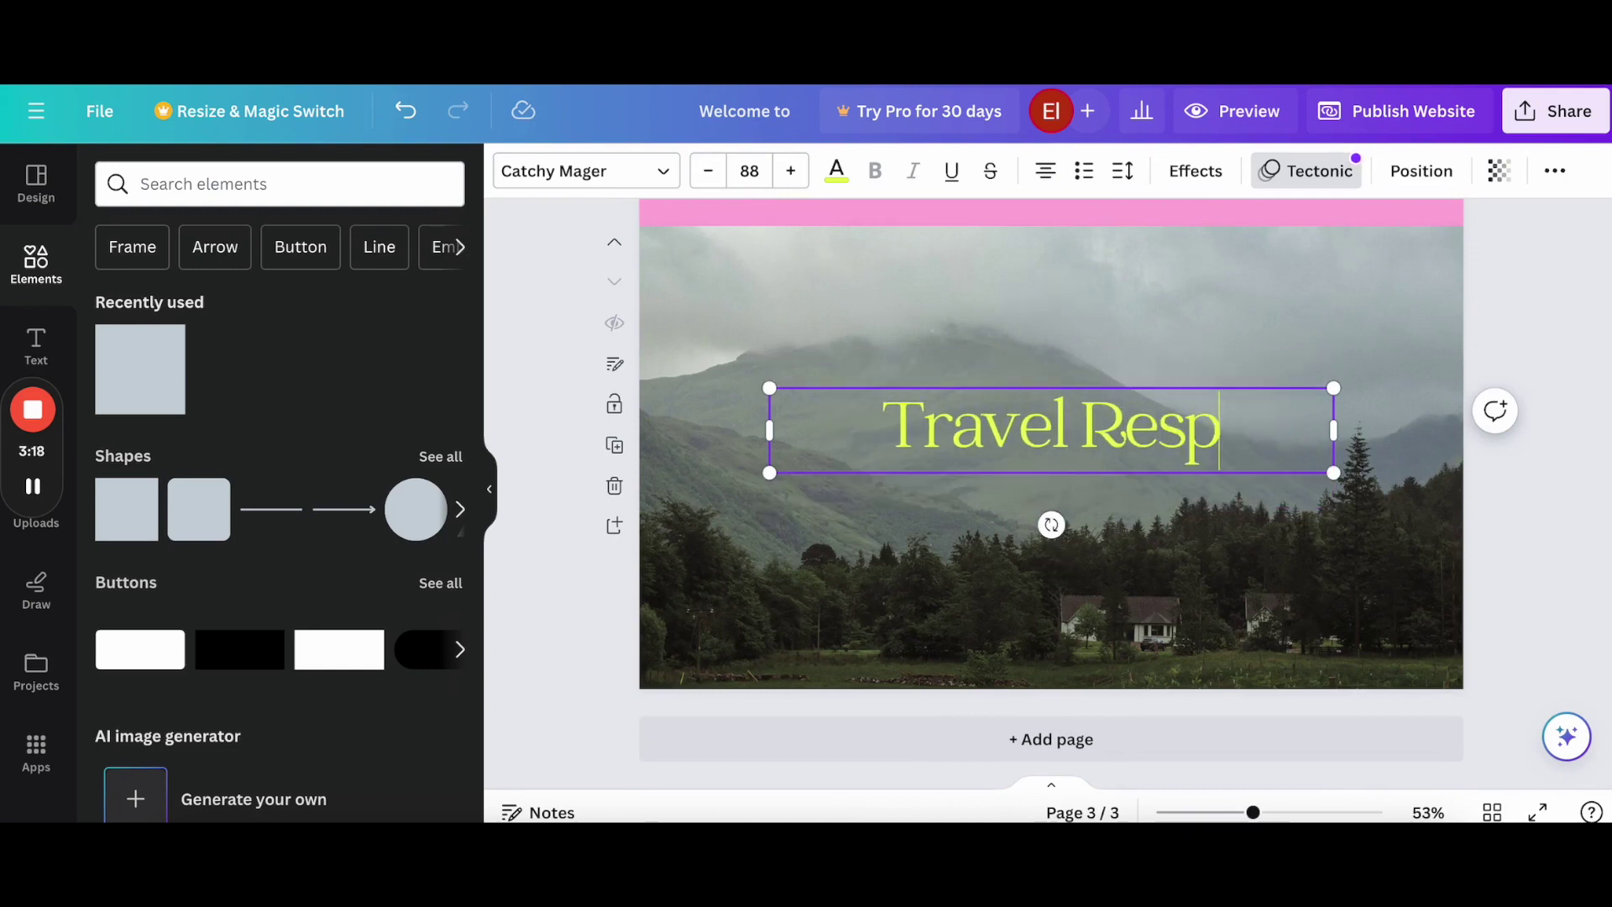
pyautogui.write('urc')
pyautogui.press('BackSpace')
pyautogui.press('BackSpace')
pyautogui.press('BackSpace')
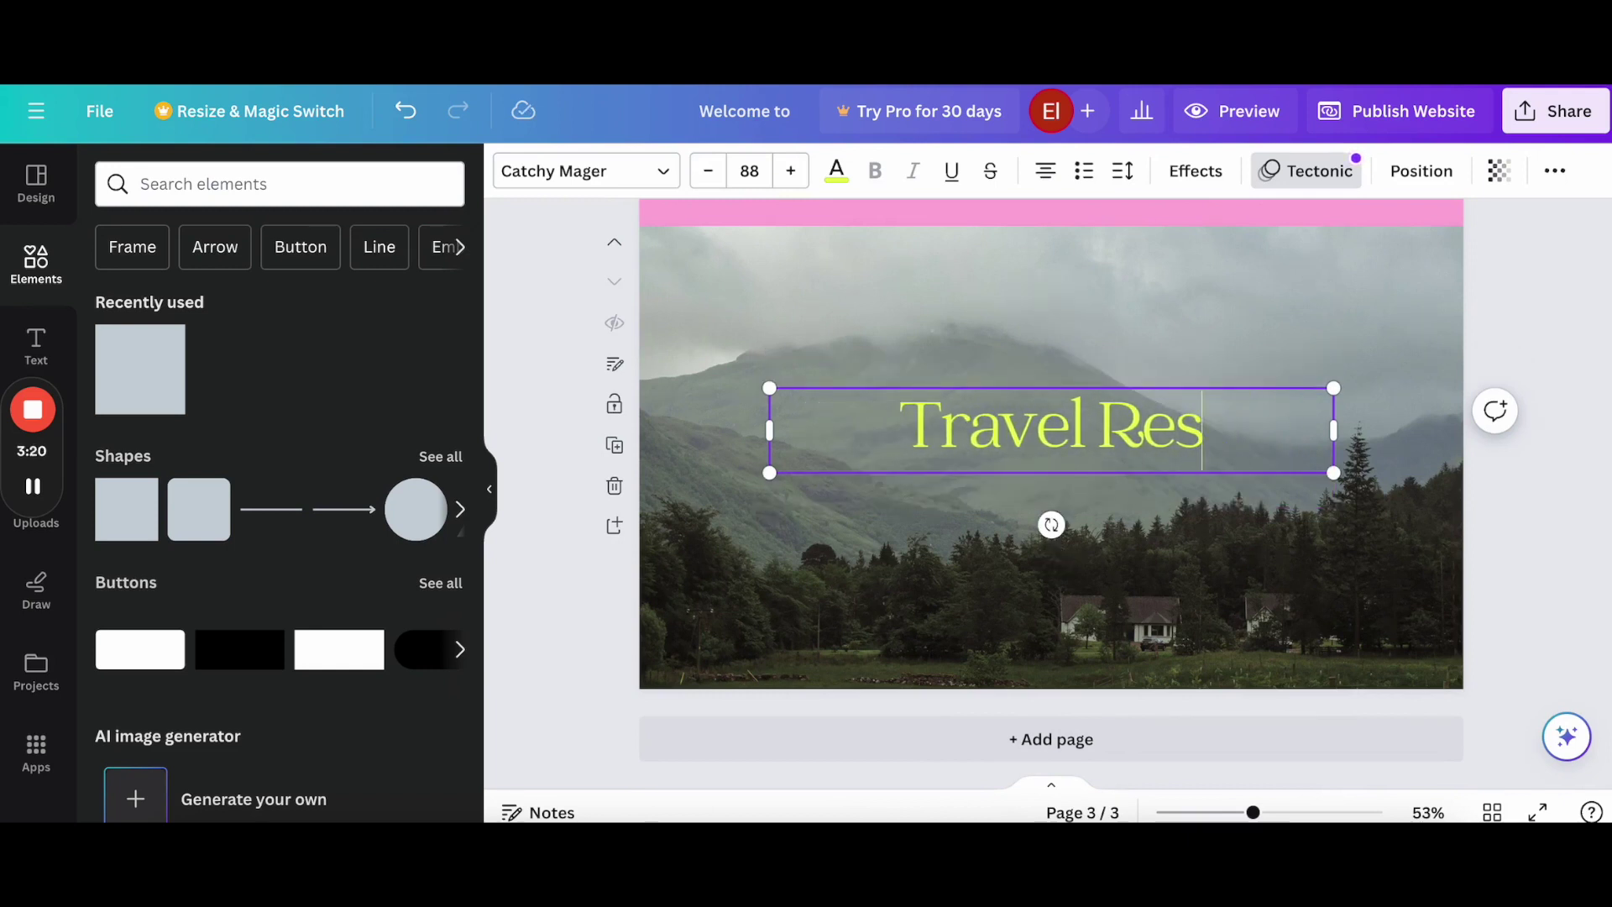
pyautogui.write('ources')
pyautogui.click(1190, 545)
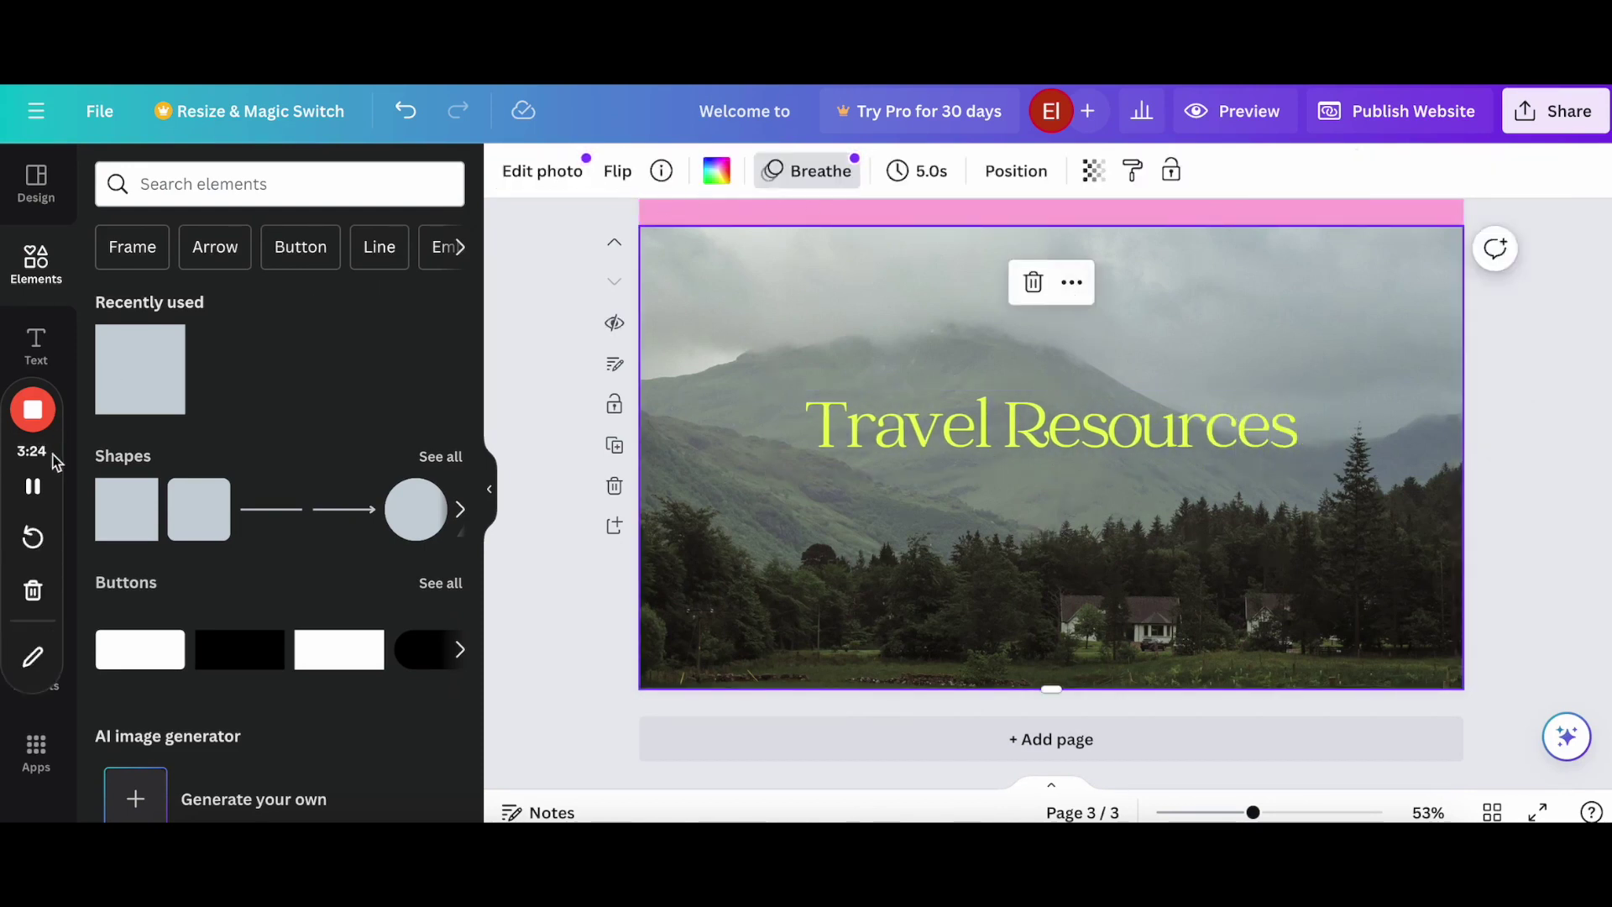
pyautogui.click(1241, 111)
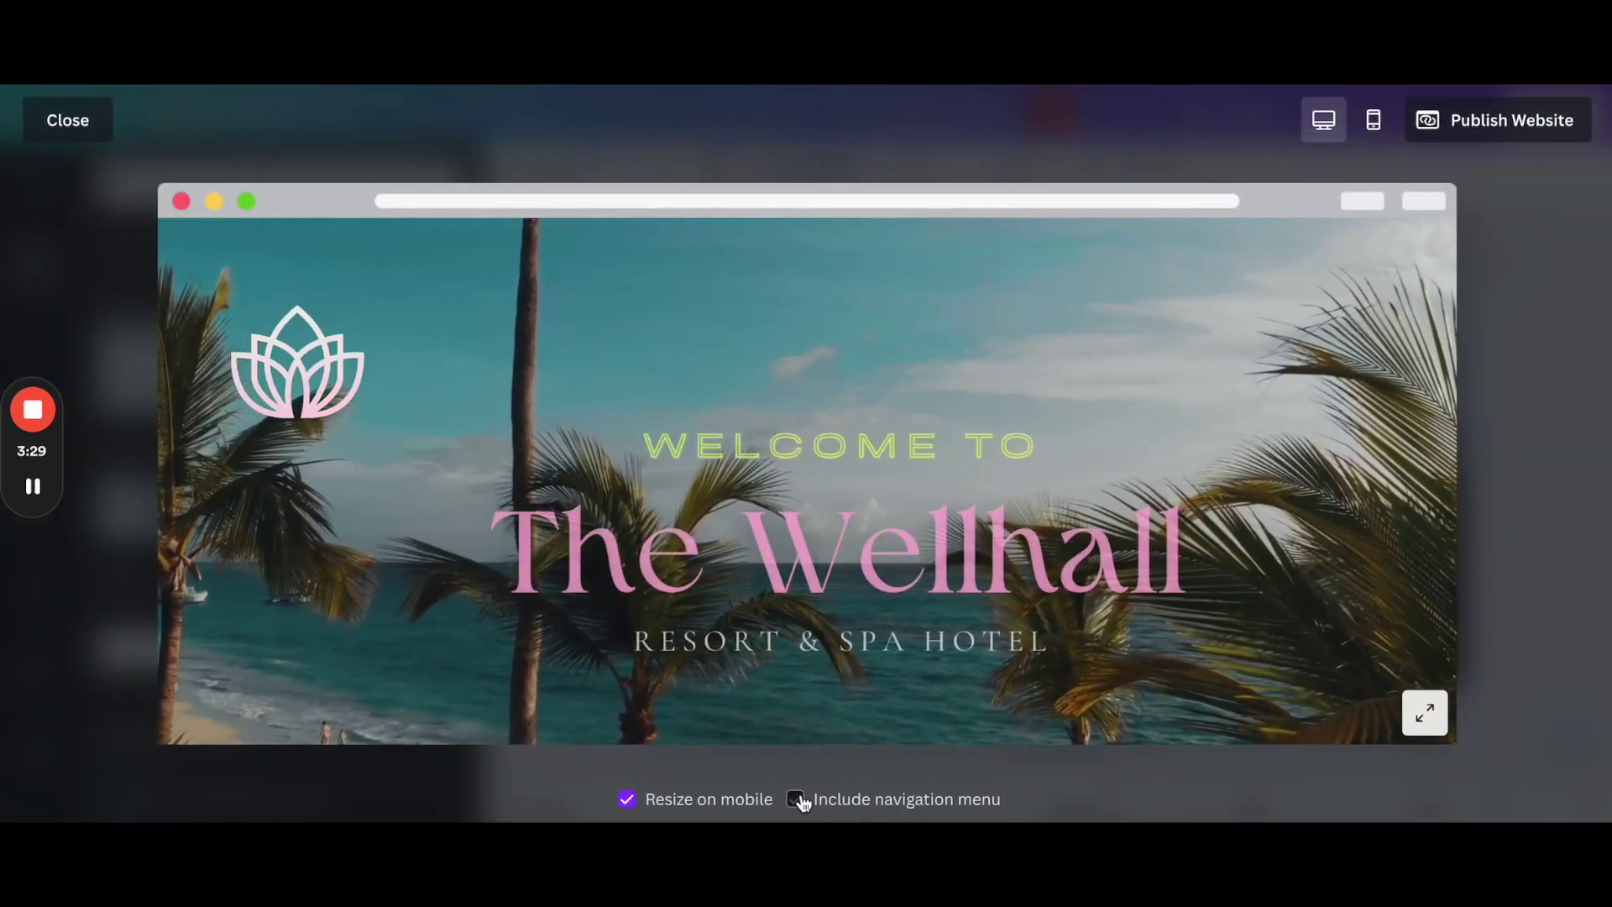
# - Tick 'Include navigation menu' in the website preview, then close the preview
pyautogui.click(797, 801)
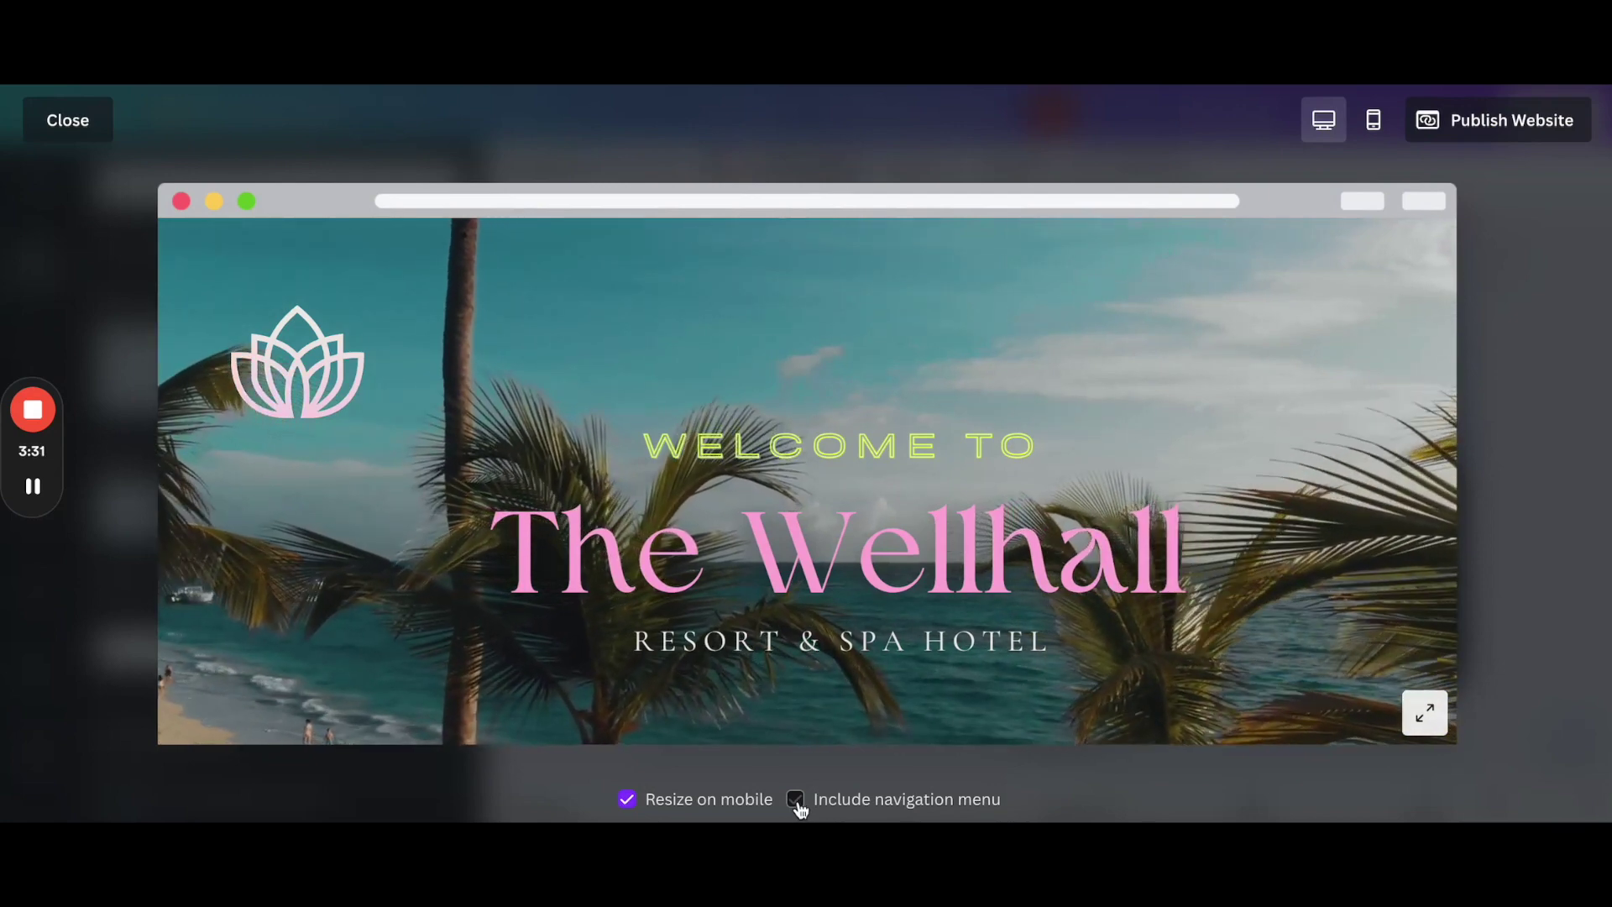
pyautogui.click(796, 800)
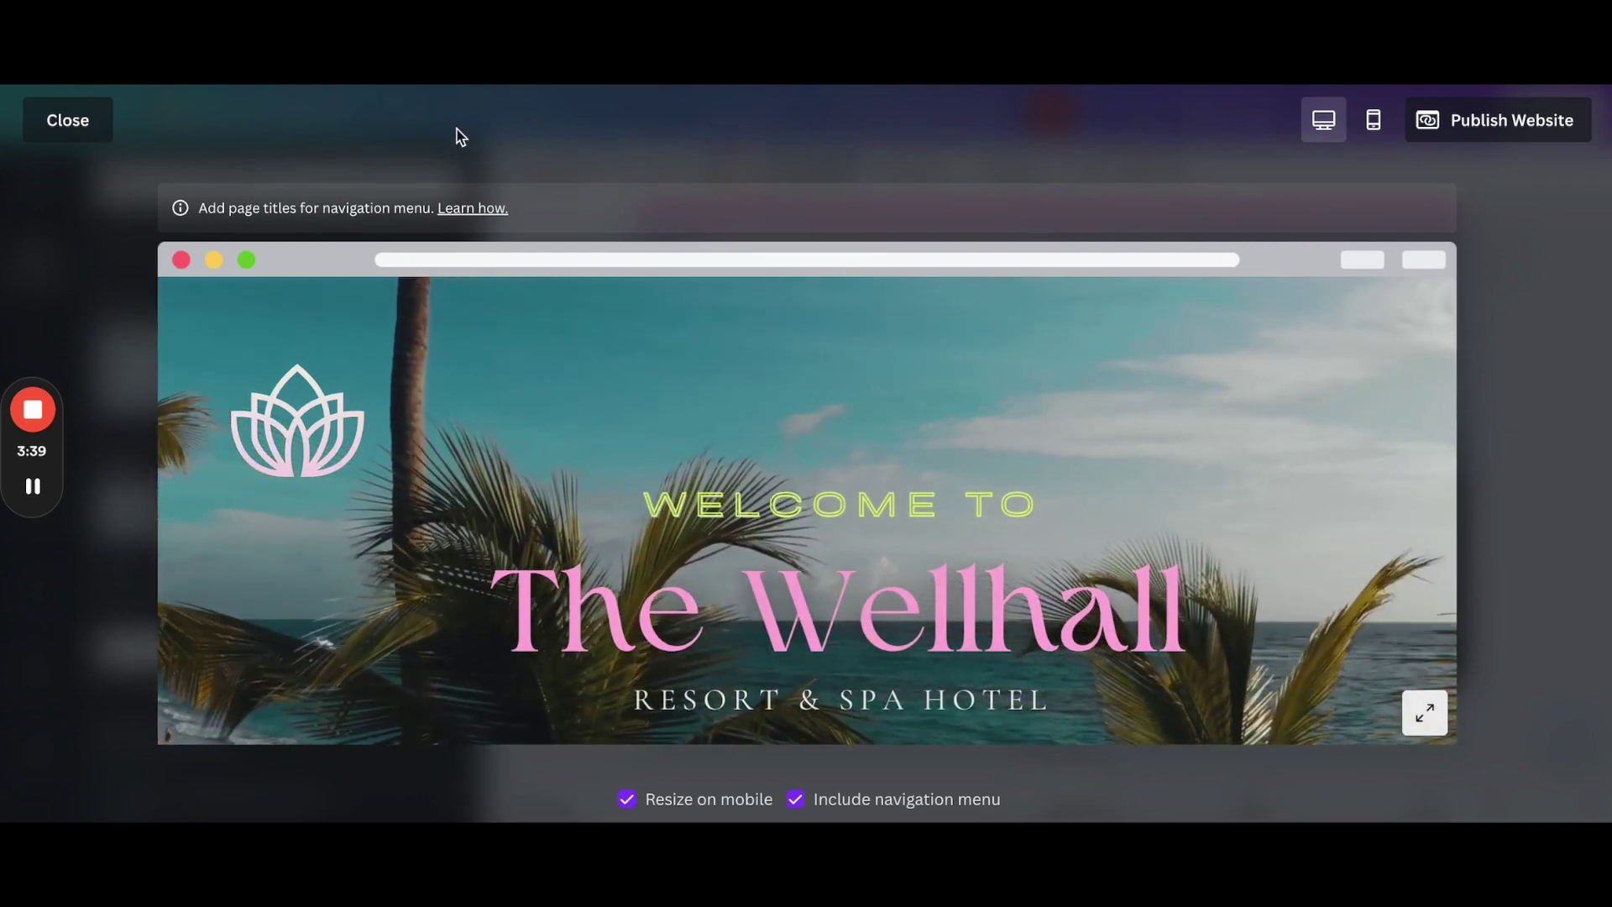
pyautogui.click(69, 120)
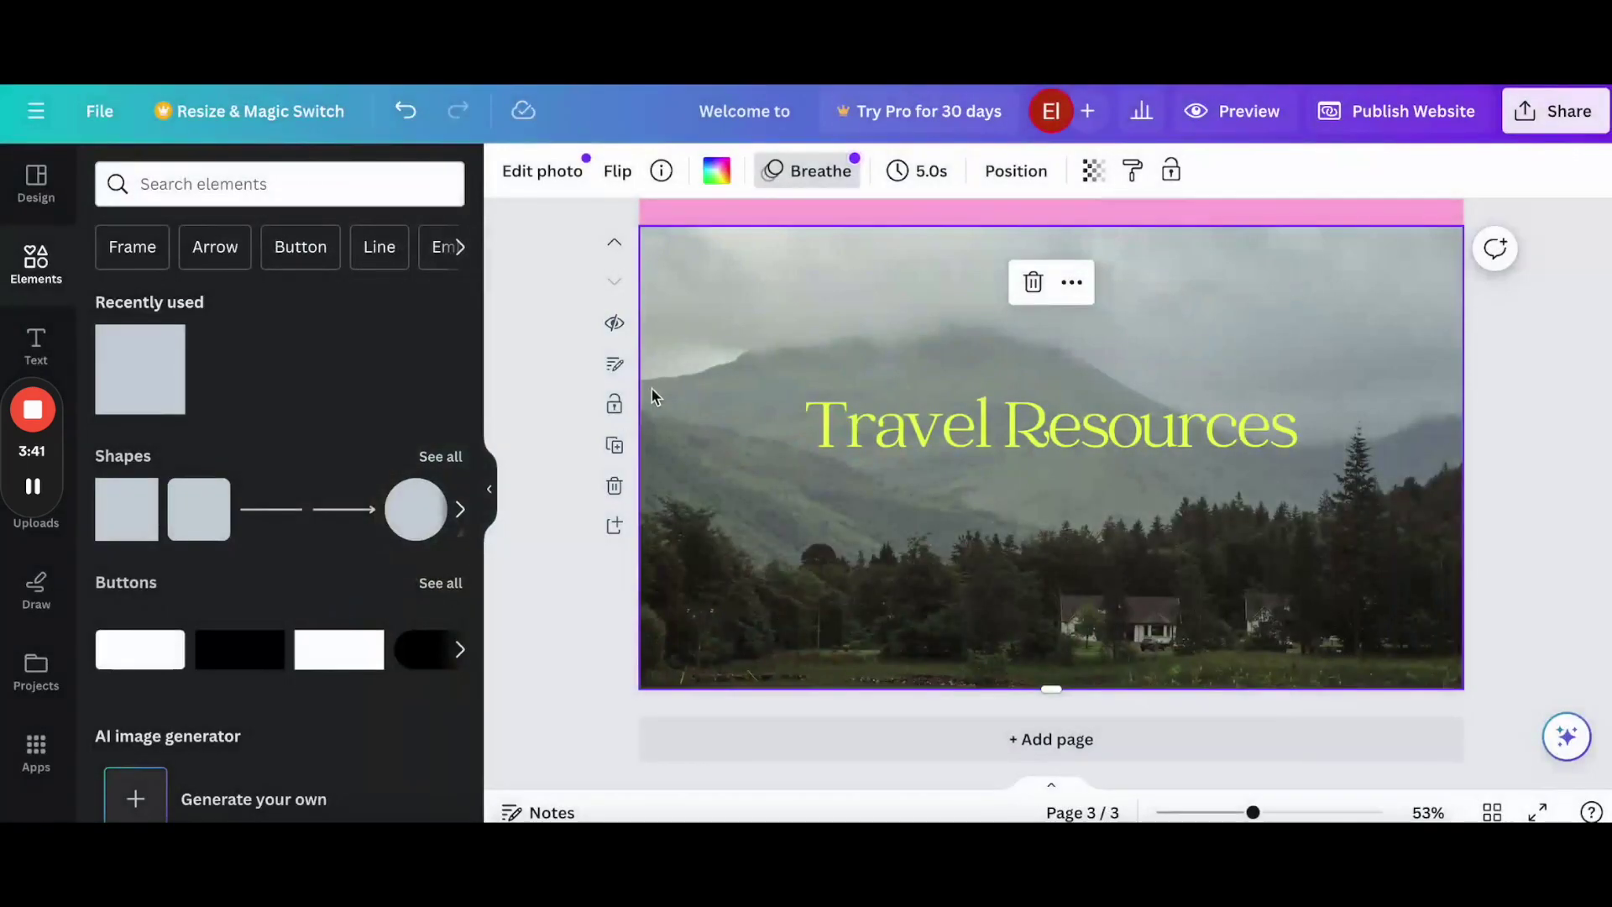
pyautogui.scroll(10, 910, 332)
# - Title the pages 'Page 1 - Home', 'Page 2 - About Me' and 'Page 3 - Travel Resources'
pyautogui.click(891, 296)
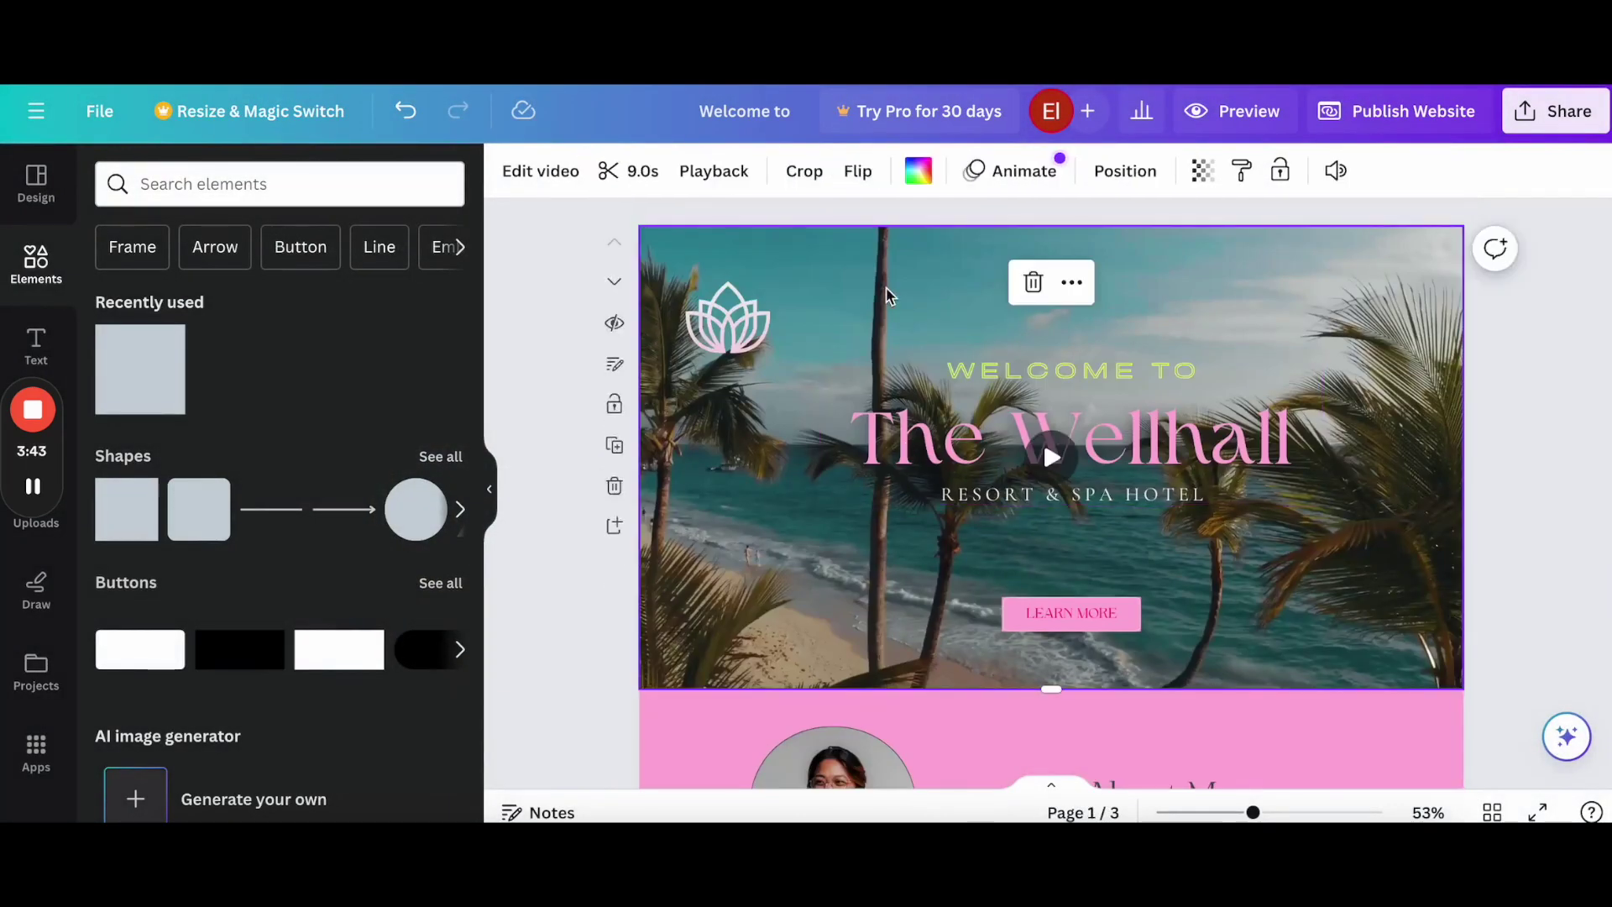
pyautogui.click(541, 812)
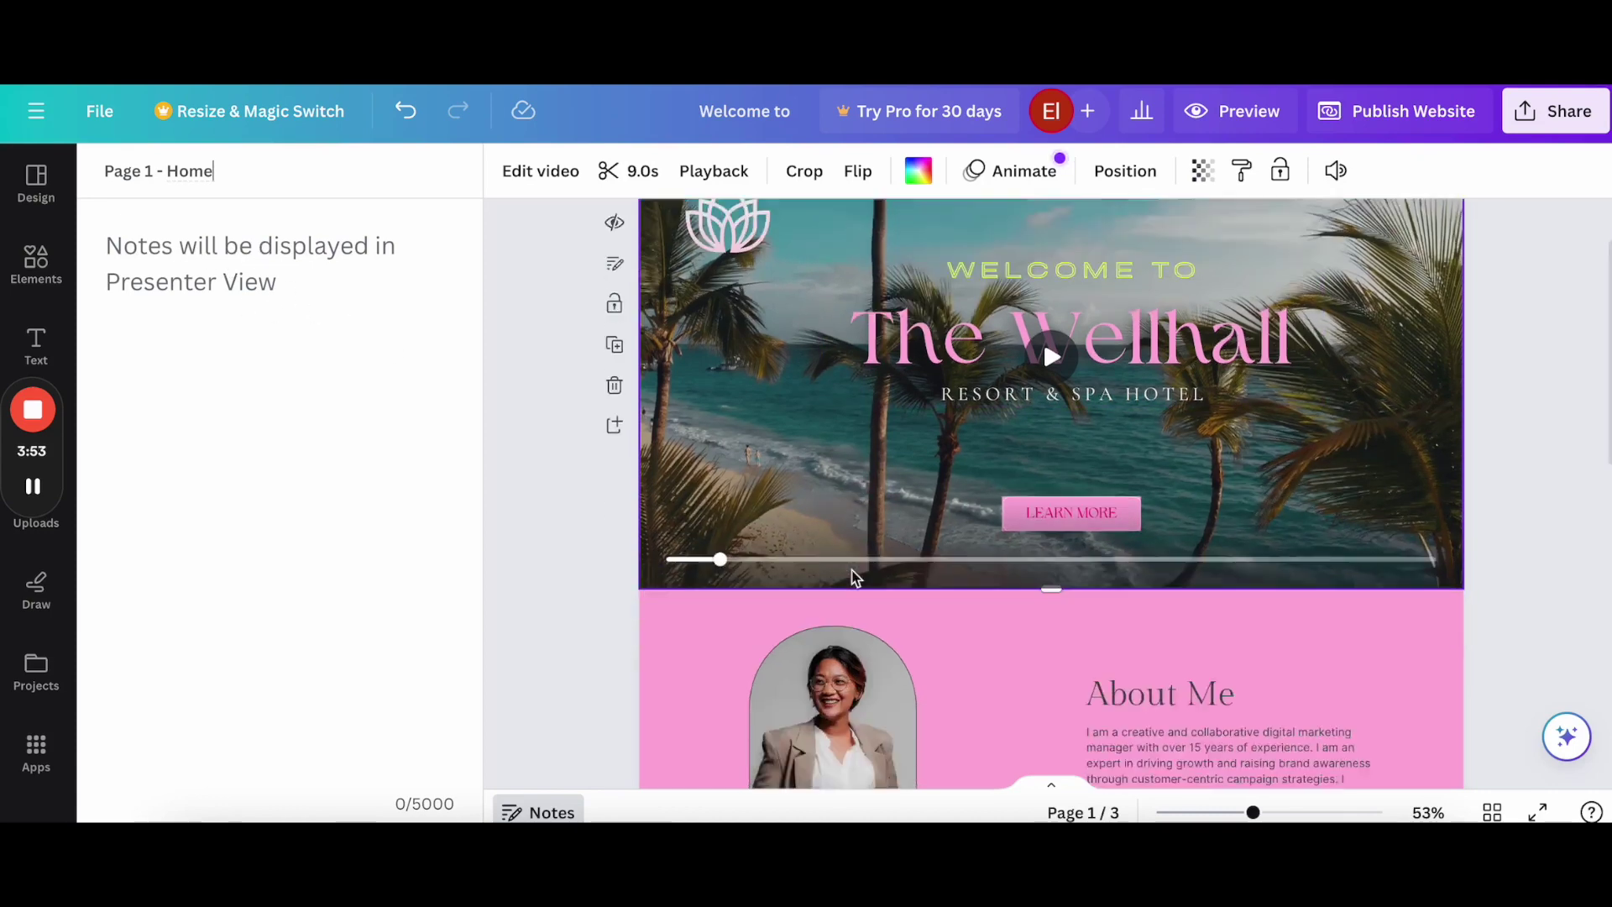
pyautogui.scroll(-5, 1058, 441)
pyautogui.click(1125, 481)
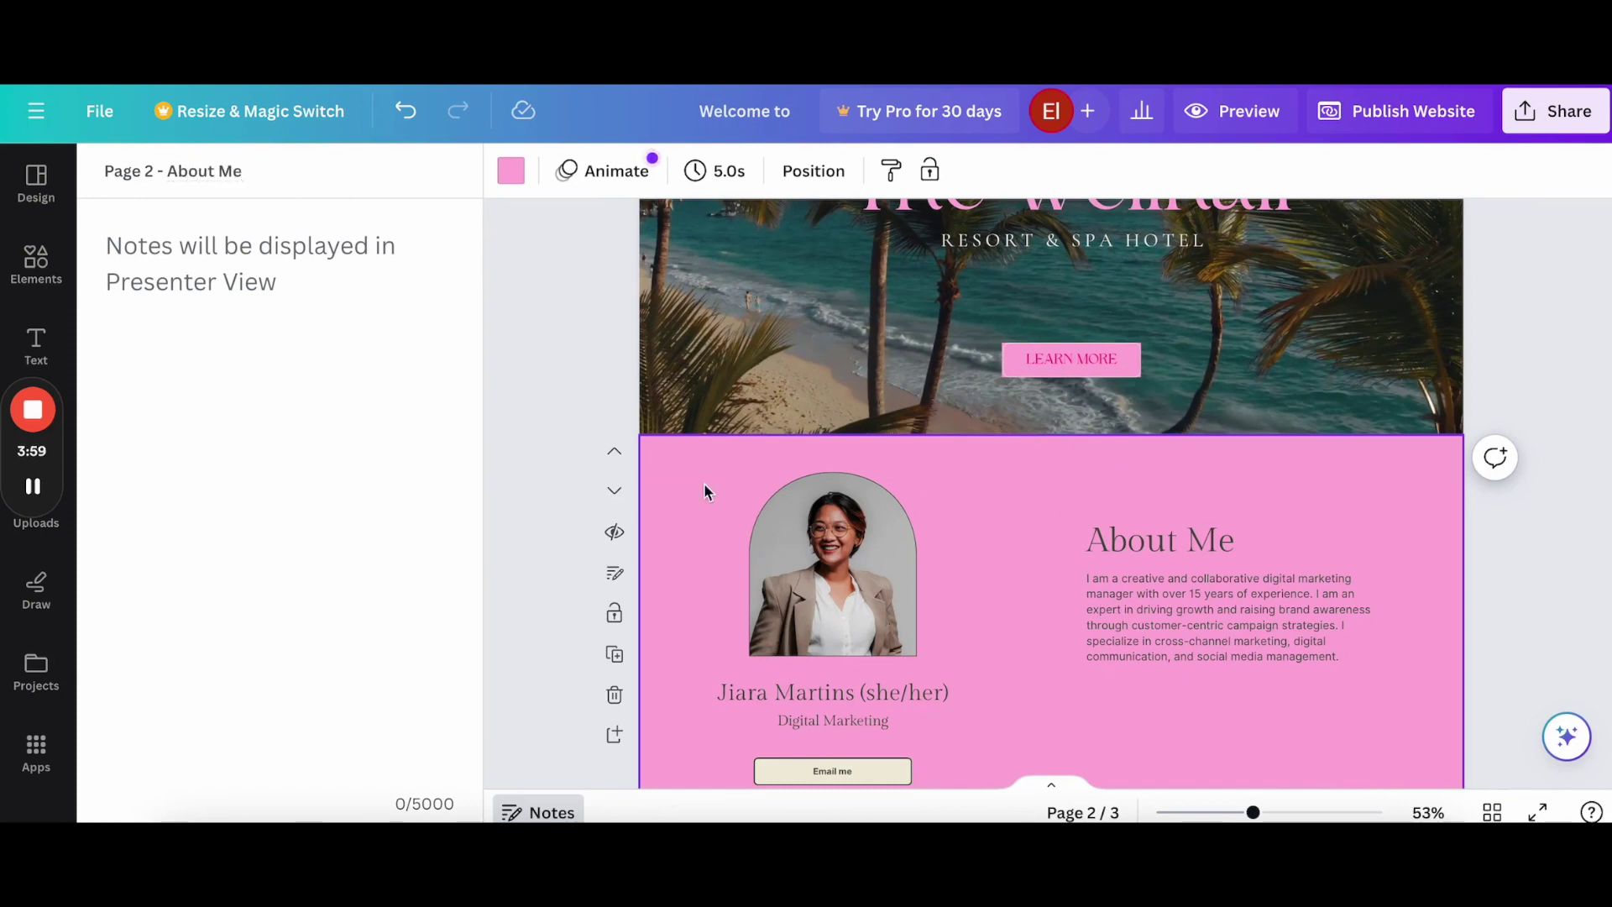
pyautogui.scroll(-5, 706, 492)
pyautogui.click(738, 514)
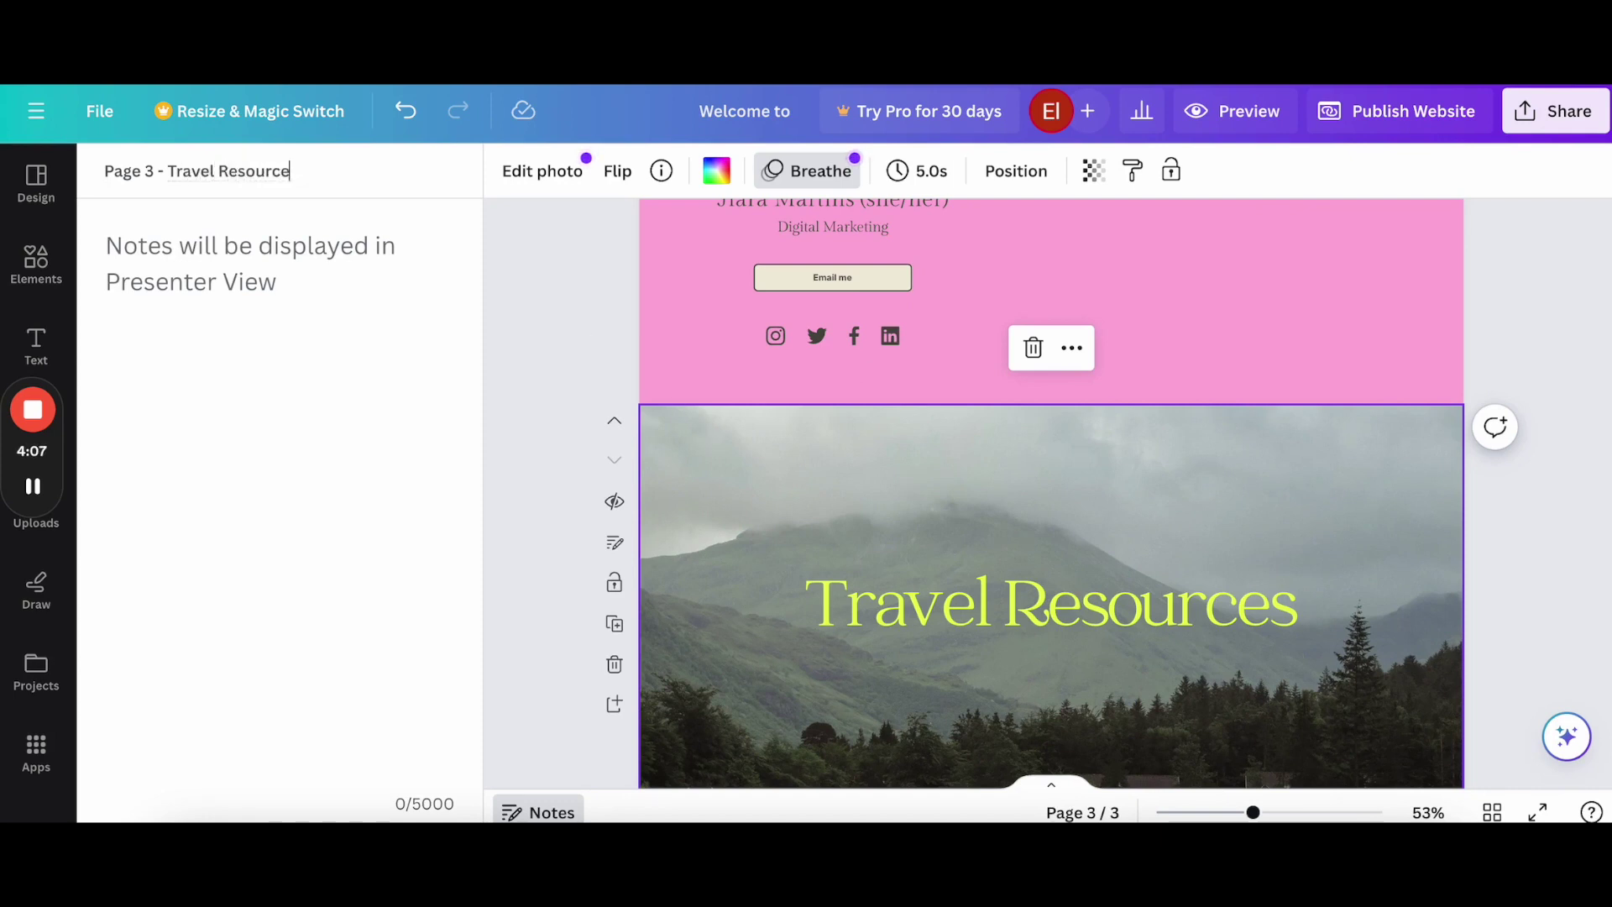
pyautogui.click(1232, 111)
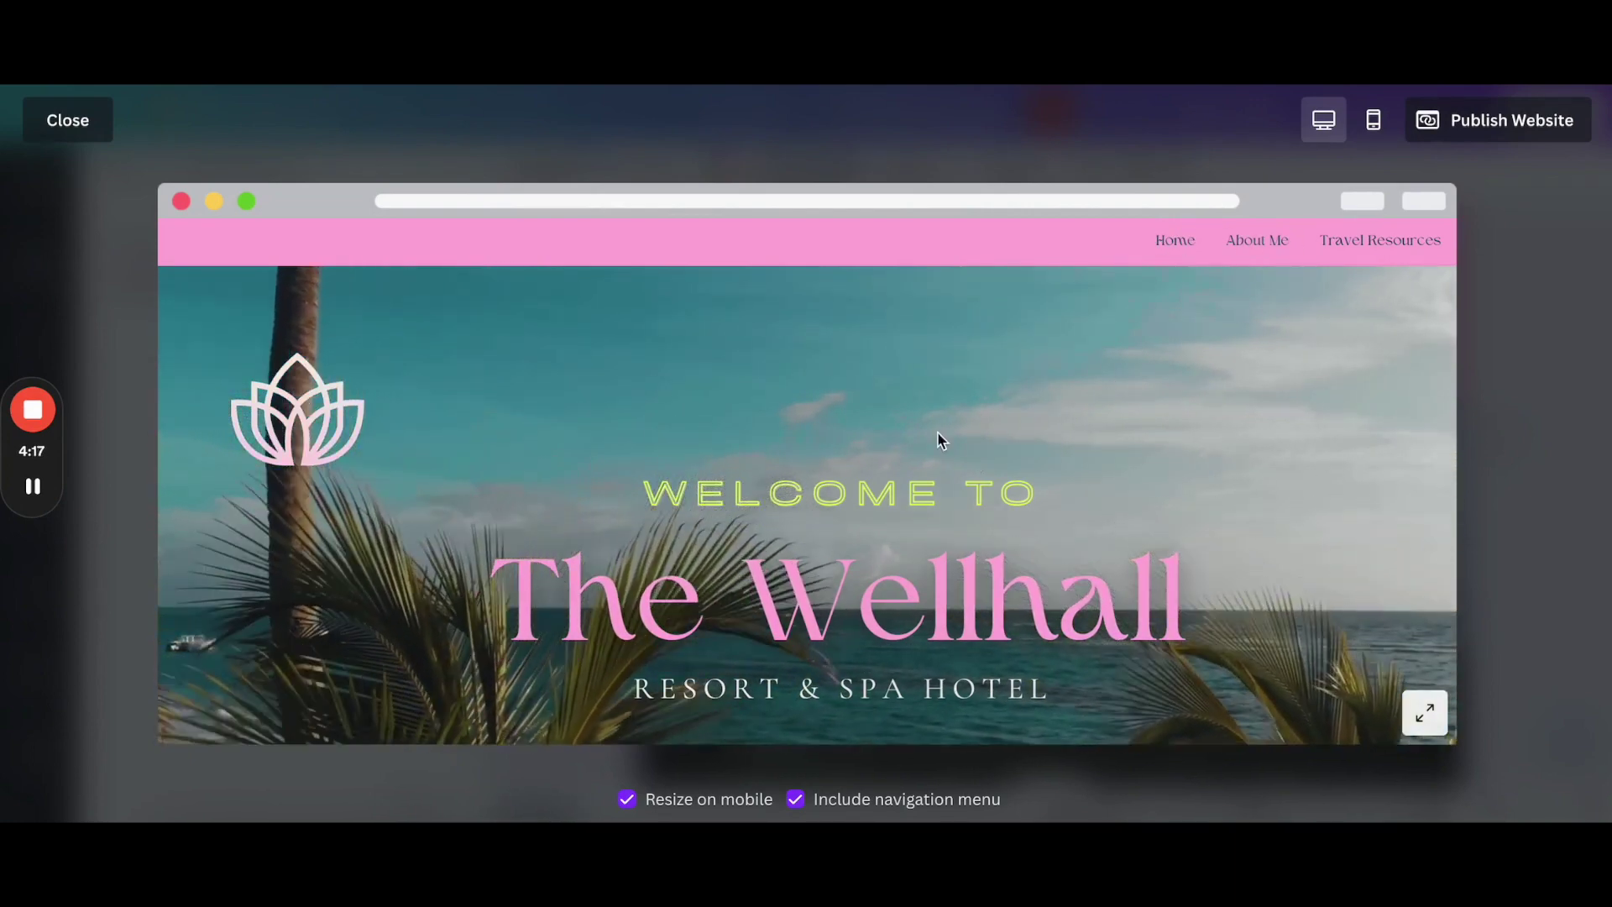
pyautogui.scroll(-2, 938, 438)
pyautogui.scroll(-5, 938, 438)
pyautogui.scroll(2, 939, 439)
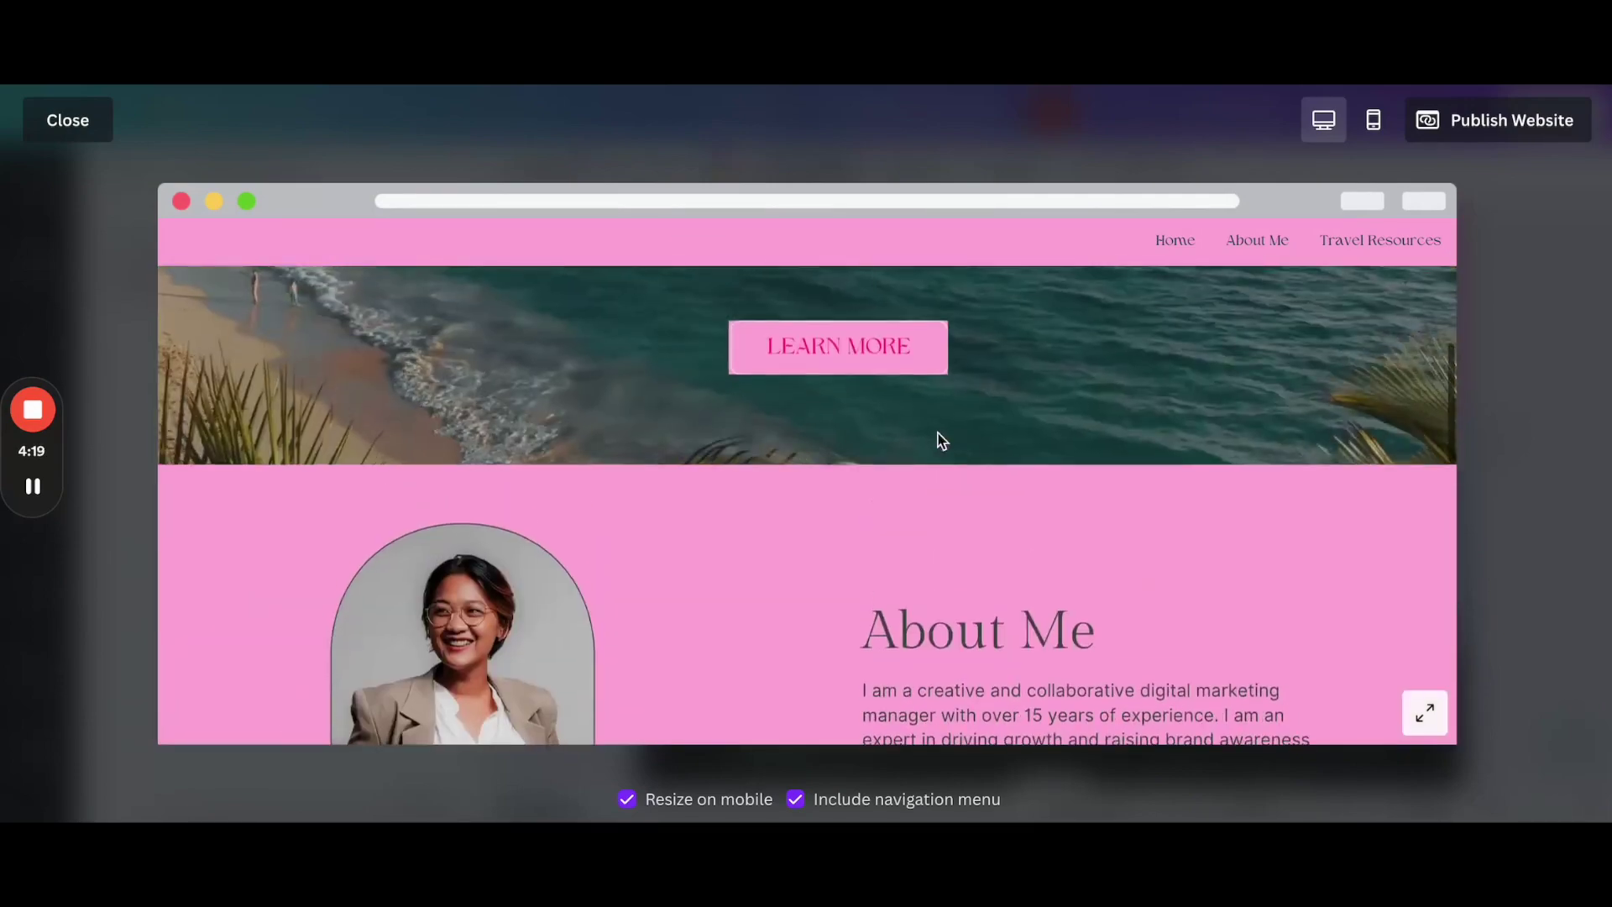
pyautogui.scroll(-3, 938, 438)
pyautogui.scroll(-3, 938, 438)
pyautogui.scroll(-5, 938, 440)
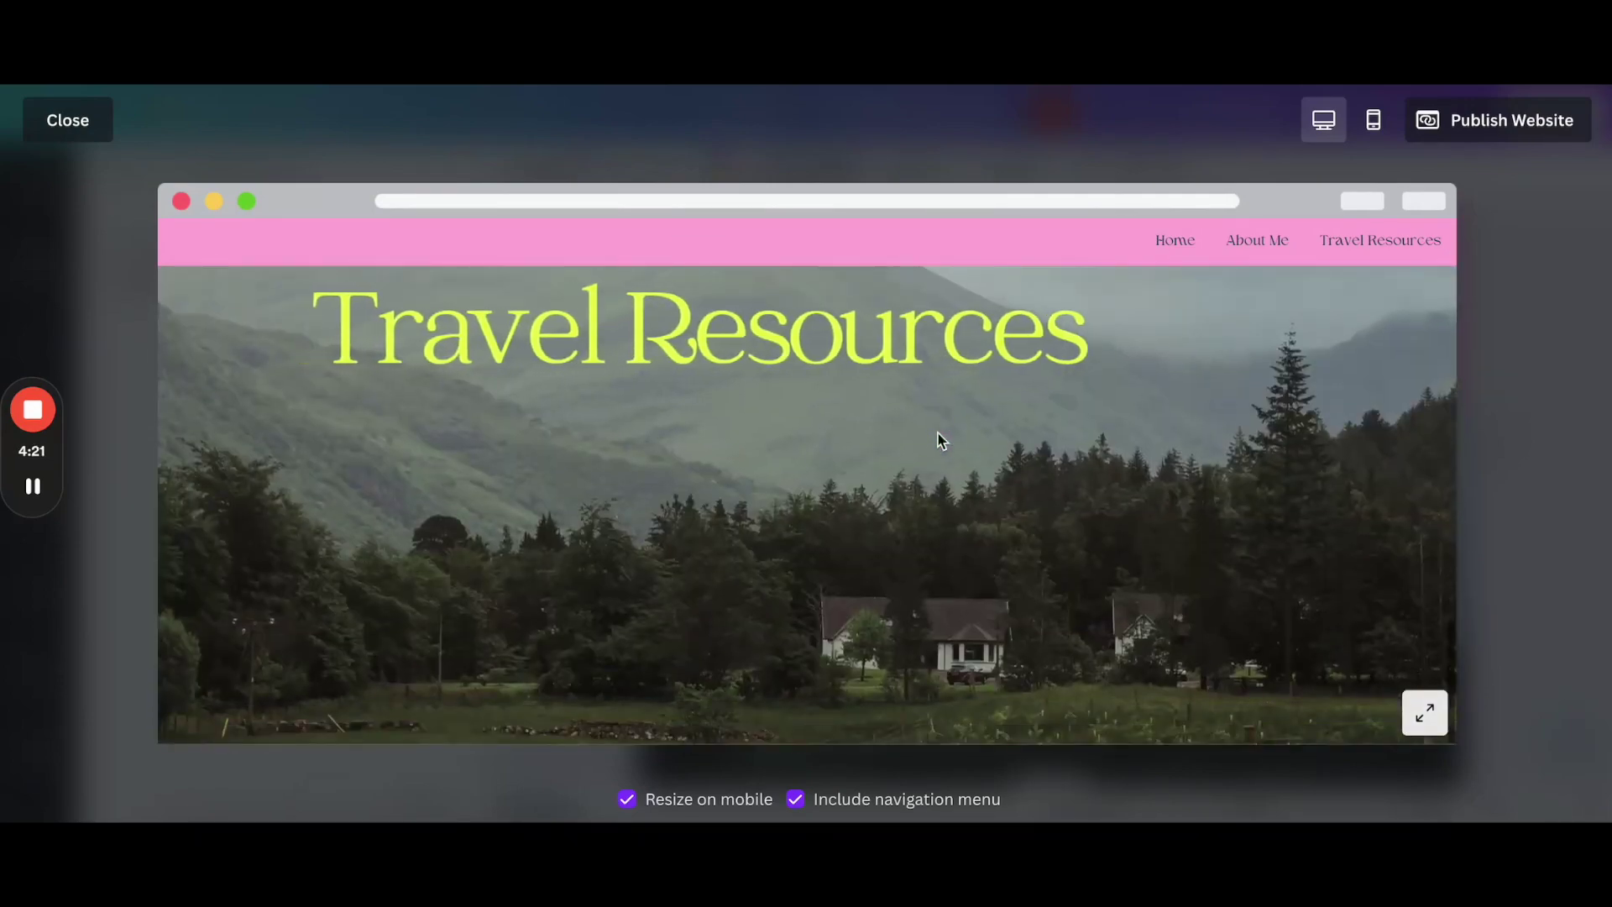
pyautogui.scroll(10, 937, 439)
# - Test the About Me and Travel Resources menu links, then open Publish Website
pyautogui.click(1255, 241)
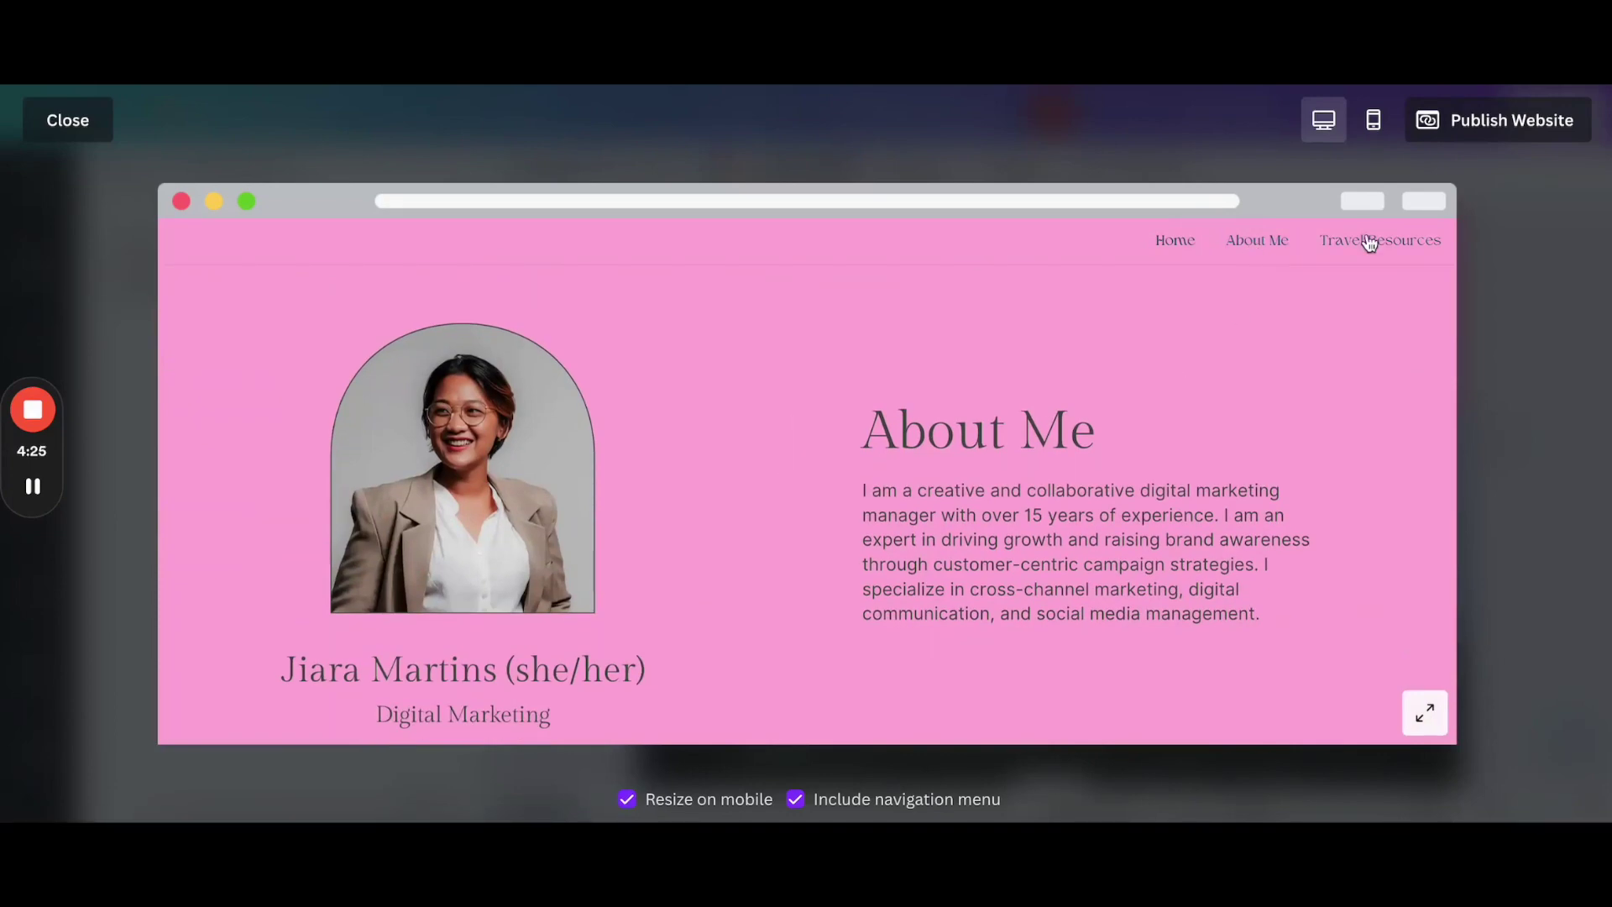
pyautogui.click(1371, 240)
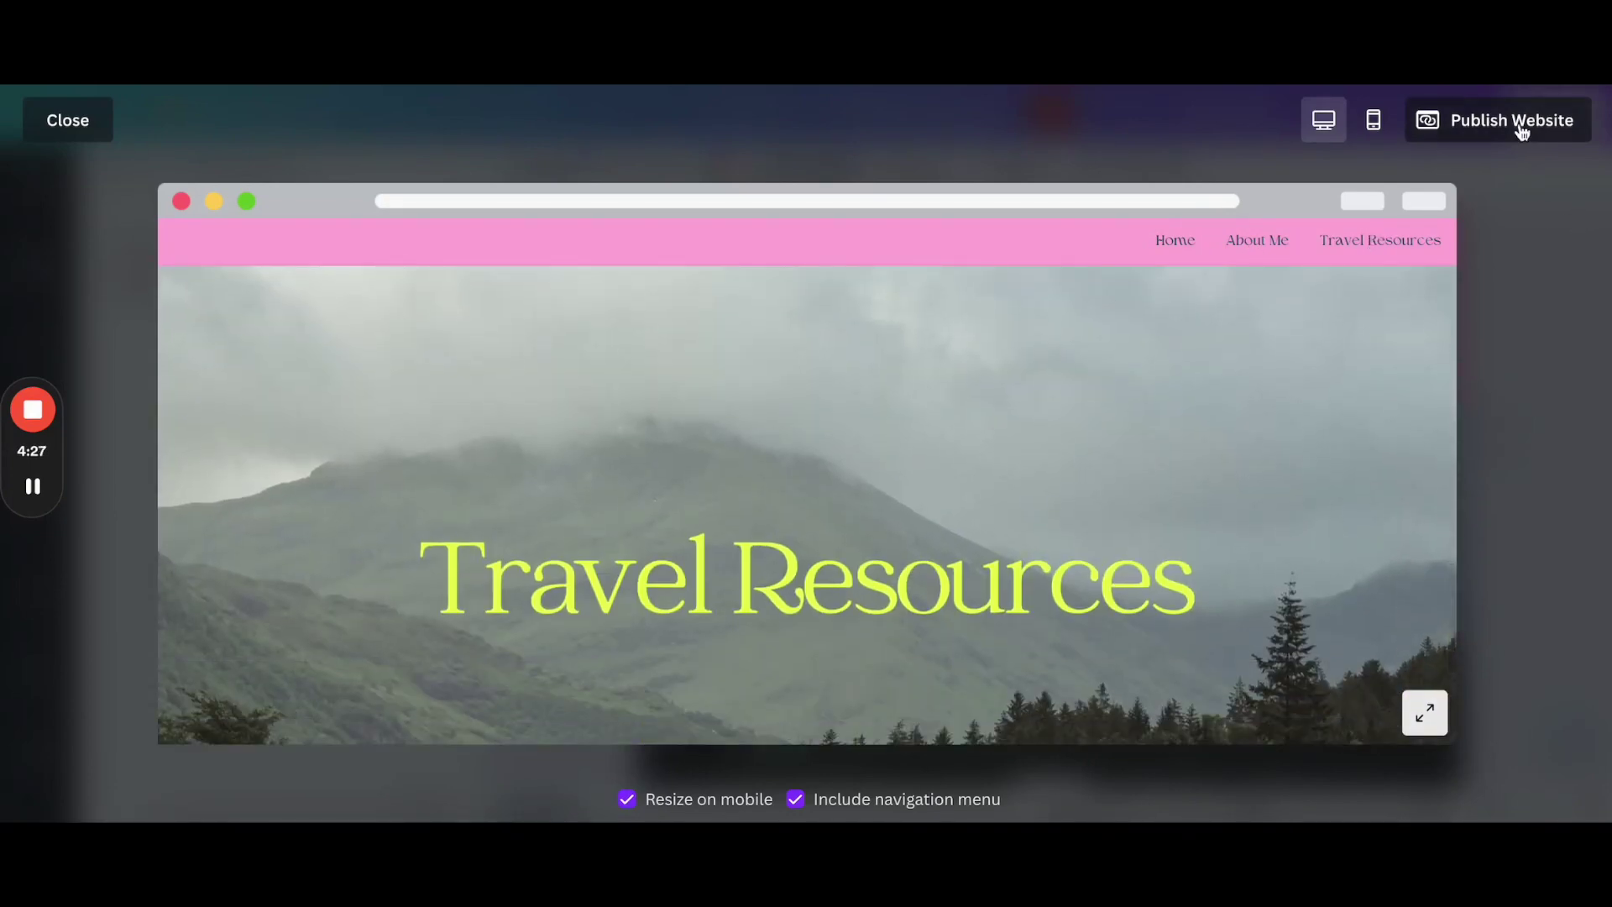
pyautogui.click(1511, 119)
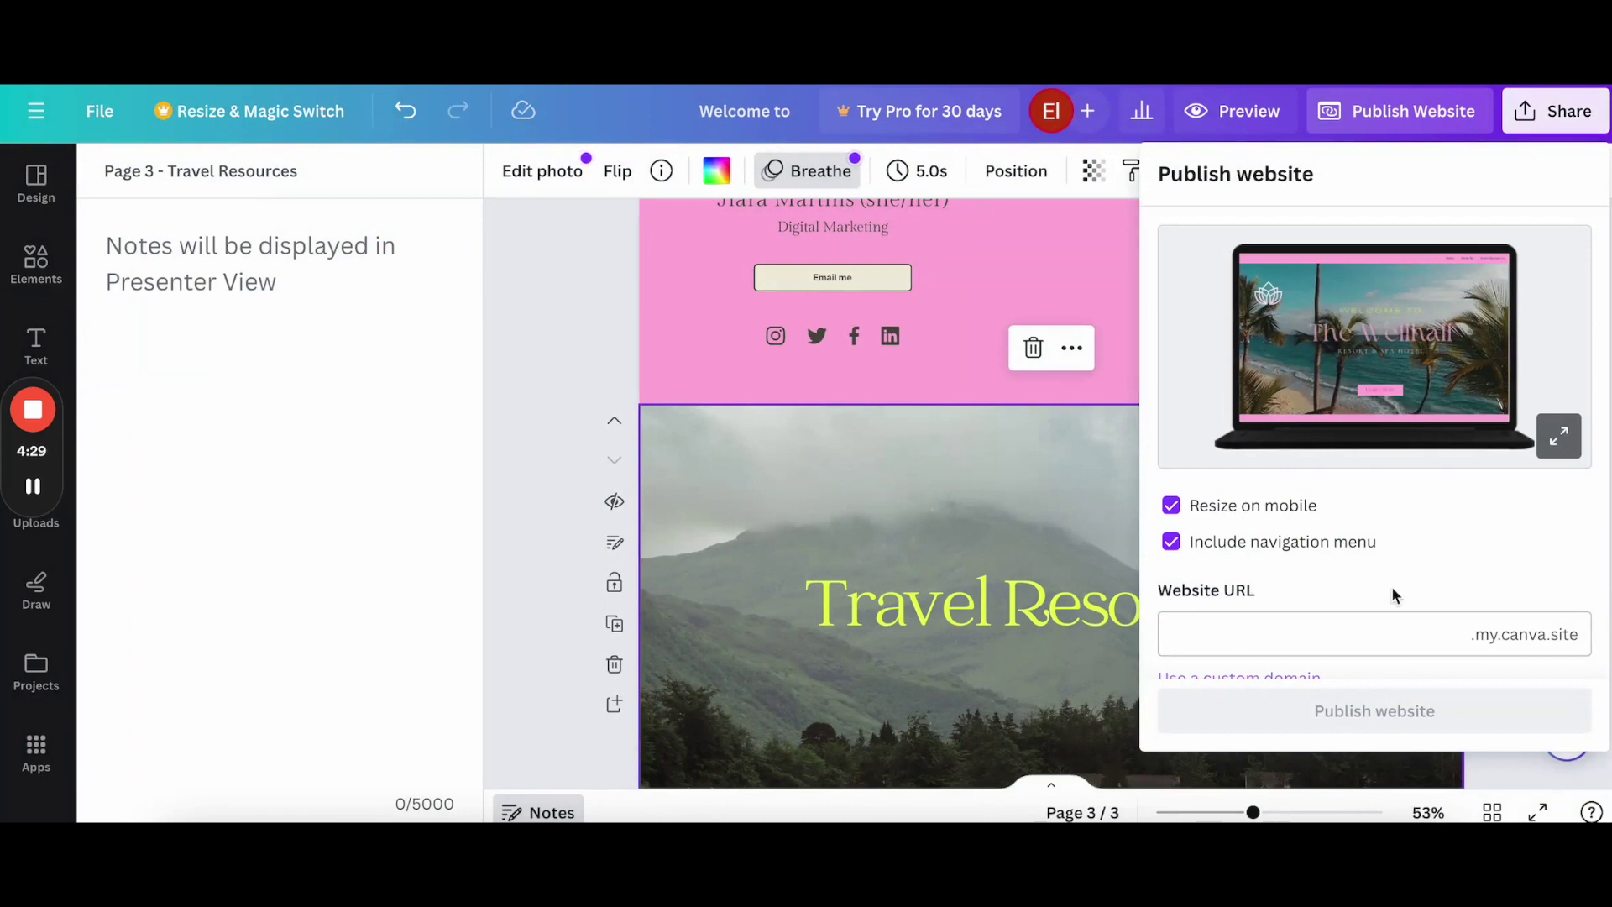
pyautogui.scroll(-2, 1391, 585)
# - Choose the free Canva domain for publishing after briefly trying the existing-domain option
pyautogui.click(1259, 518)
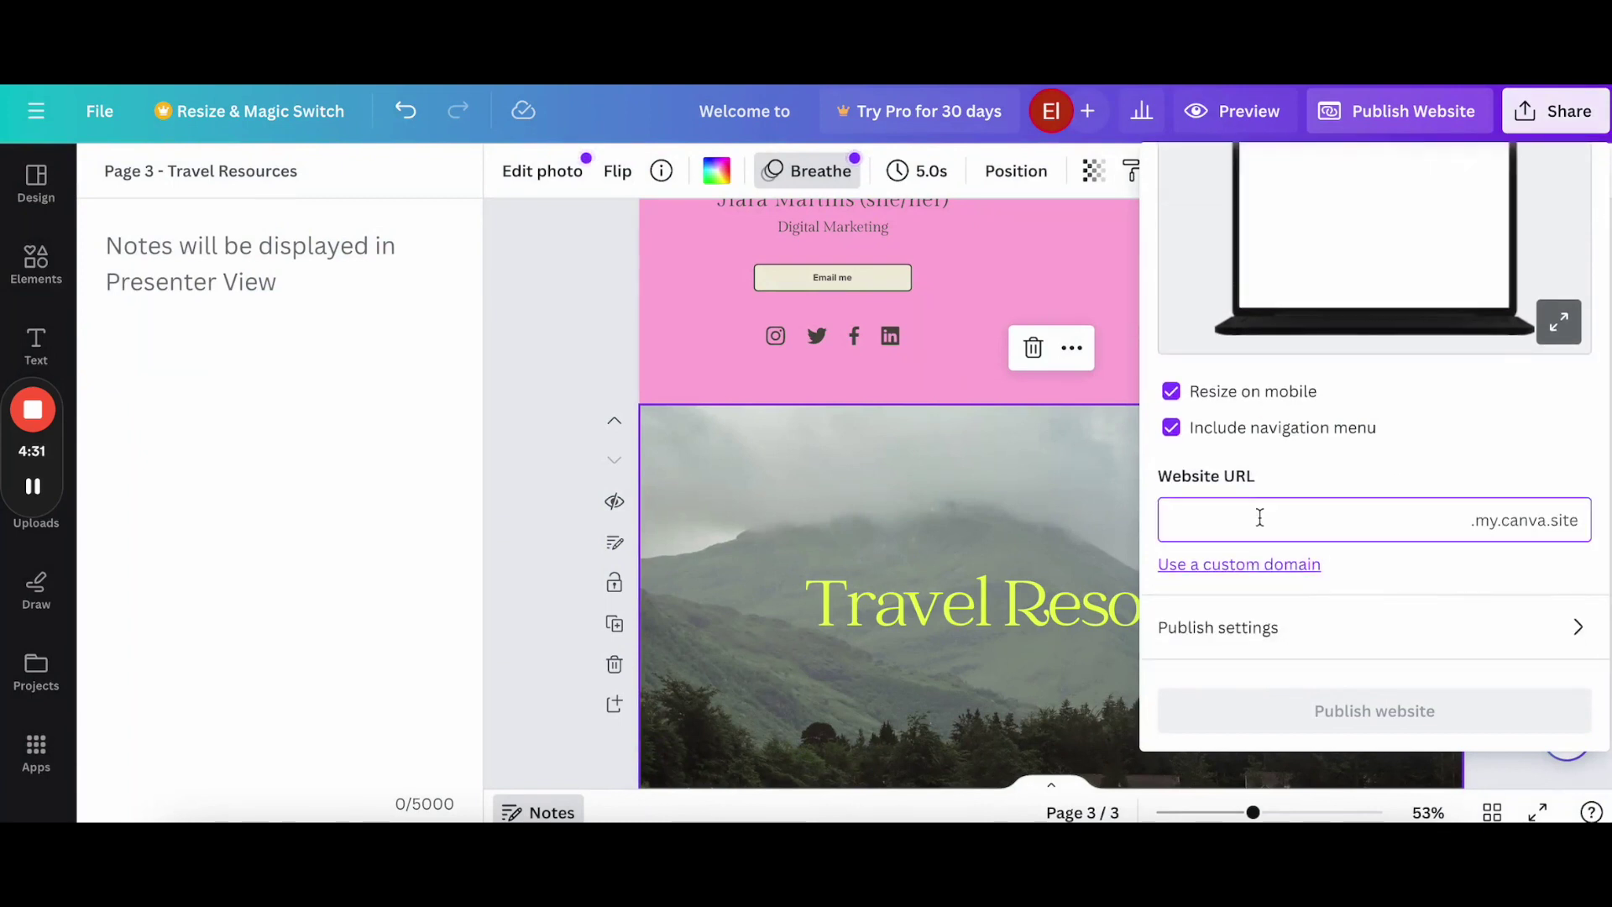
pyautogui.write('sk')
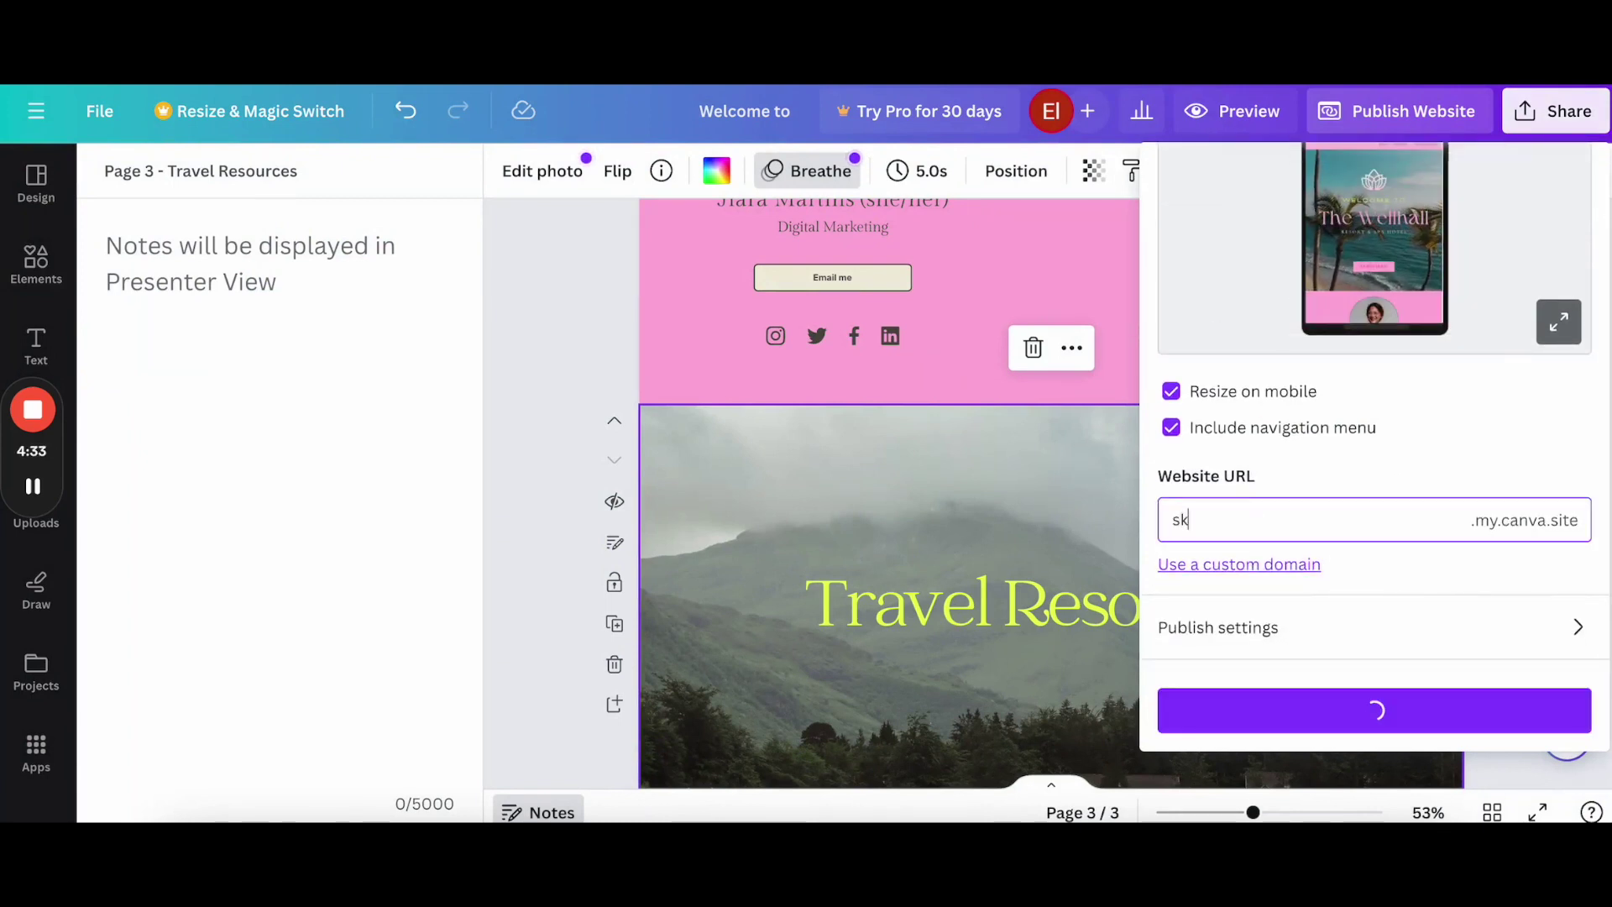
pyautogui.write('ills887')
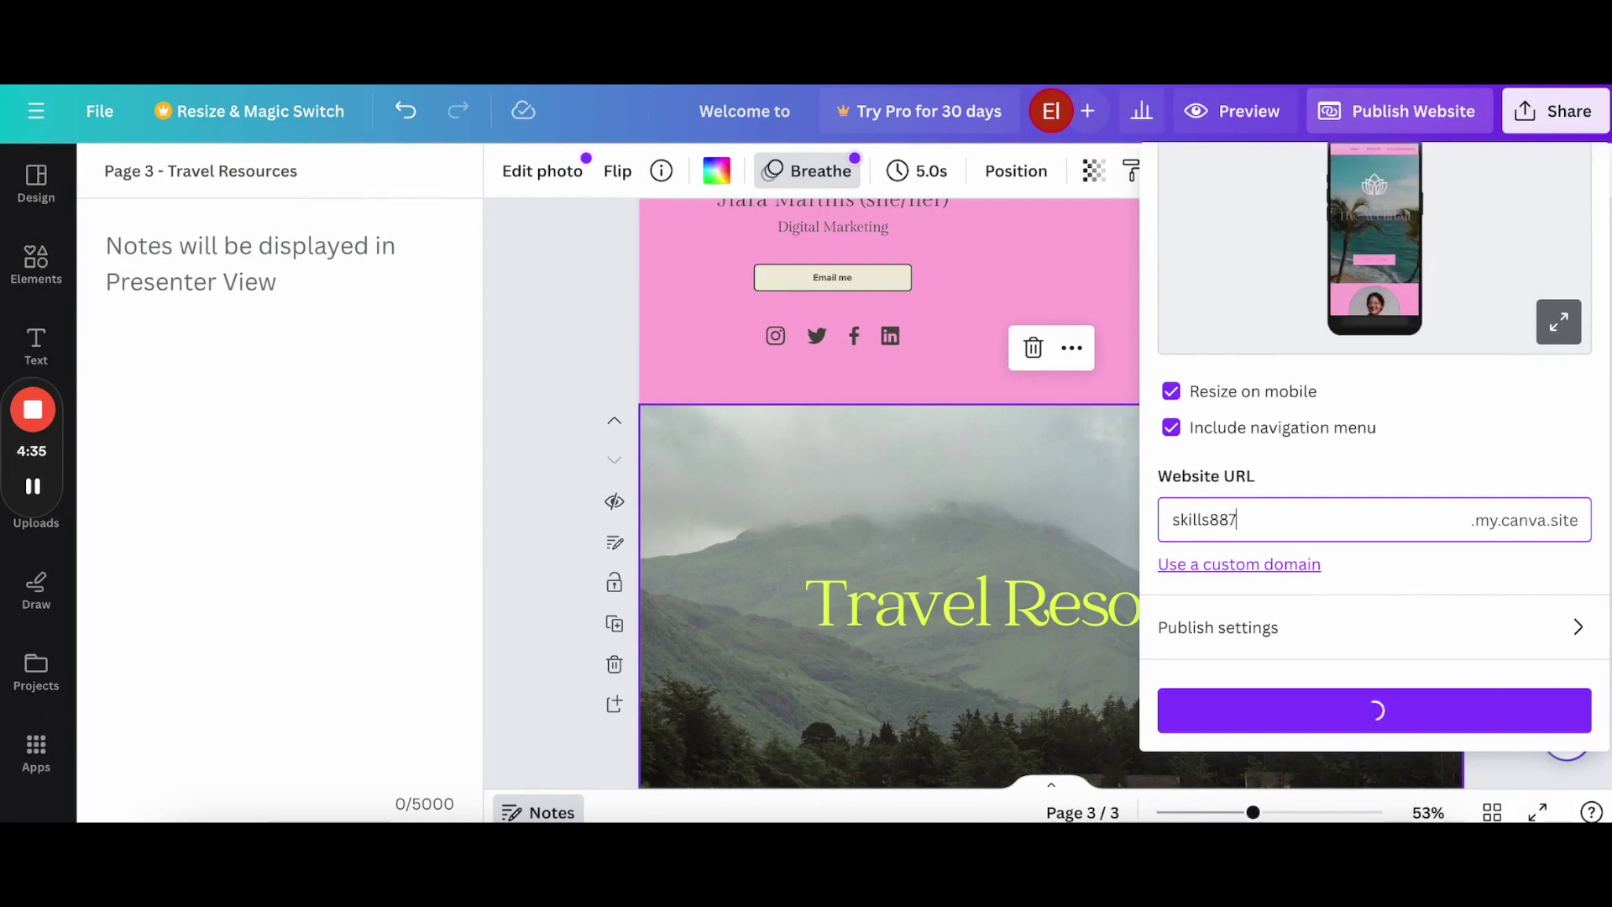
pyautogui.click(1298, 566)
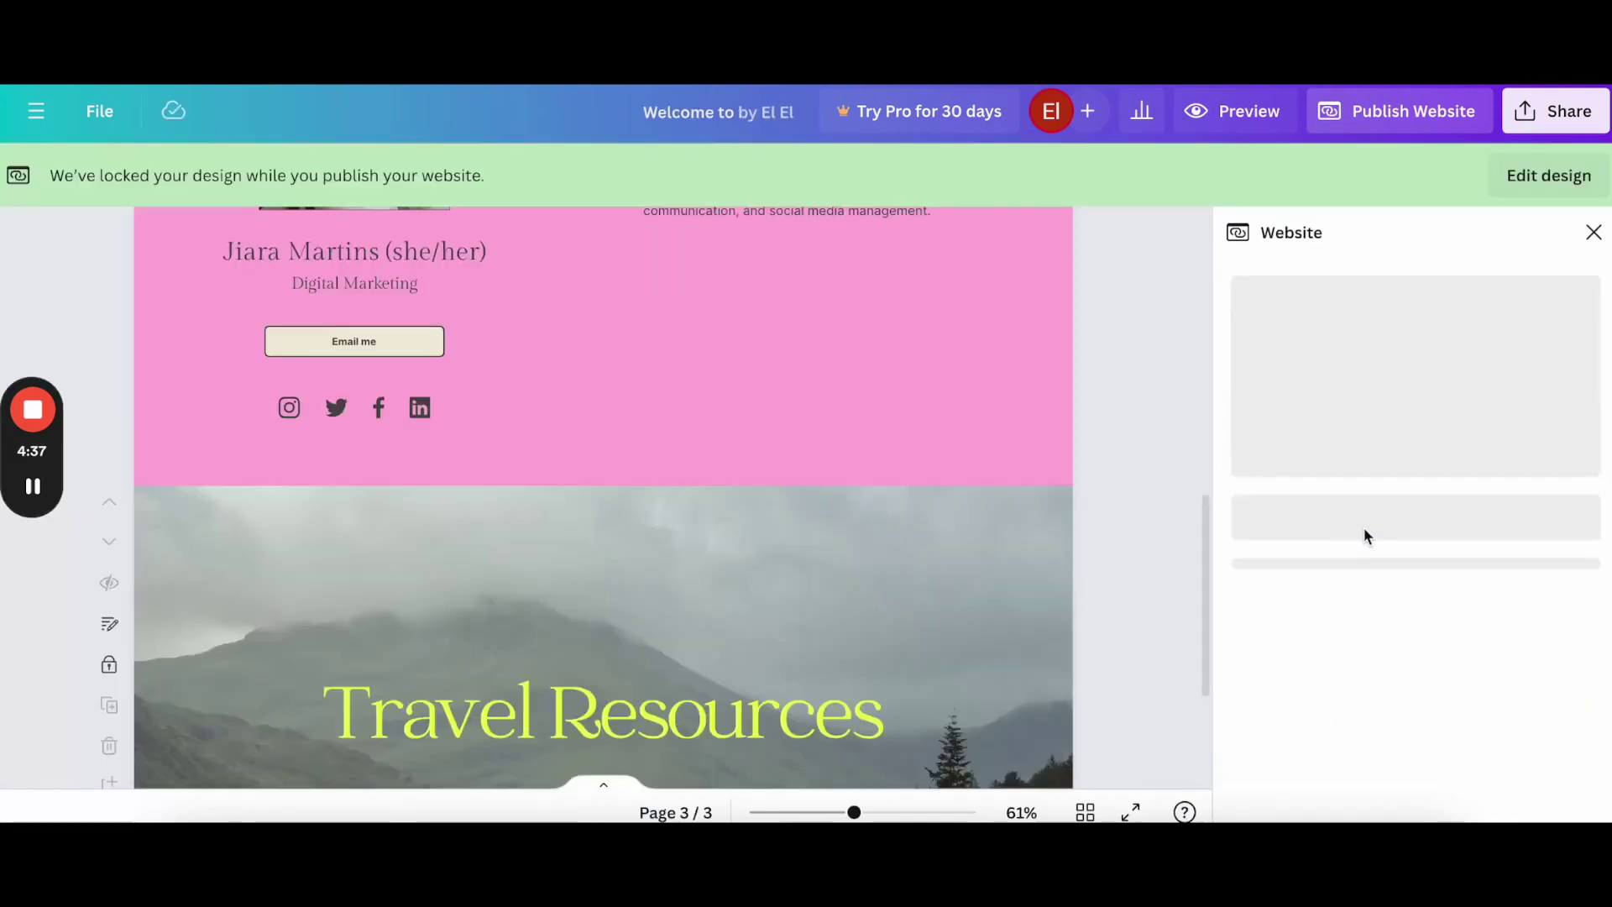
pyautogui.scroll(-2, 1382, 509)
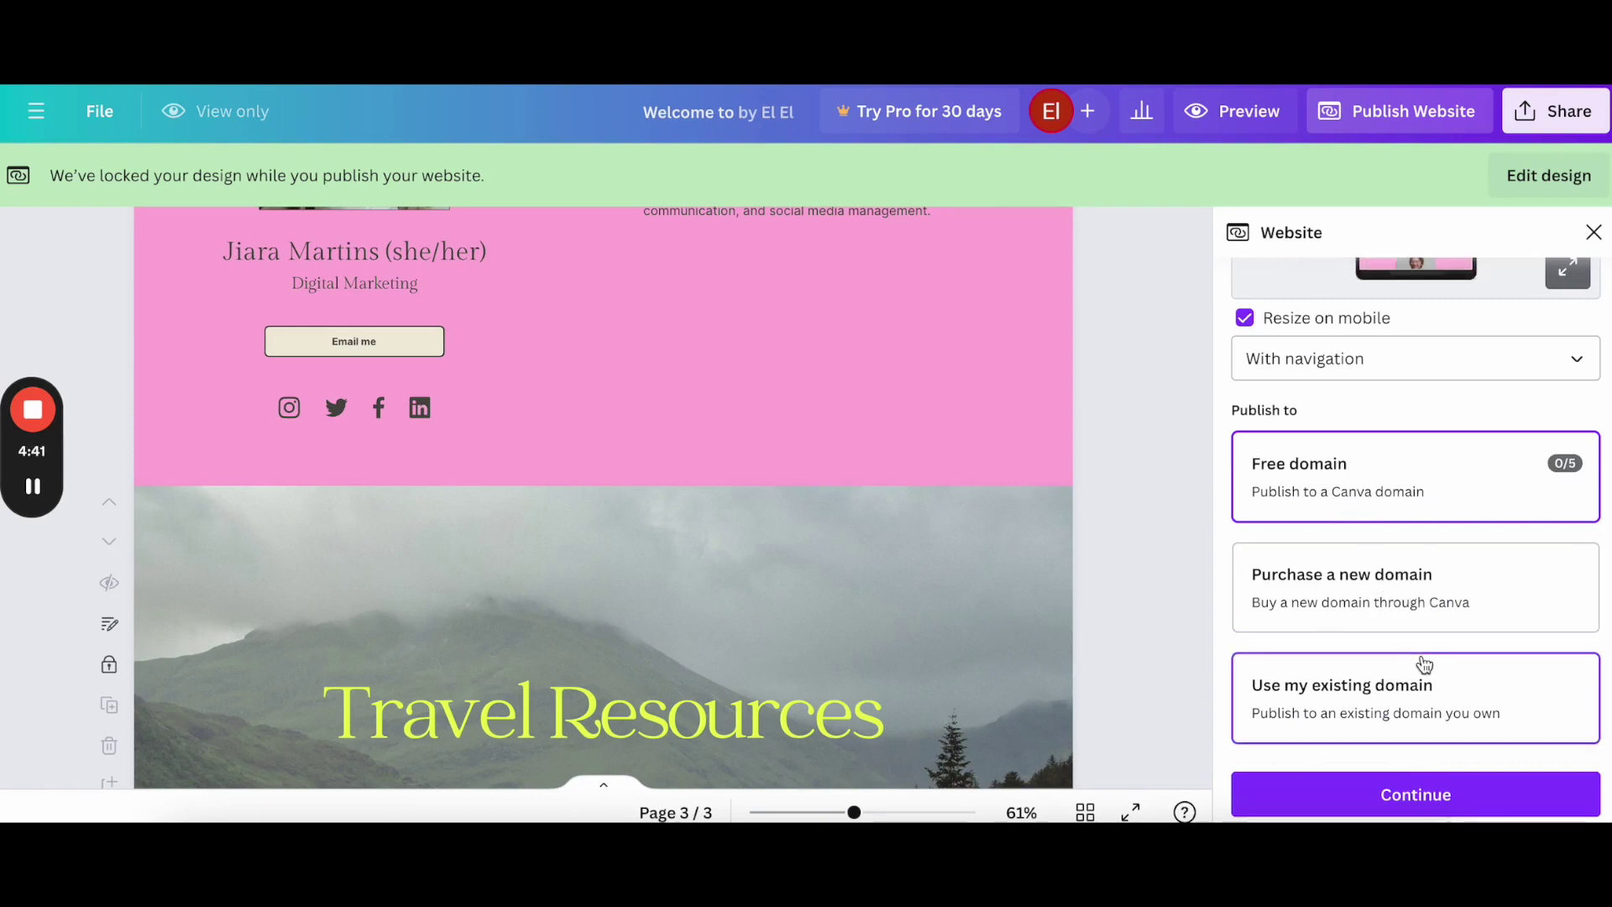
pyautogui.click(1371, 707)
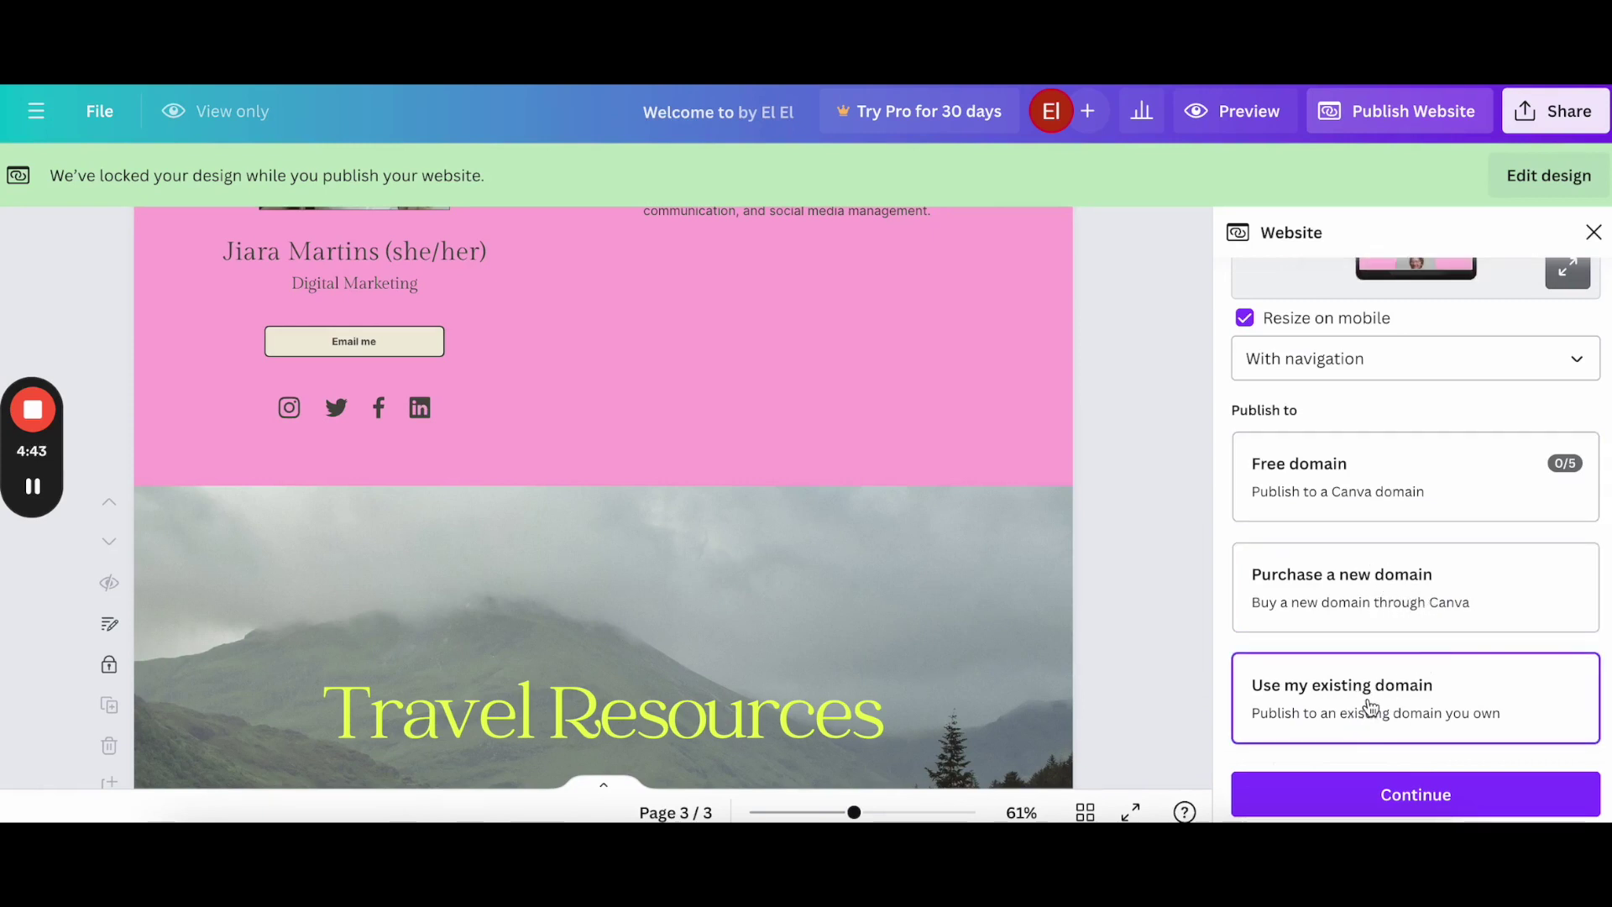
pyautogui.click(1401, 796)
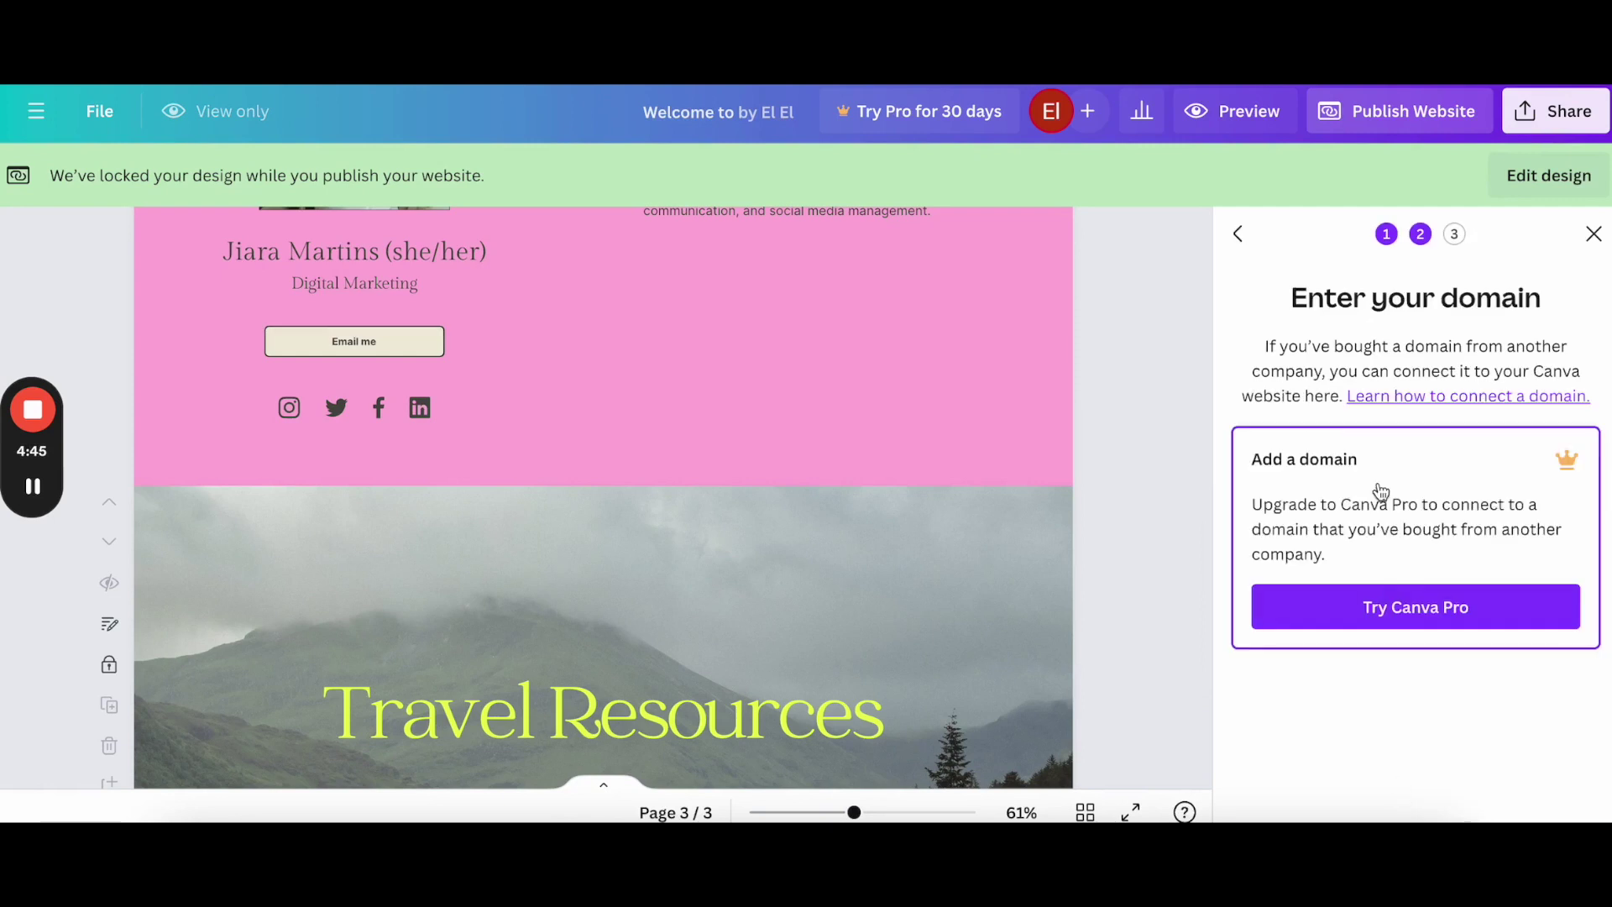
pyautogui.click(1235, 236)
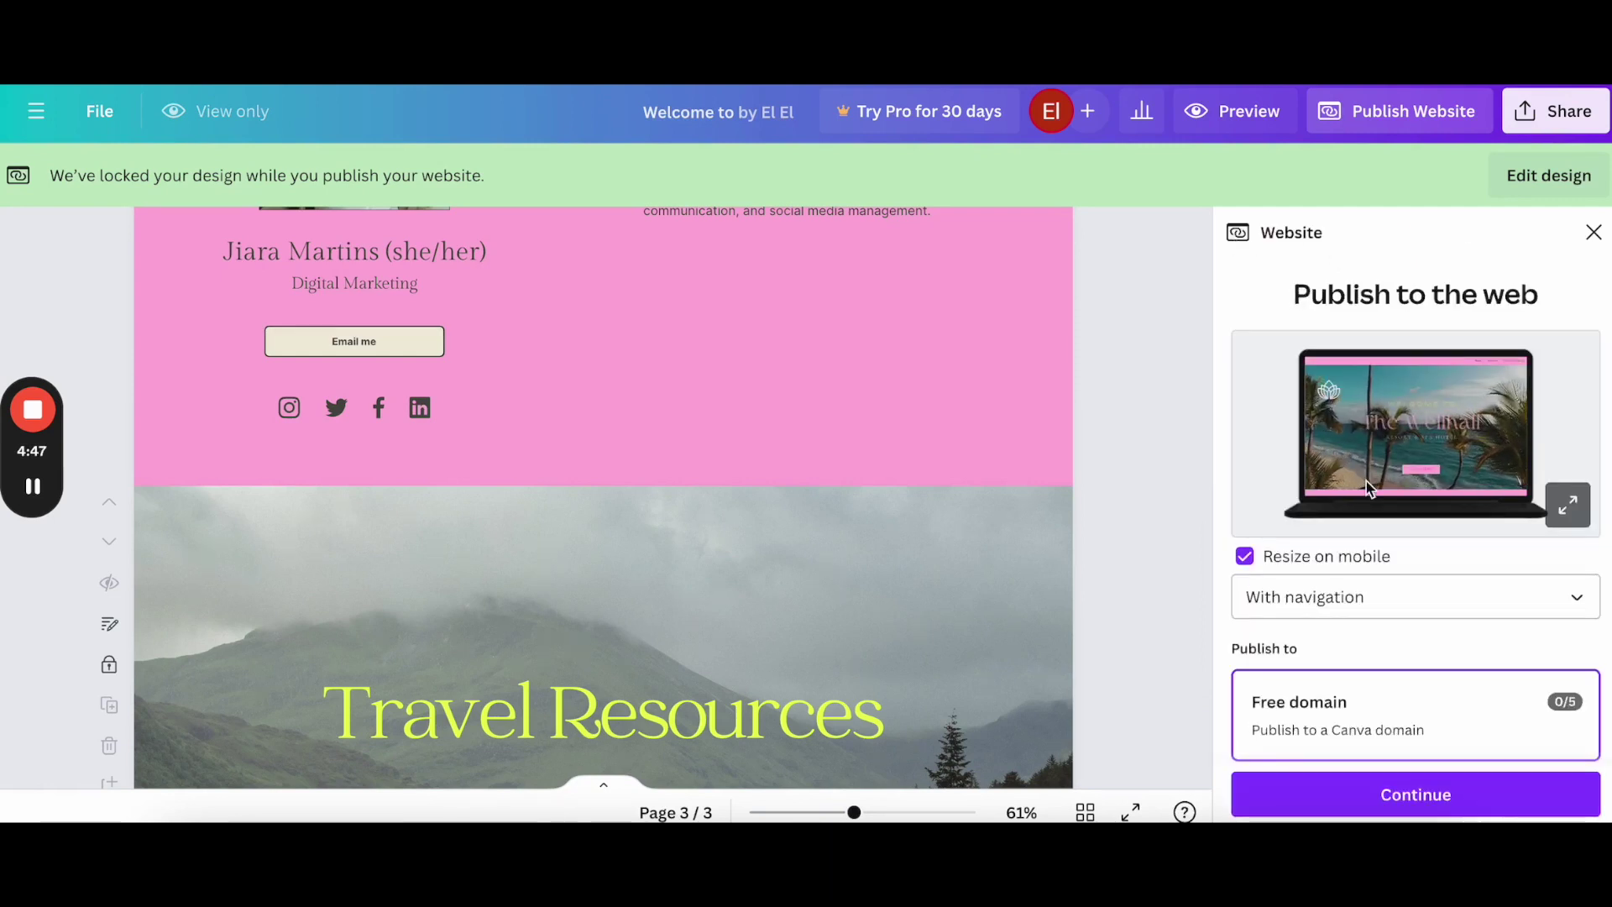
pyautogui.scroll(-3, 1383, 706)
pyautogui.scroll(-2, 1385, 705)
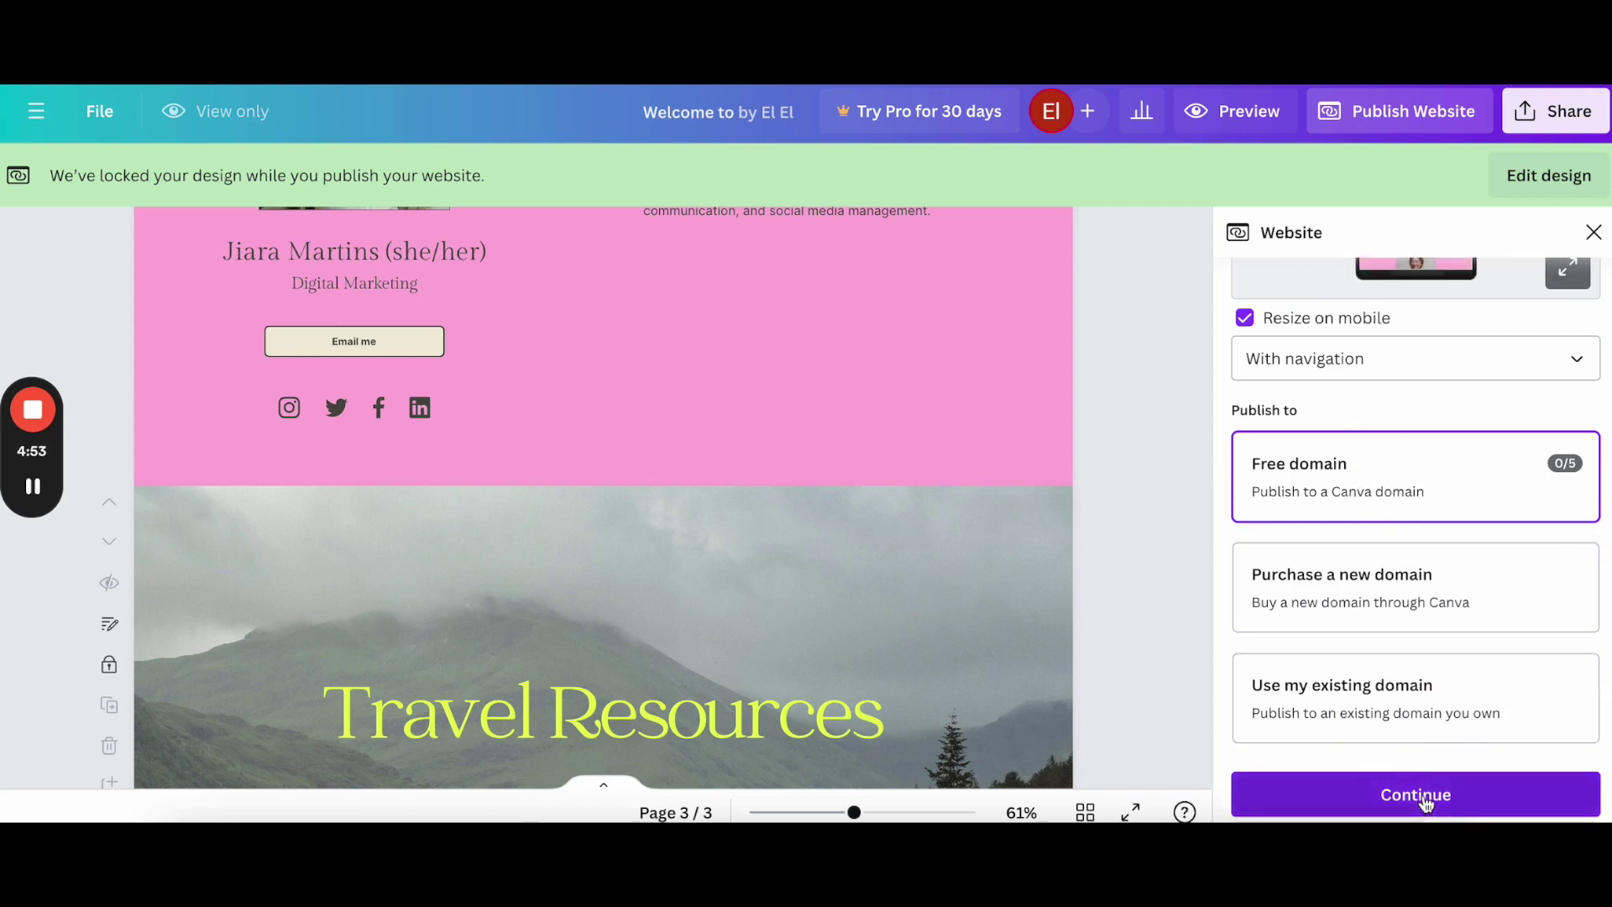
pyautogui.click(1417, 794)
# - Enter the subdomain skill55 and publish the site live on my.canva.site
pyautogui.click(1339, 450)
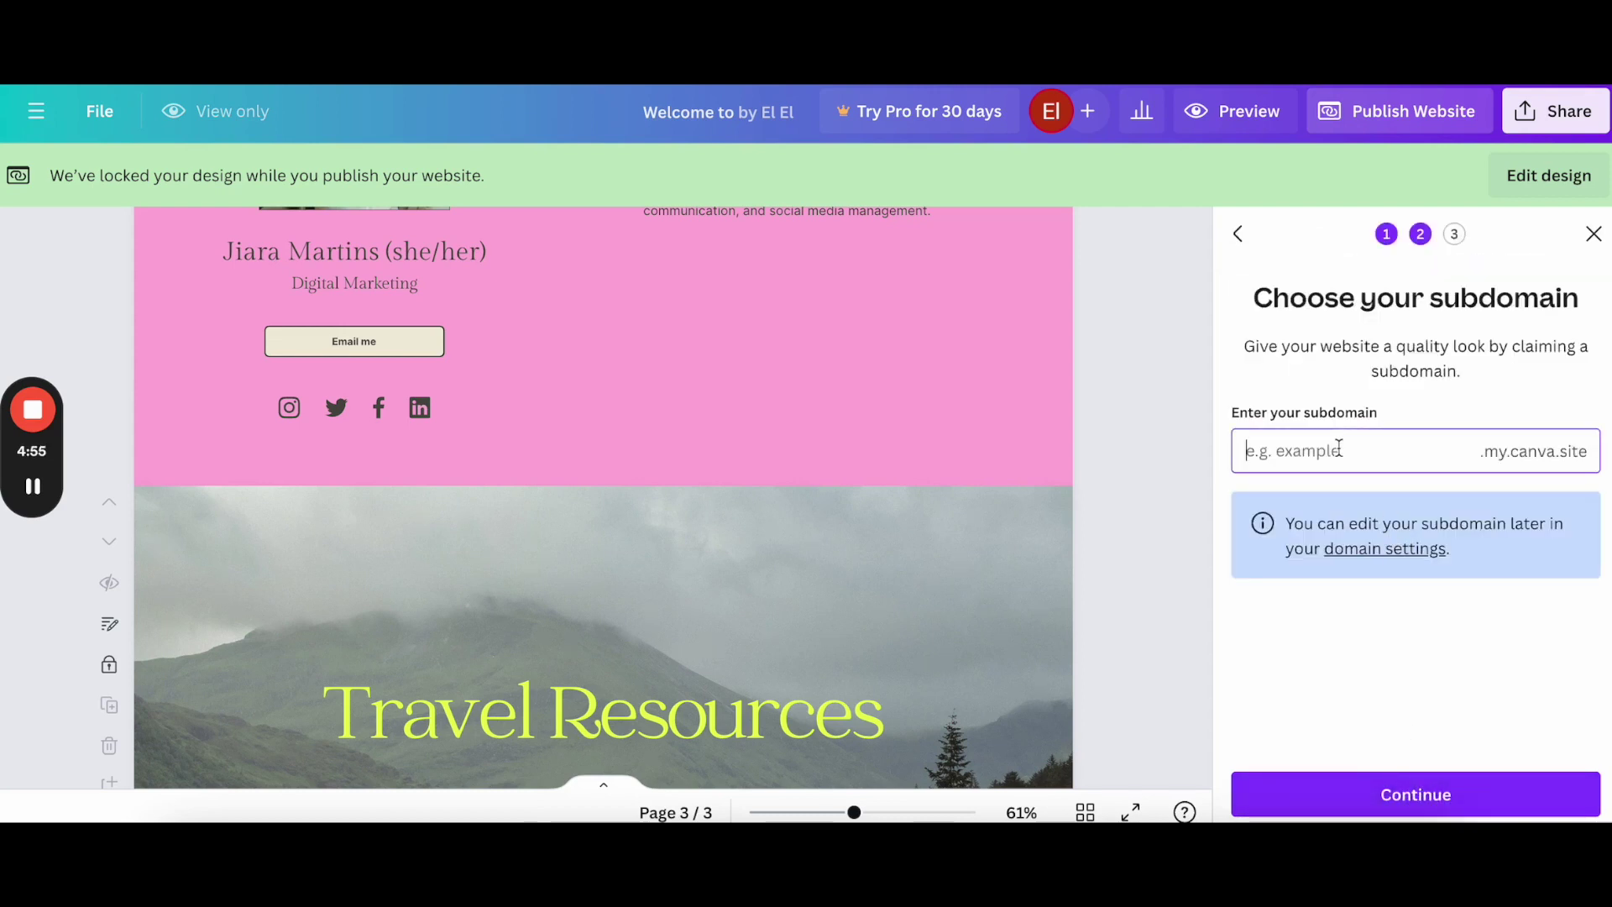
pyautogui.write('skill55')
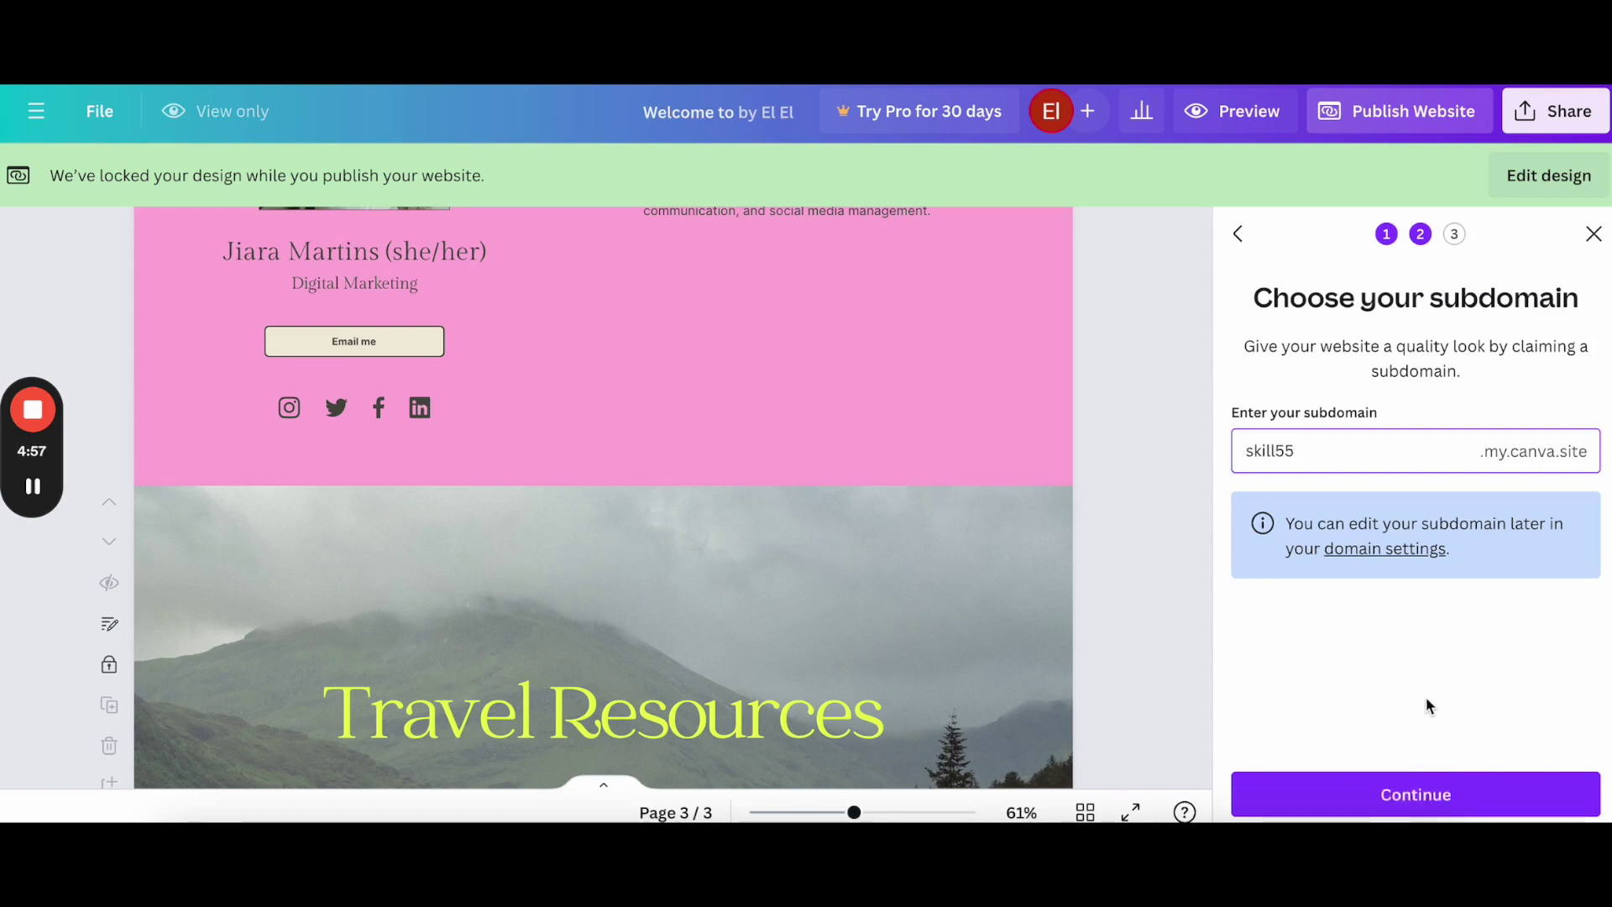
pyautogui.click(1443, 793)
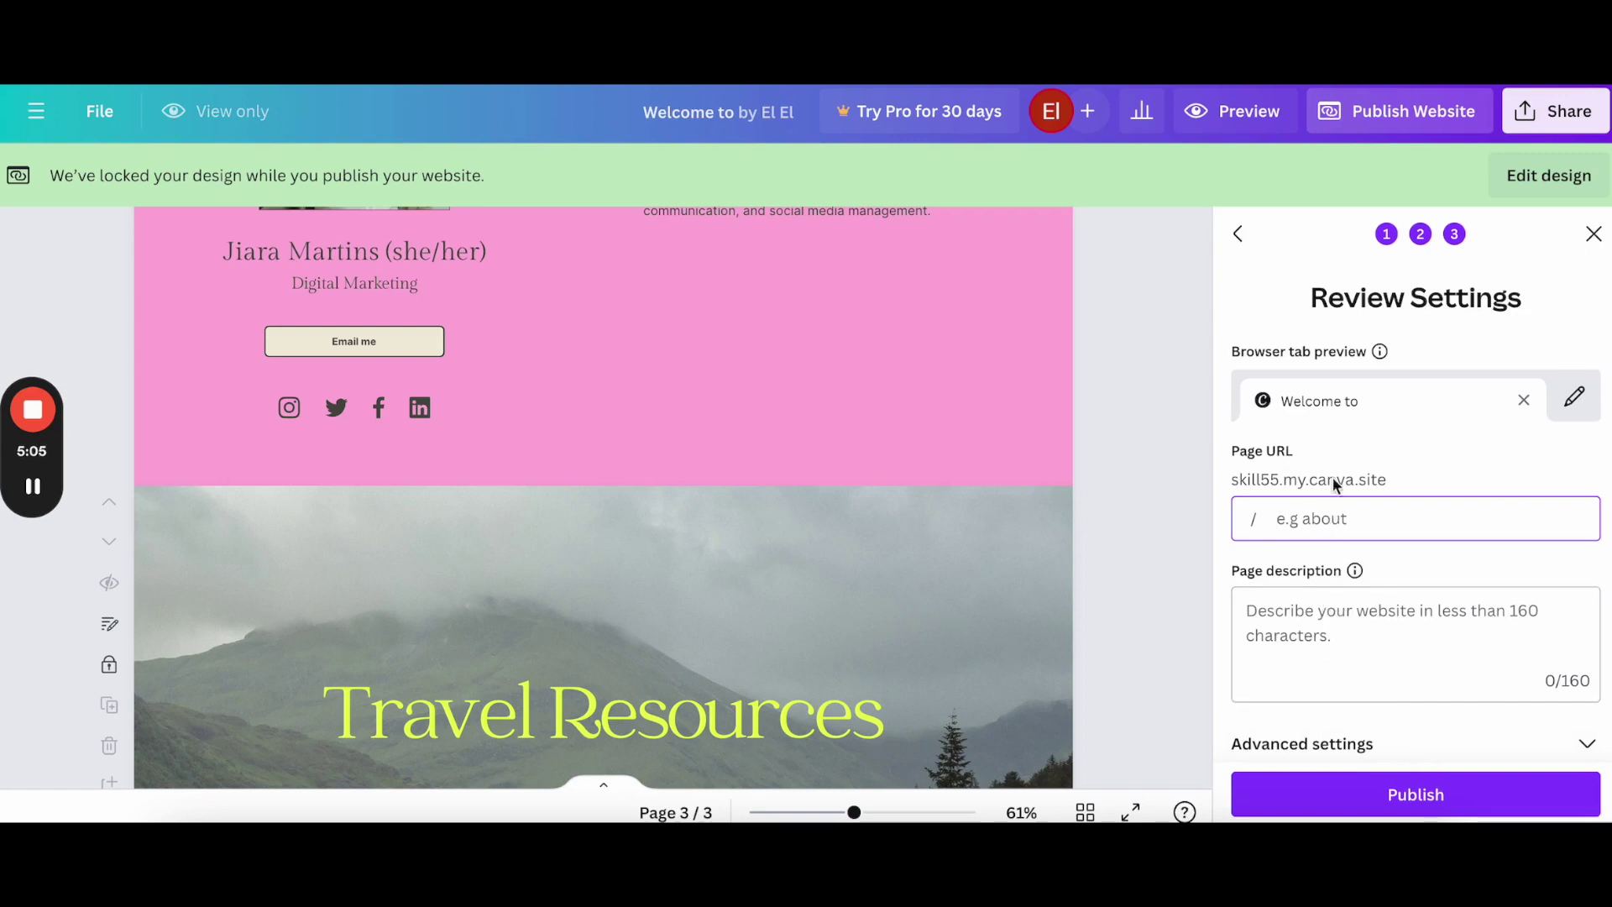
pyautogui.click(1435, 799)
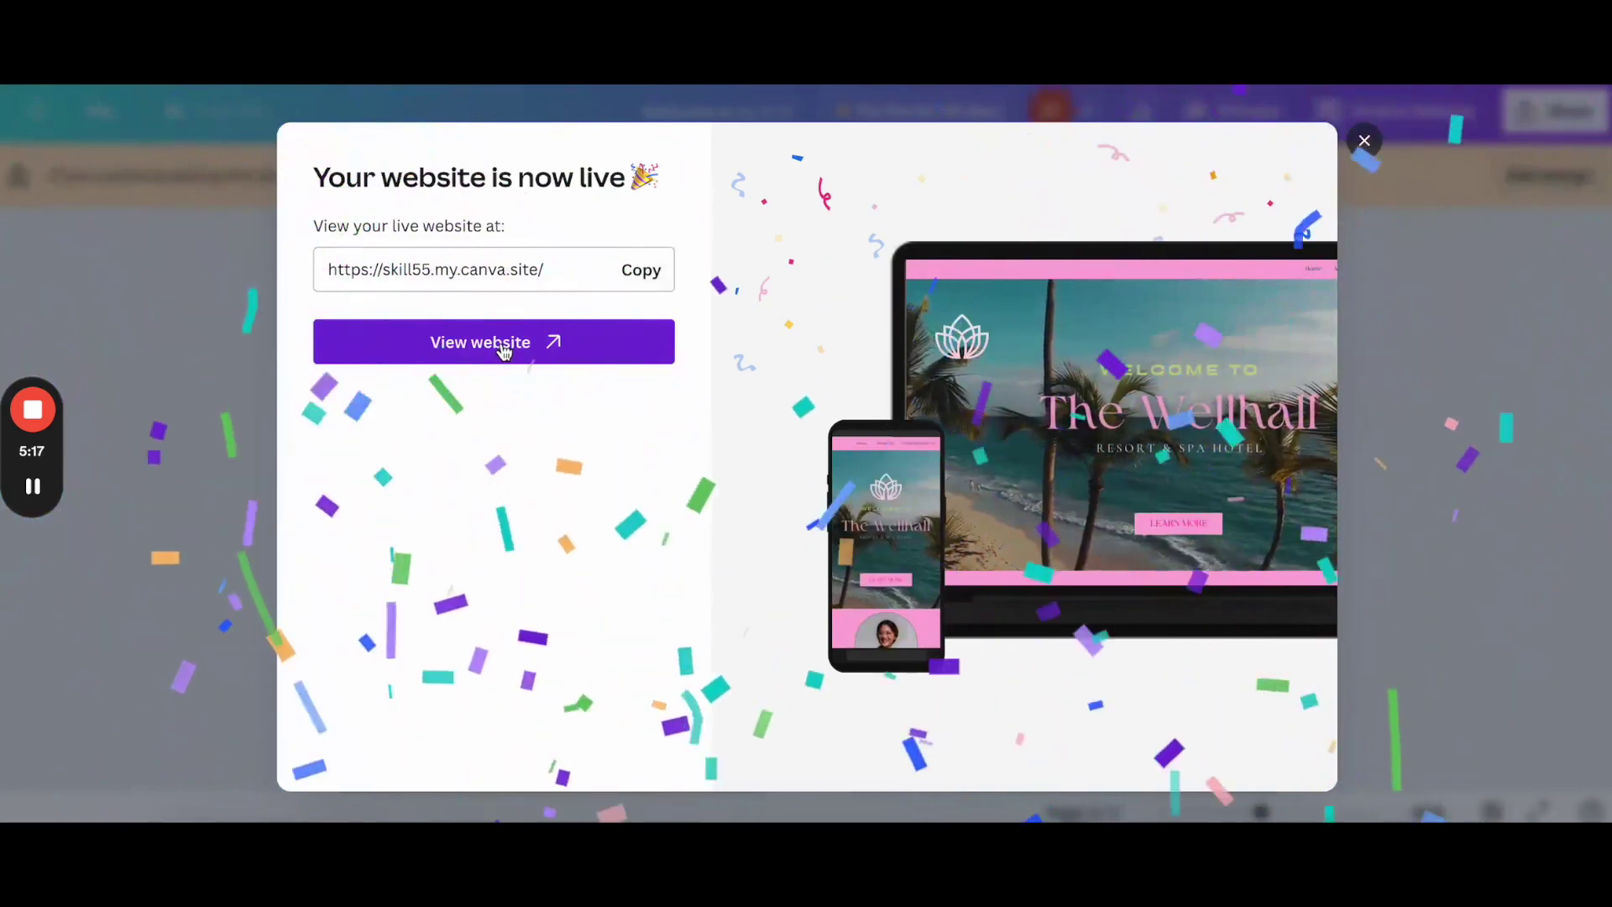
# - View the live site, follow its Travel Resources link, then resume editing the Home page
pyautogui.click(504, 342)
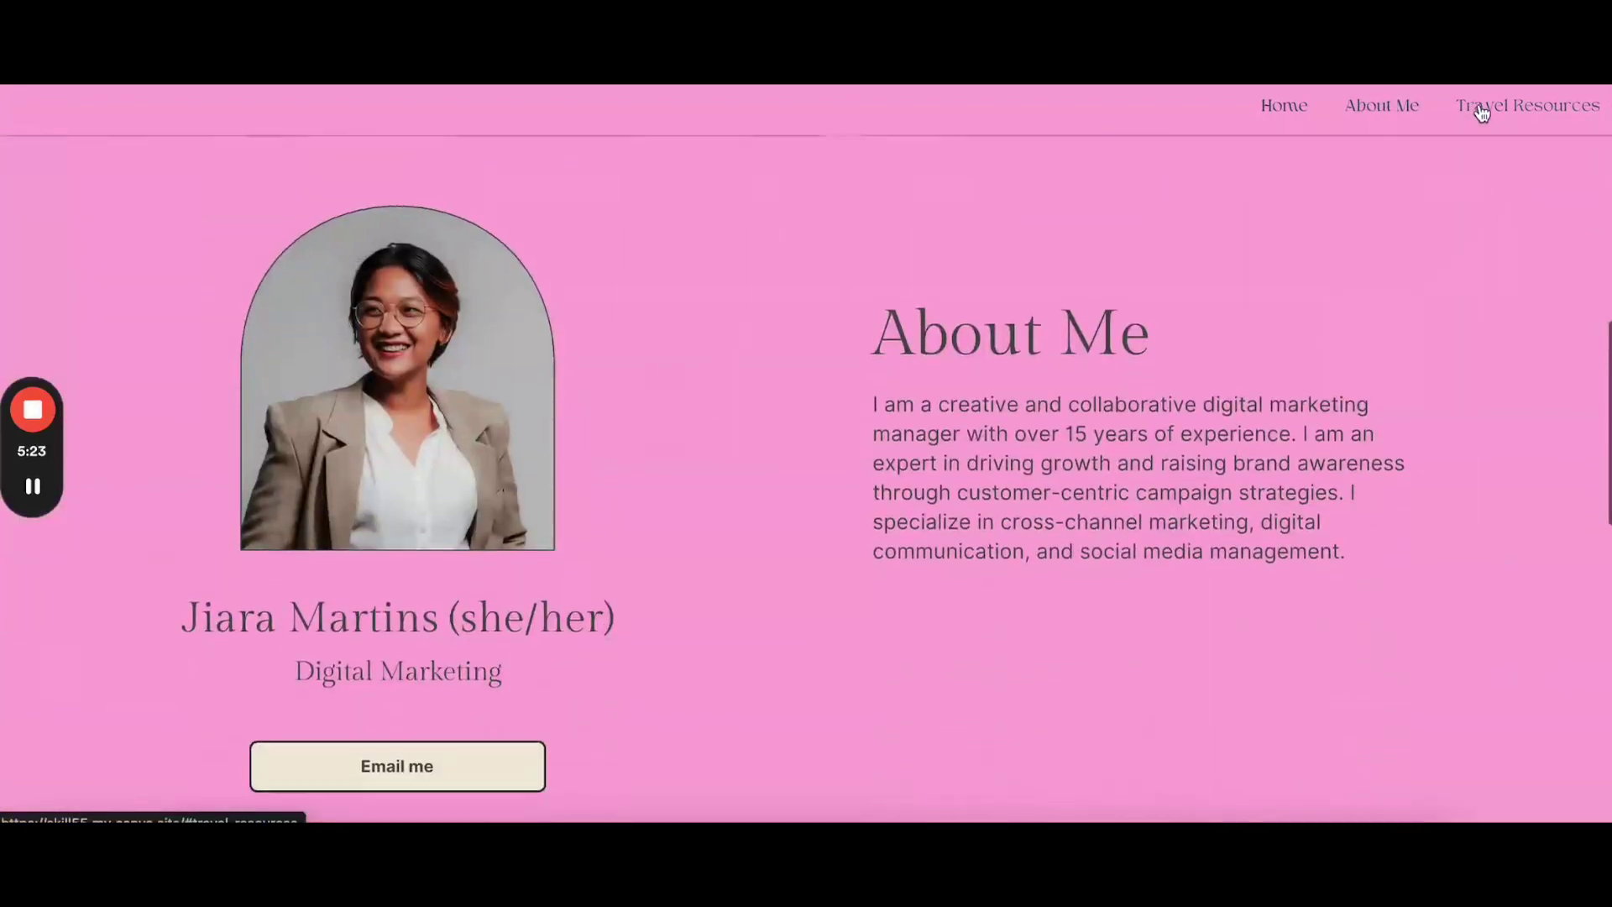
pyautogui.click(1527, 106)
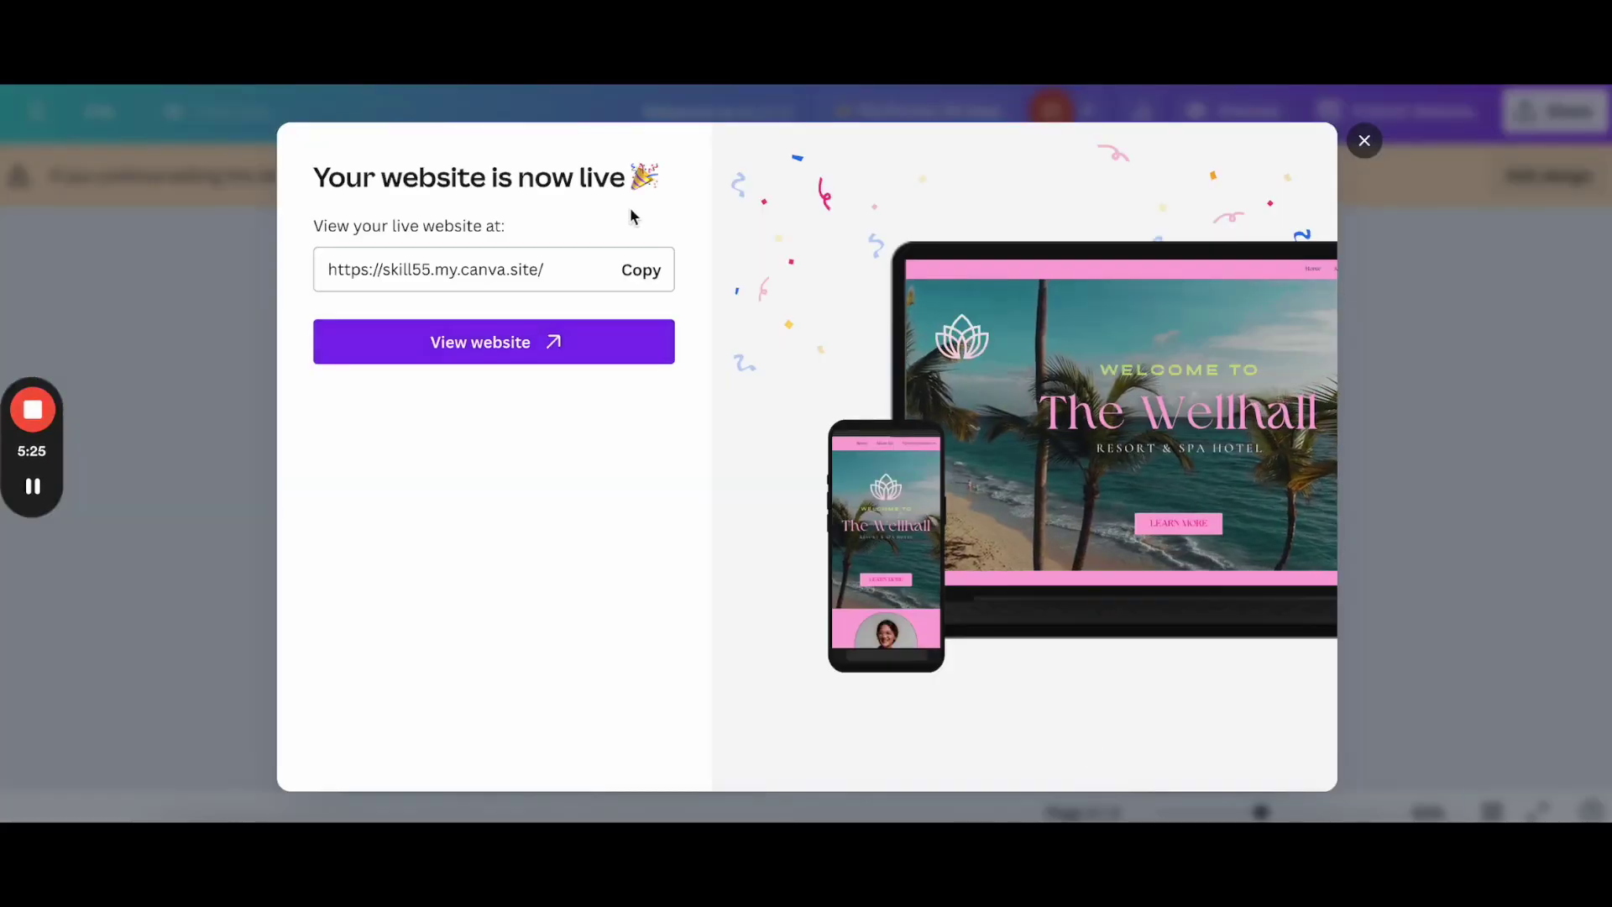
pyautogui.click(1364, 140)
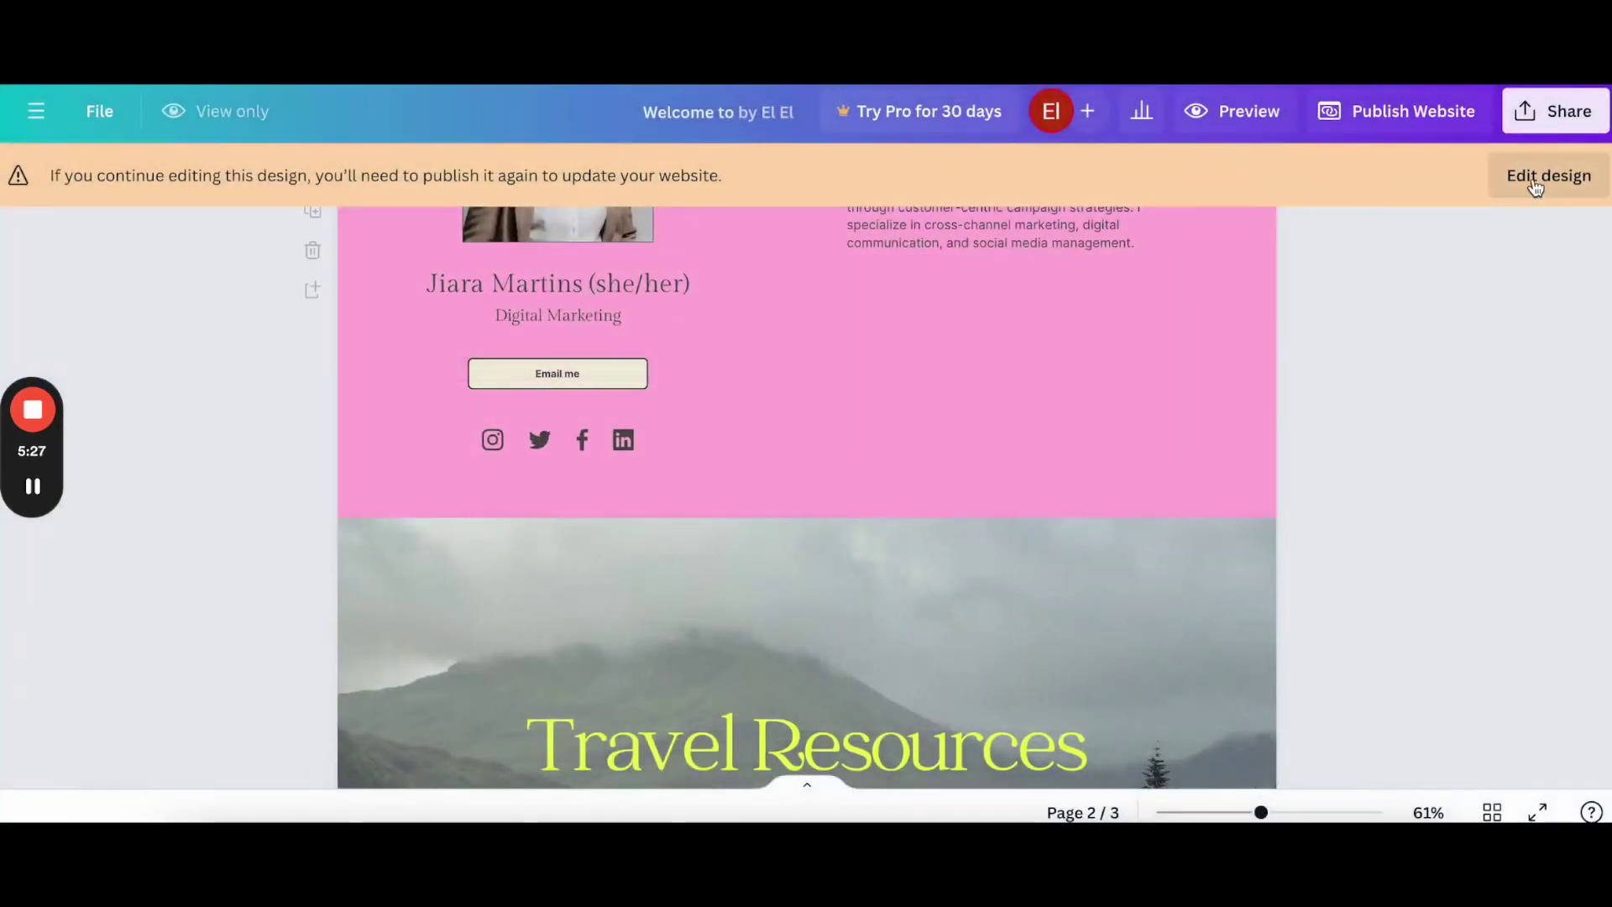
pyautogui.click(1549, 175)
pyautogui.scroll(5, 979, 464)
pyautogui.click(982, 473)
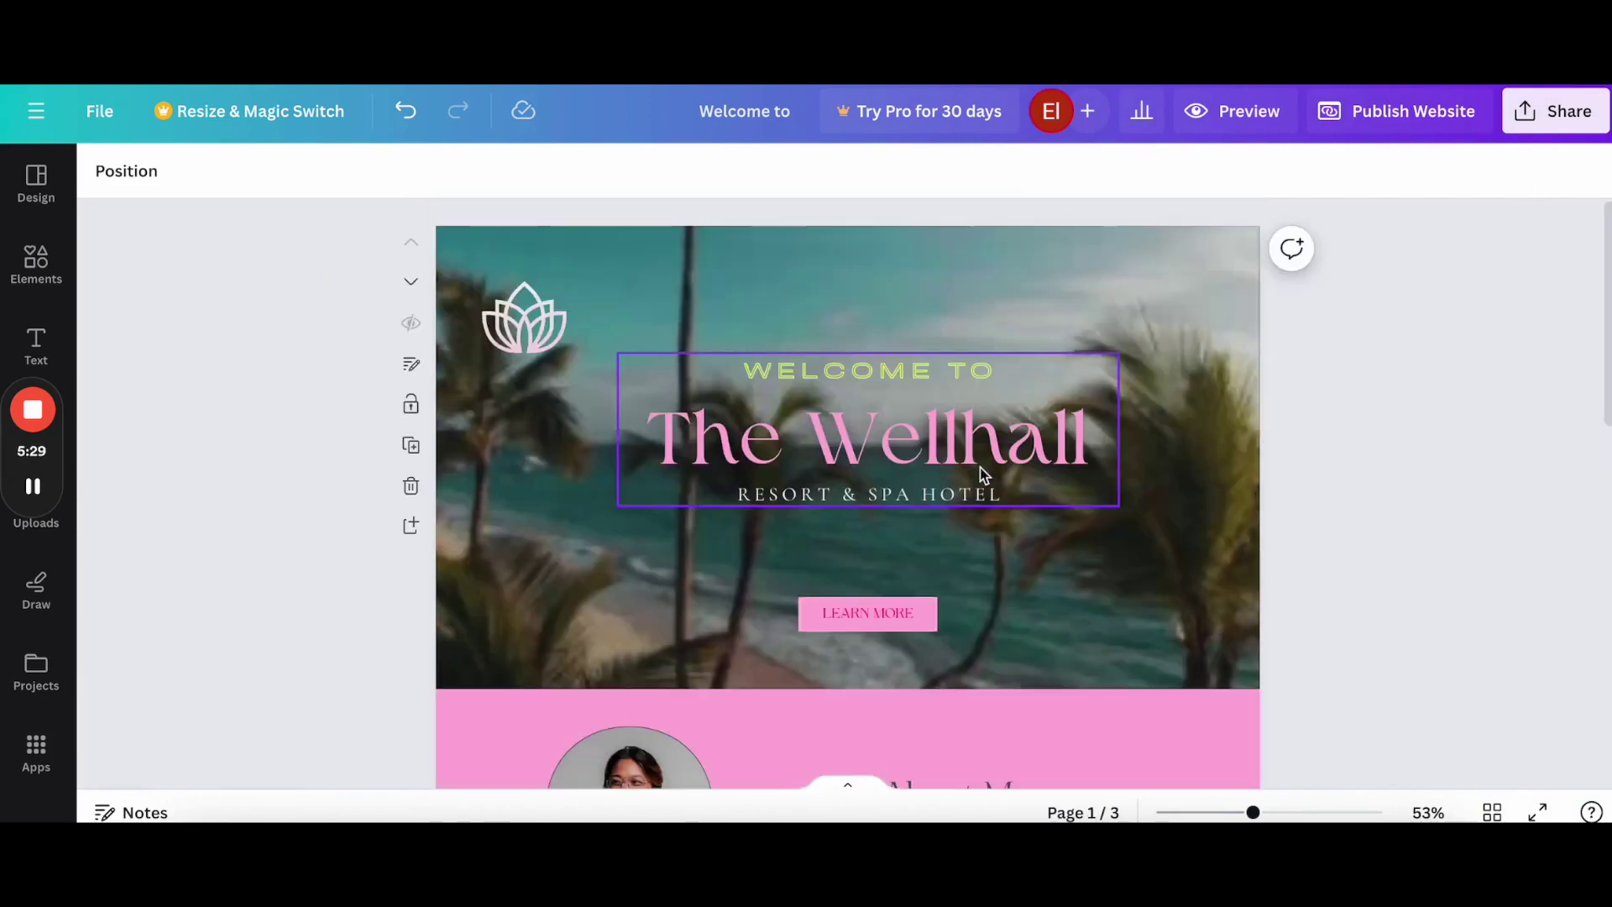
pyautogui.click(967, 567)
pyautogui.click(1232, 111)
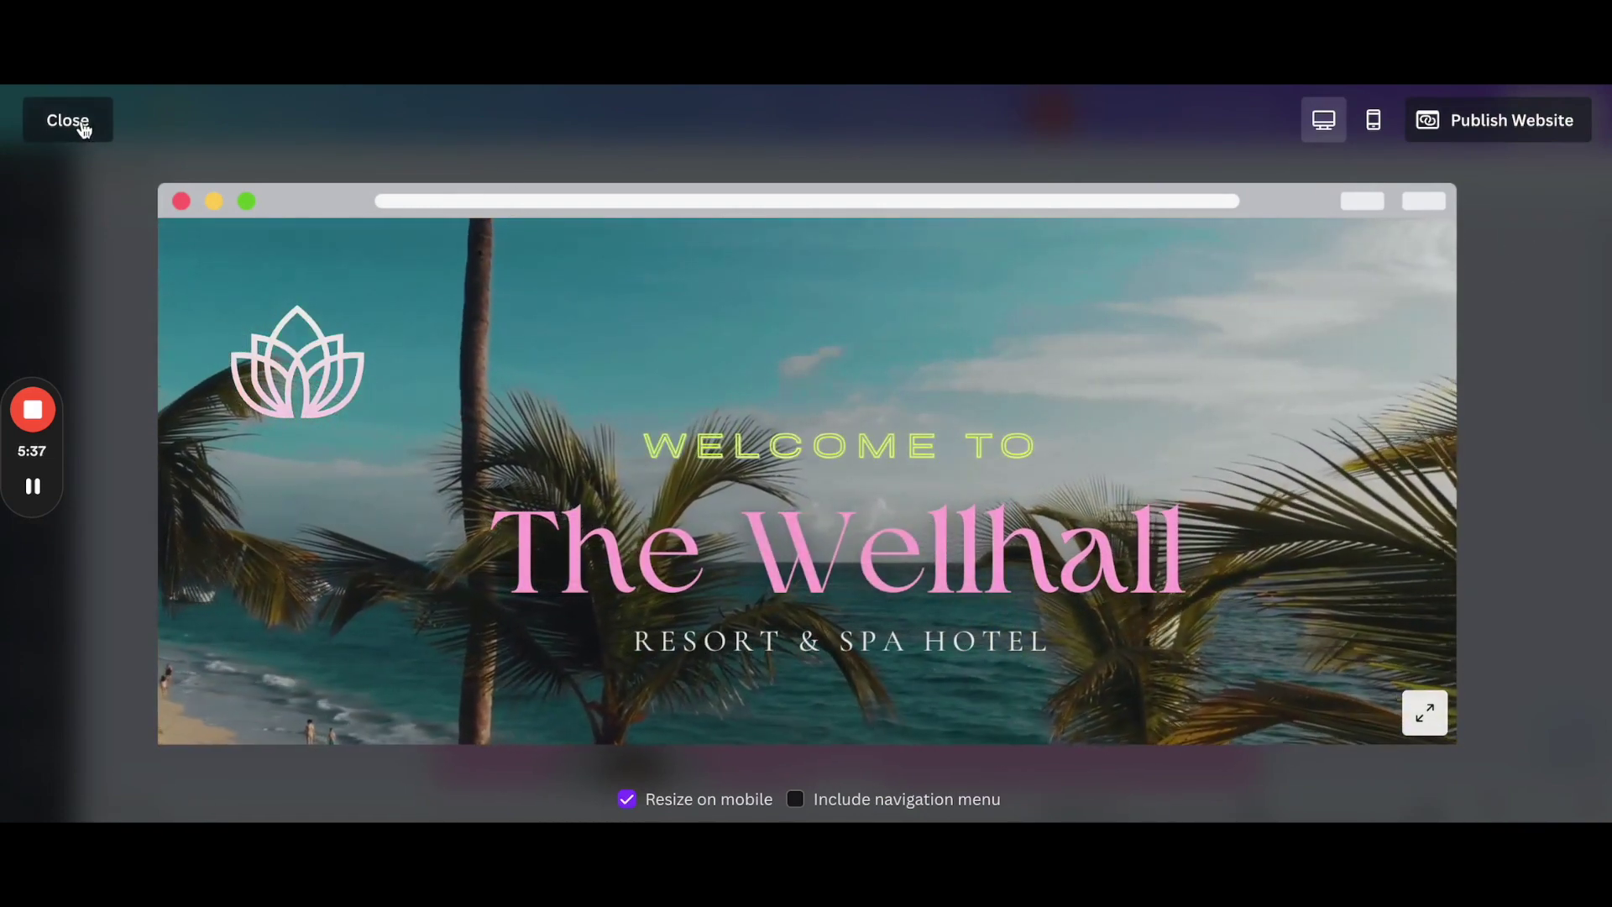
pyautogui.click(69, 120)
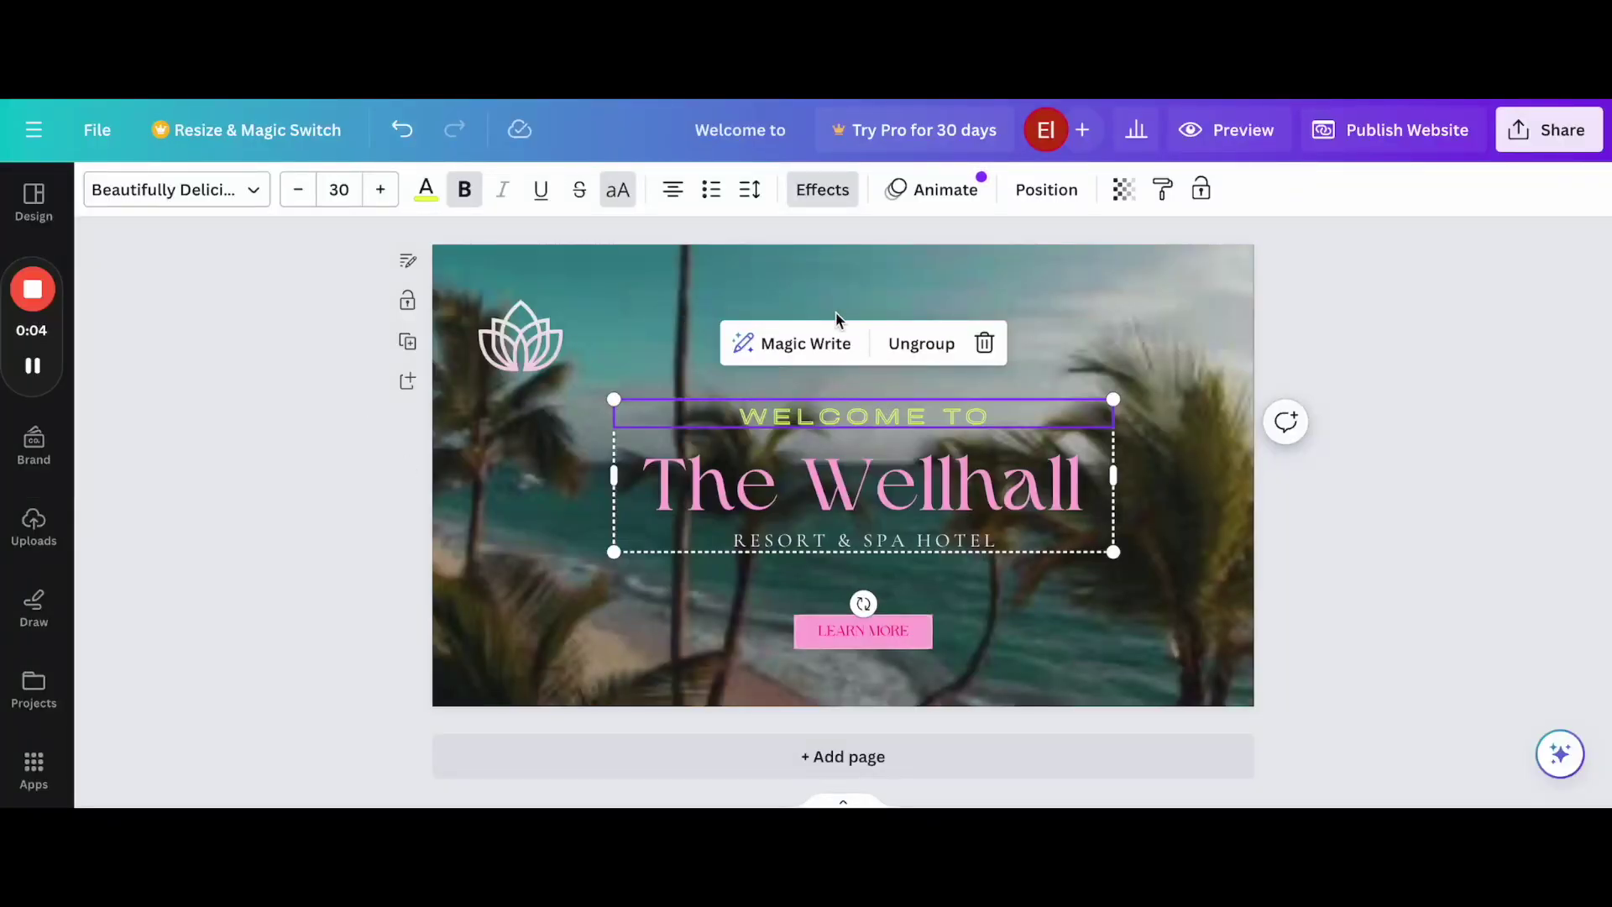
pyautogui.click(1363, 594)
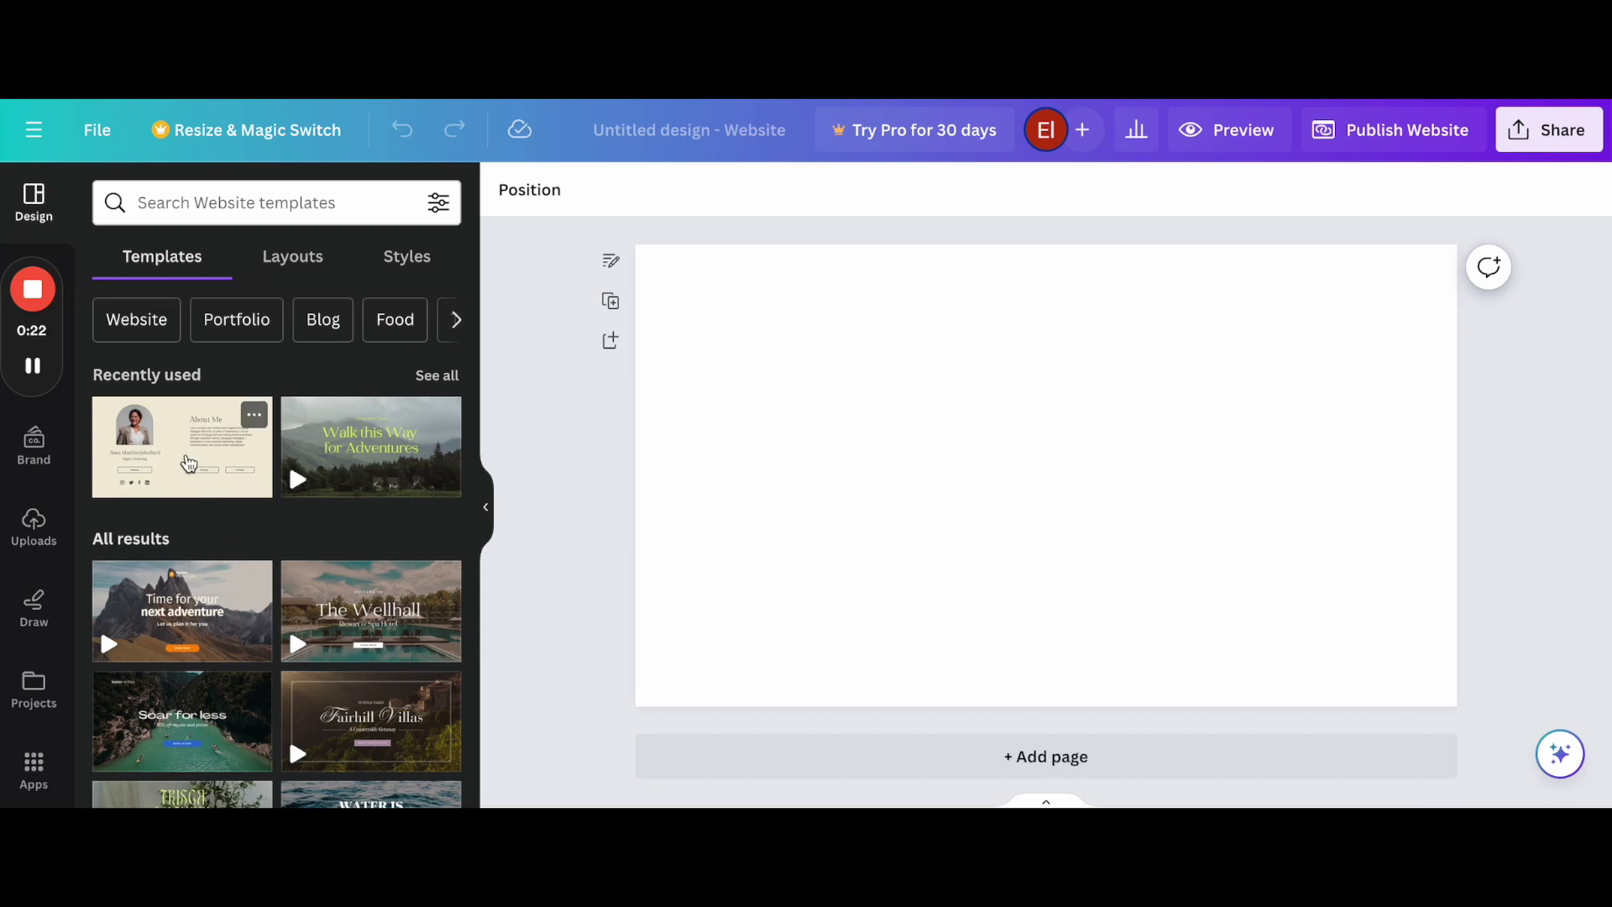
# - Apply the recently used Beige Brown Monotone About Me resume template to the page
pyautogui.click(189, 461)
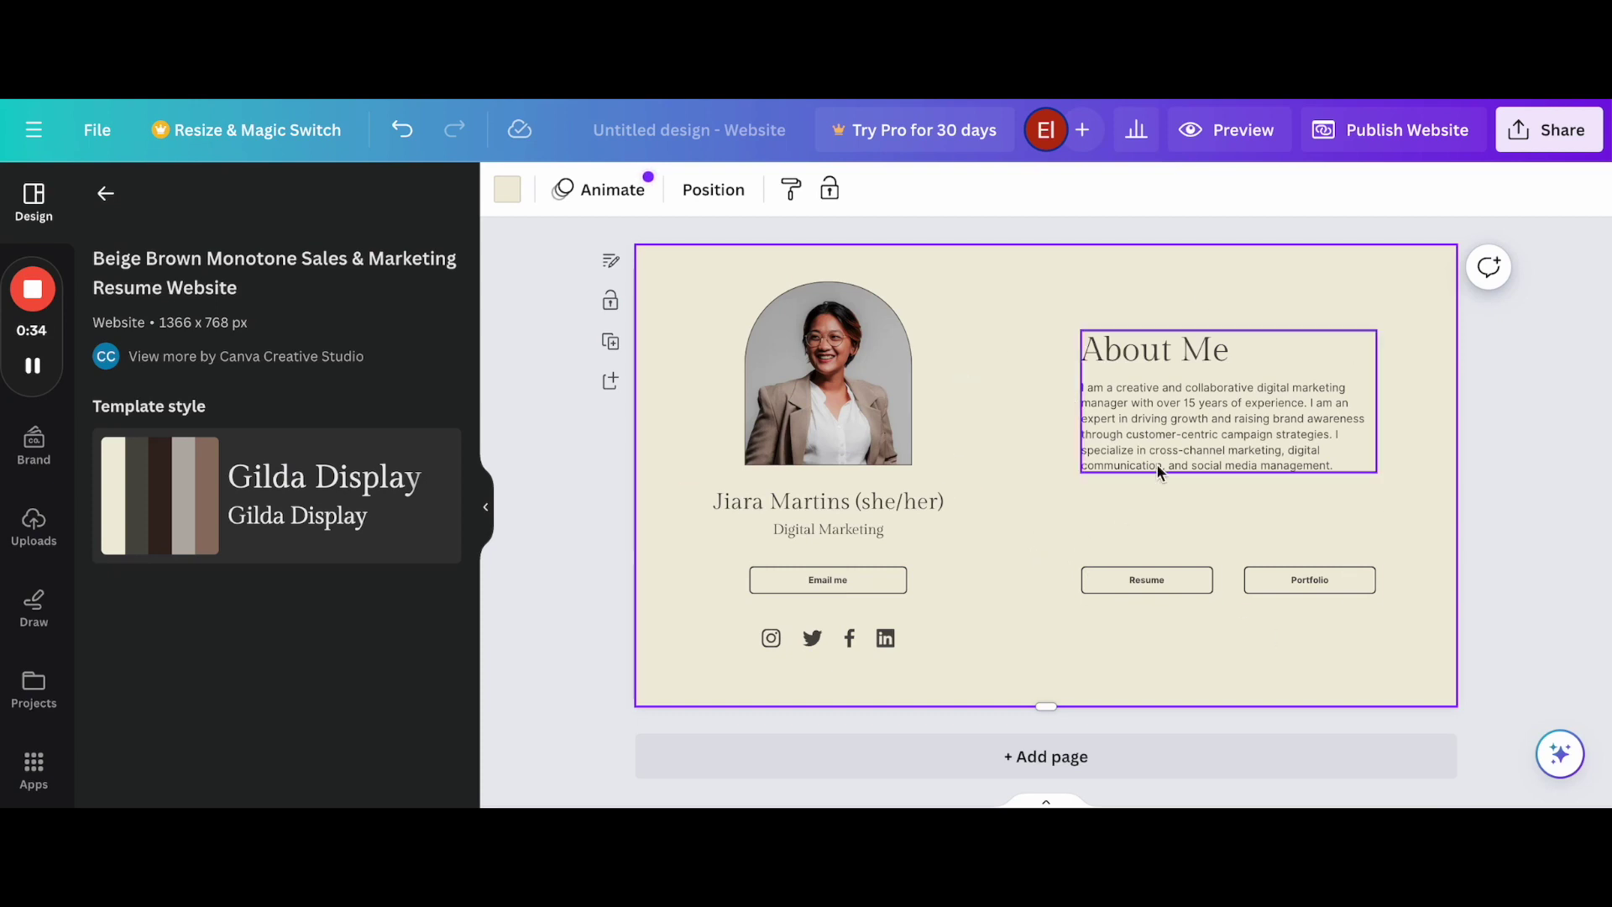
# - Set the page background to the custom pink #F2DBE5
pyautogui.click(510, 192)
pyautogui.click(117, 327)
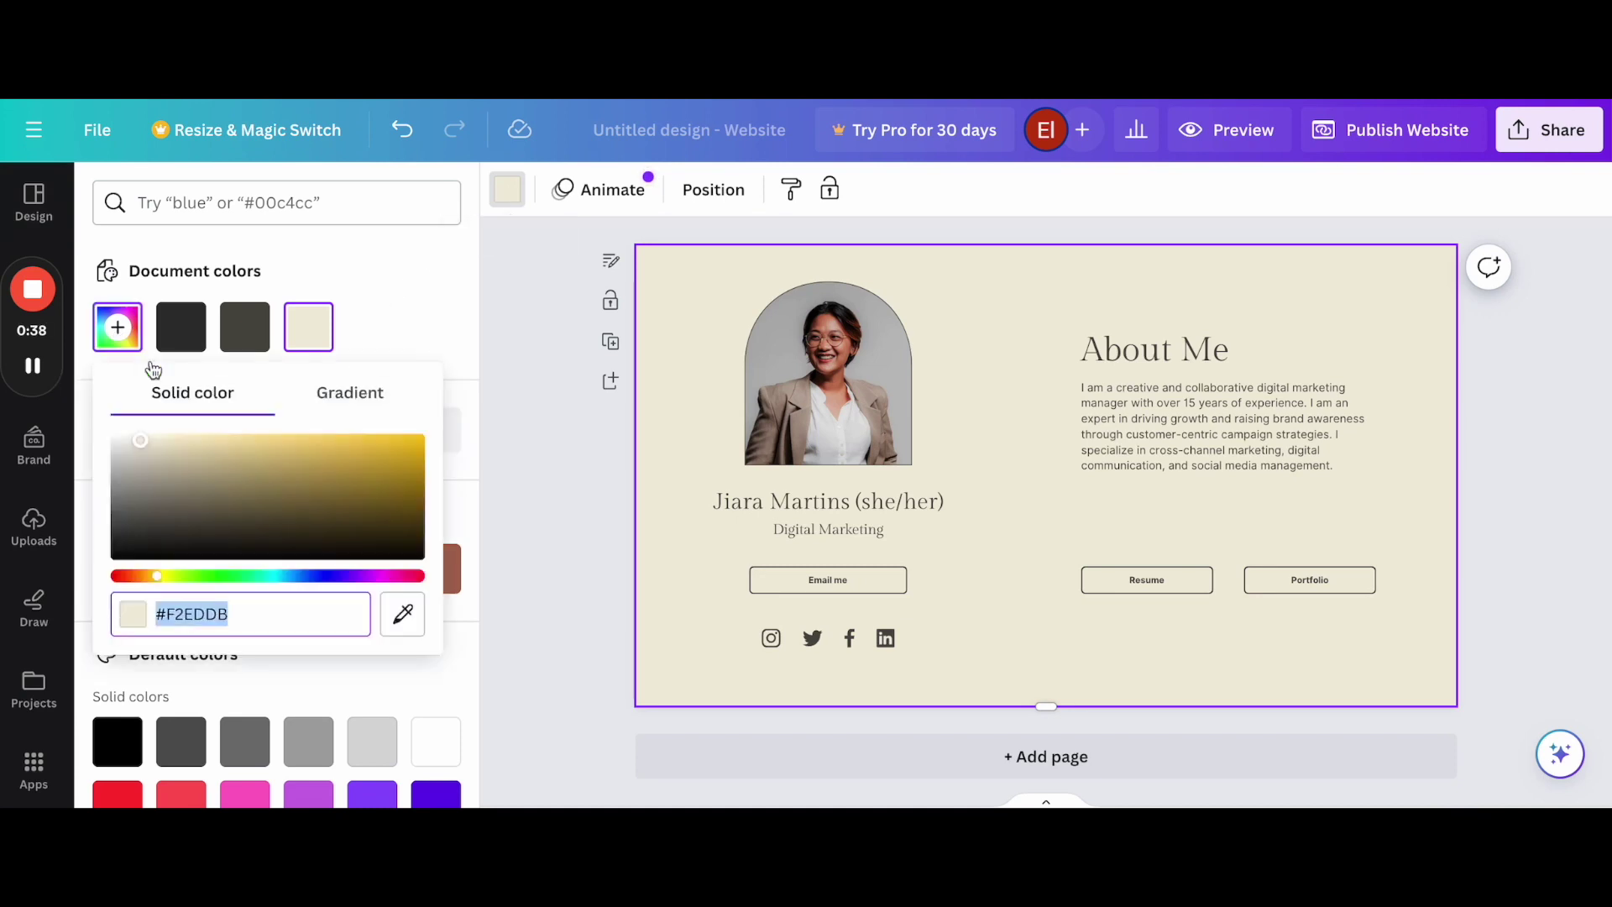
pyautogui.write('#F2DBE5')
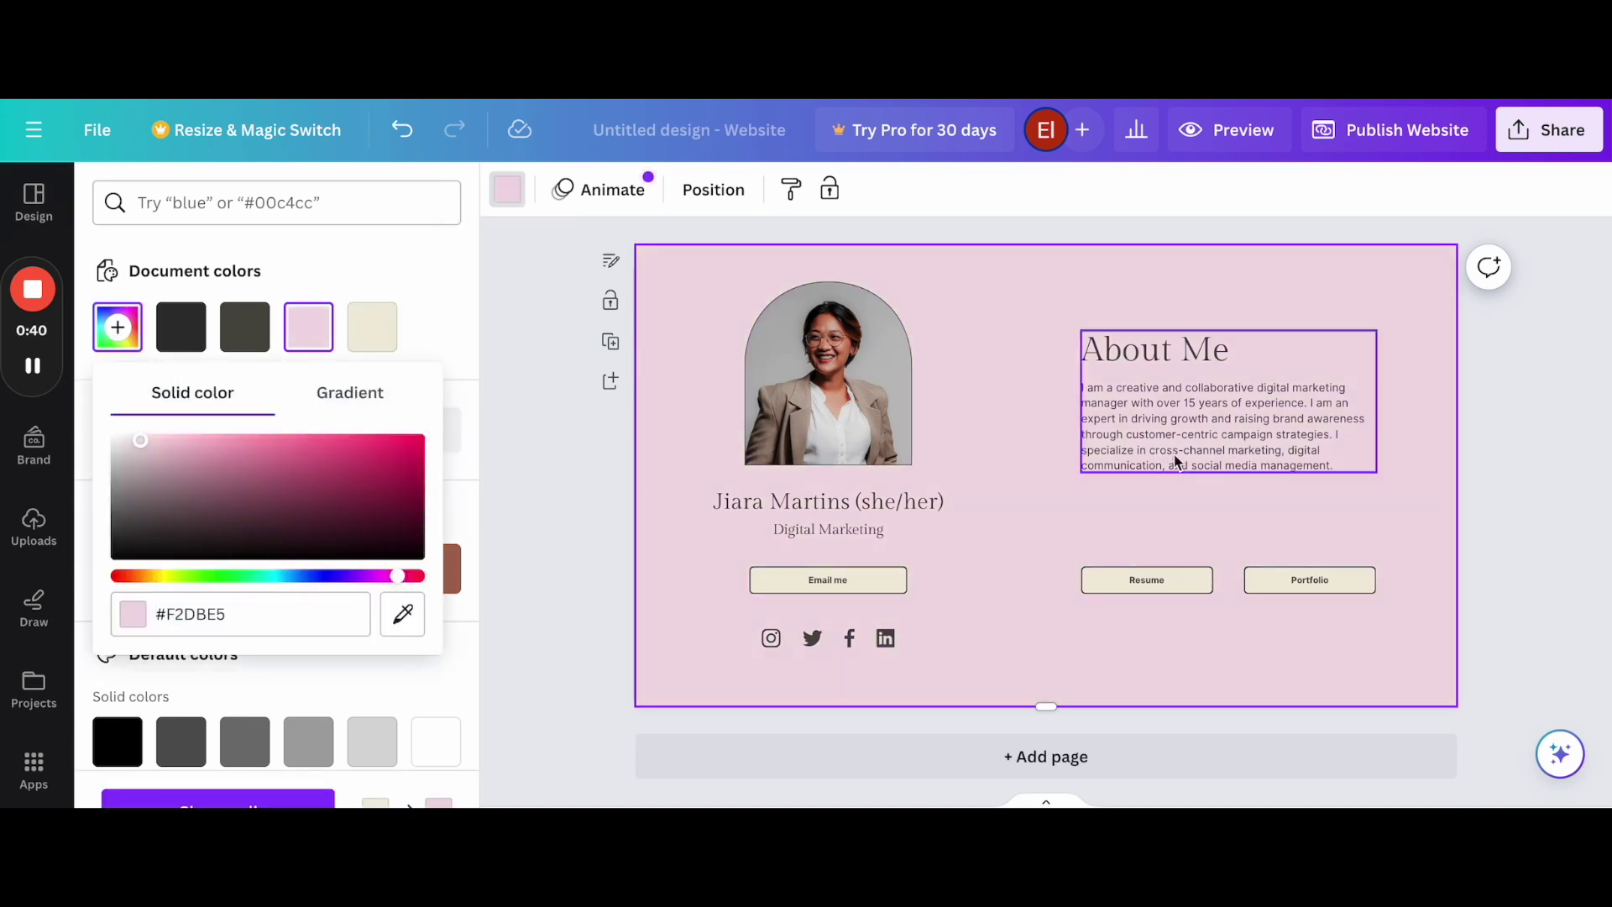
pyautogui.click(1312, 510)
# - Delete the Resume and Portfolio buttons from the About Me section
pyautogui.click(1149, 580)
pyautogui.press('Delete')
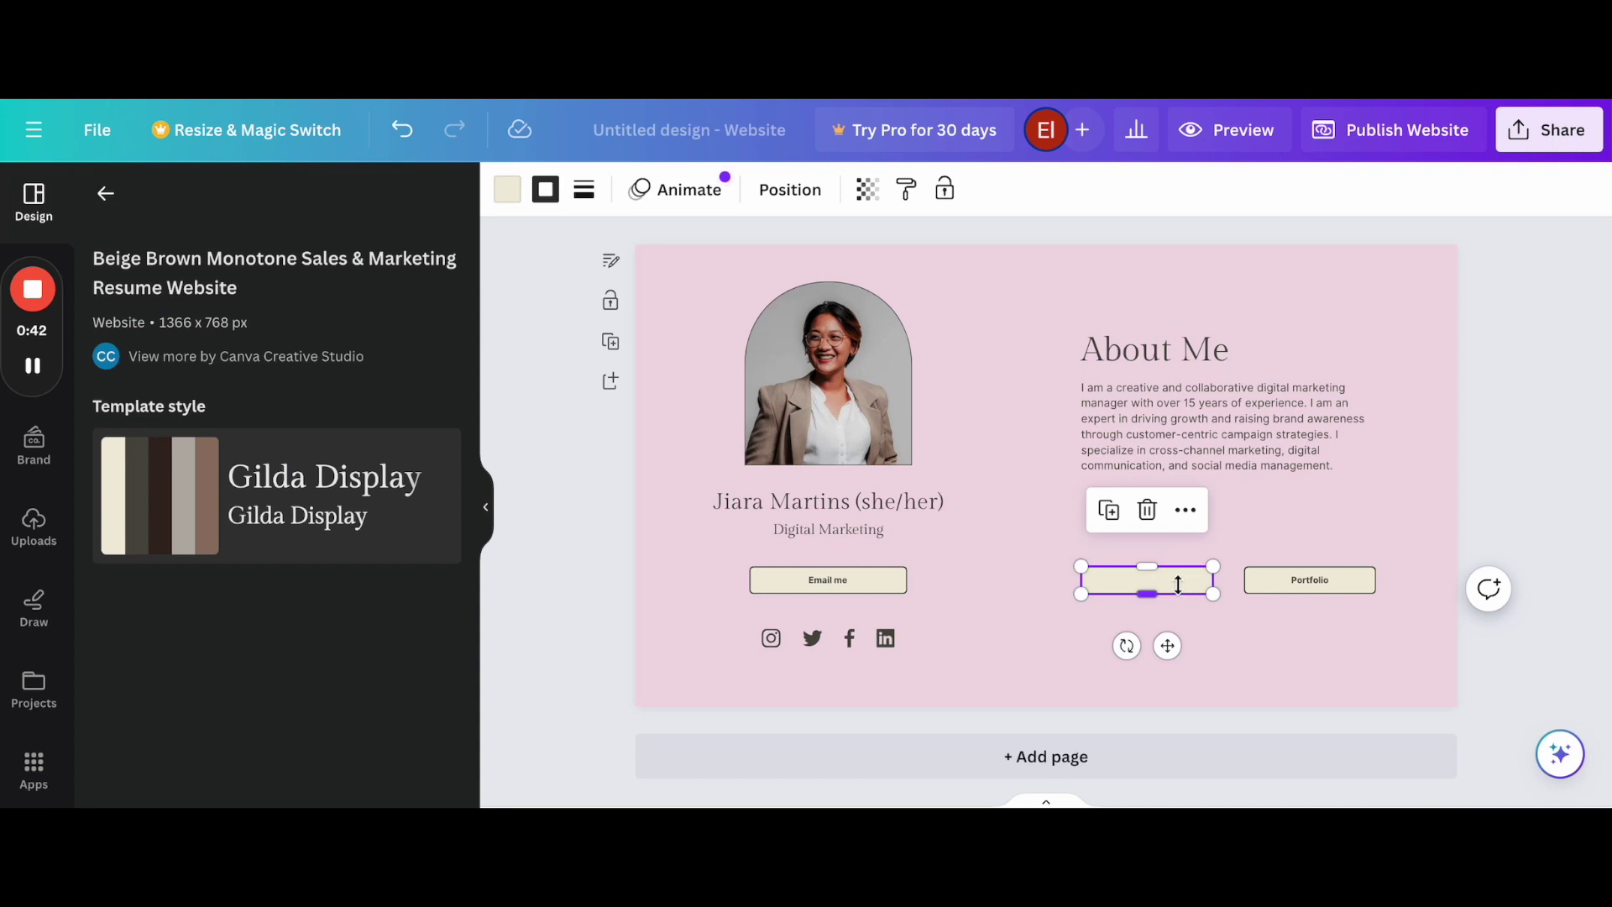
pyautogui.press('Delete')
pyautogui.click(1309, 580)
pyautogui.press('Delete')
pyautogui.press('Delete')
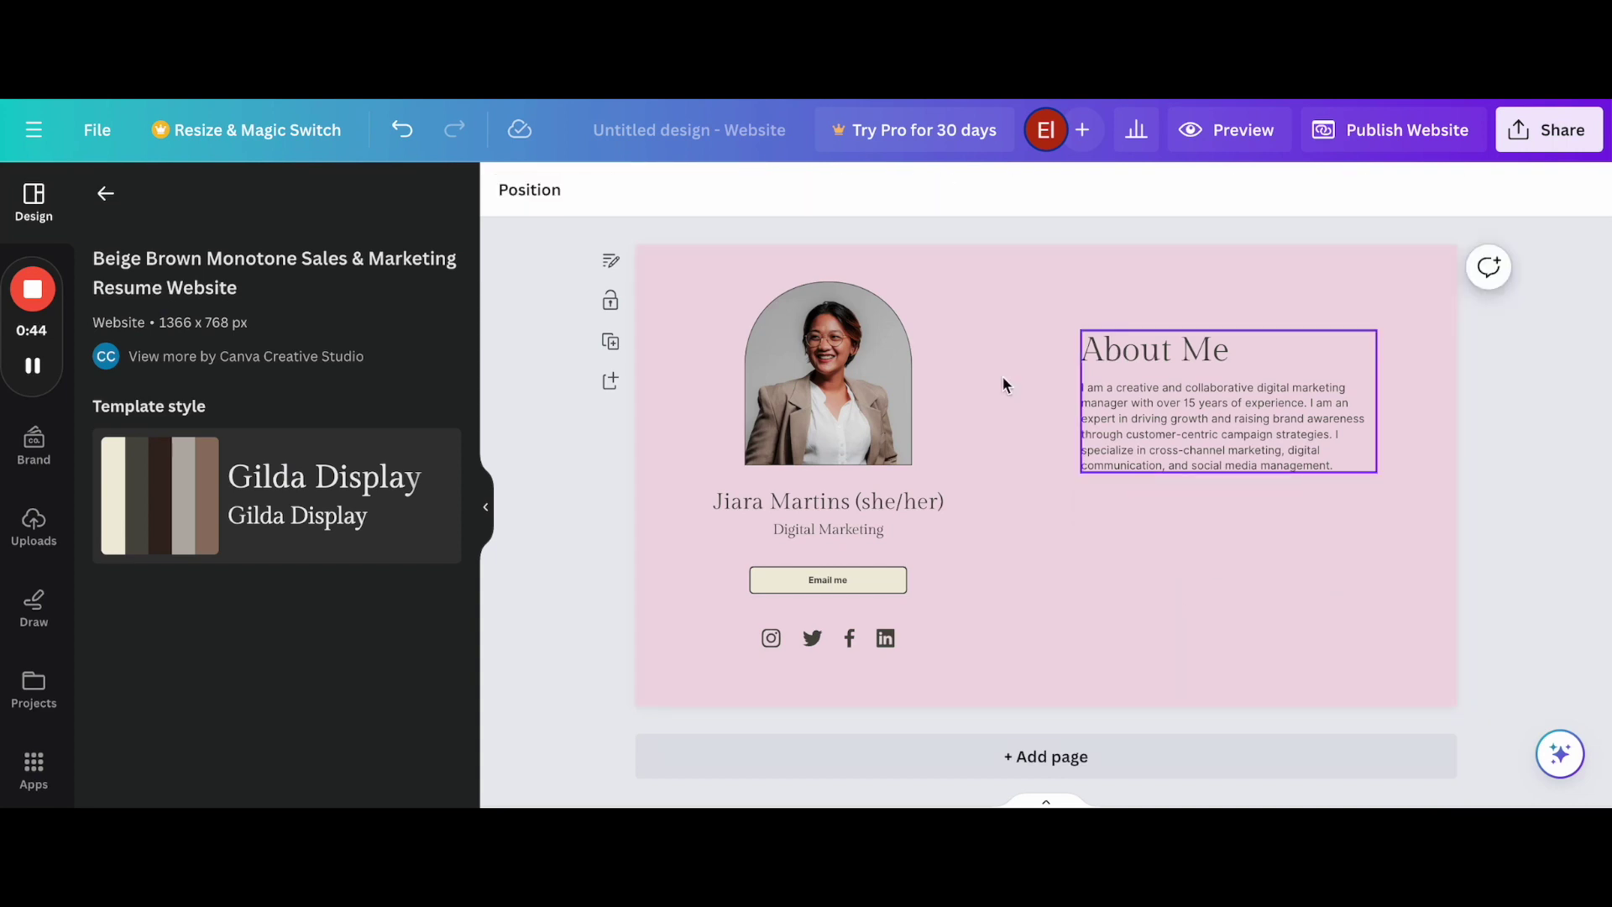
# - Publish the About Me page as a website and copy its live link
pyautogui.click(1375, 136)
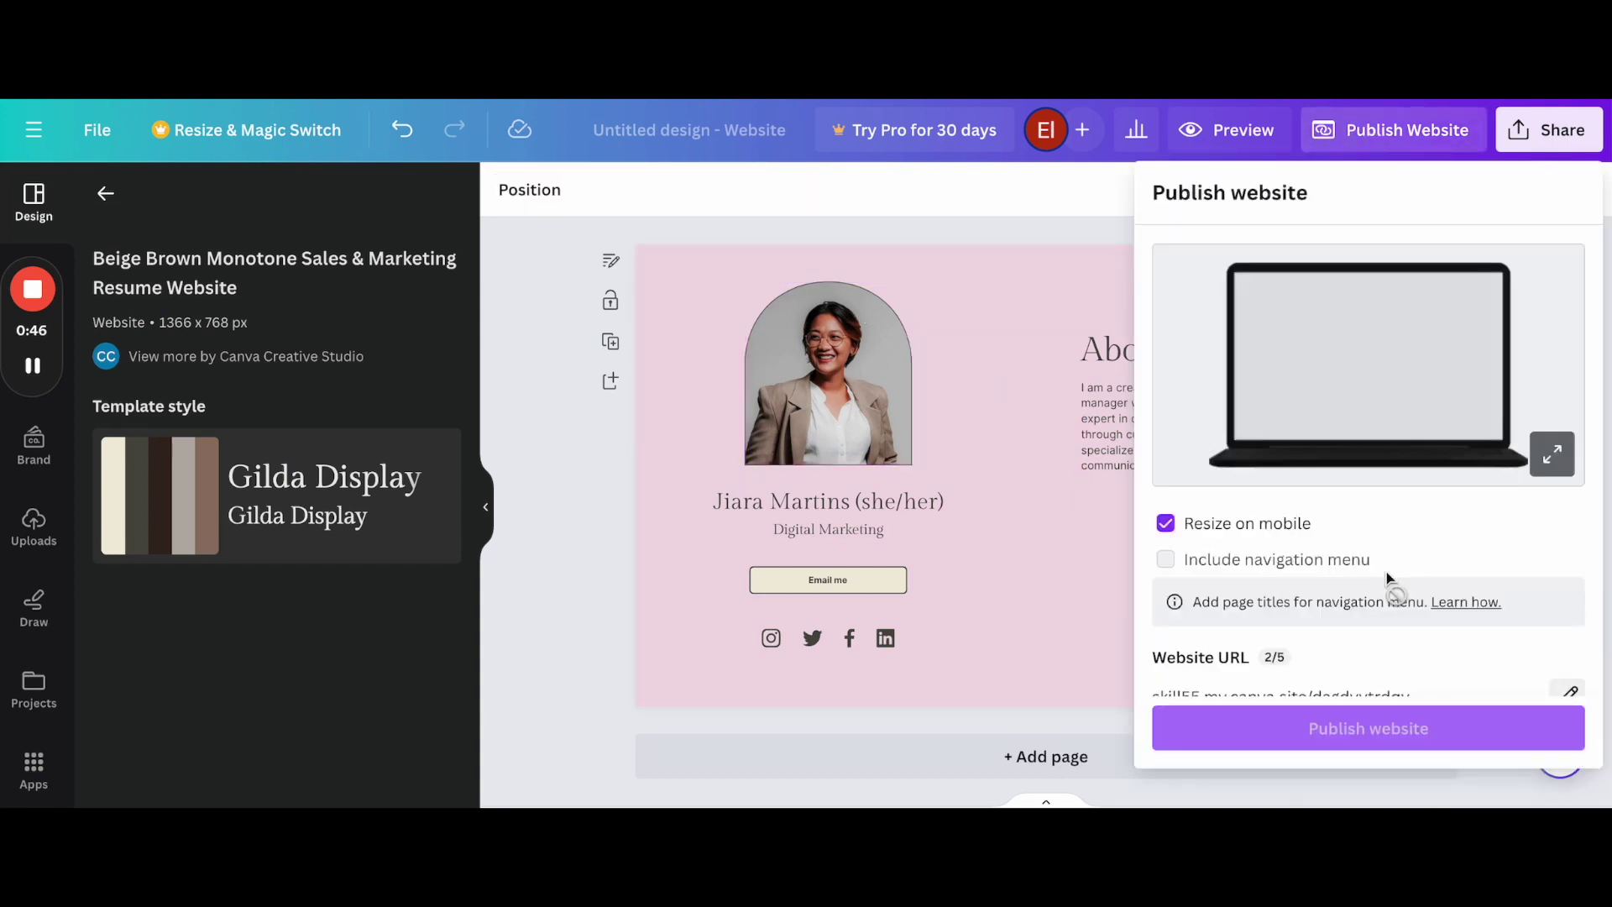
pyautogui.click(1390, 738)
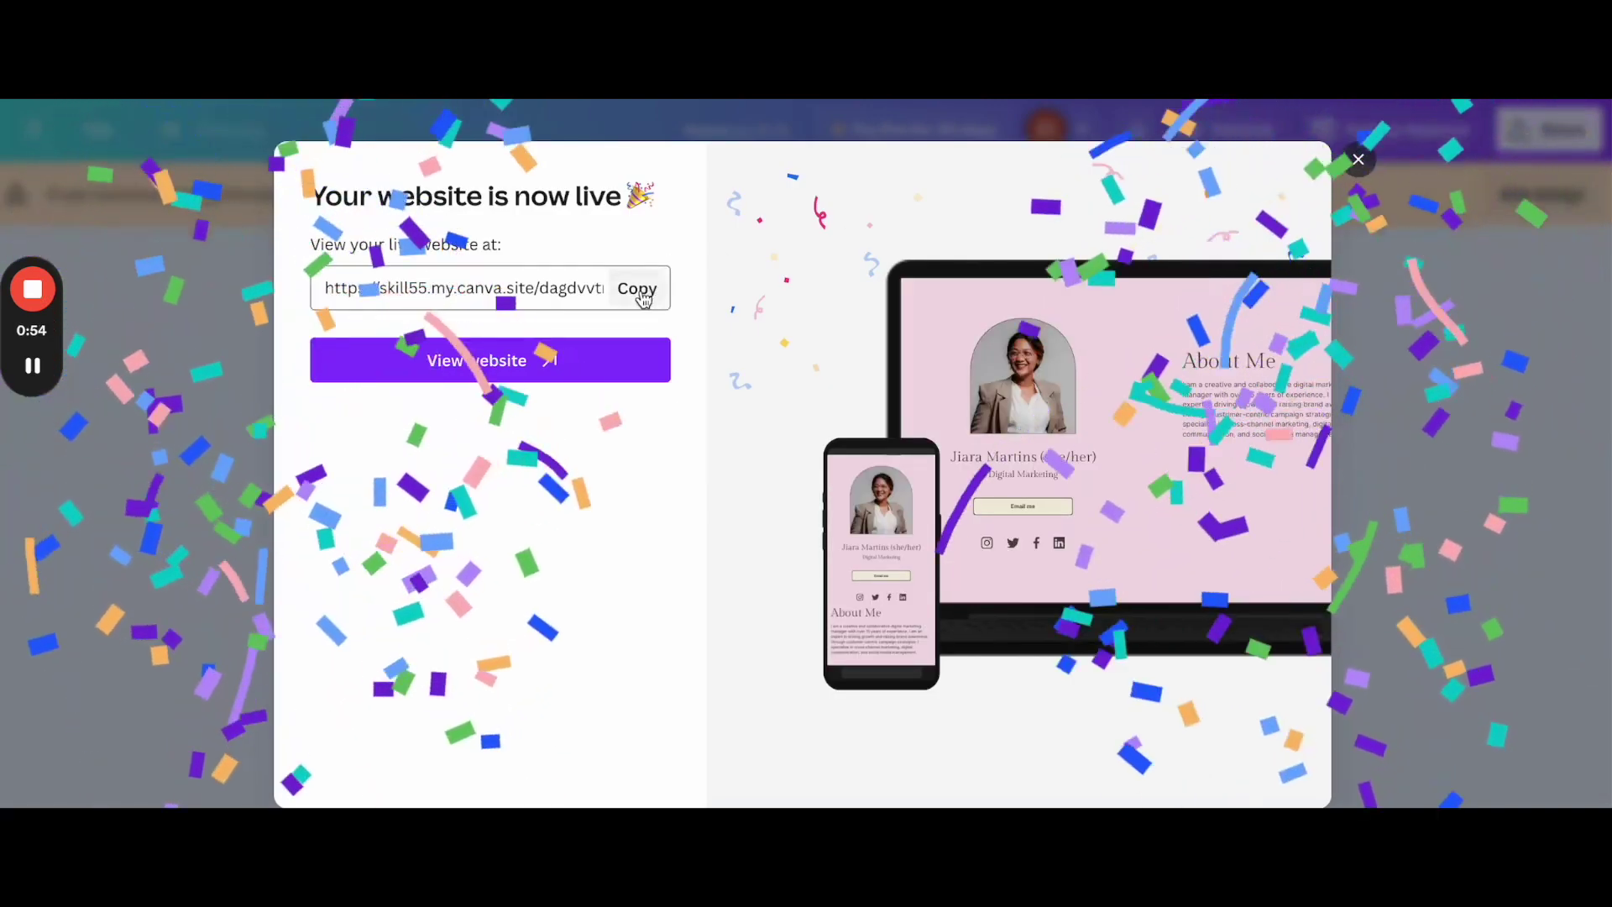
pyautogui.click(637, 289)
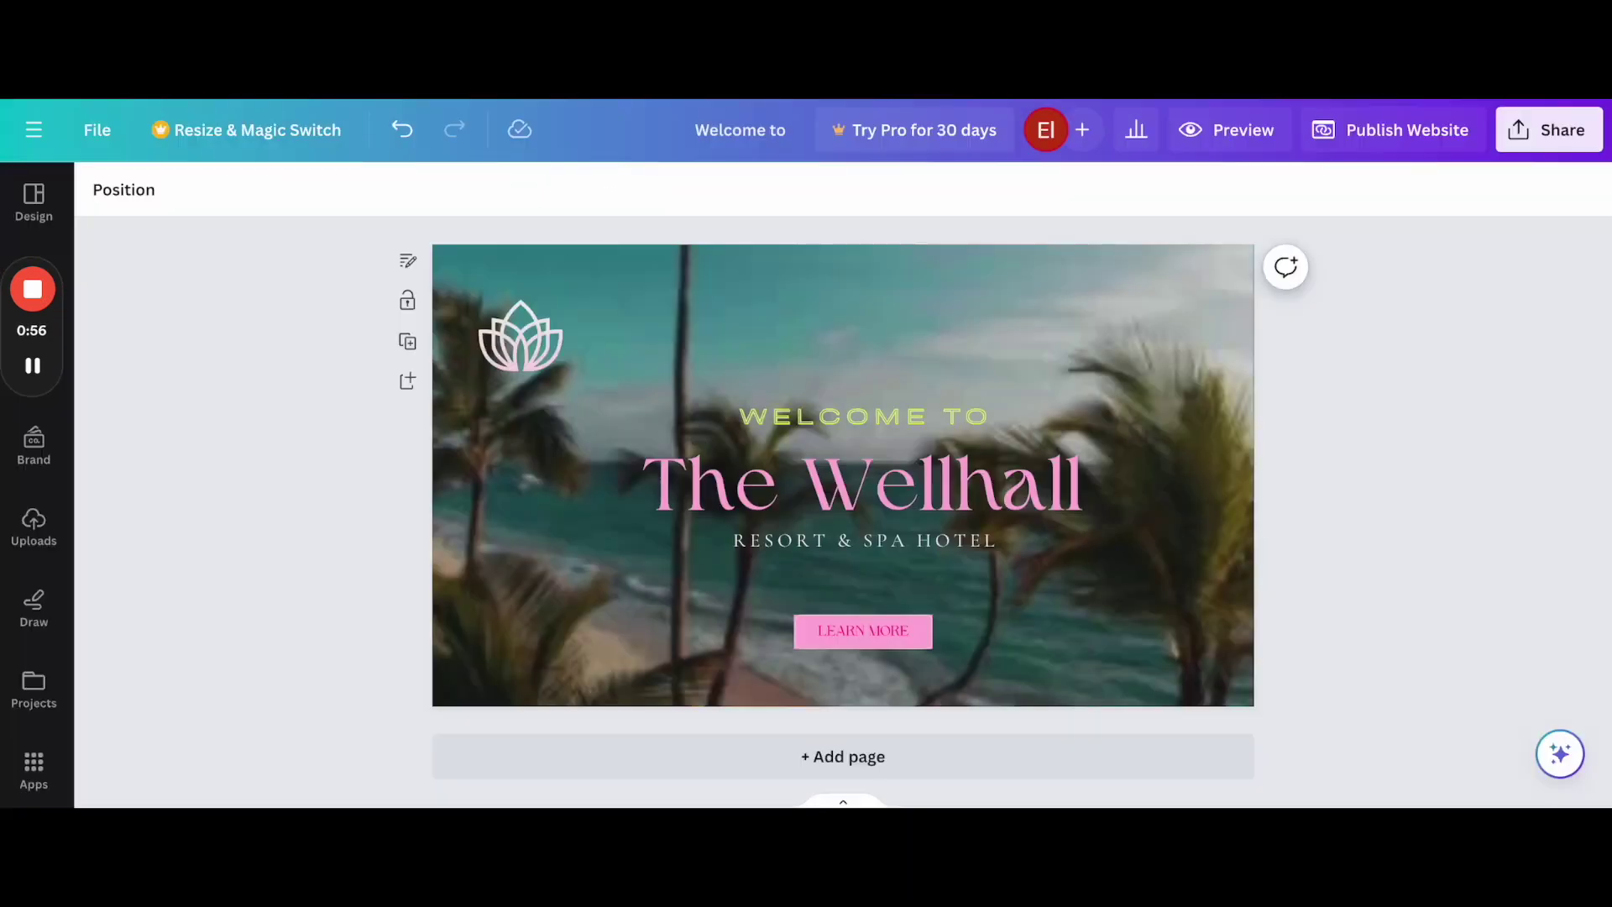
# - Add a new heading text box and move it above WELCOME TO
pyautogui.click(689, 324)
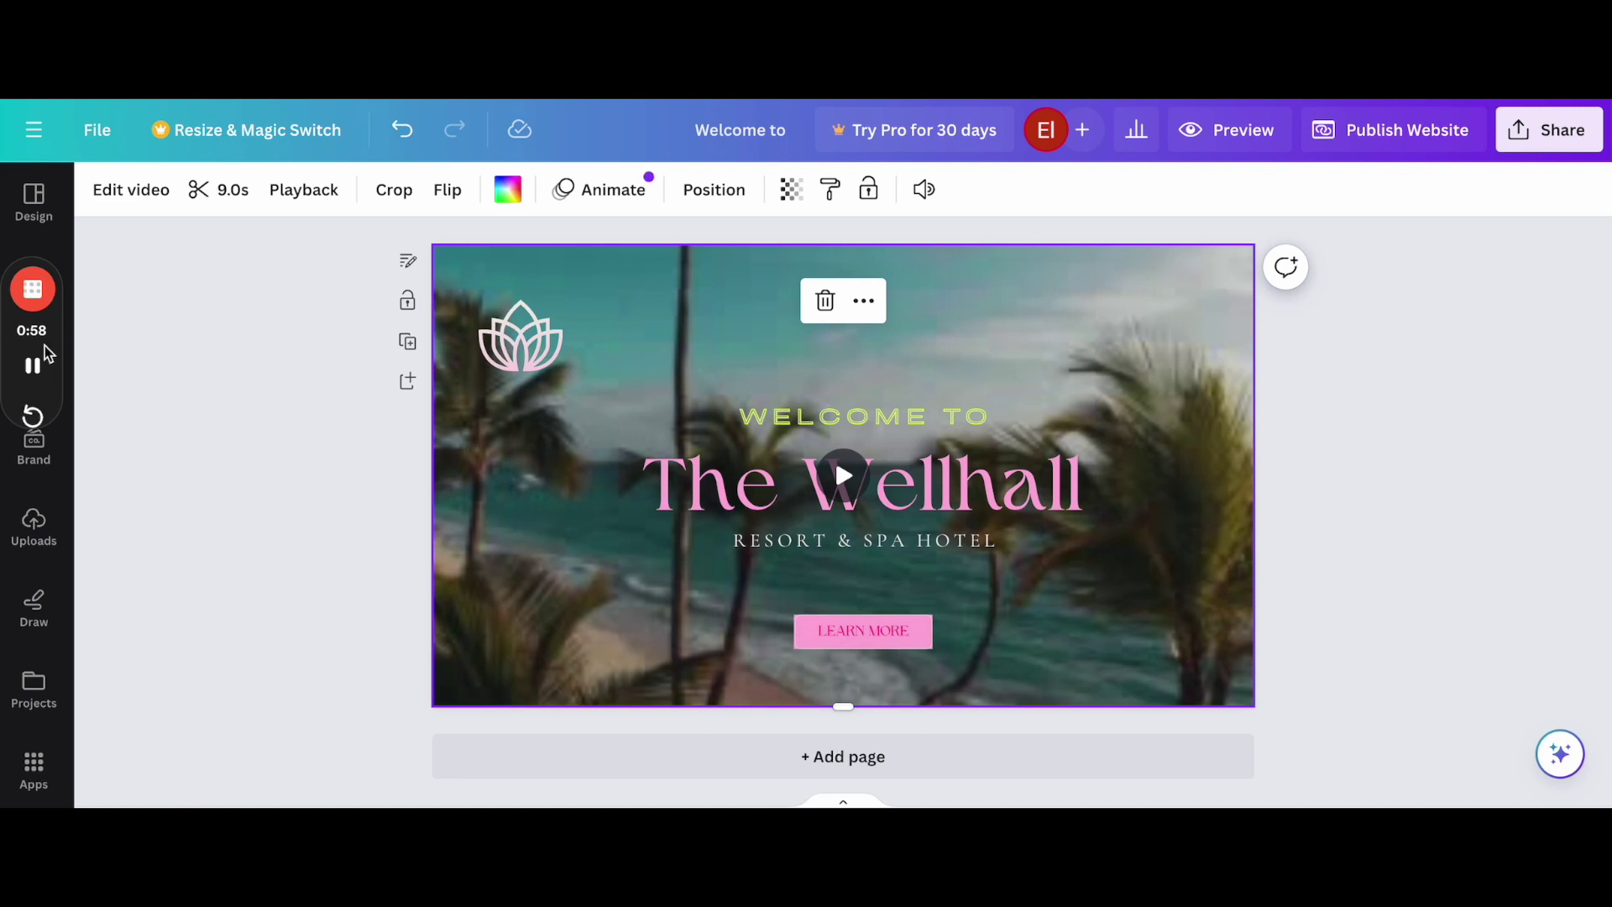
pyautogui.moveTo(59, 325); pyautogui.dragTo(55, 391)
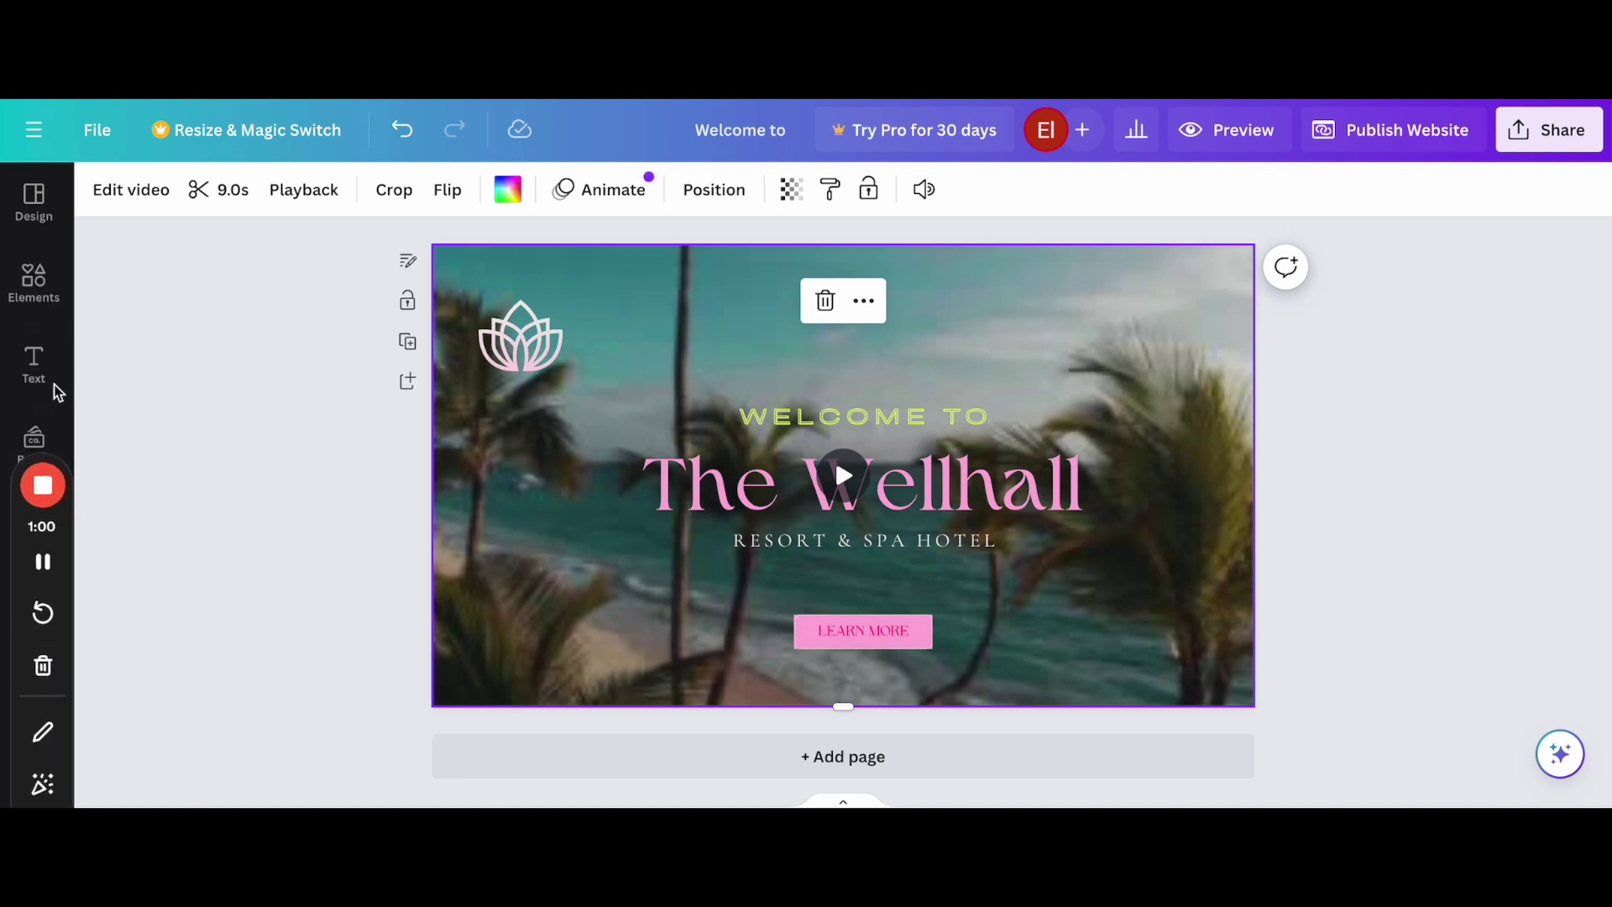
pyautogui.click(32, 365)
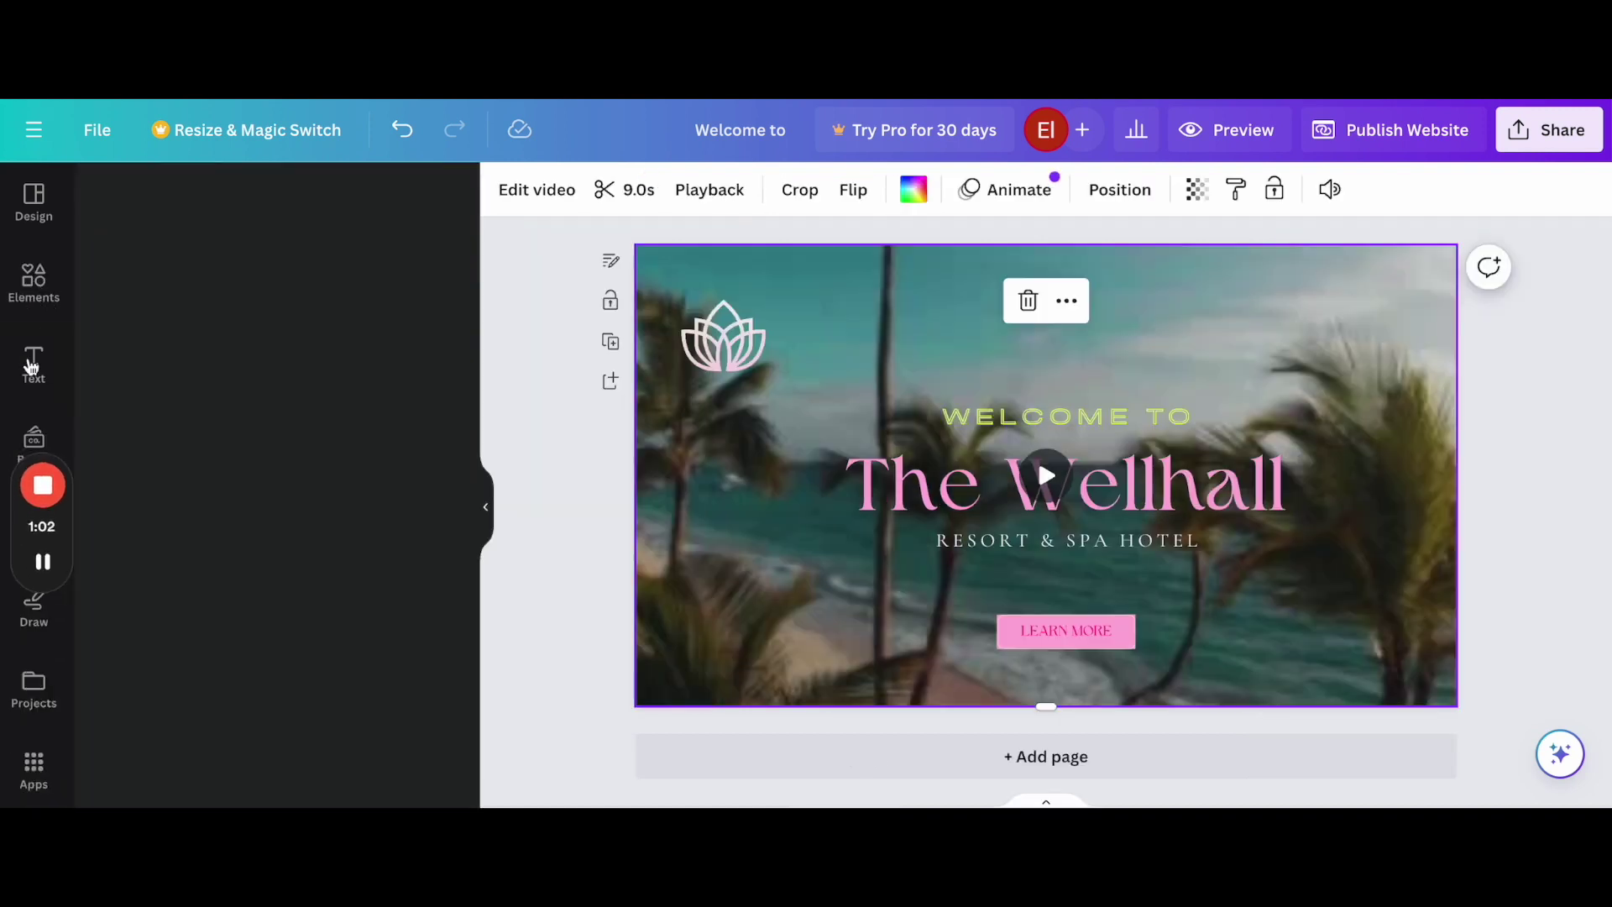
pyautogui.click(240, 451)
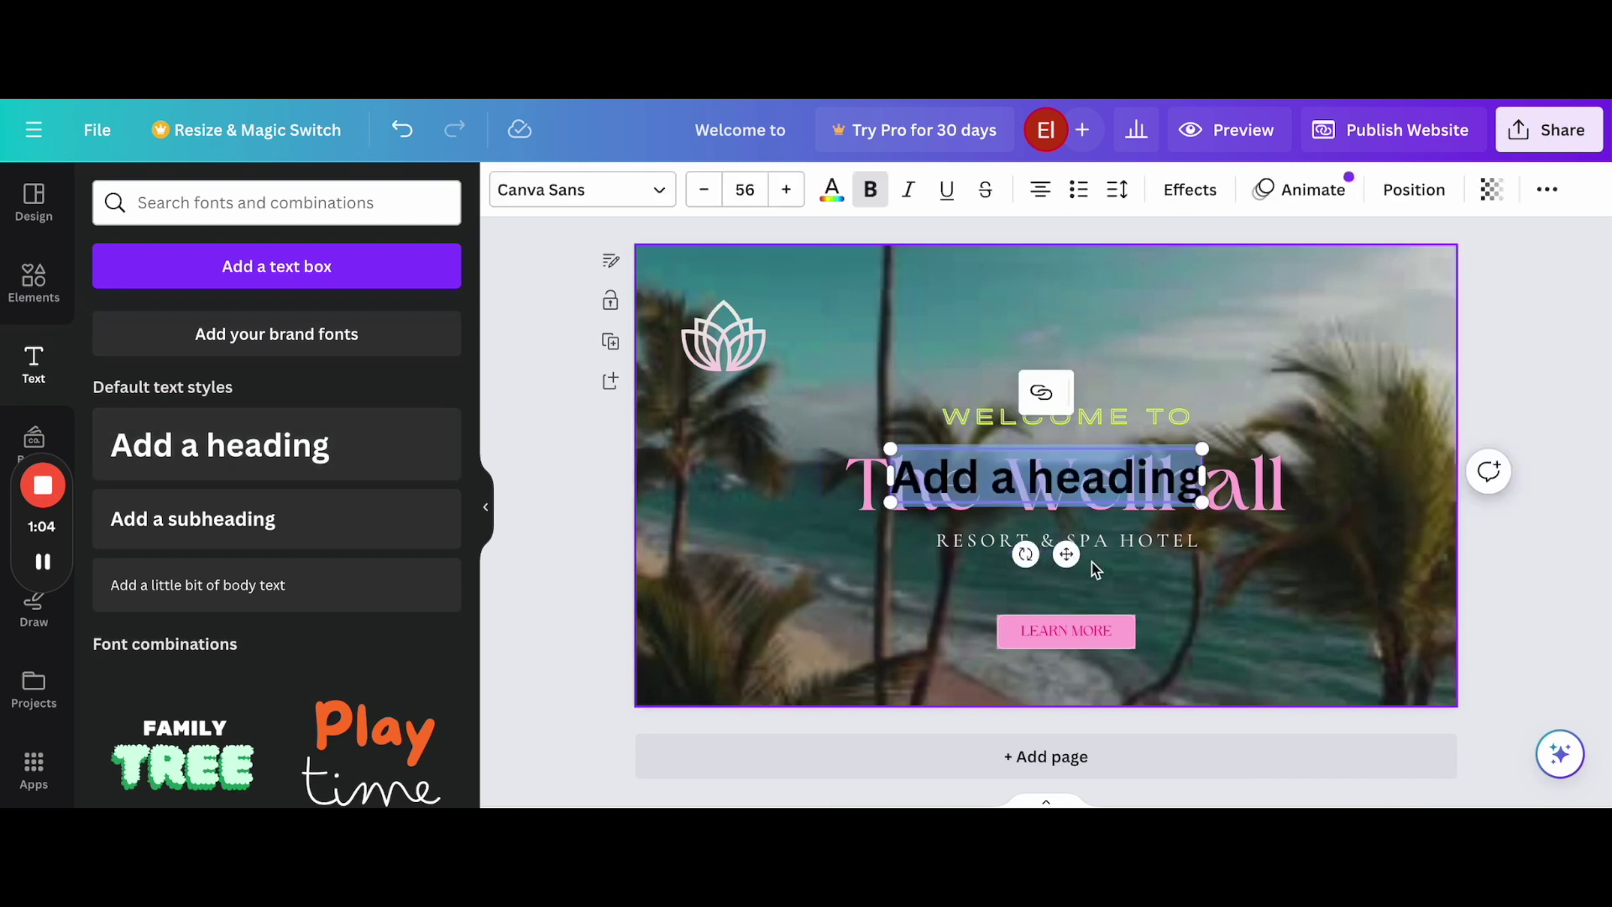
pyautogui.moveTo(1066, 555); pyautogui.dragTo(1004, 416)
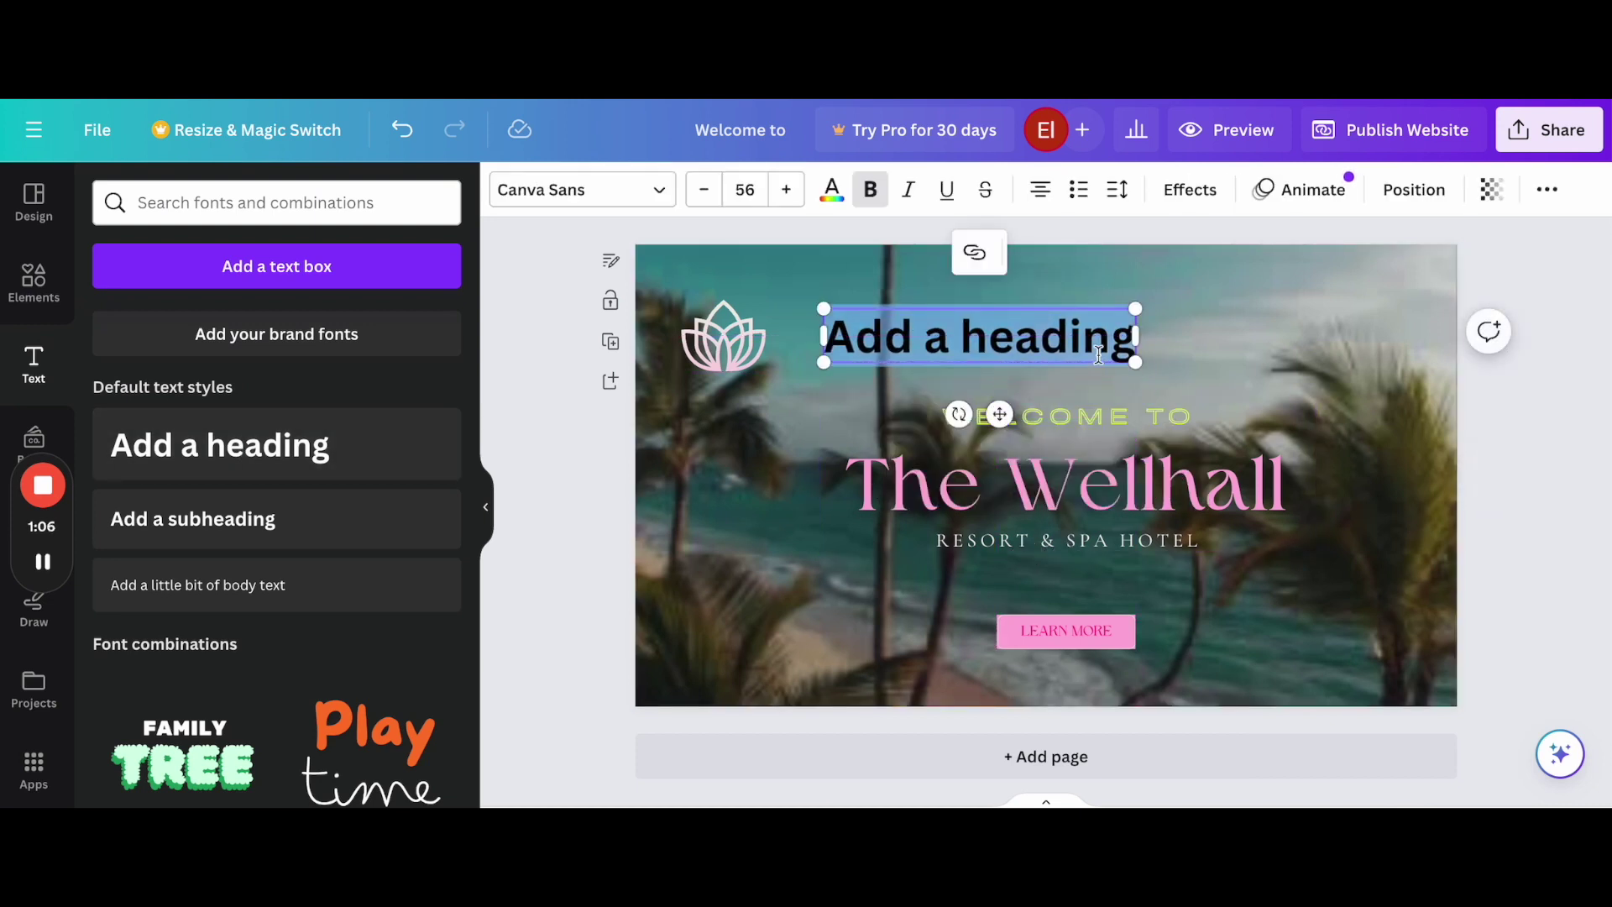
# - Replace the placeholder heading text with 'About Me'
pyautogui.rightClick(1049, 340)
pyautogui.click(1257, 282)
pyautogui.click(941, 337)
pyautogui.moveTo(829, 333); pyautogui.dragTo(1090, 338)
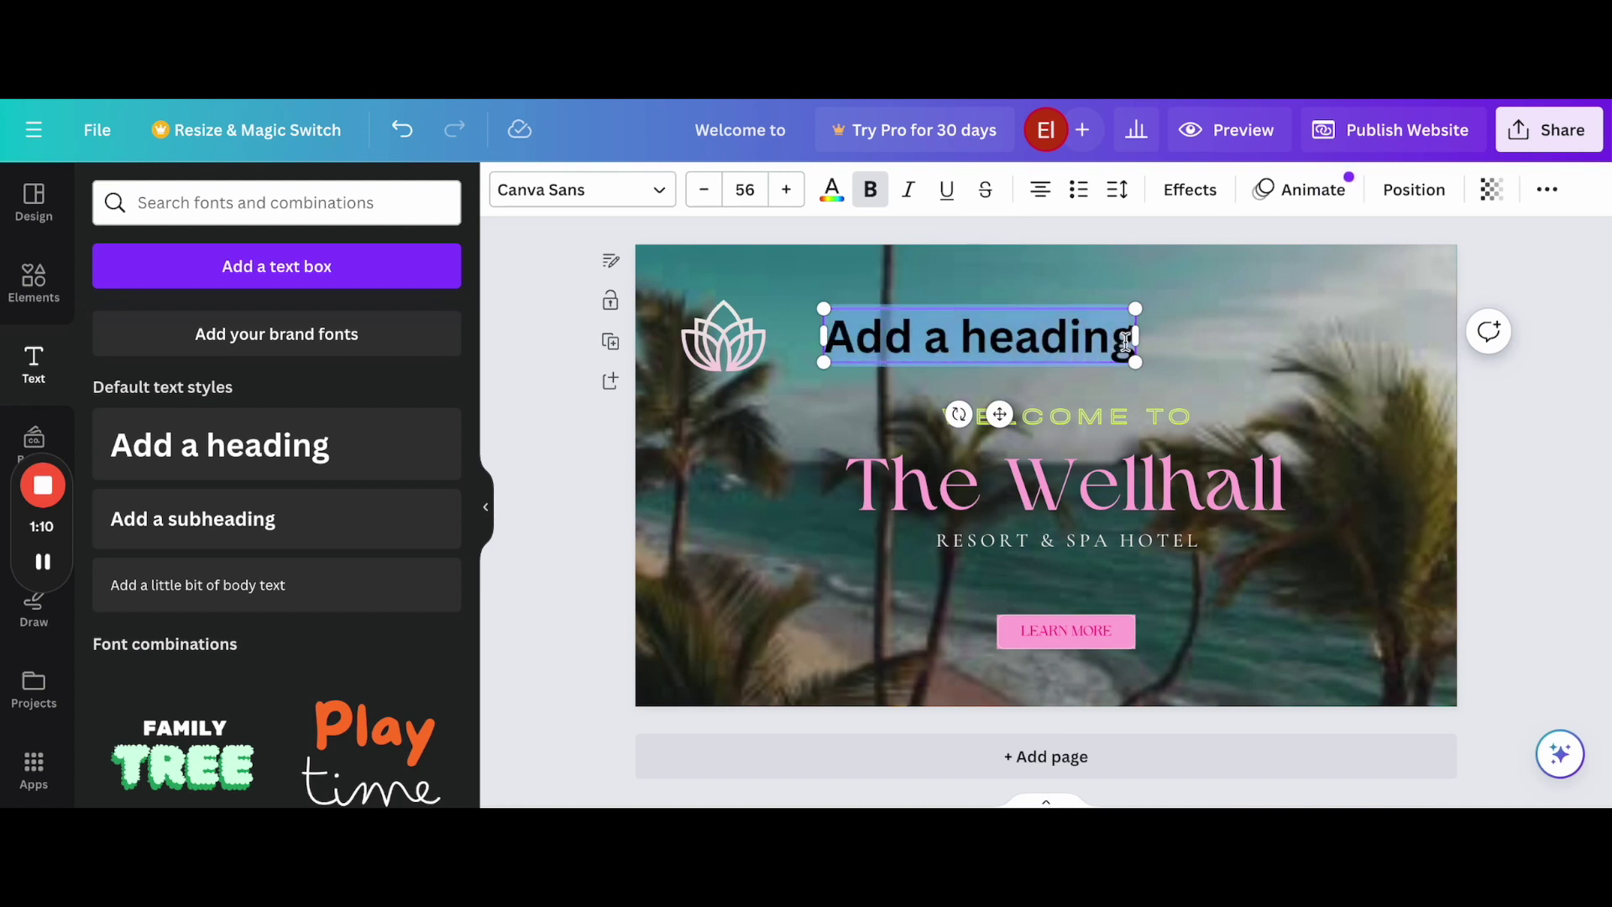
pyautogui.write('Abo')
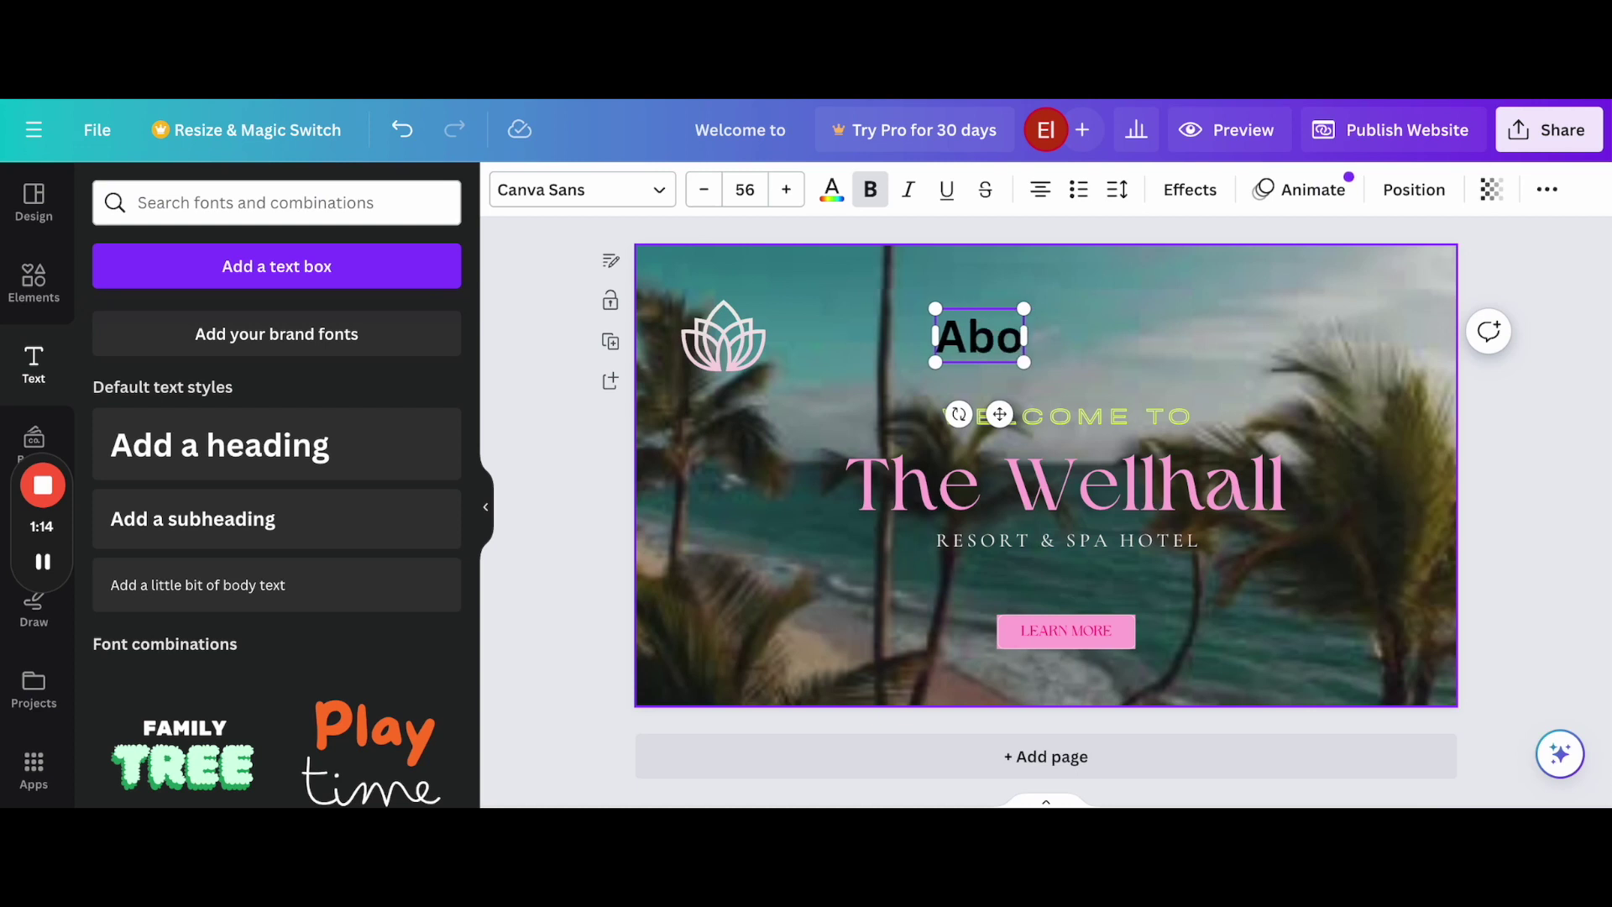
pyautogui.write('ut Me')
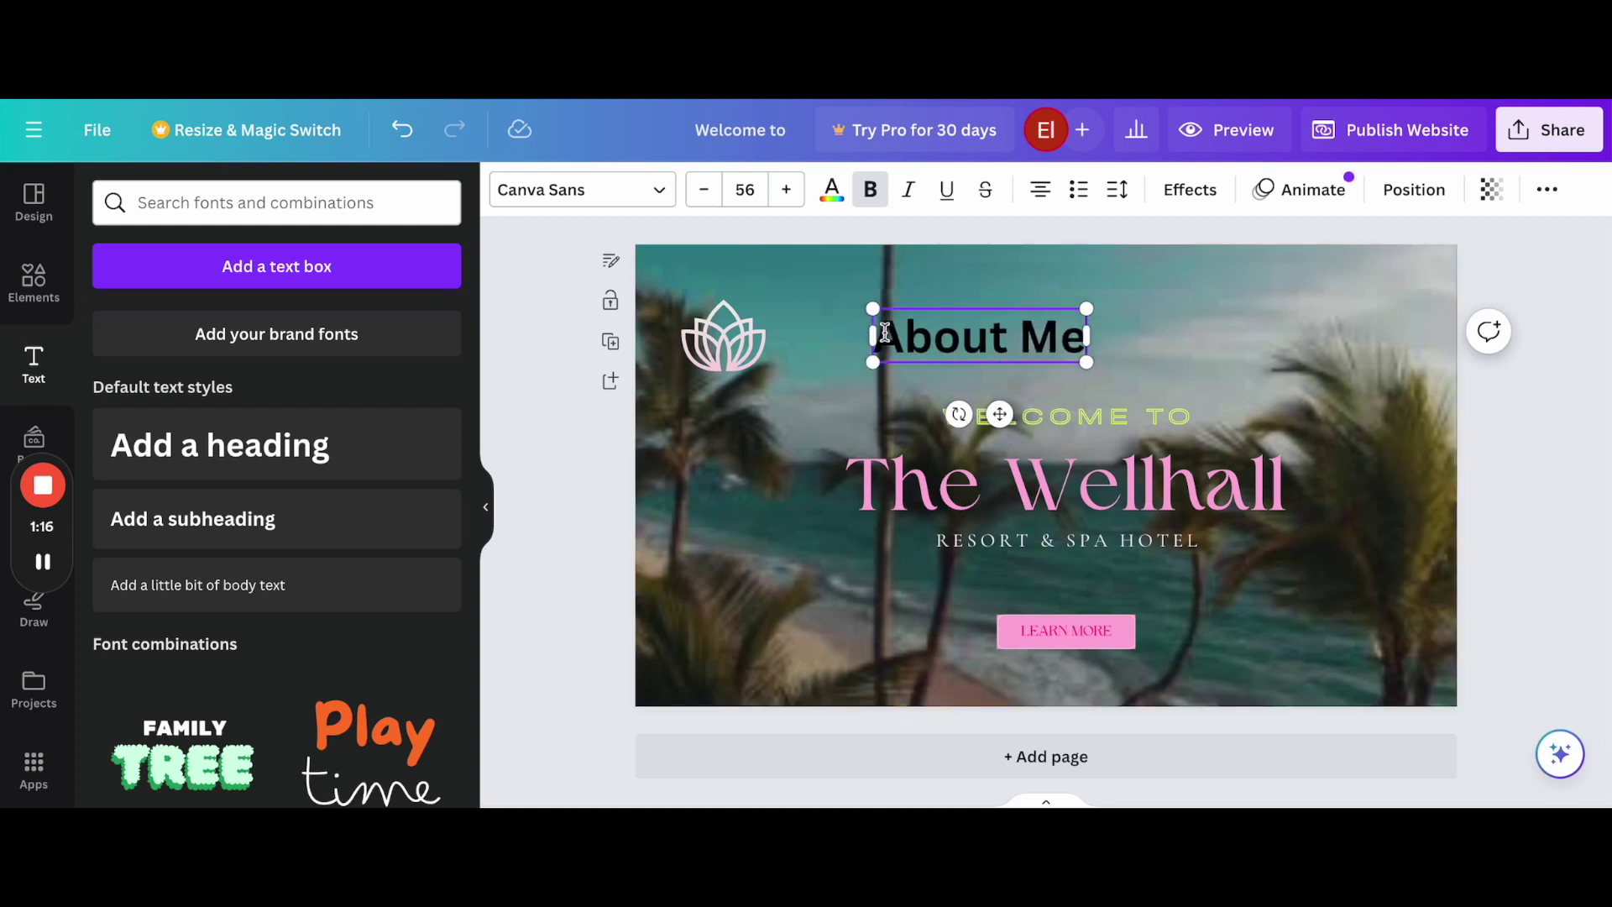
pyautogui.moveTo(874, 331); pyautogui.dragTo(1091, 345)
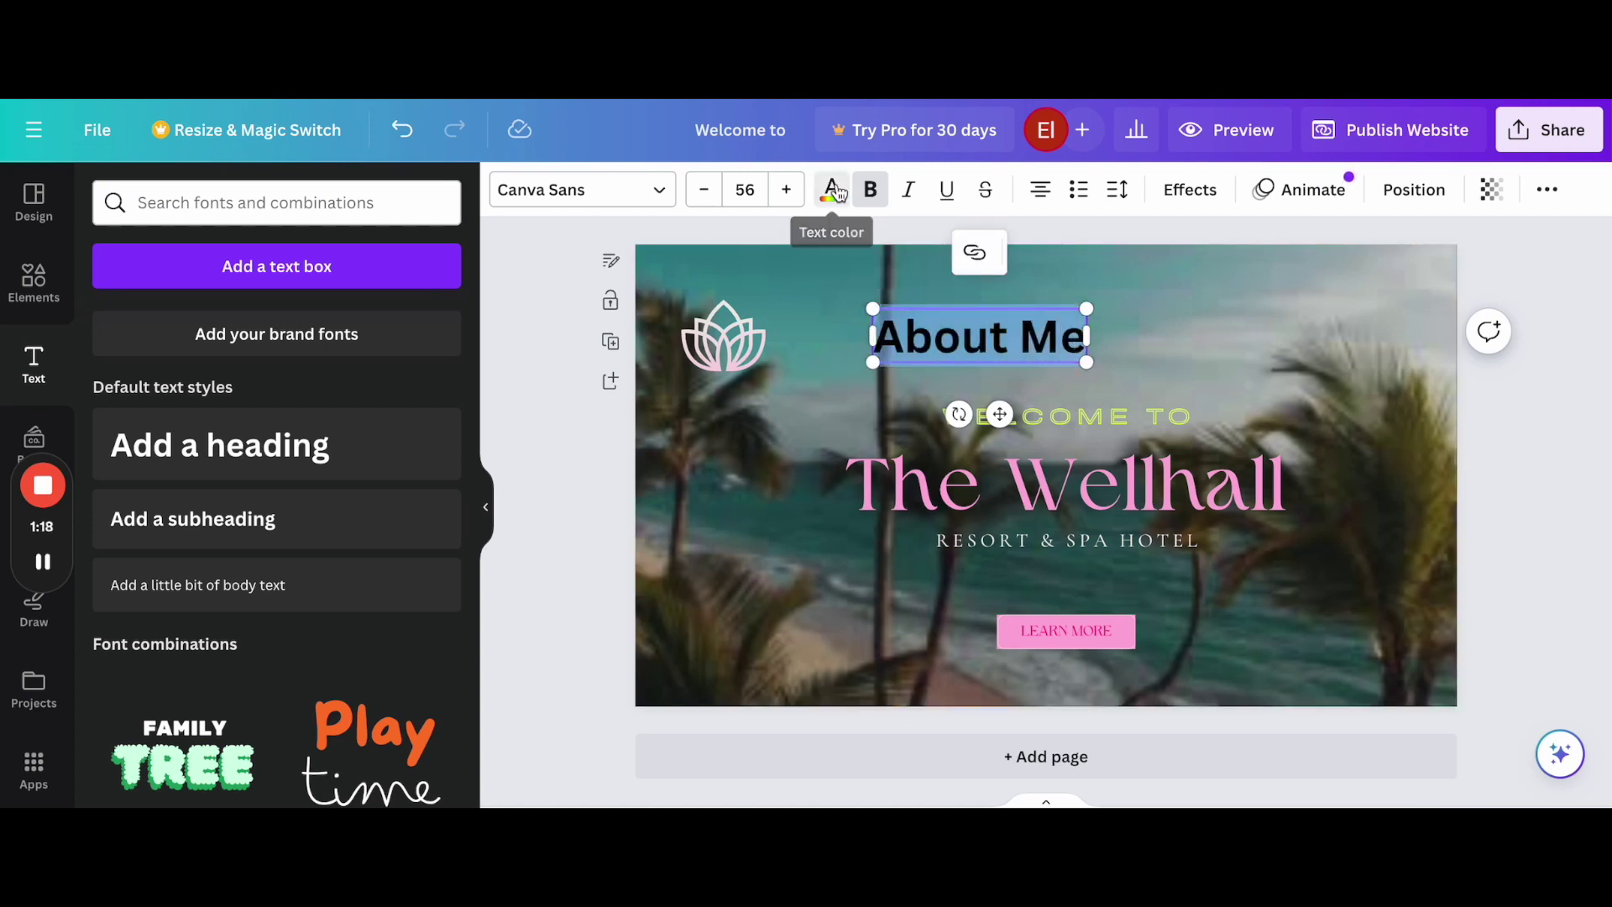
pyautogui.click(833, 191)
# - Style About Me pink, size 49, in Higuen Elegant Serif, beside the lotus logo
pyautogui.click(438, 329)
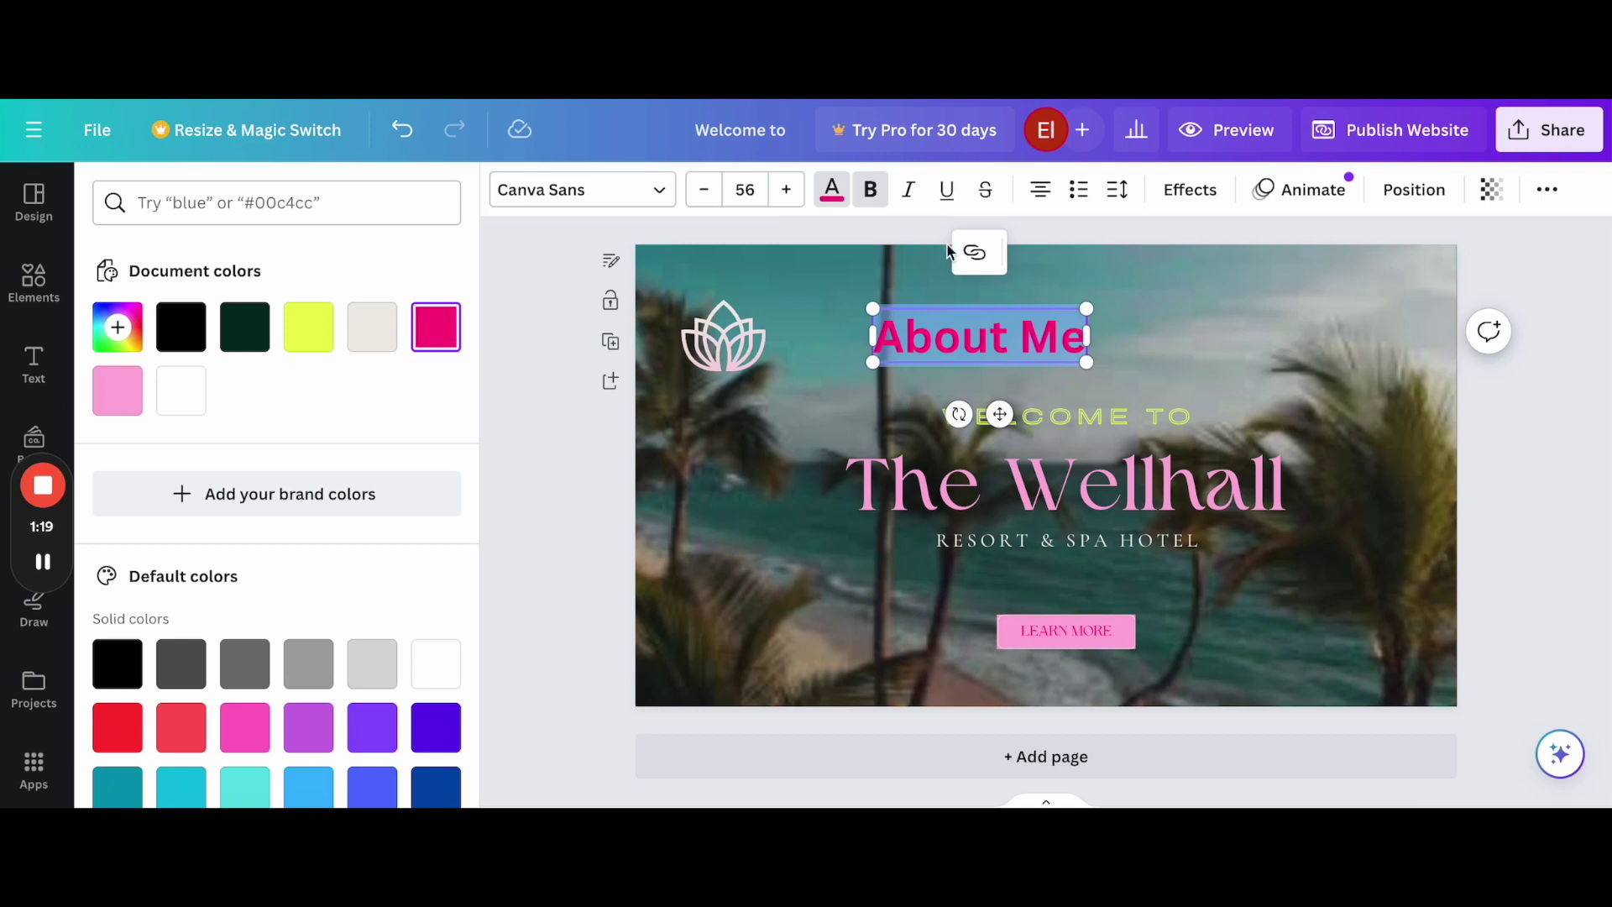
pyautogui.click(787, 189)
pyautogui.click(703, 190)
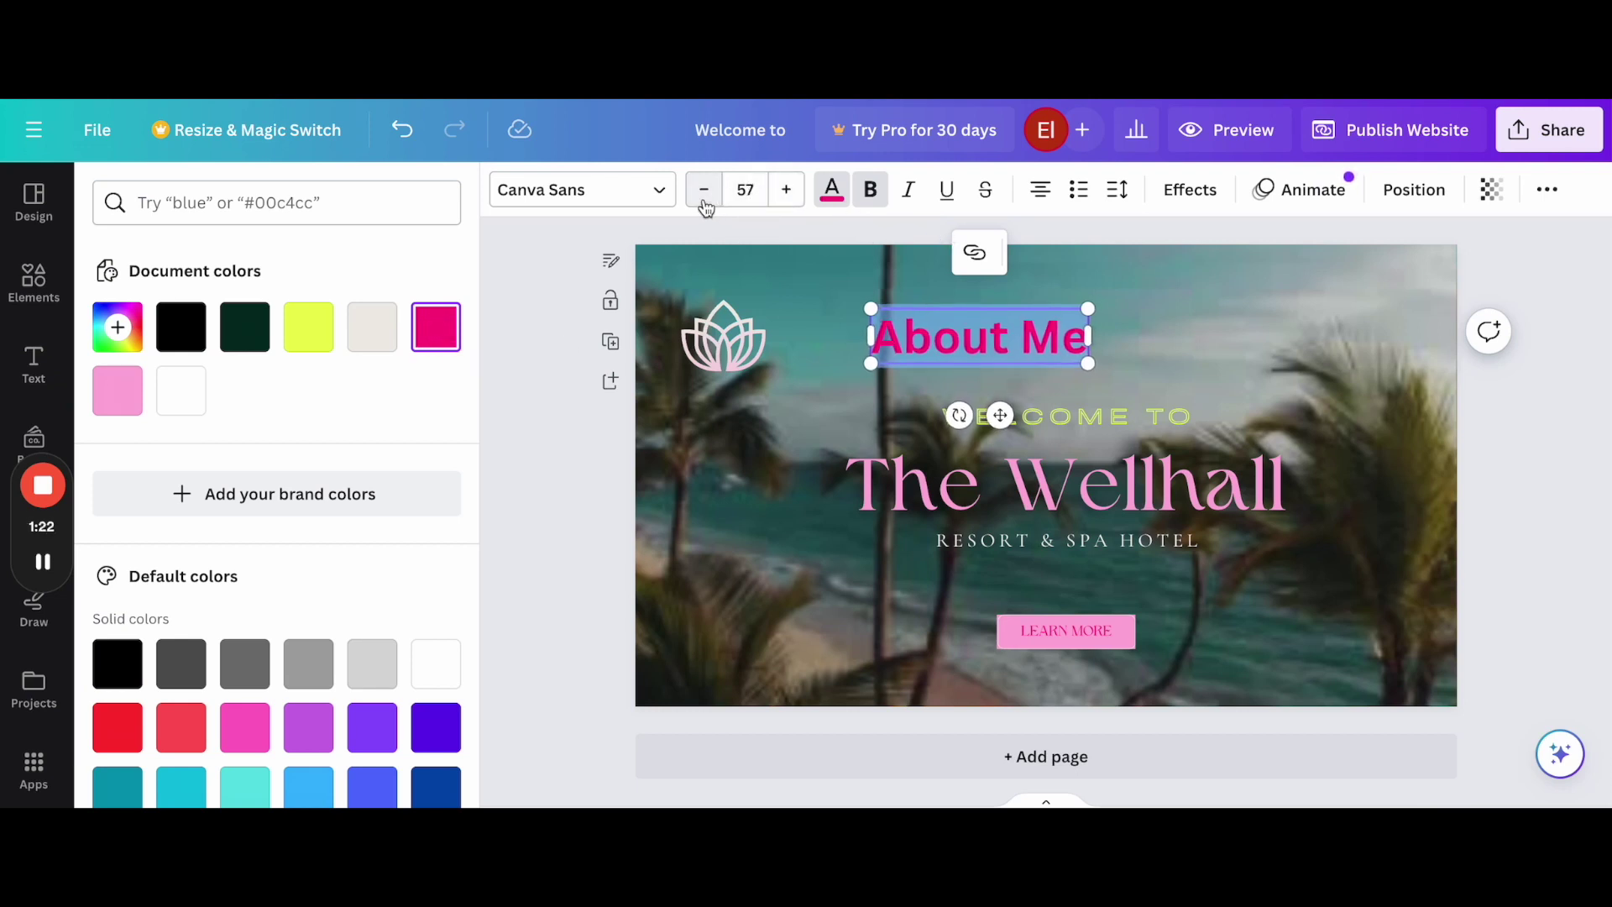
pyautogui.click(702, 189)
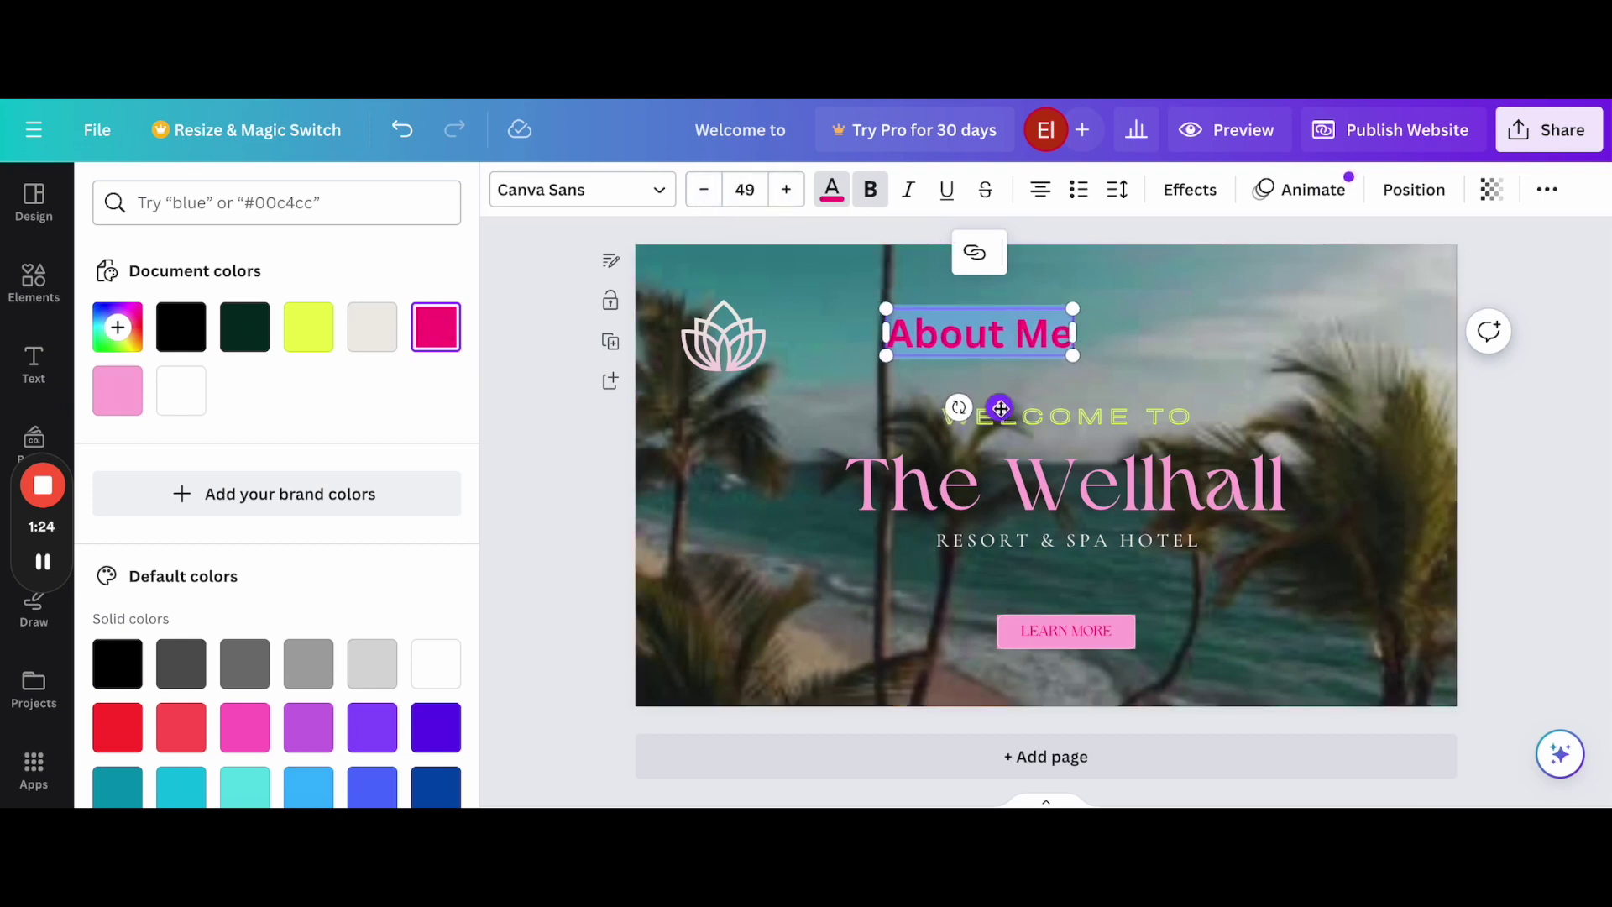
pyautogui.moveTo(999, 407); pyautogui.dragTo(954, 415)
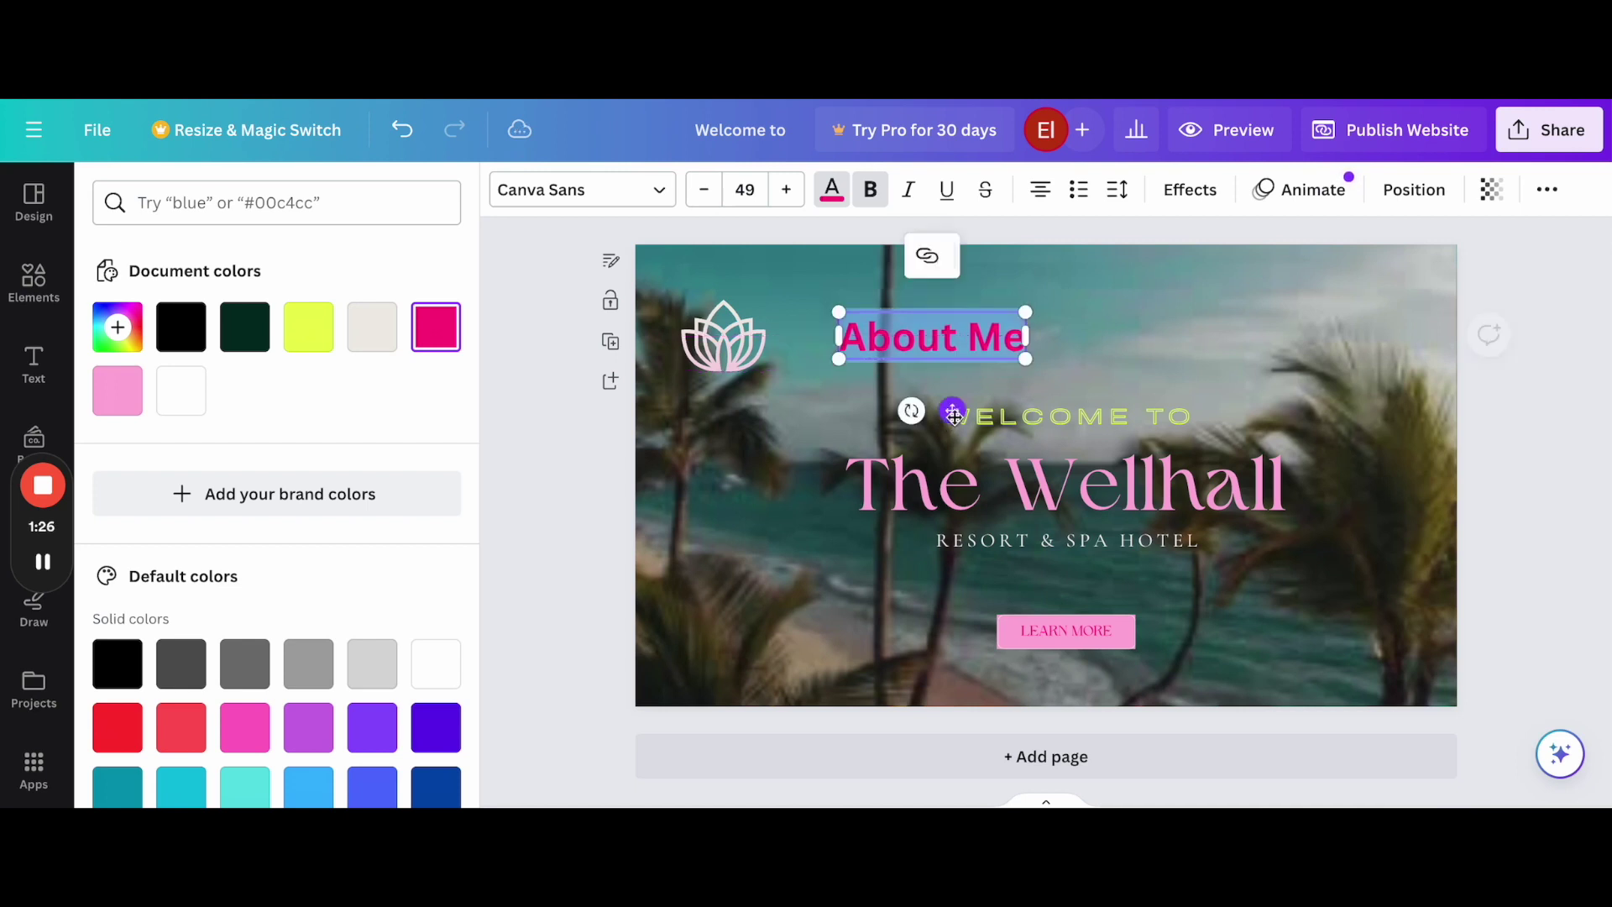
pyautogui.click(657, 189)
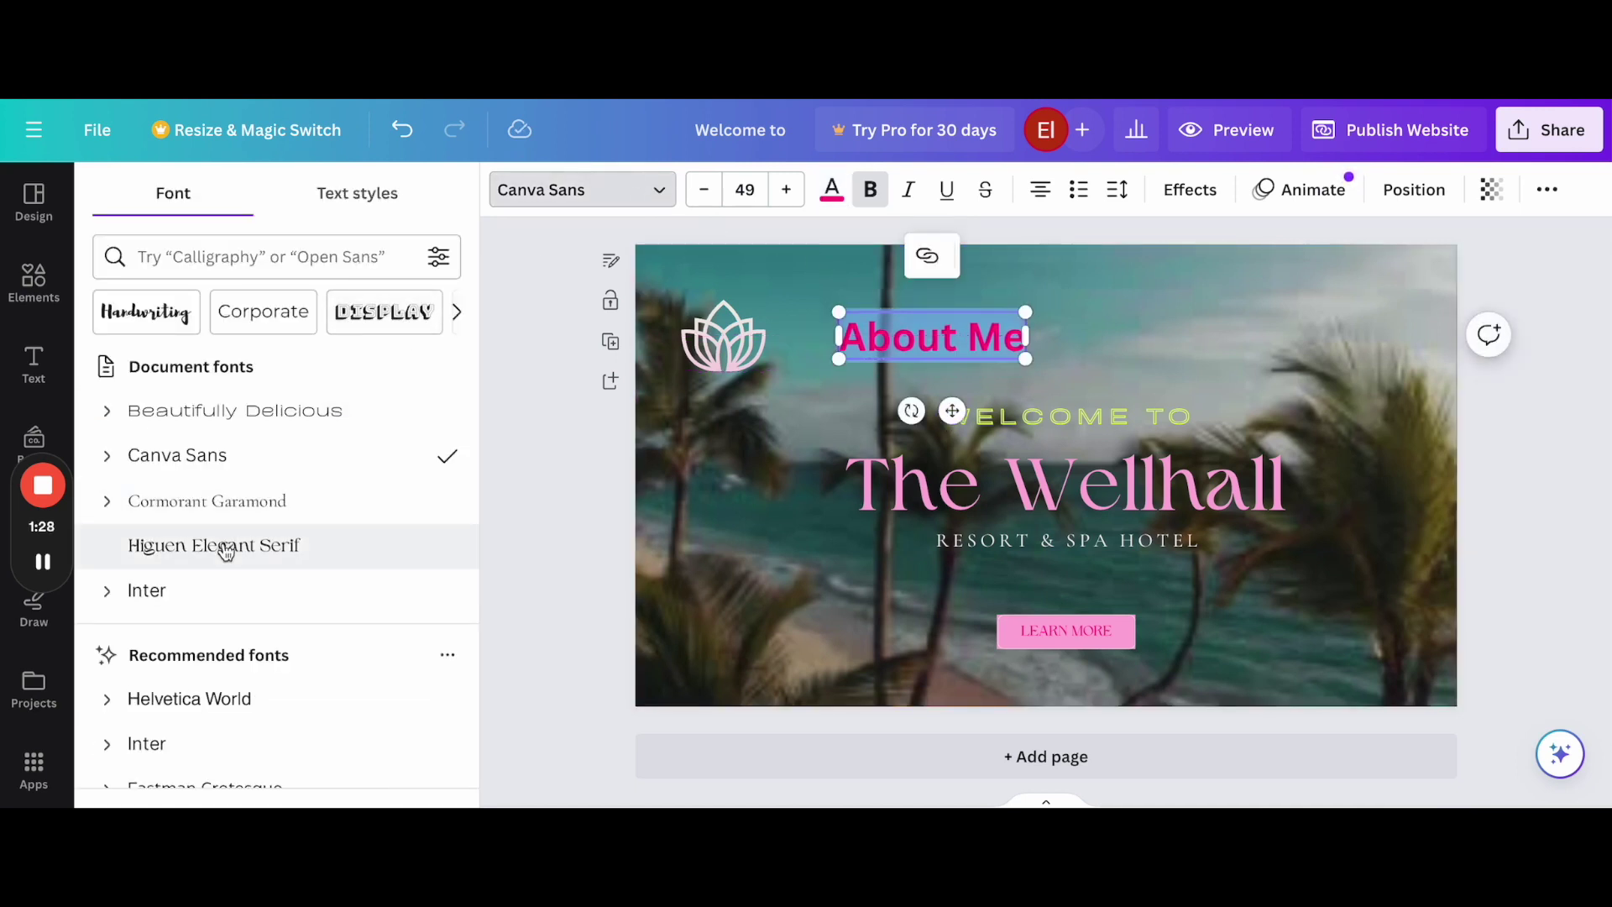
pyautogui.click(227, 545)
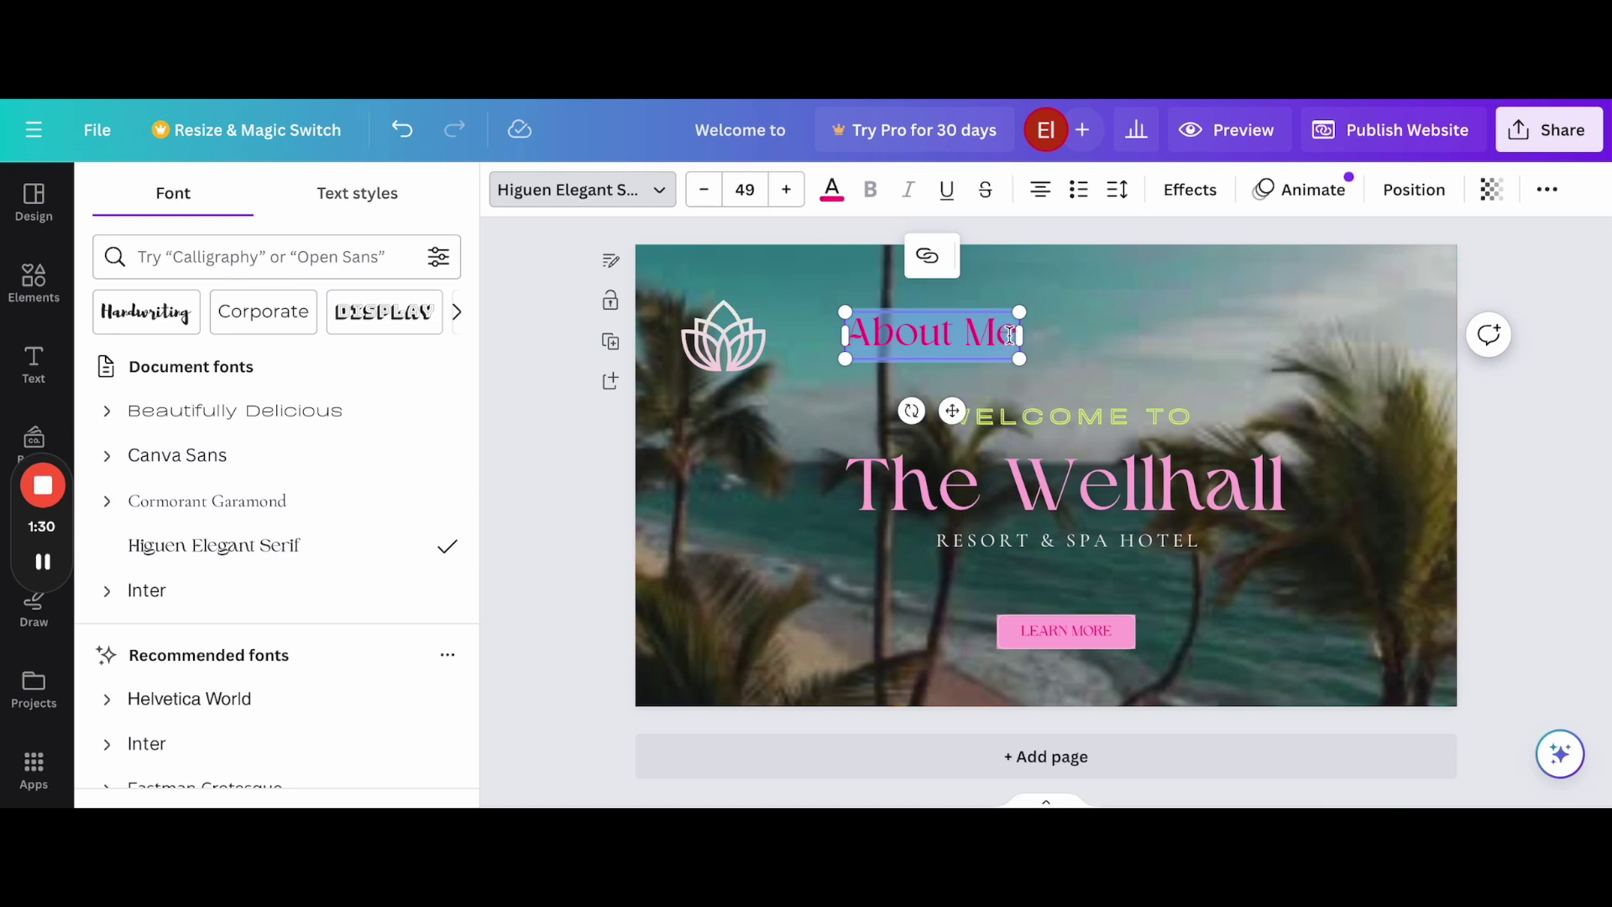
# - Reselect the About Me text box and bring up its options menu
pyautogui.click(969, 333)
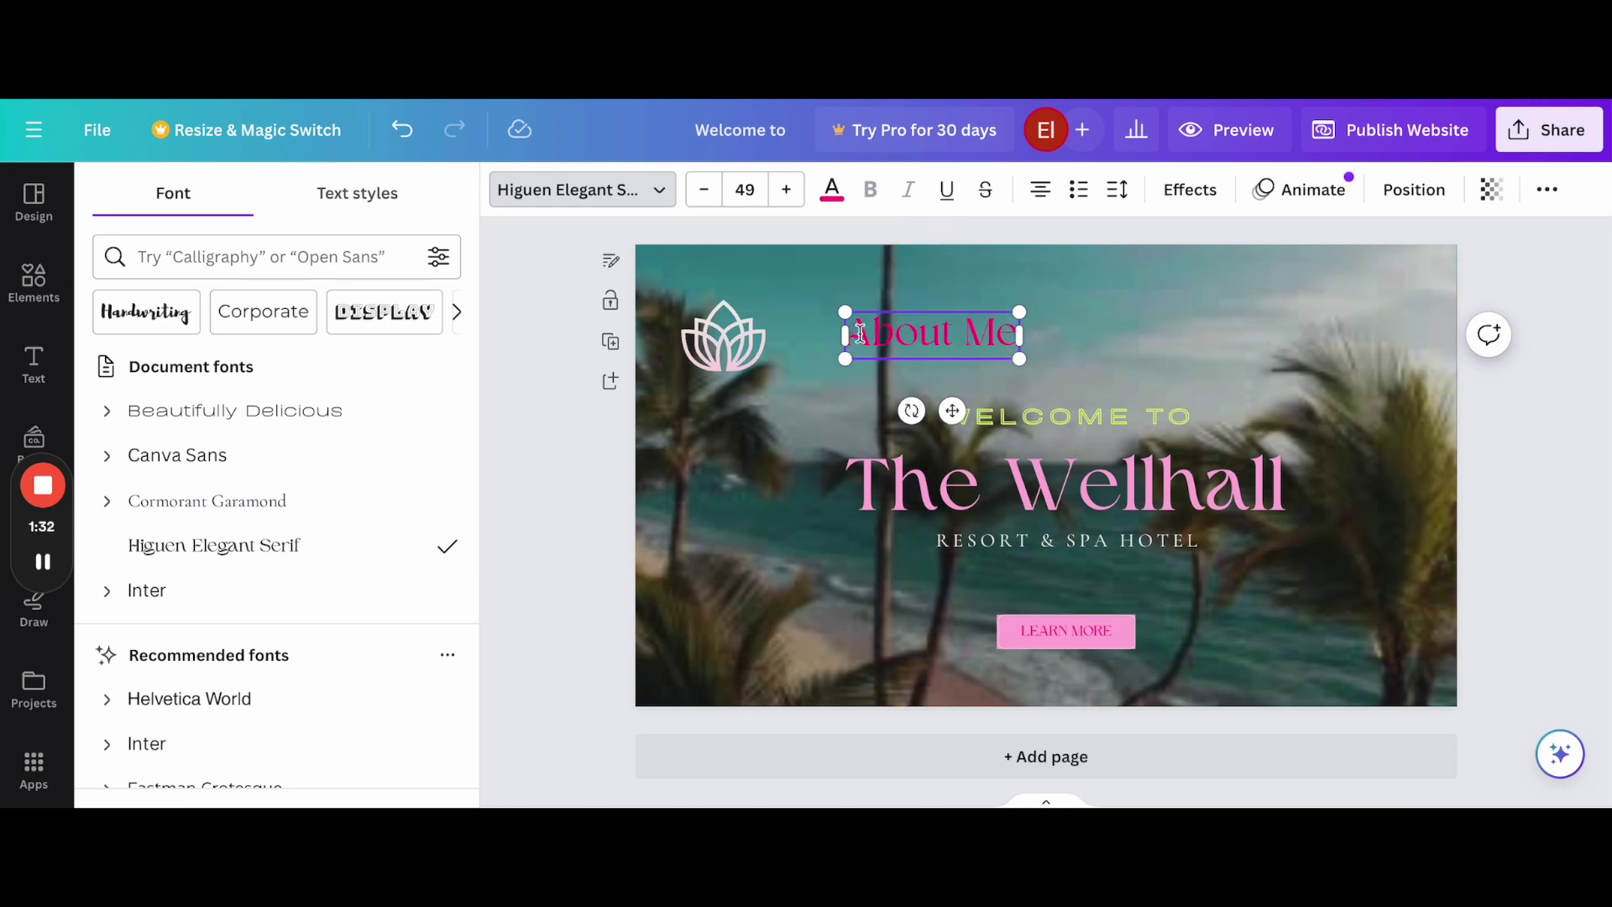
pyautogui.rightClick(861, 330)
pyautogui.click(1076, 267)
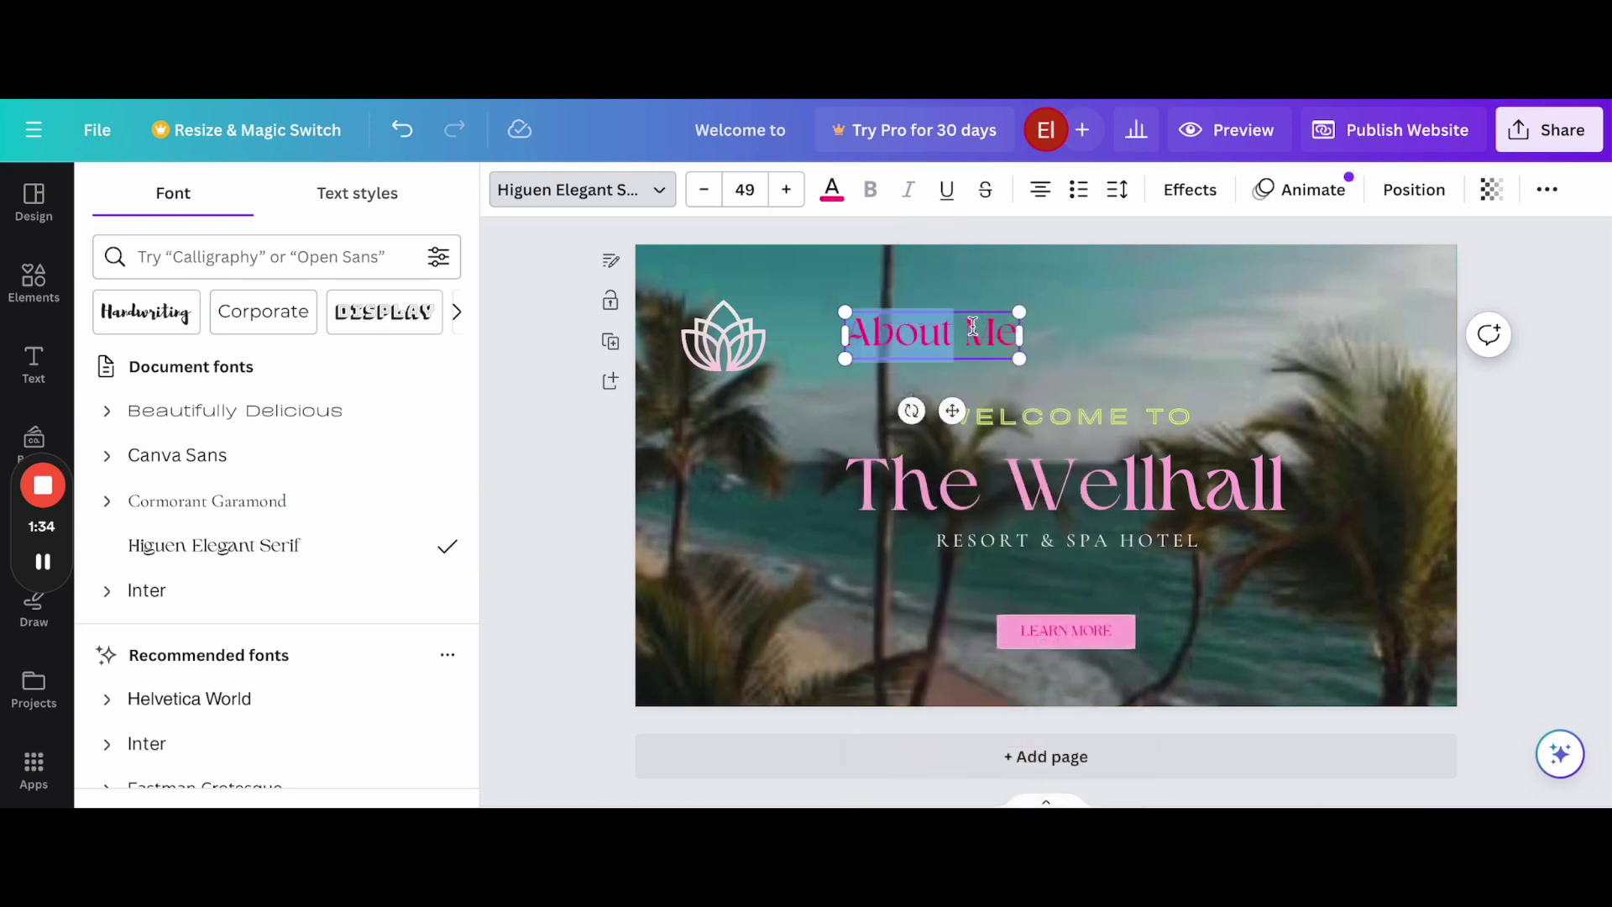
pyautogui.doubleClick(901, 332)
pyautogui.moveTo(857, 331); pyautogui.dragTo(982, 332)
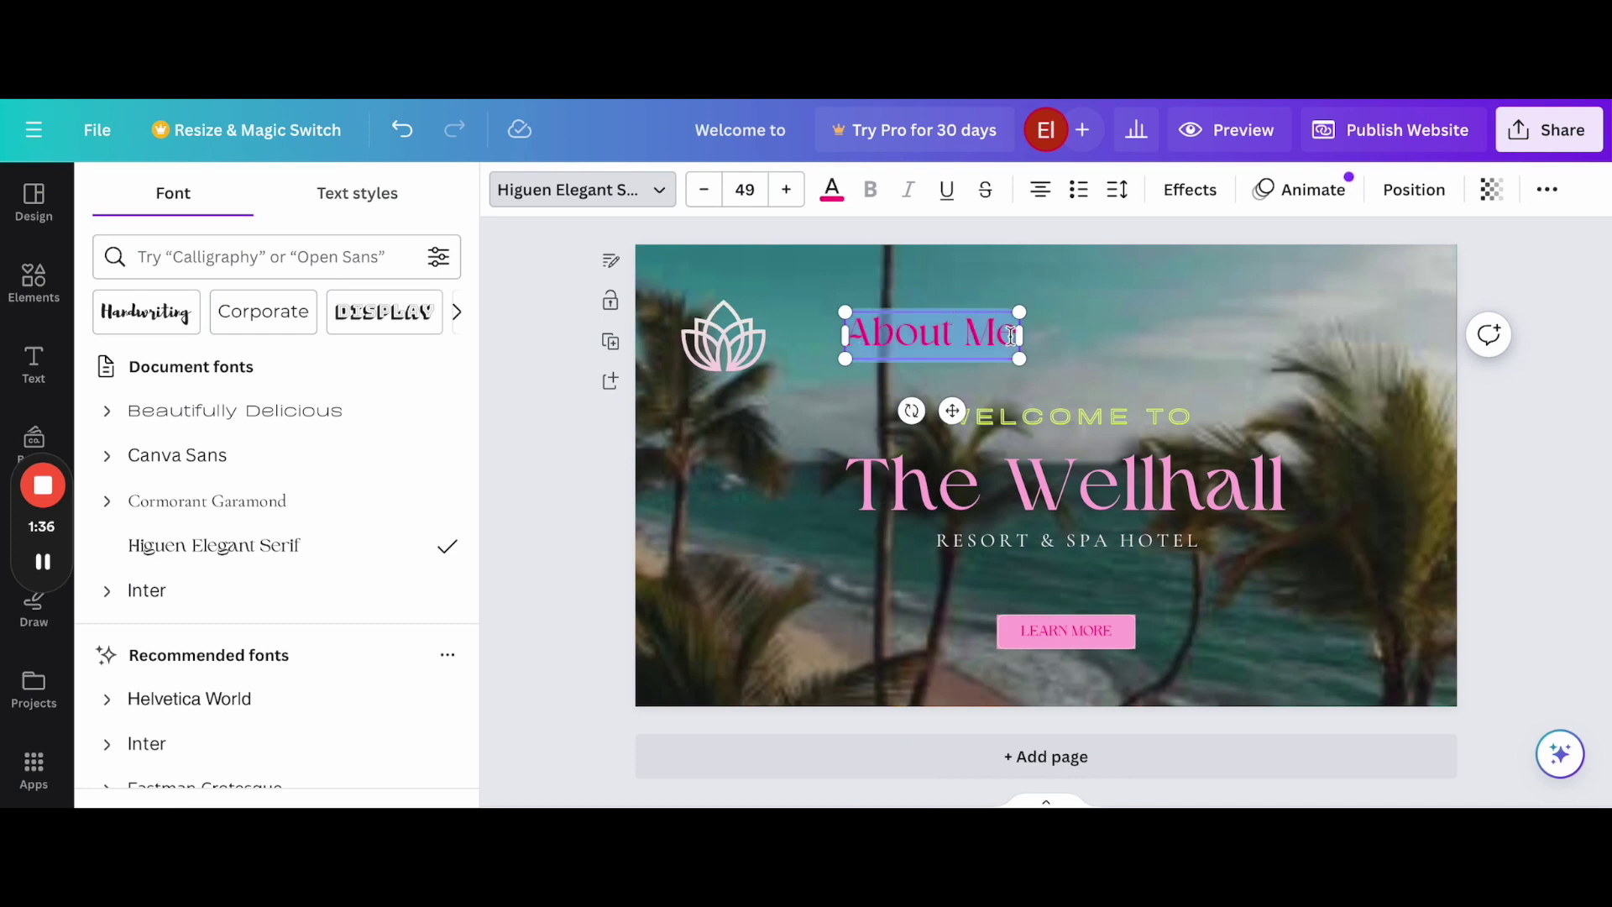
pyautogui.rightClick(1008, 334)
pyautogui.press('Escape')
pyautogui.click(932, 379)
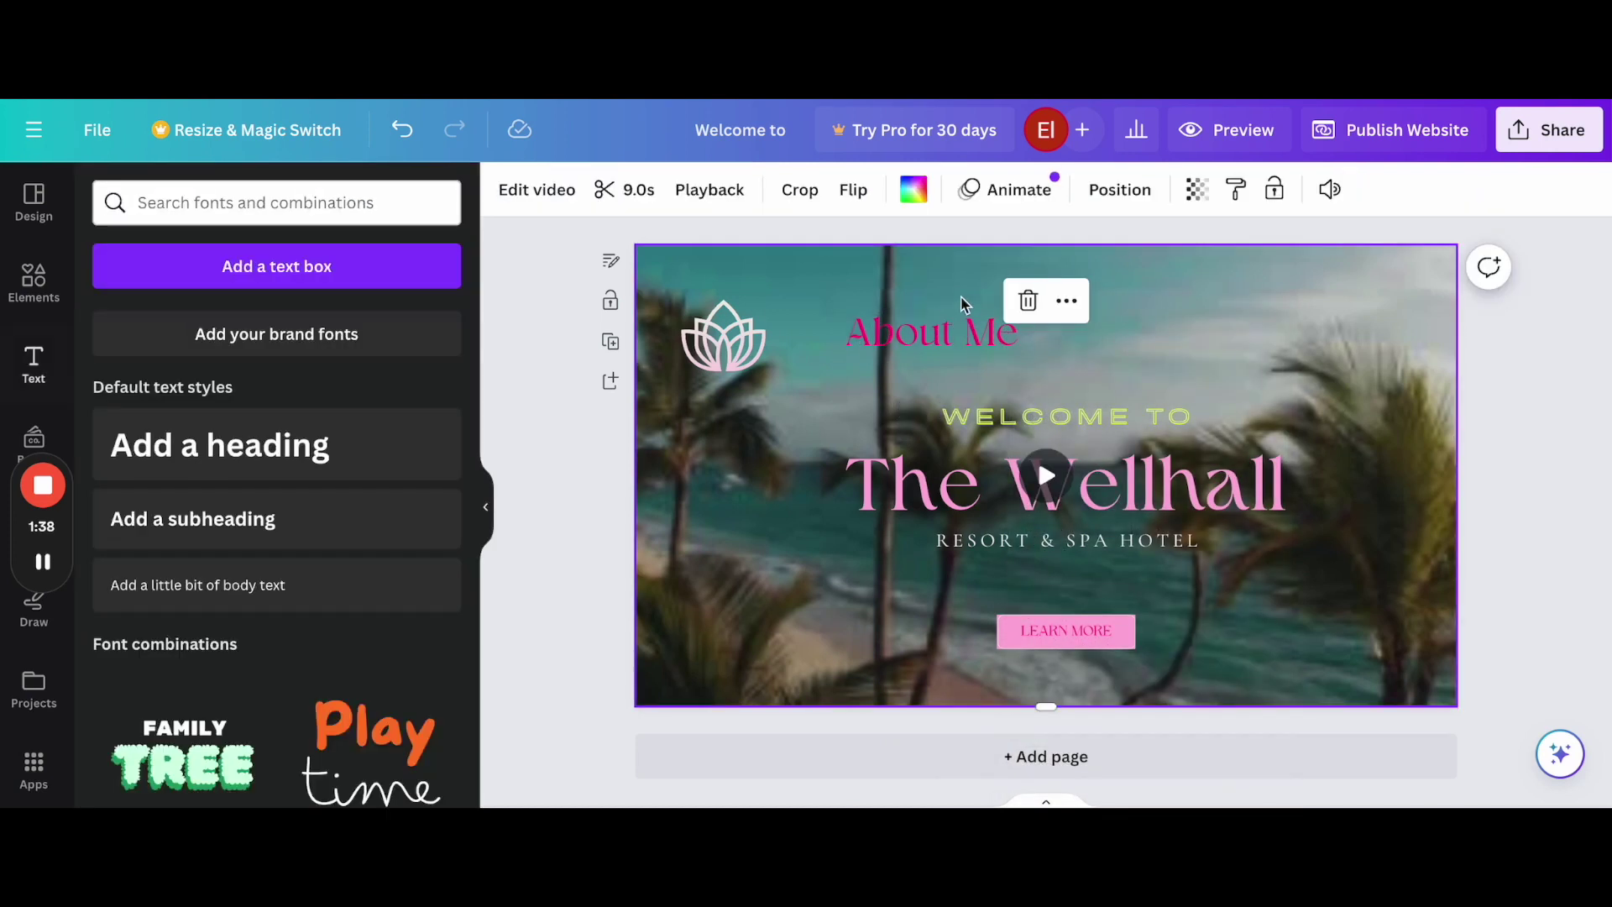
pyautogui.click(960, 340)
pyautogui.rightClick(959, 340)
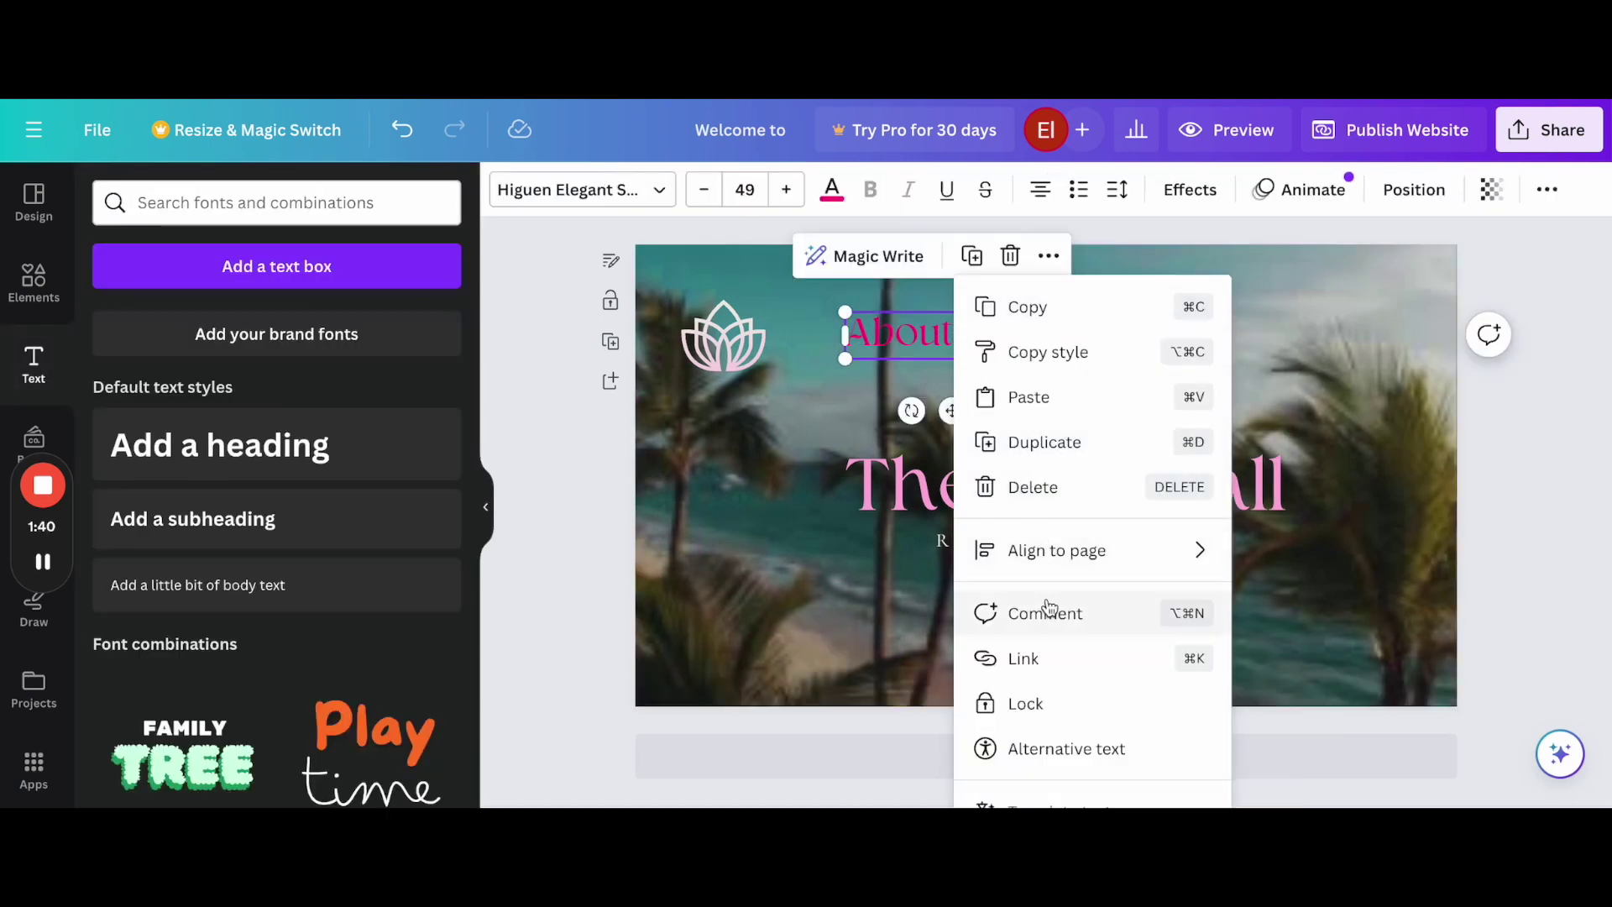
# - Link the About Me heading to the pasted skill55.my.canva.site address
pyautogui.click(1025, 660)
pyautogui.click(189, 190)
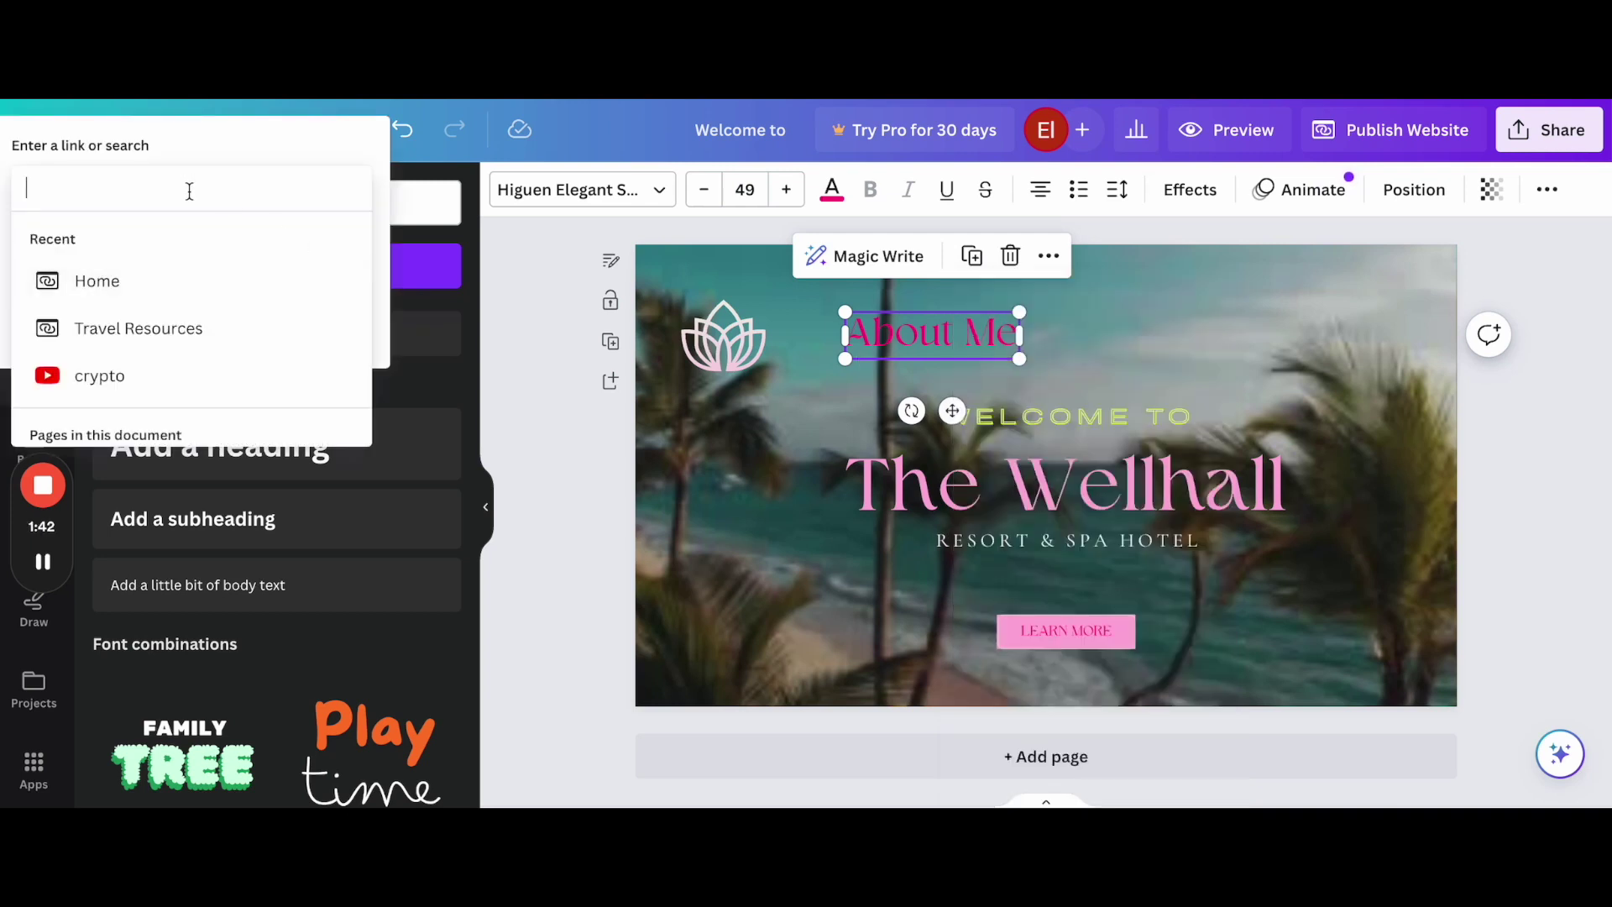
pyautogui.hotkey('ctrl', 'v')
pyautogui.click(326, 328)
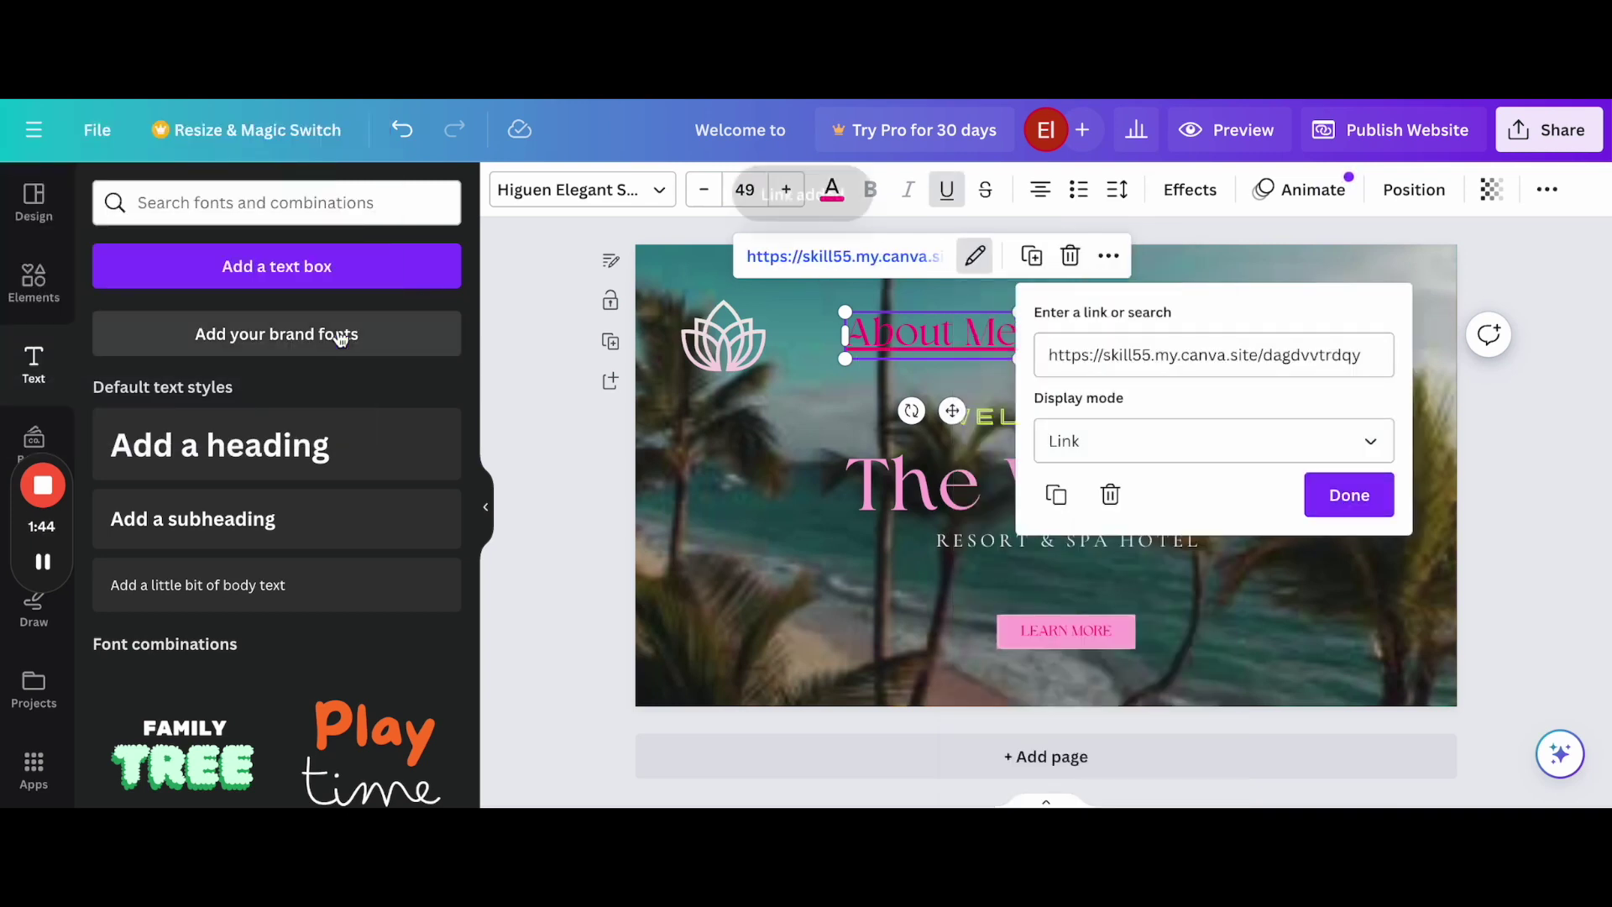
pyautogui.click(1348, 495)
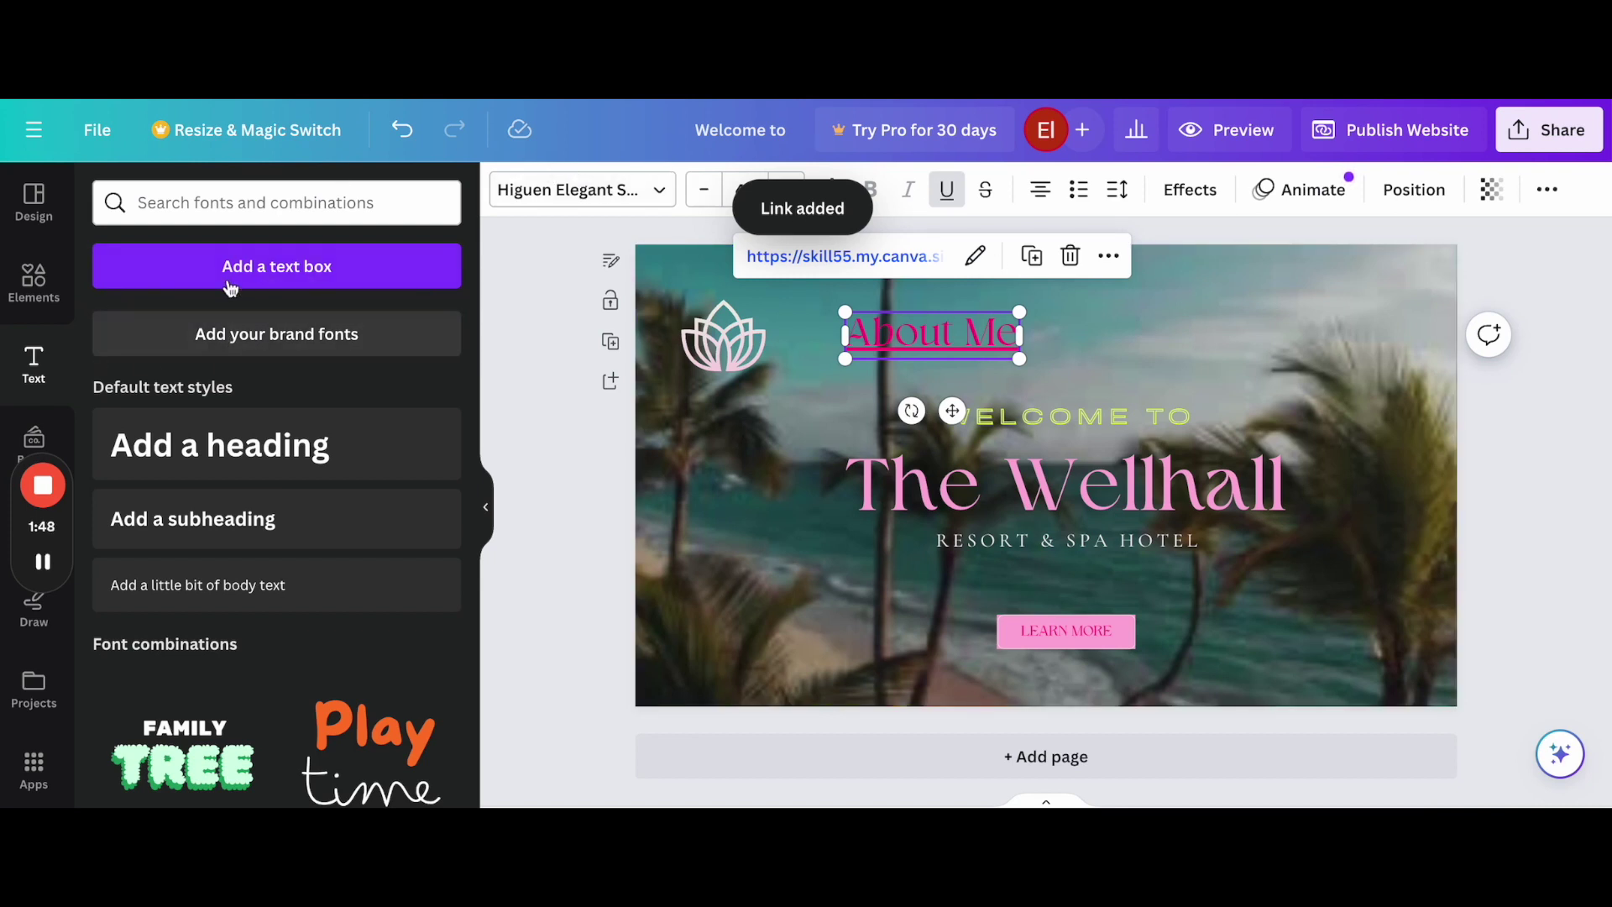
# - Add a new heading at the upper right, lined up with About Me
pyautogui.click(214, 450)
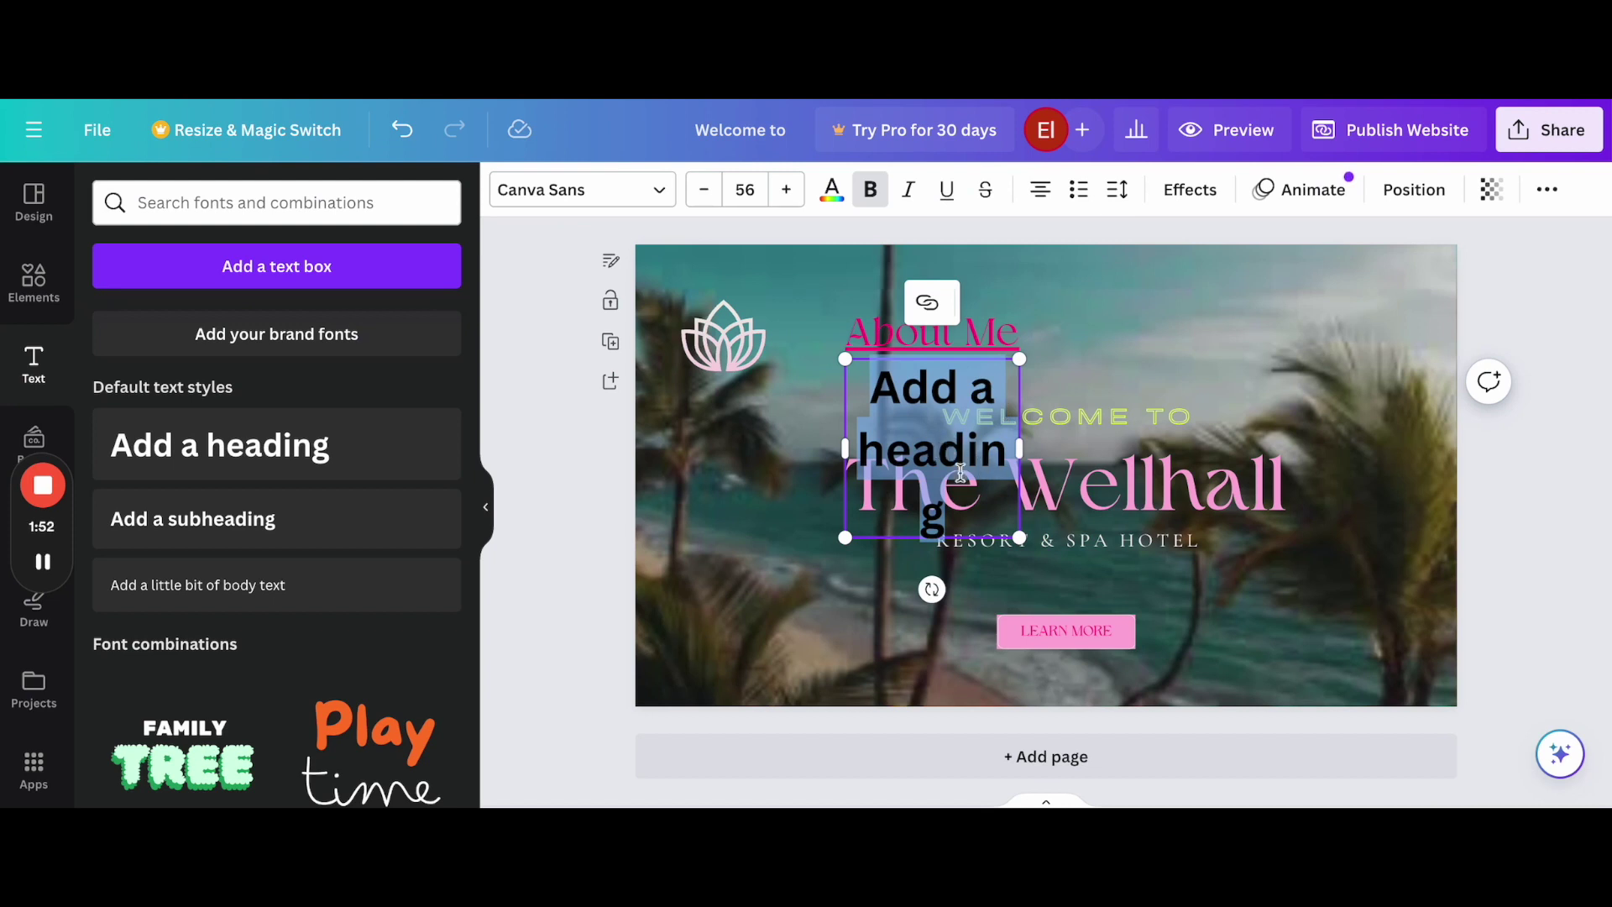
pyautogui.moveTo(960, 477); pyautogui.dragTo(1146, 349)
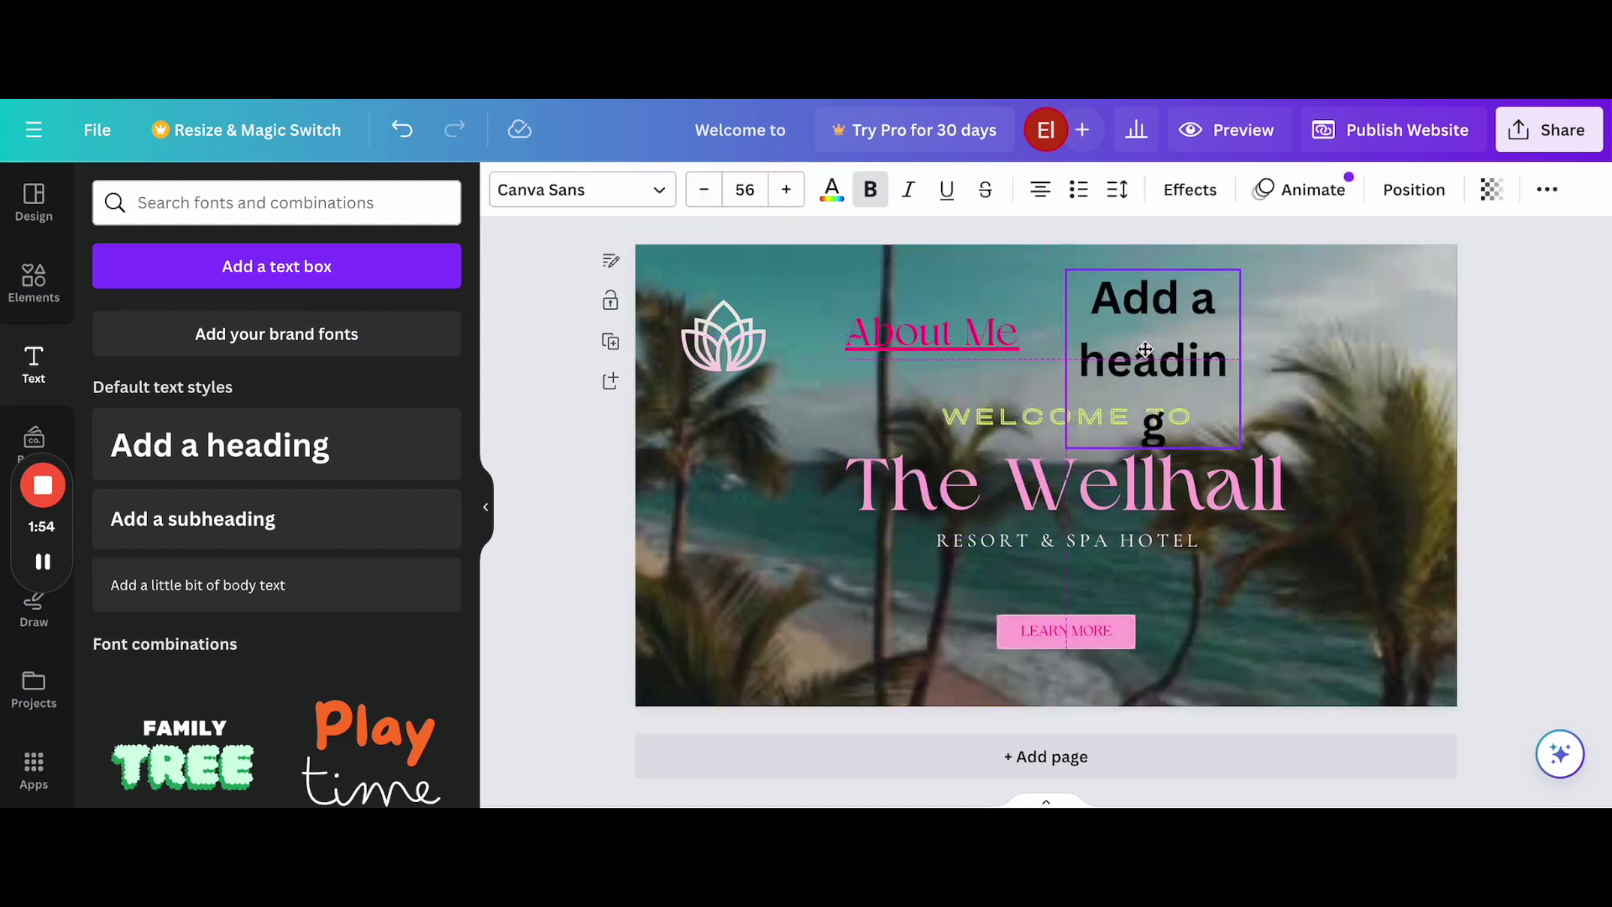
pyautogui.moveTo(1242, 358); pyautogui.dragTo(1392, 328)
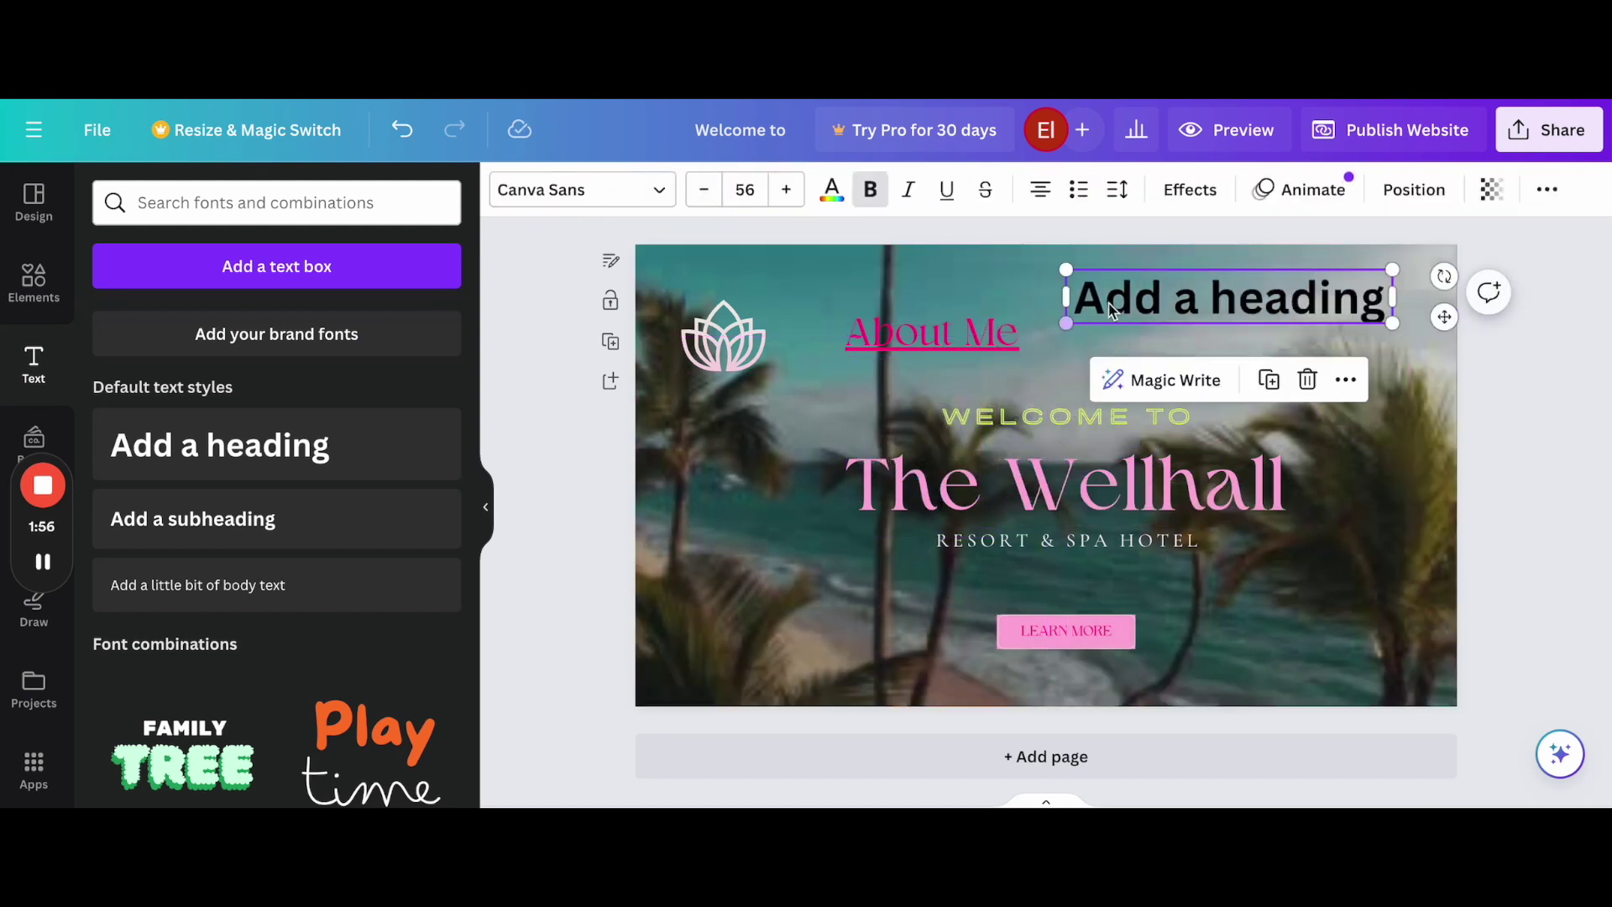
pyautogui.rightClick(971, 333)
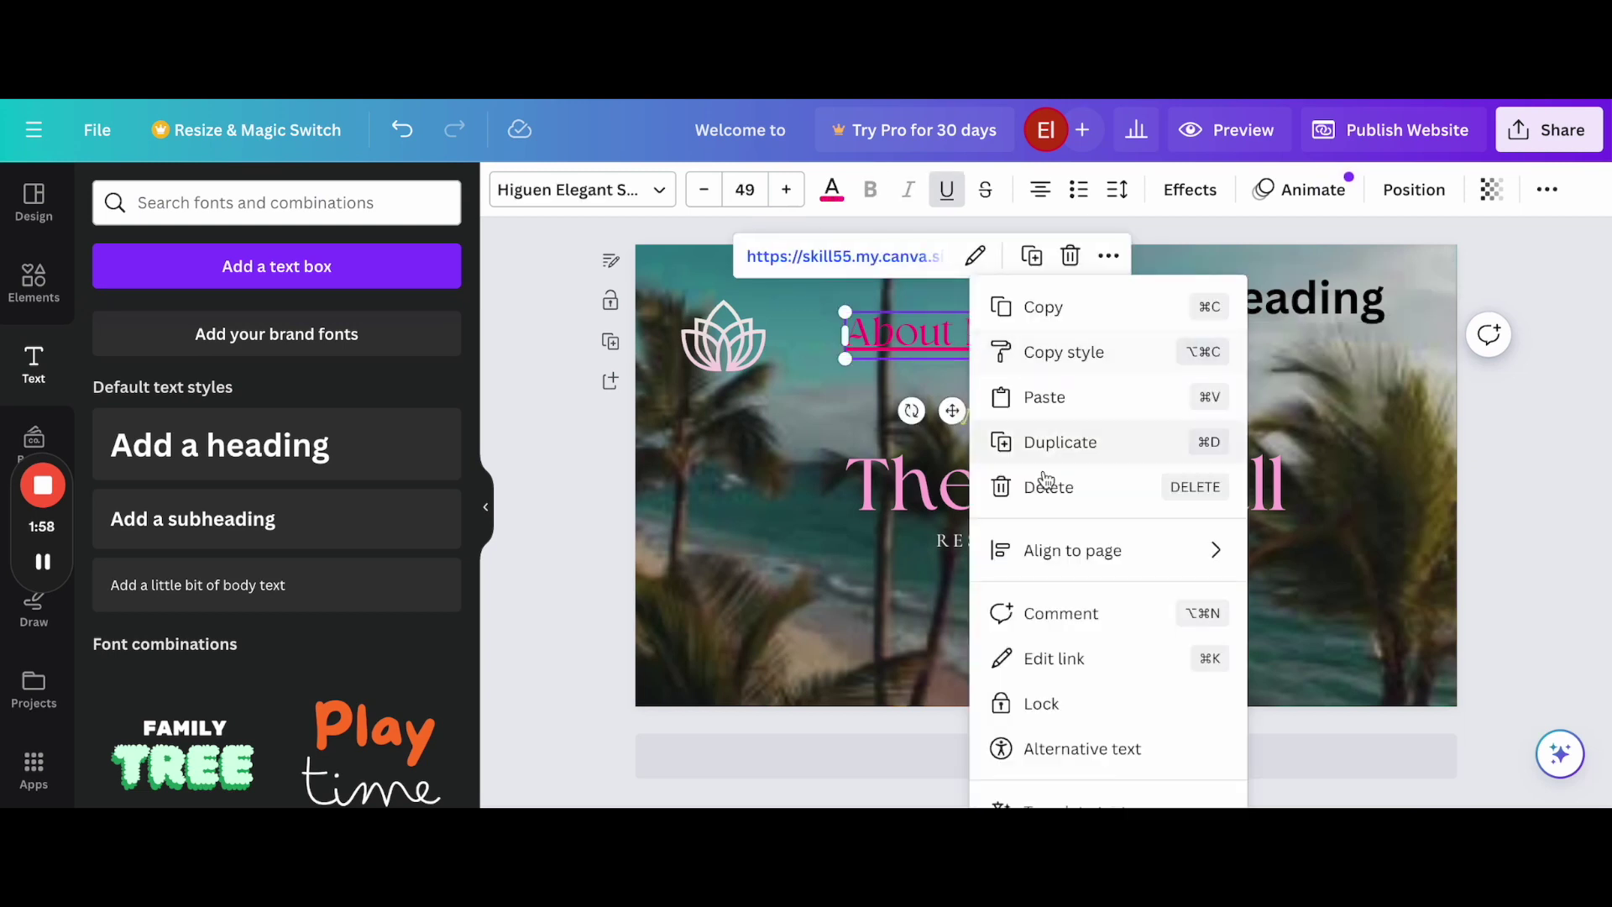
pyautogui.click(1273, 315)
pyautogui.moveTo(1273, 315); pyautogui.dragTo(1273, 345)
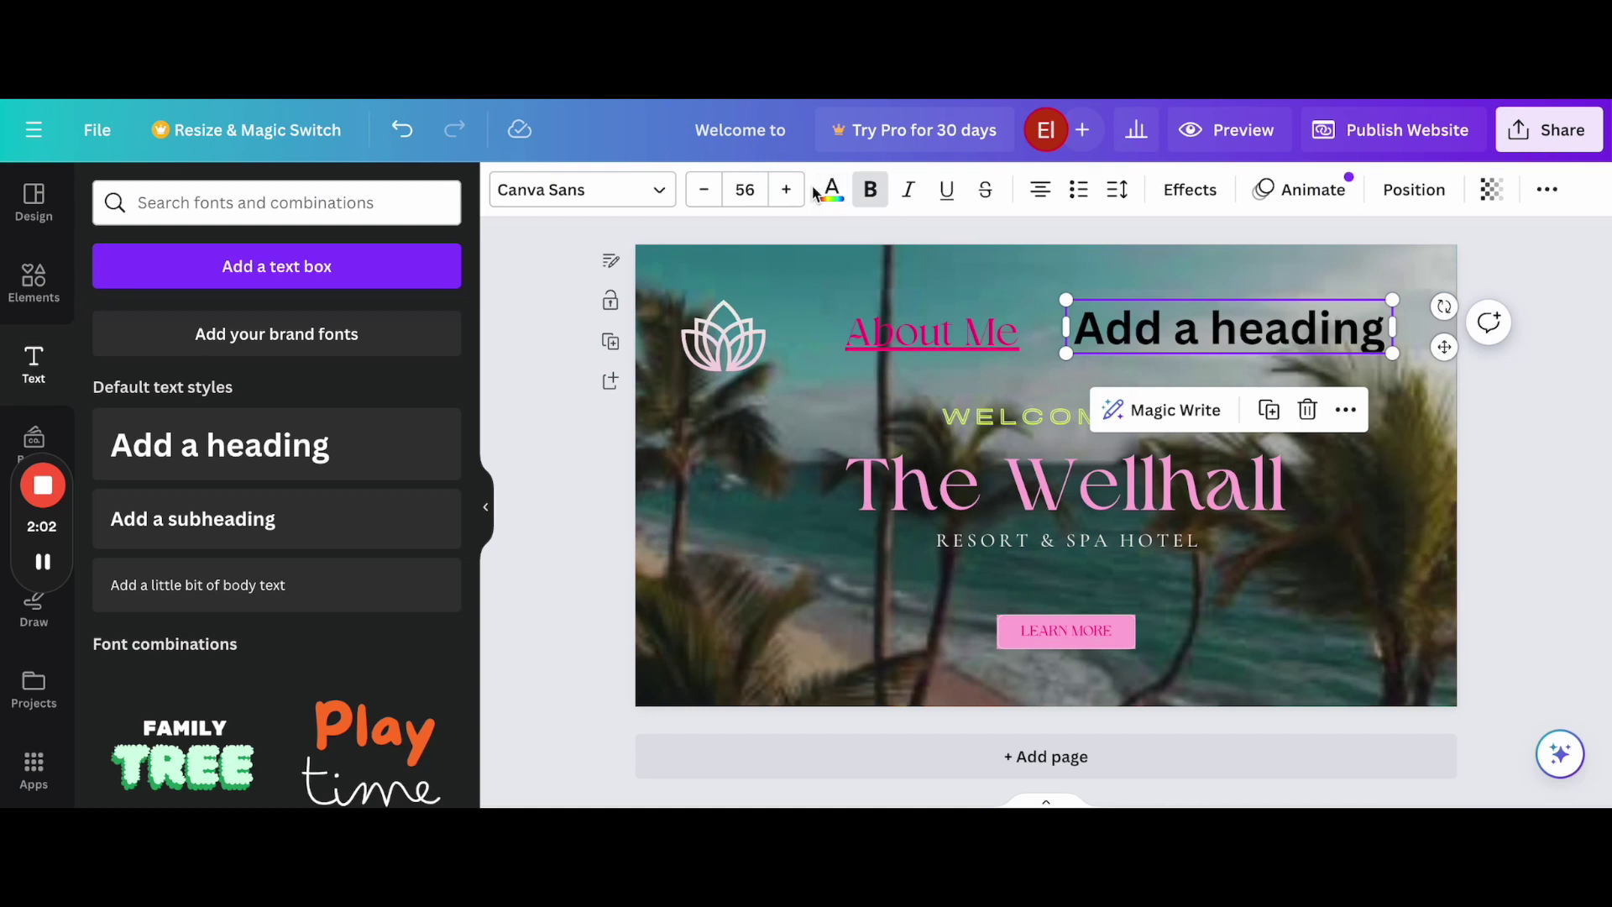
# - Make the new heading pink and shrink its font size to 49
pyautogui.click(833, 192)
pyautogui.click(435, 327)
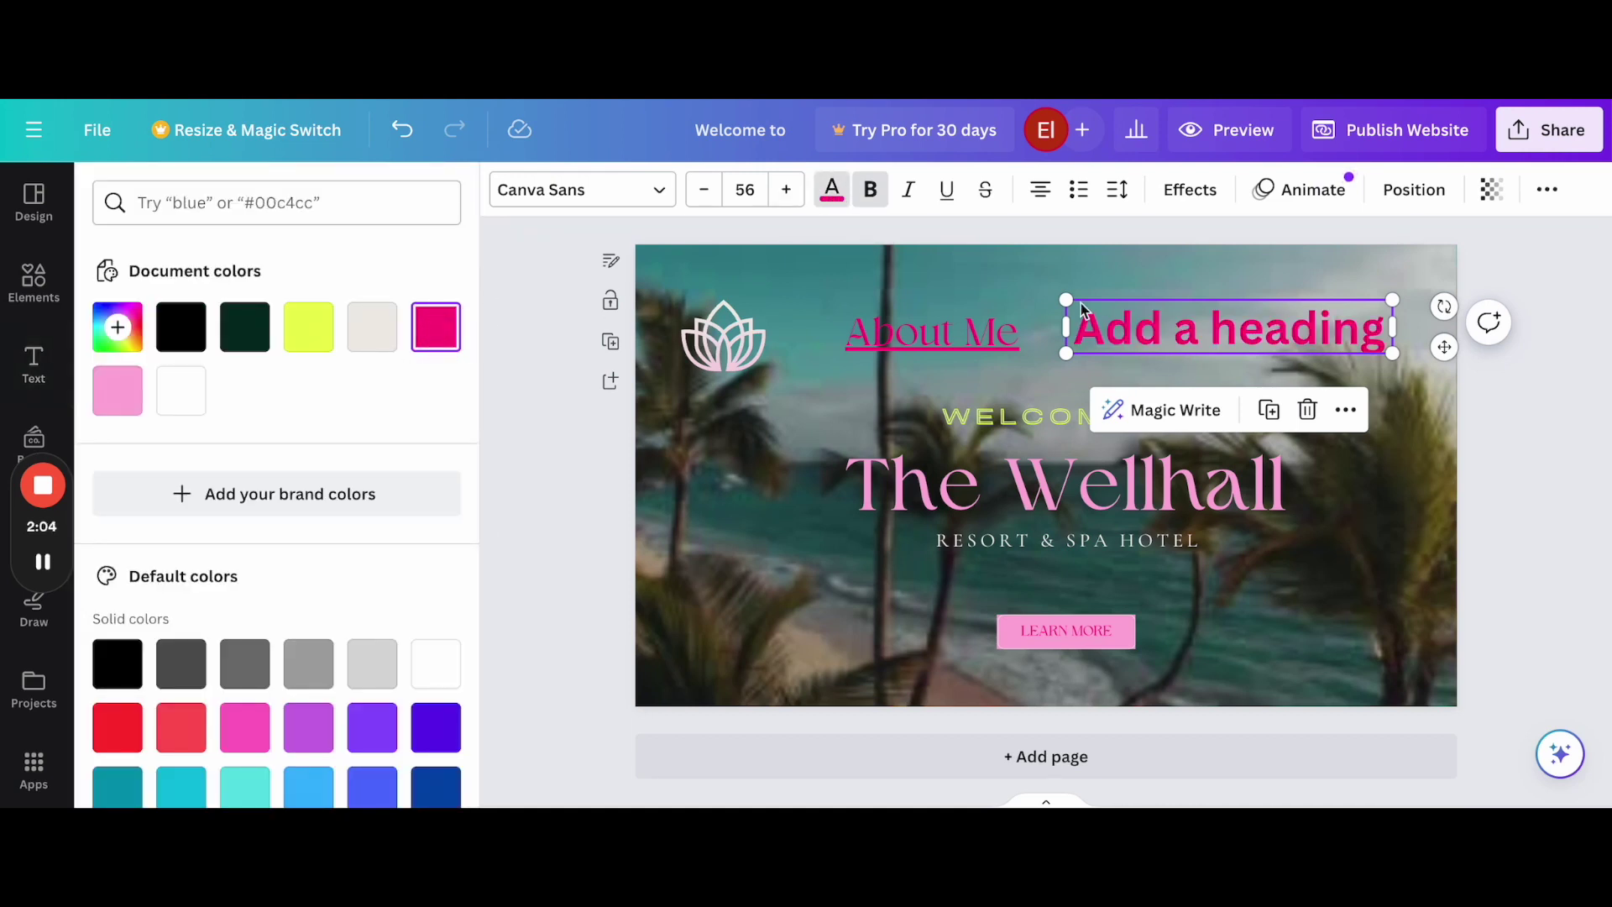
pyautogui.click(932, 332)
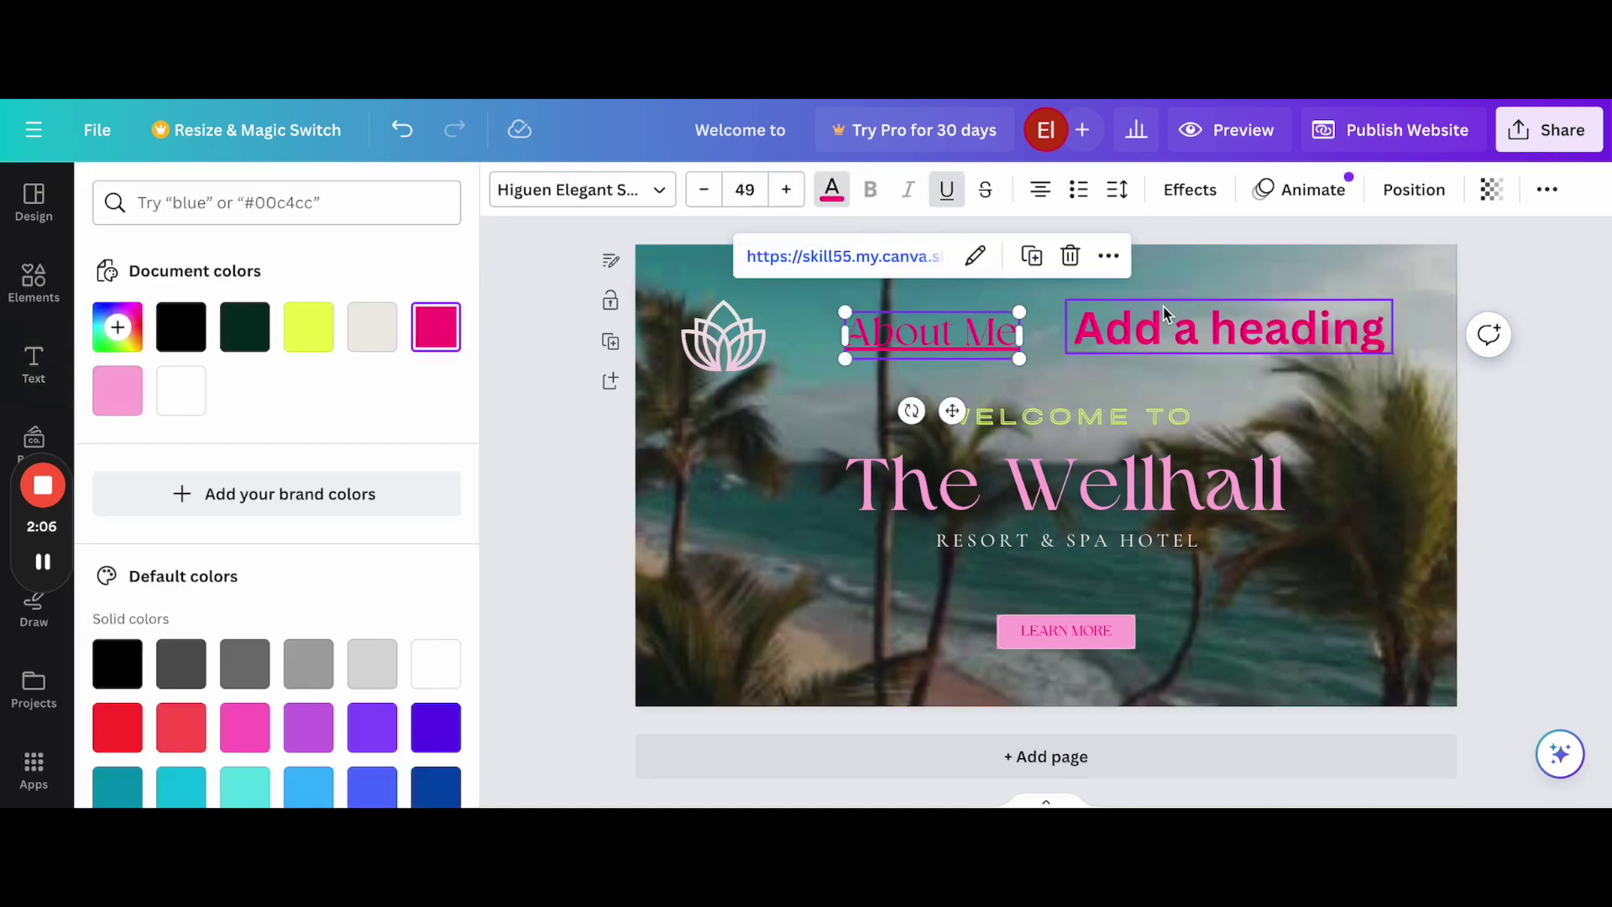
pyautogui.click(1174, 335)
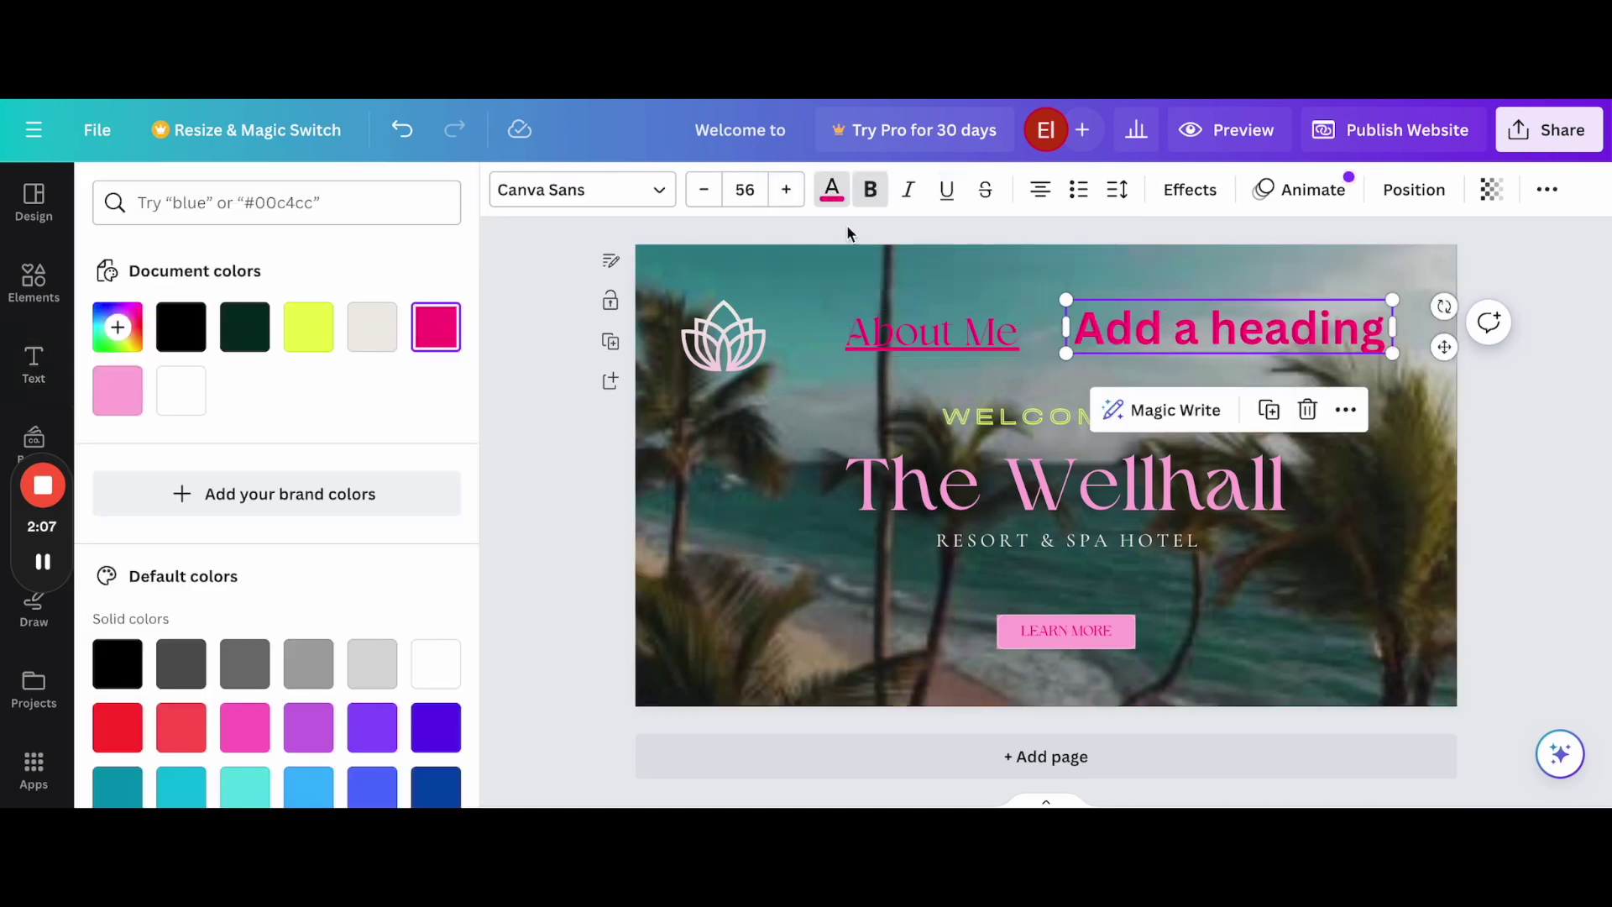
pyautogui.click(704, 189)
pyautogui.click(703, 189)
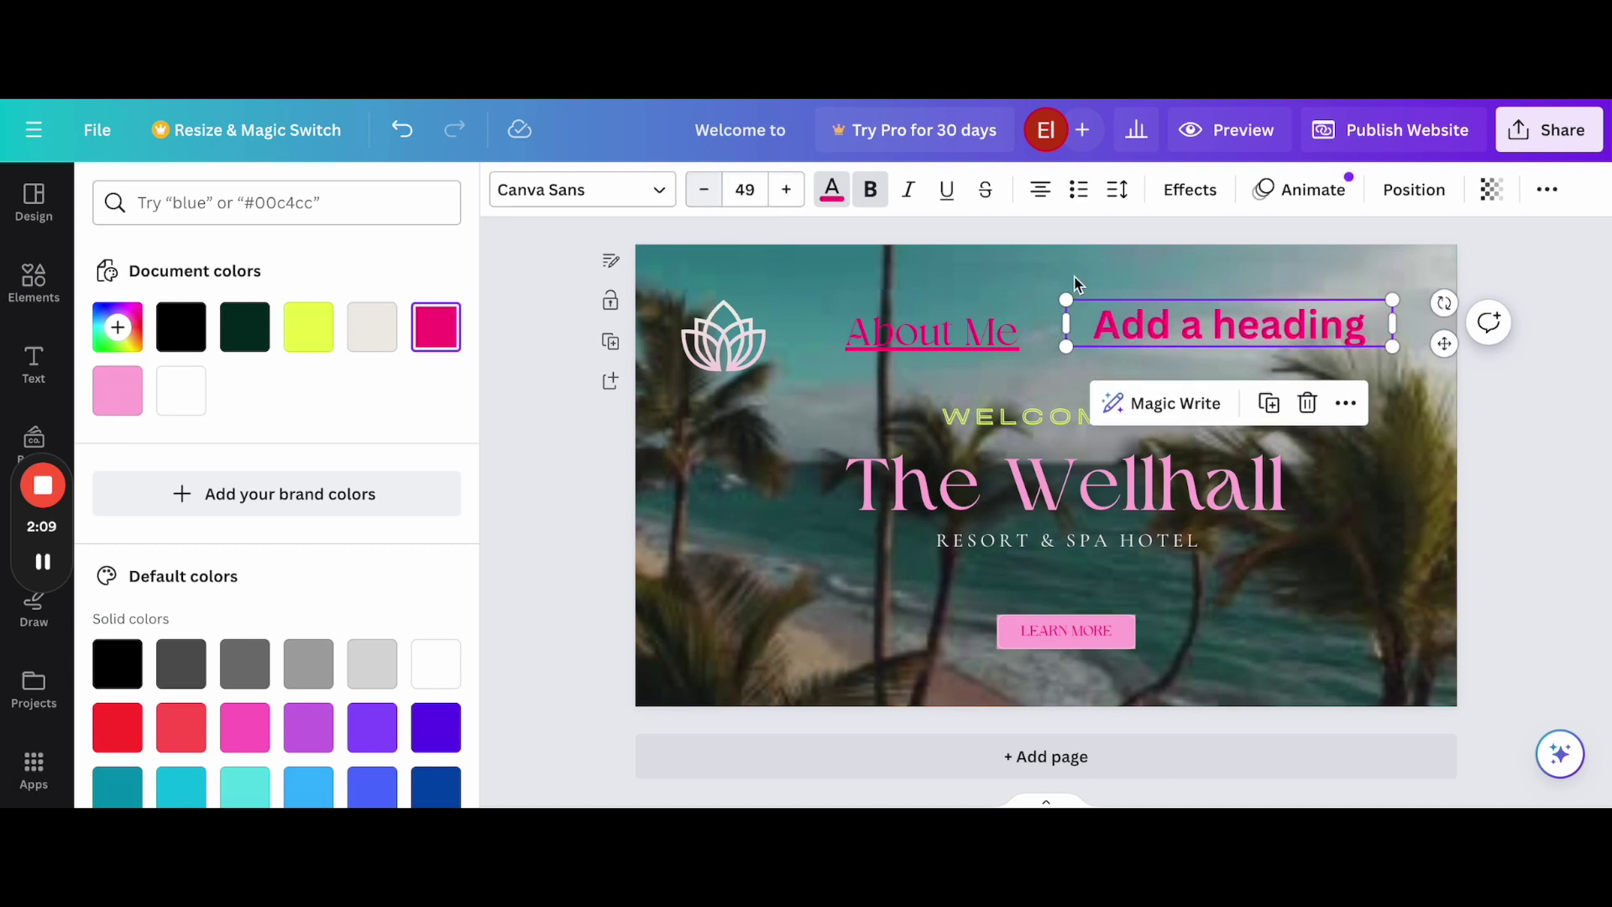
# - Set the new heading in Higuen Elegant Serif to match About Me
pyautogui.doubleClick(1246, 330)
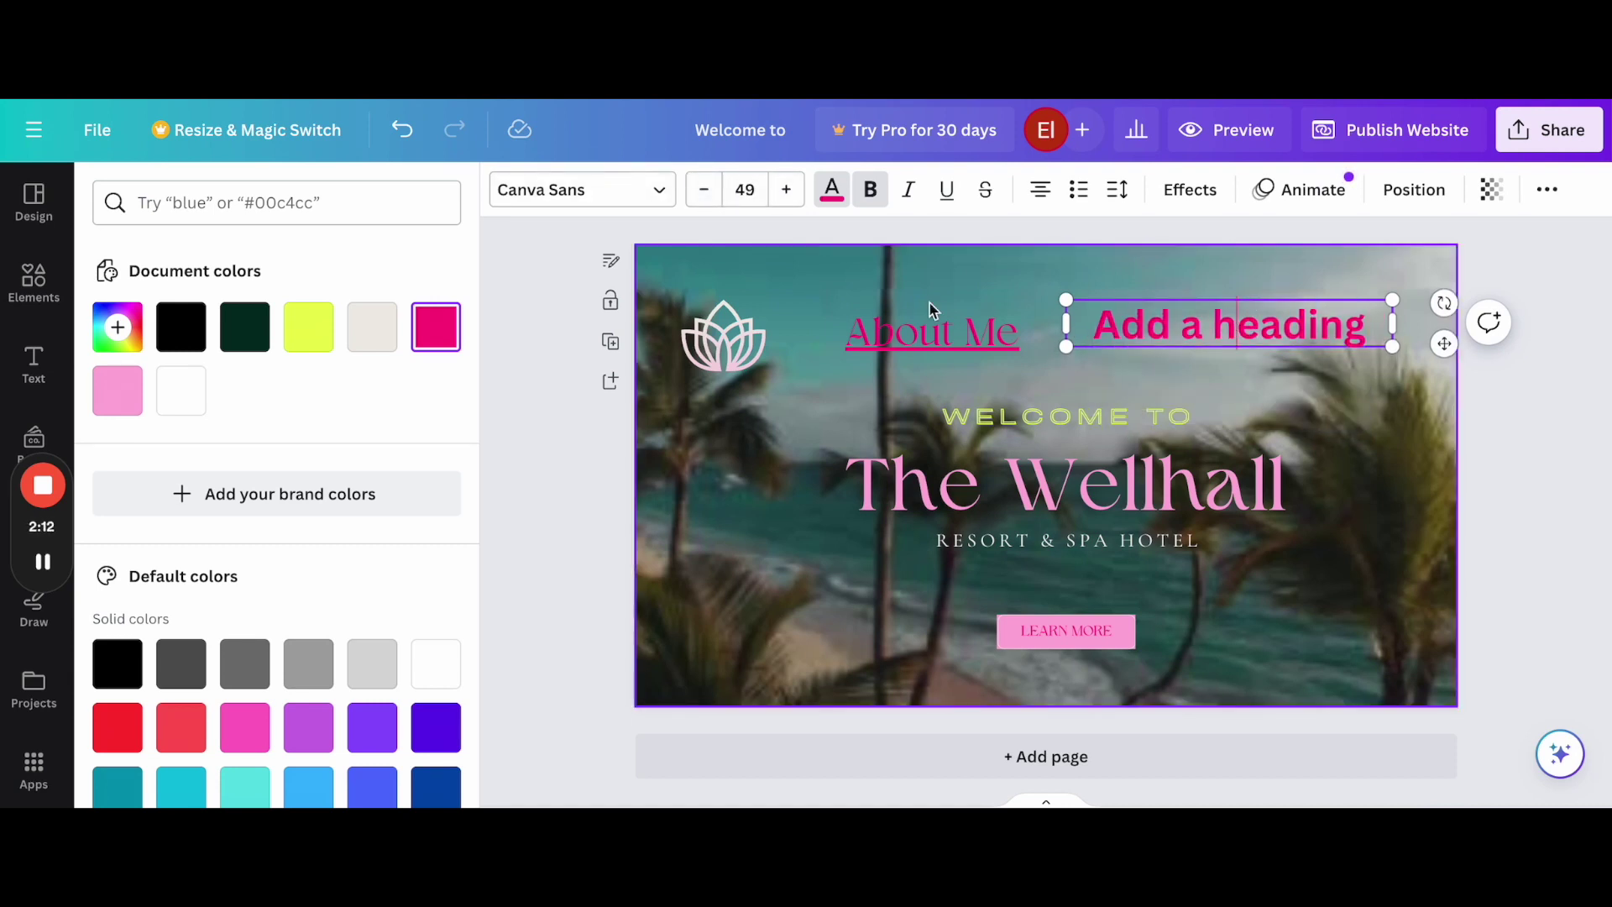
pyautogui.click(920, 340)
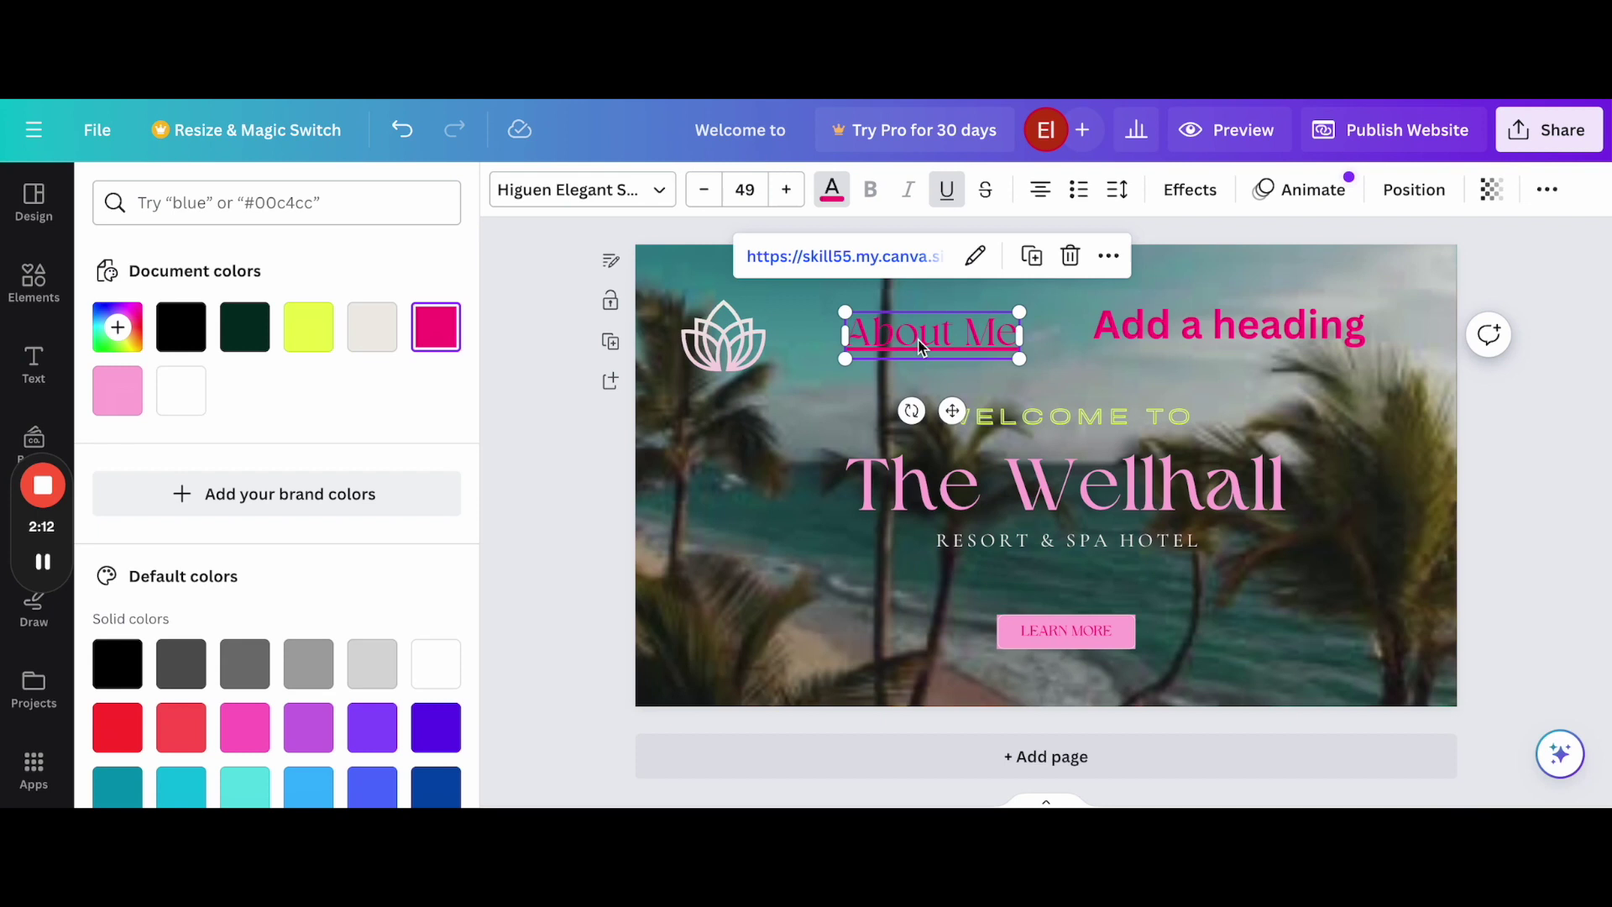
pyautogui.click(1191, 330)
pyautogui.click(582, 189)
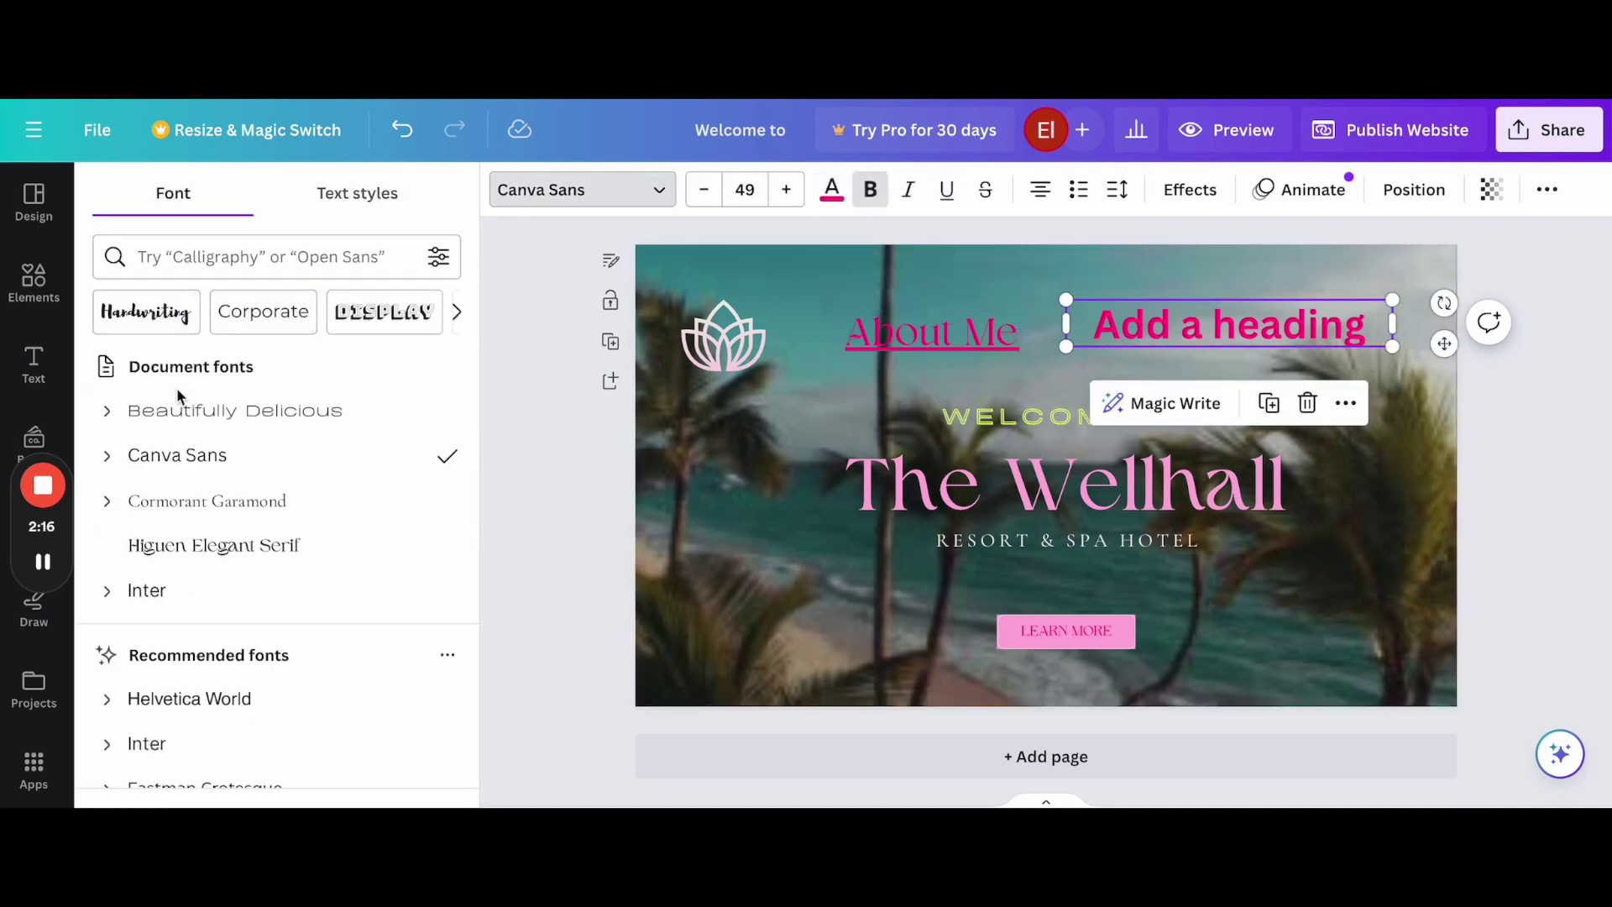
pyautogui.click(215, 546)
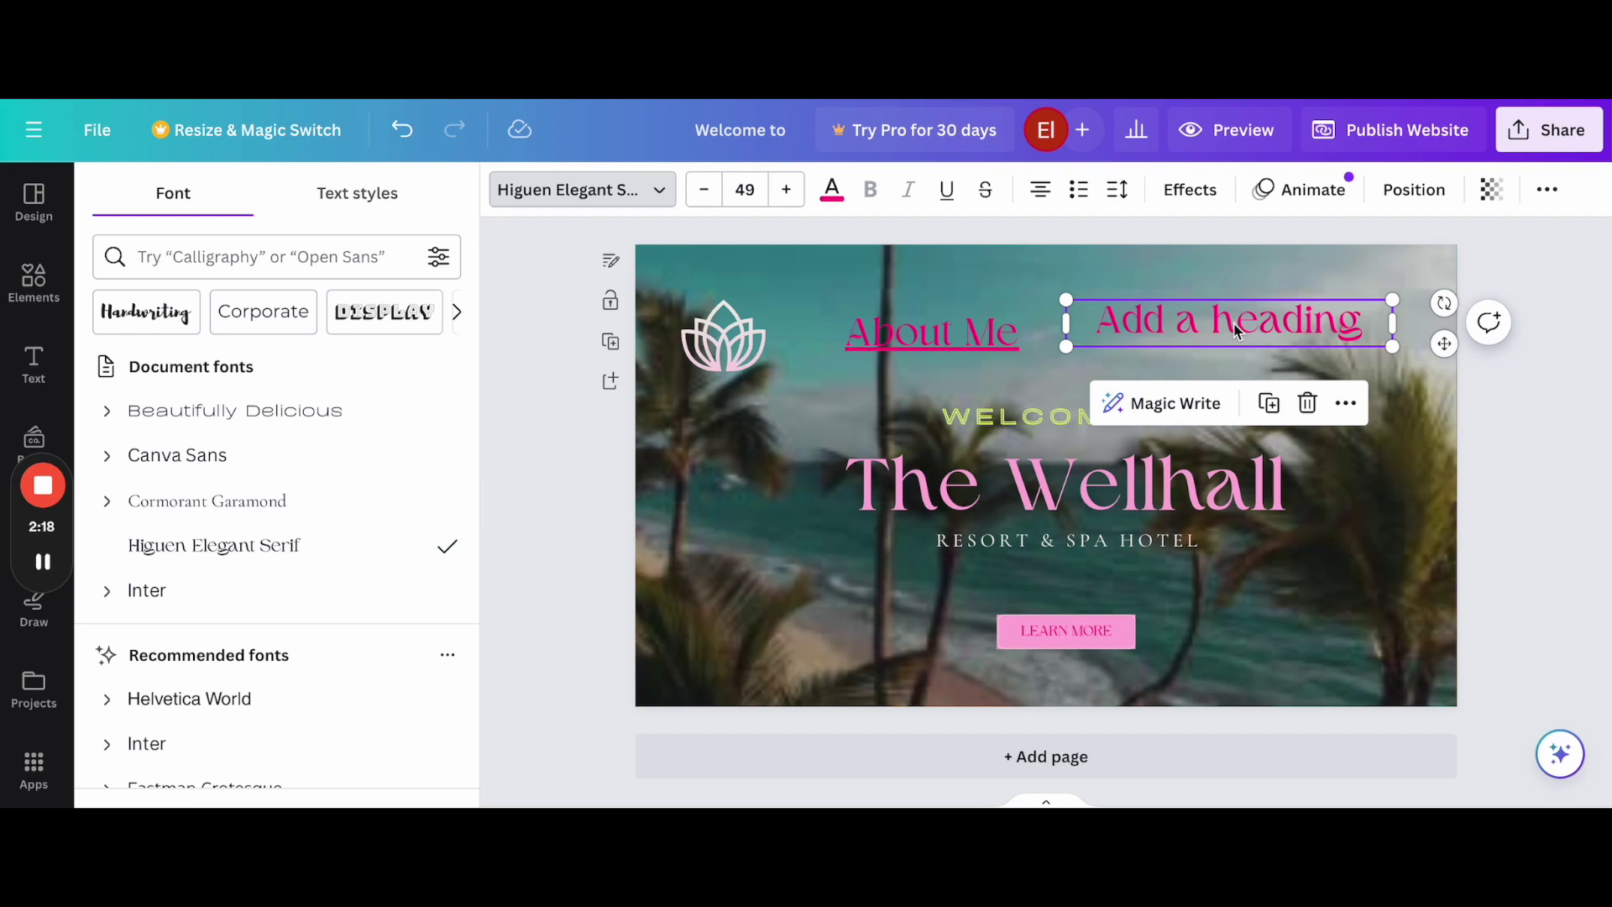
# - Fine-tune the heading's position, enter 'Travel Resources', and widen it to one line
pyautogui.moveTo(1234, 325); pyautogui.dragTo(1236, 338)
pyautogui.click(1429, 407)
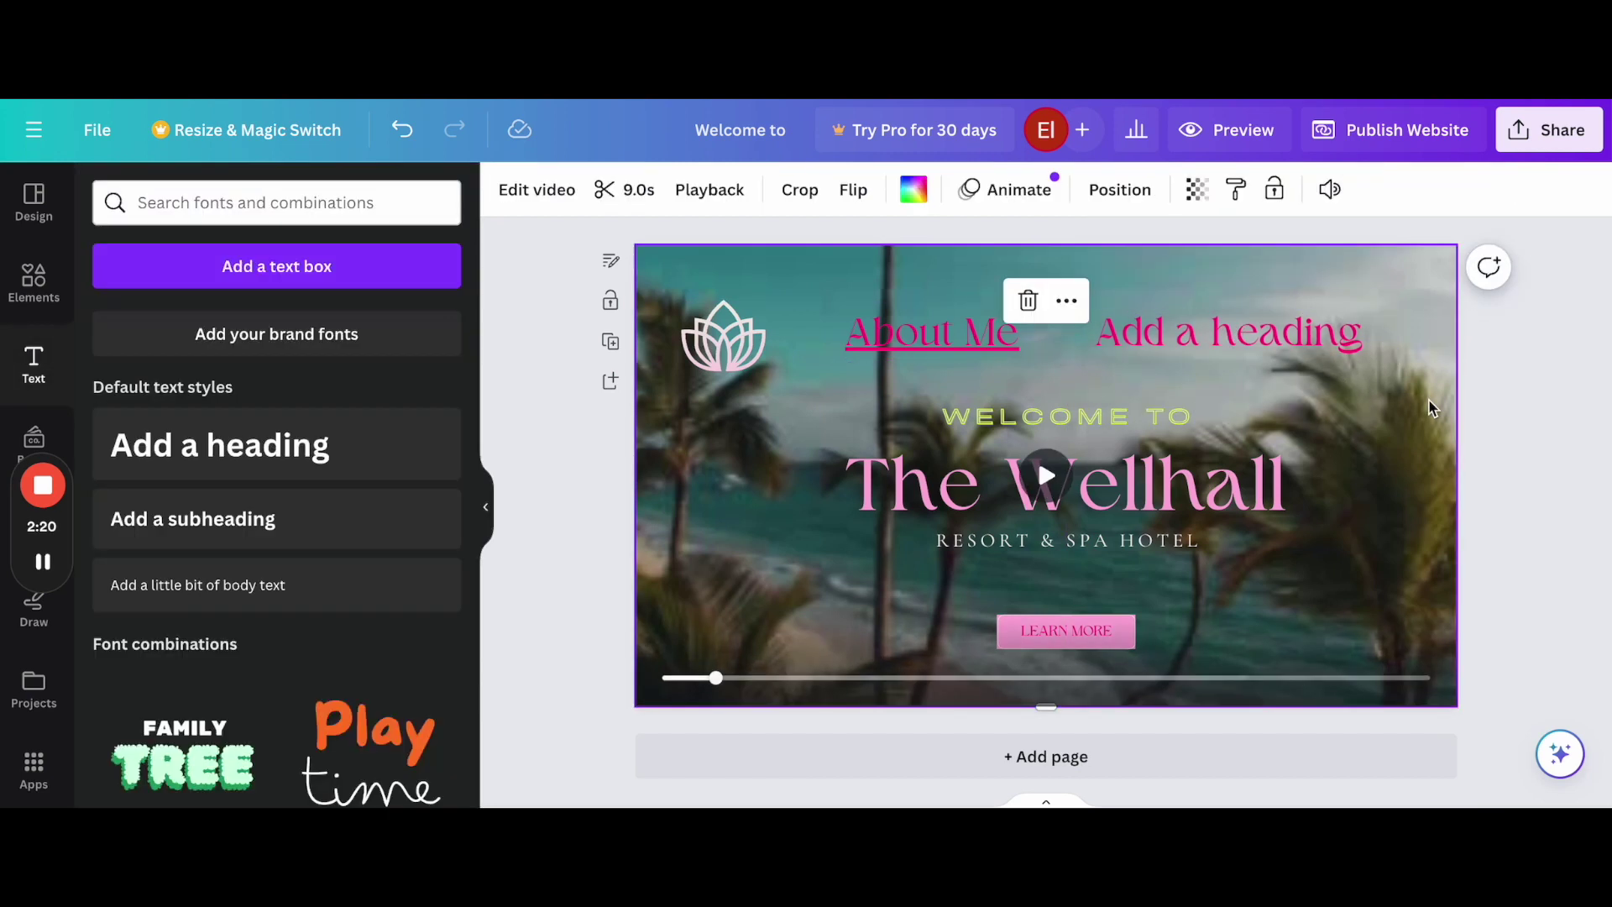
pyautogui.click(1229, 332)
pyautogui.moveTo(1247, 343); pyautogui.dragTo(1240, 340)
pyautogui.doubleClick(1135, 343)
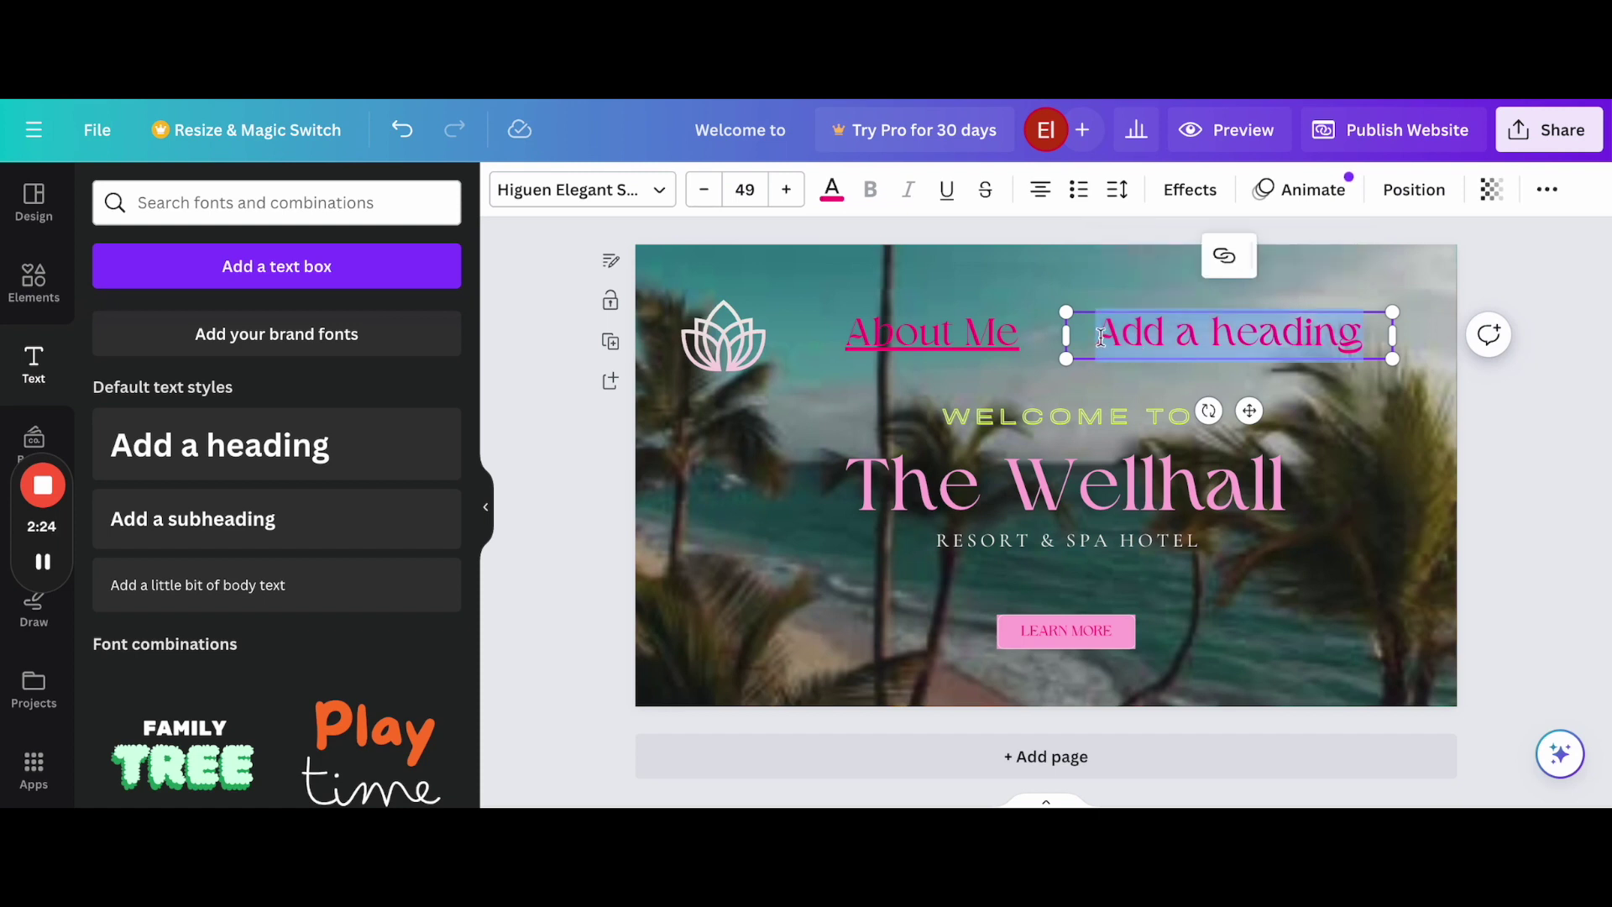
pyautogui.write('Travel')
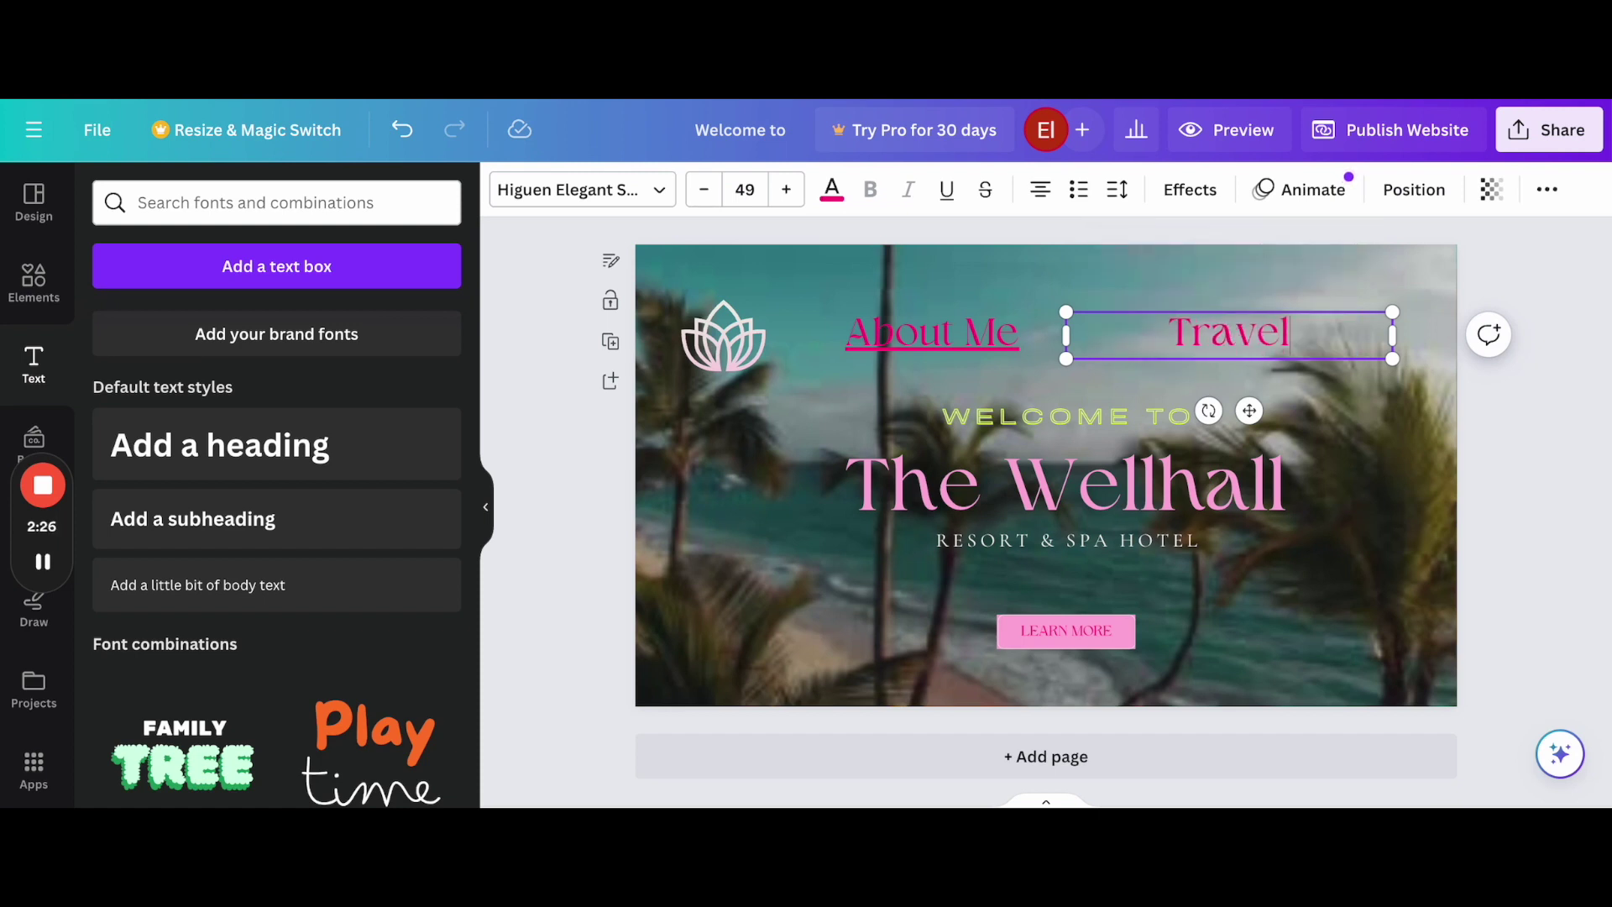
pyautogui.write(' Resources')
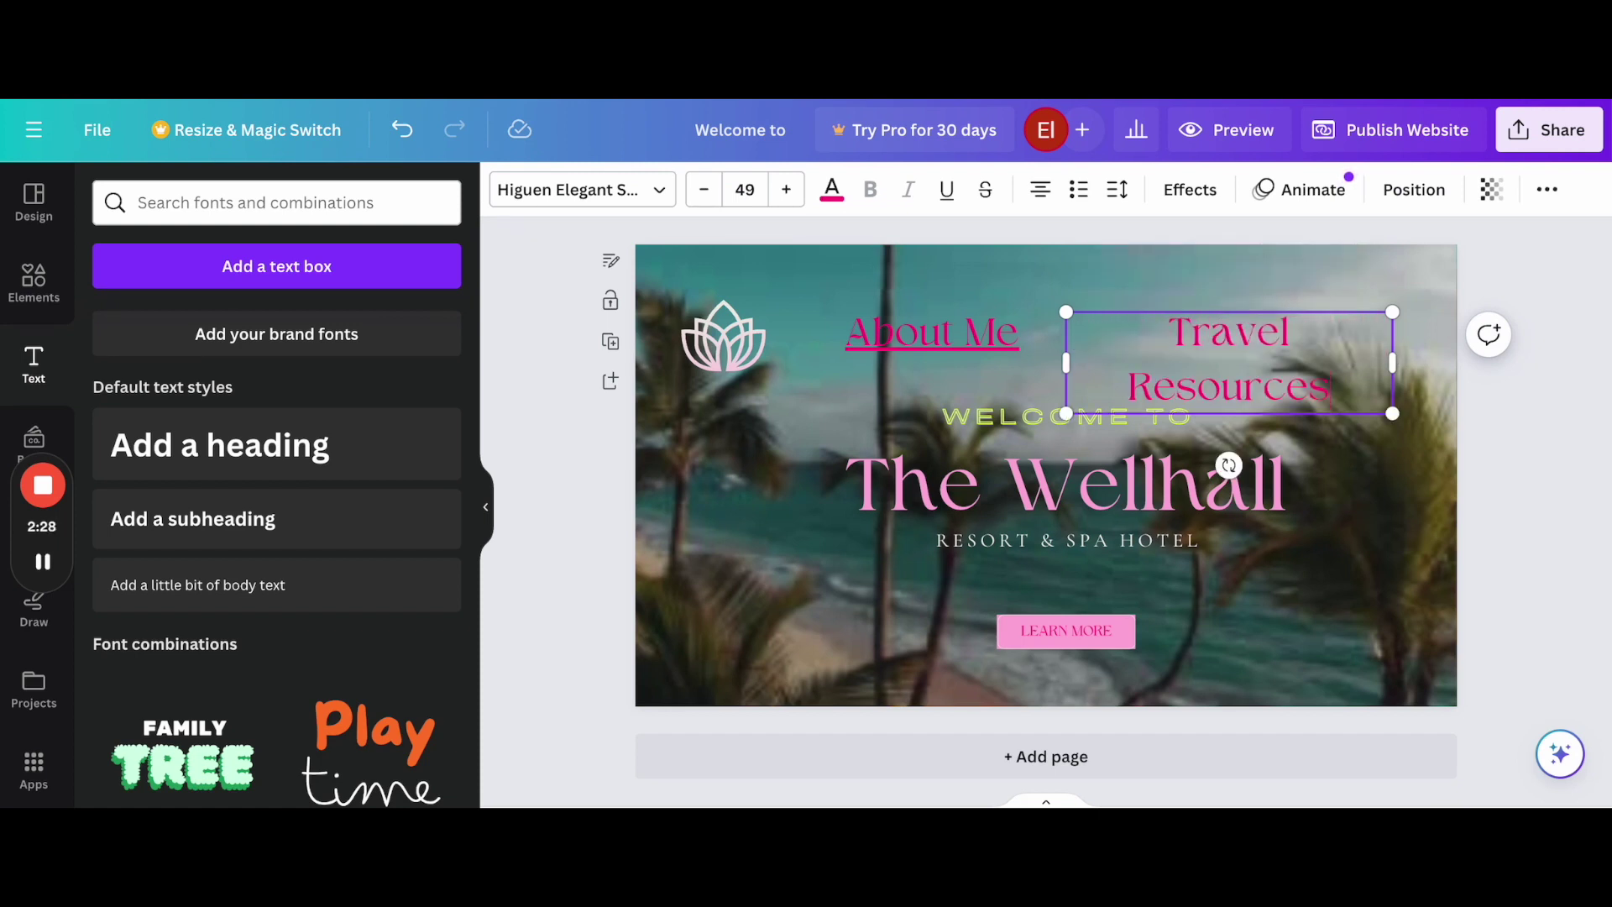
pyautogui.moveTo(1396, 364); pyautogui.dragTo(1413, 341)
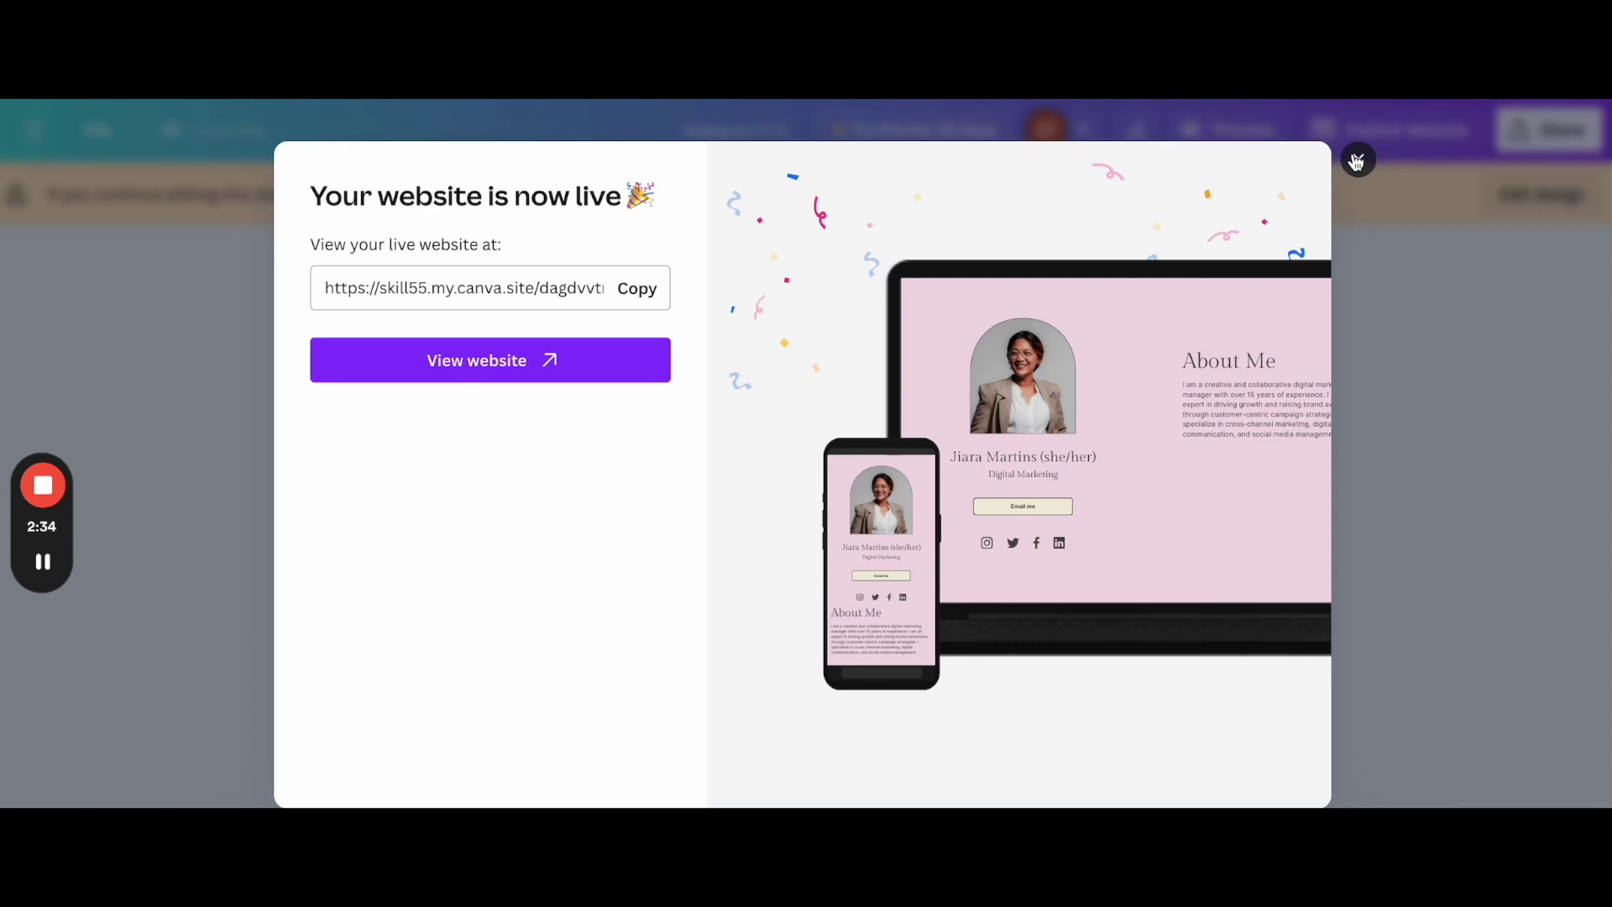
# - Close the live-site notice and start a new website using the Walk this Way for Adventures template
pyautogui.click(1356, 162)
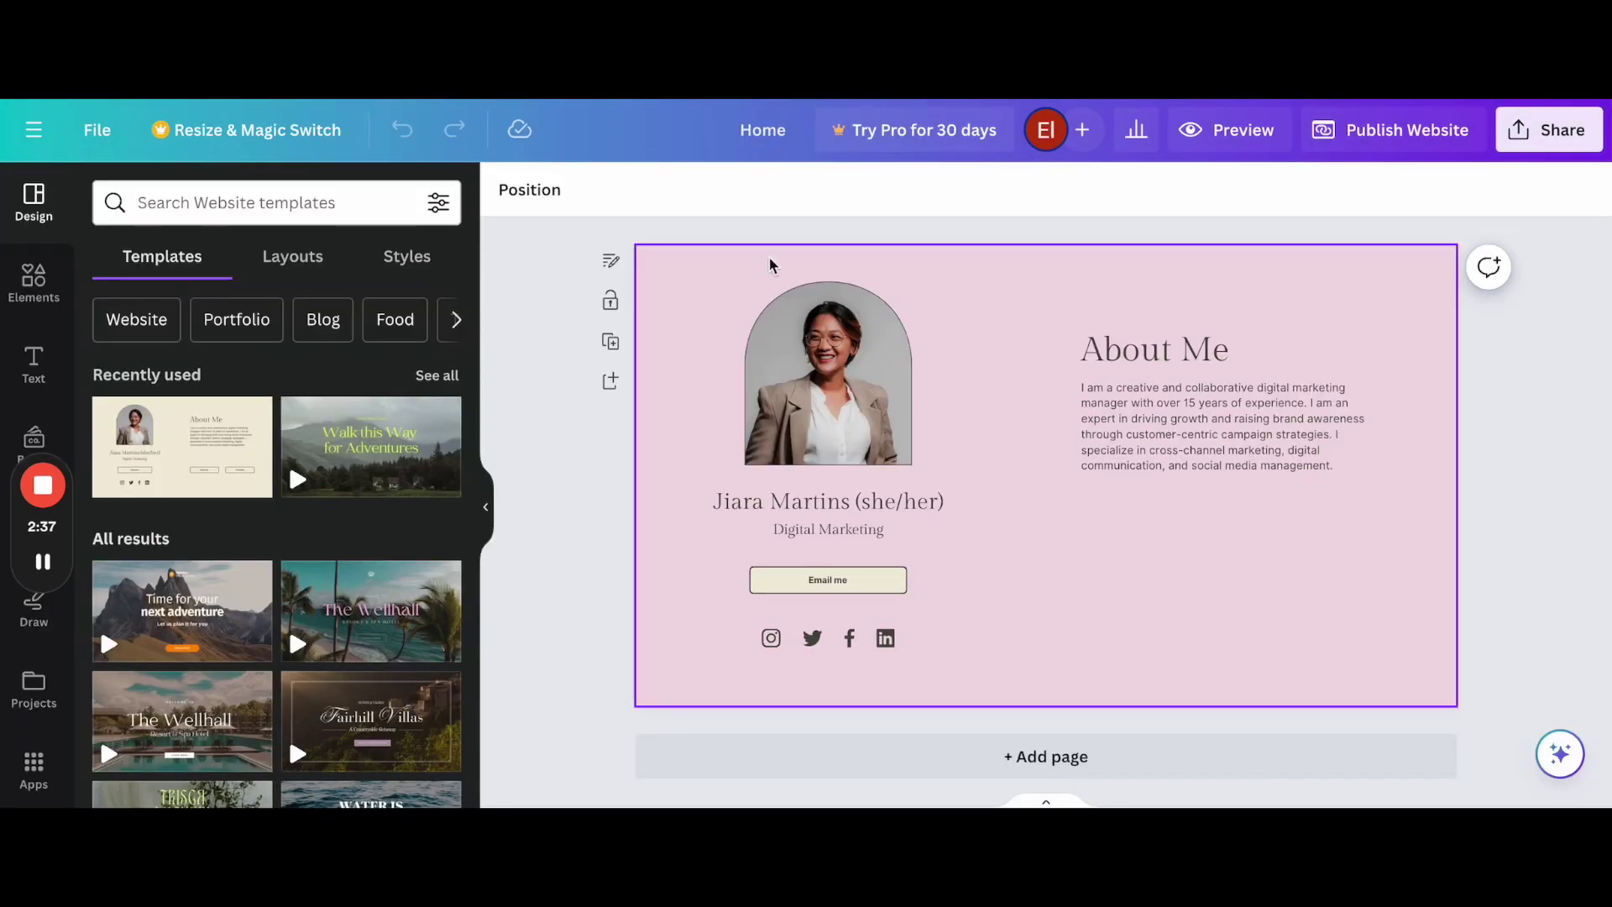
pyautogui.click(774, 300)
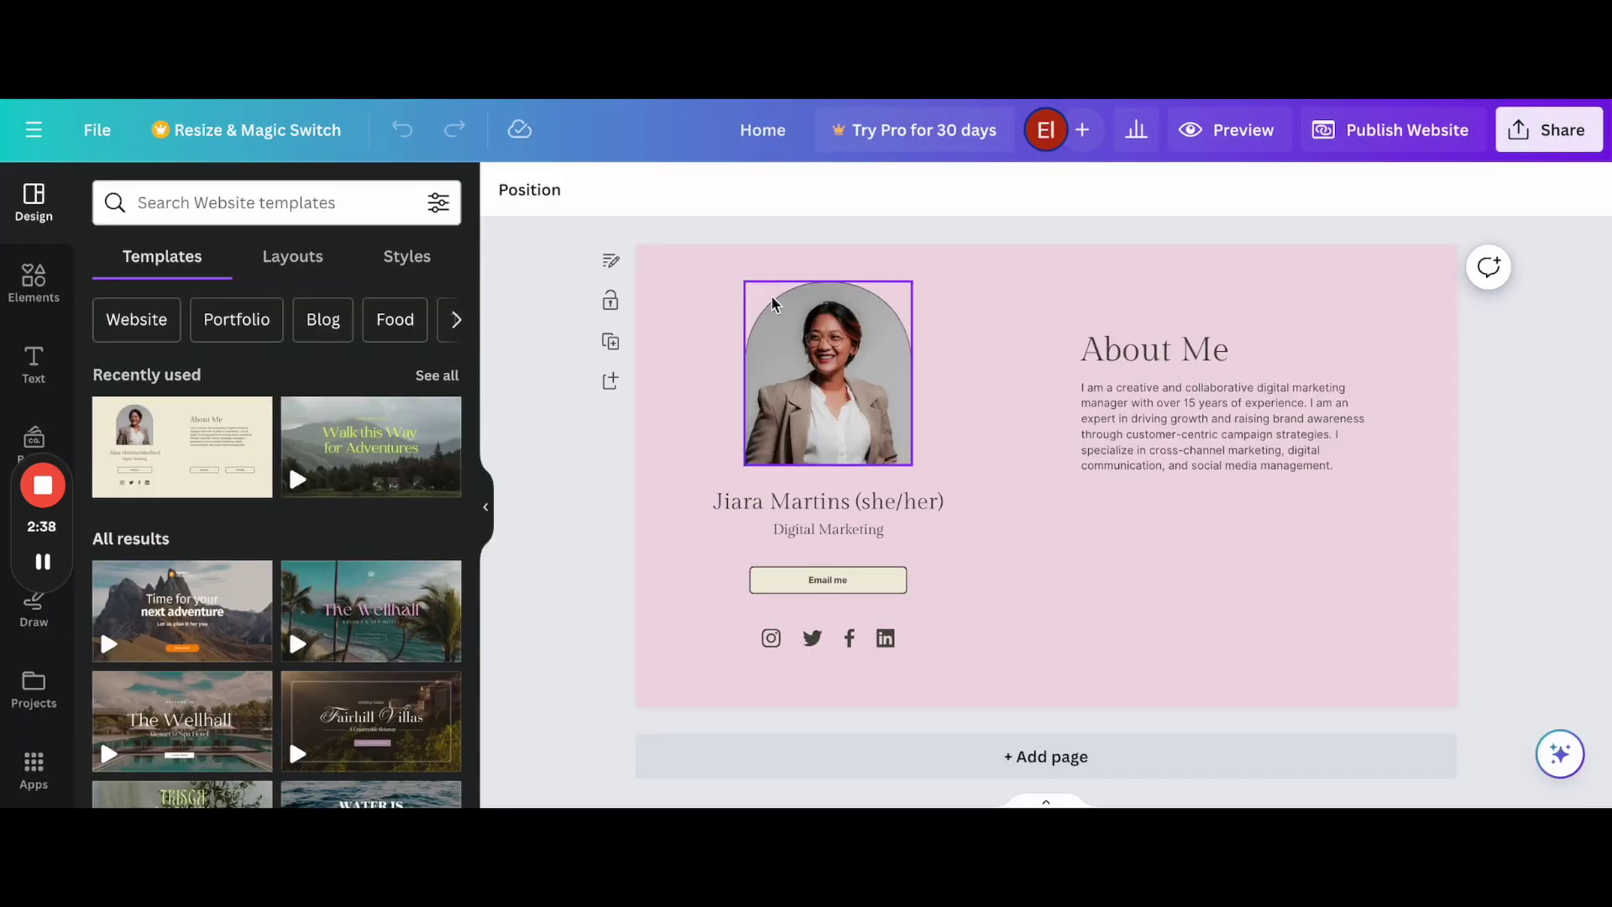
pyautogui.click(97, 130)
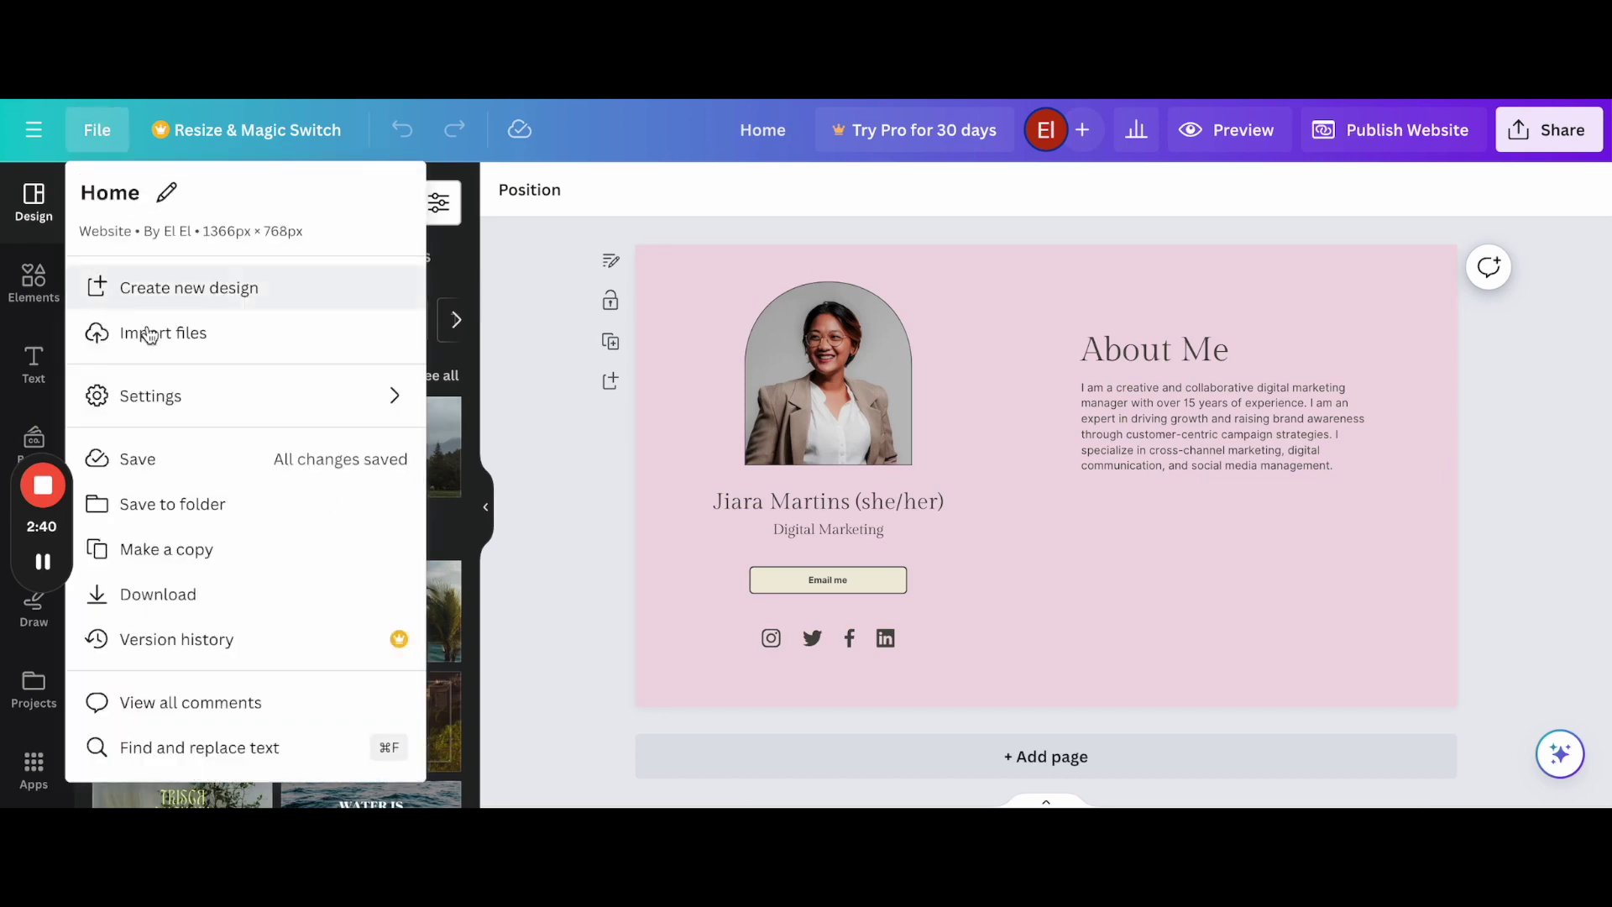
pyautogui.click(189, 287)
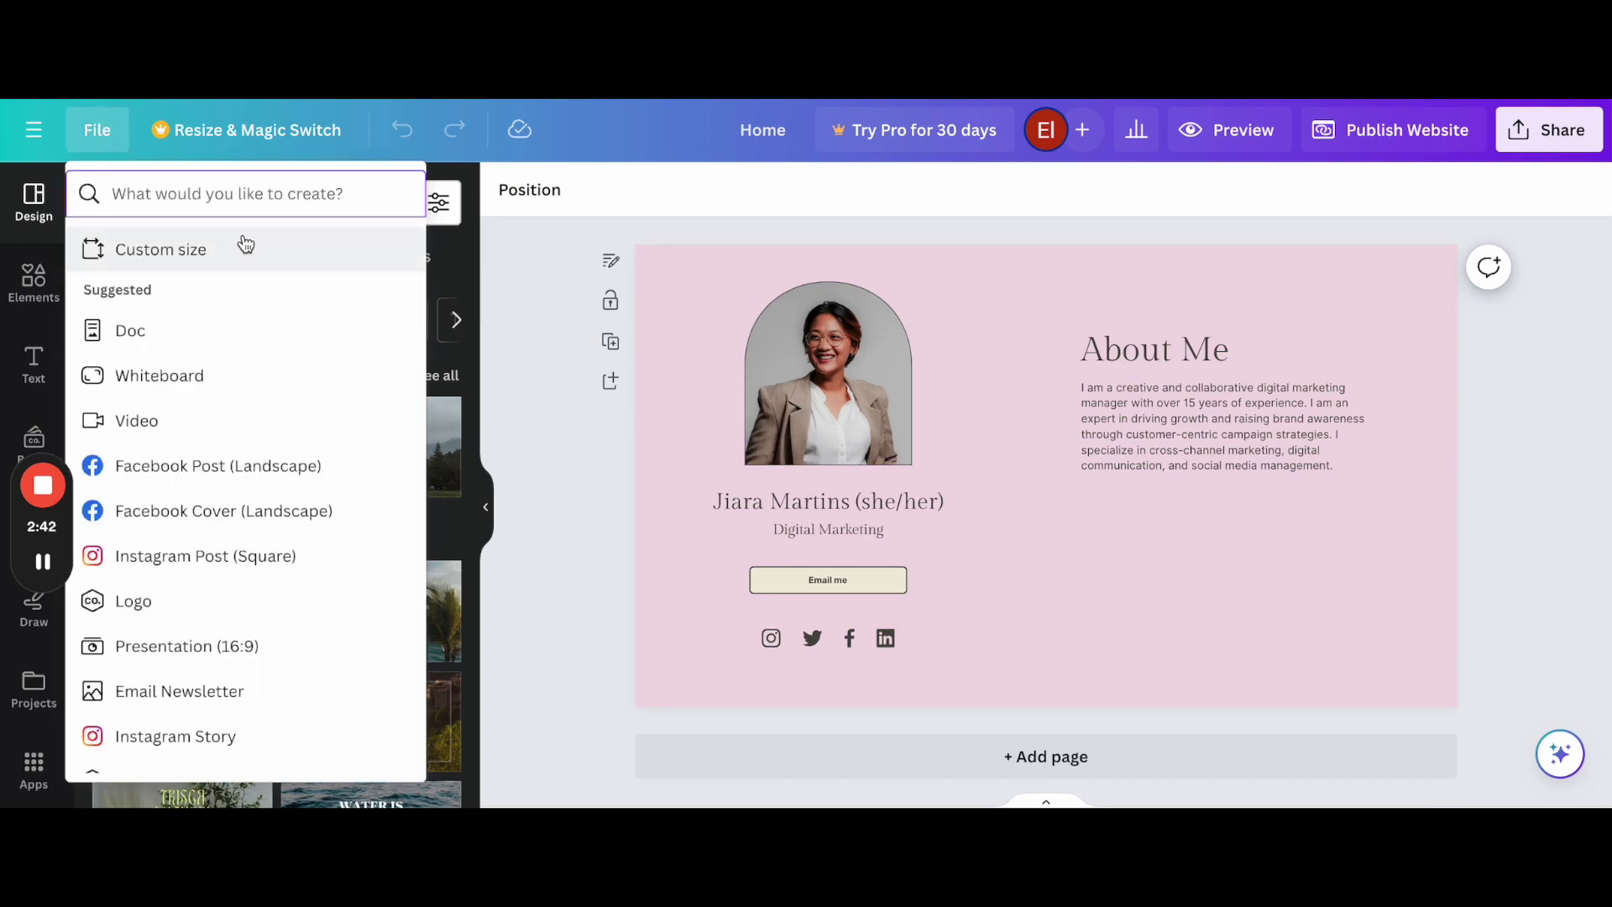
pyautogui.write('webs')
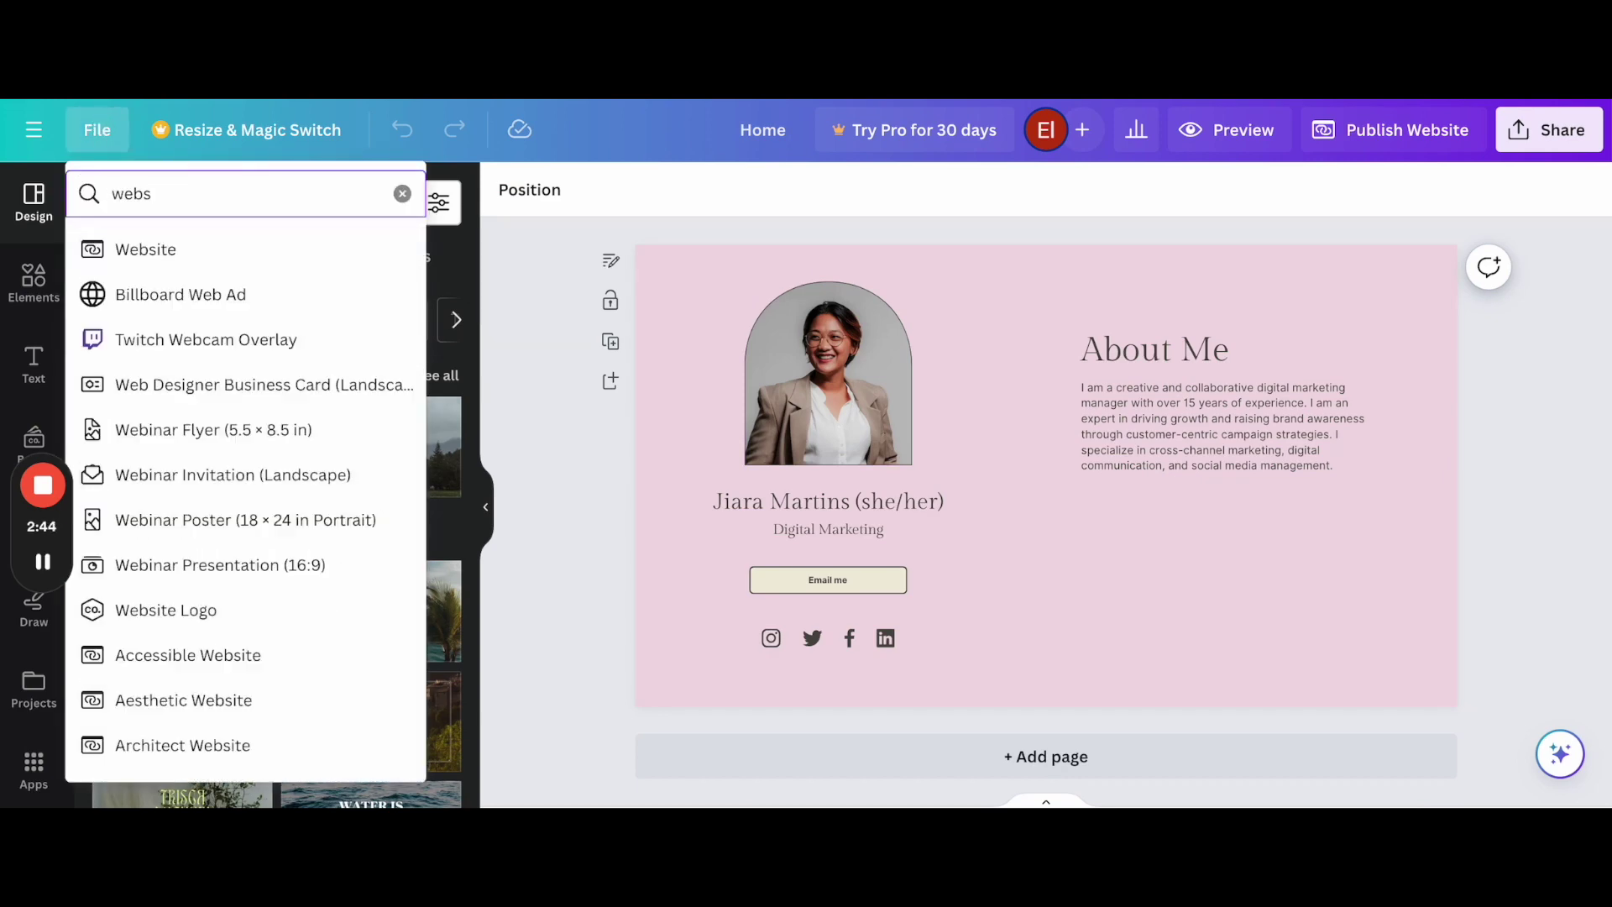
pyautogui.write('i')
pyautogui.click(146, 248)
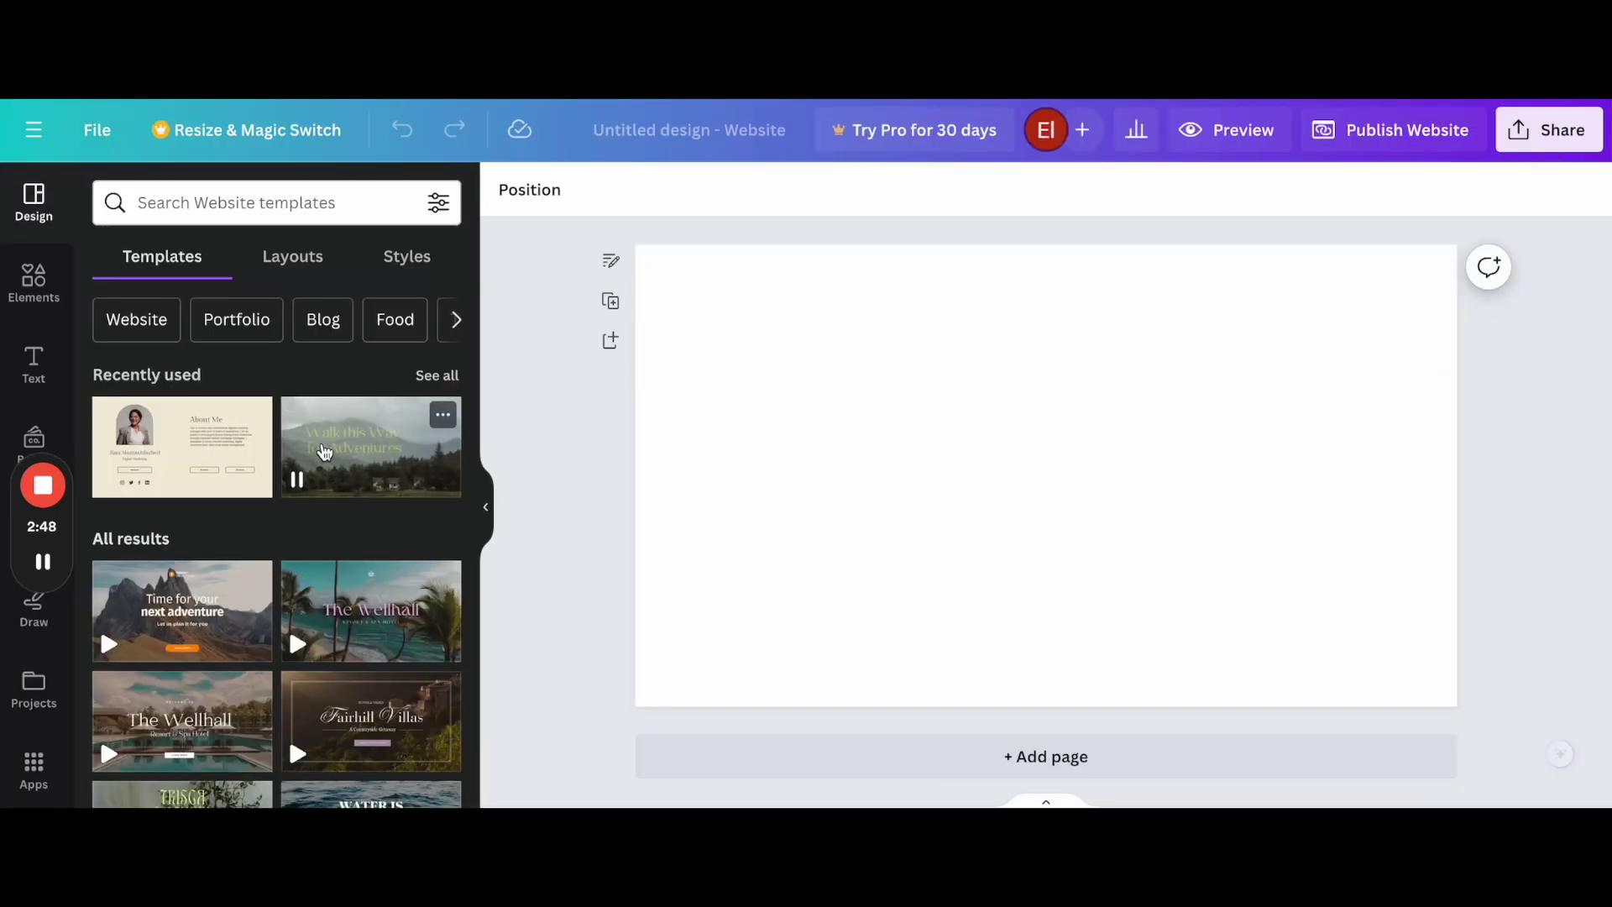
pyautogui.click(321, 452)
# - Apply the misty-mountain adventure template and delete its Green Aero Tours tagline
pyautogui.click(183, 527)
pyautogui.click(809, 449)
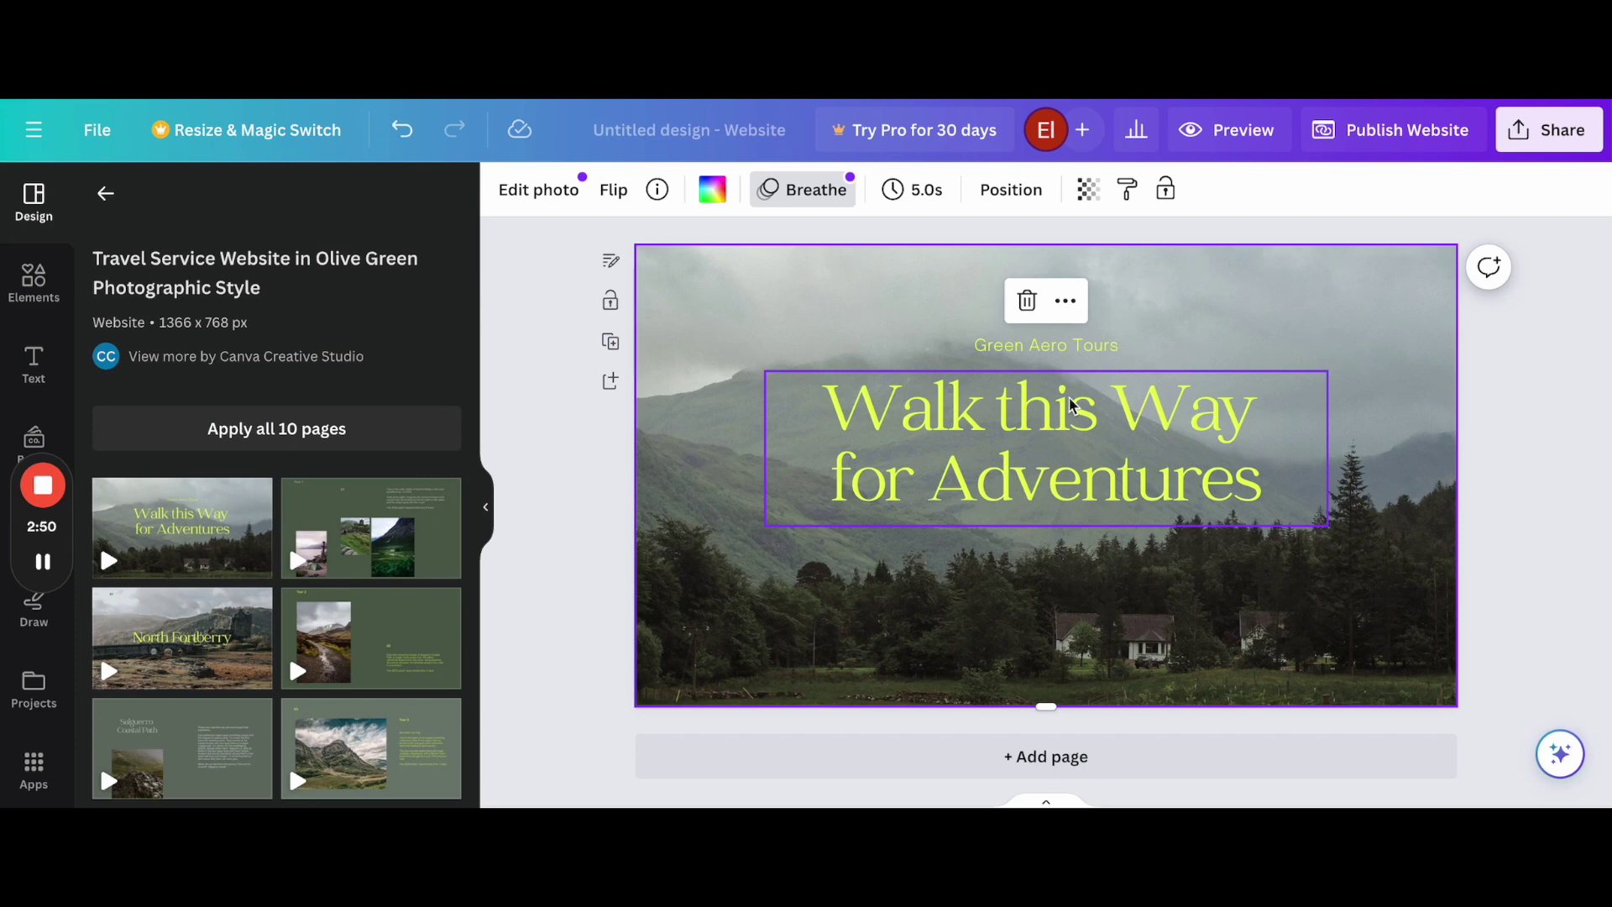
pyautogui.click(1062, 346)
pyautogui.press('Delete')
pyautogui.click(1040, 443)
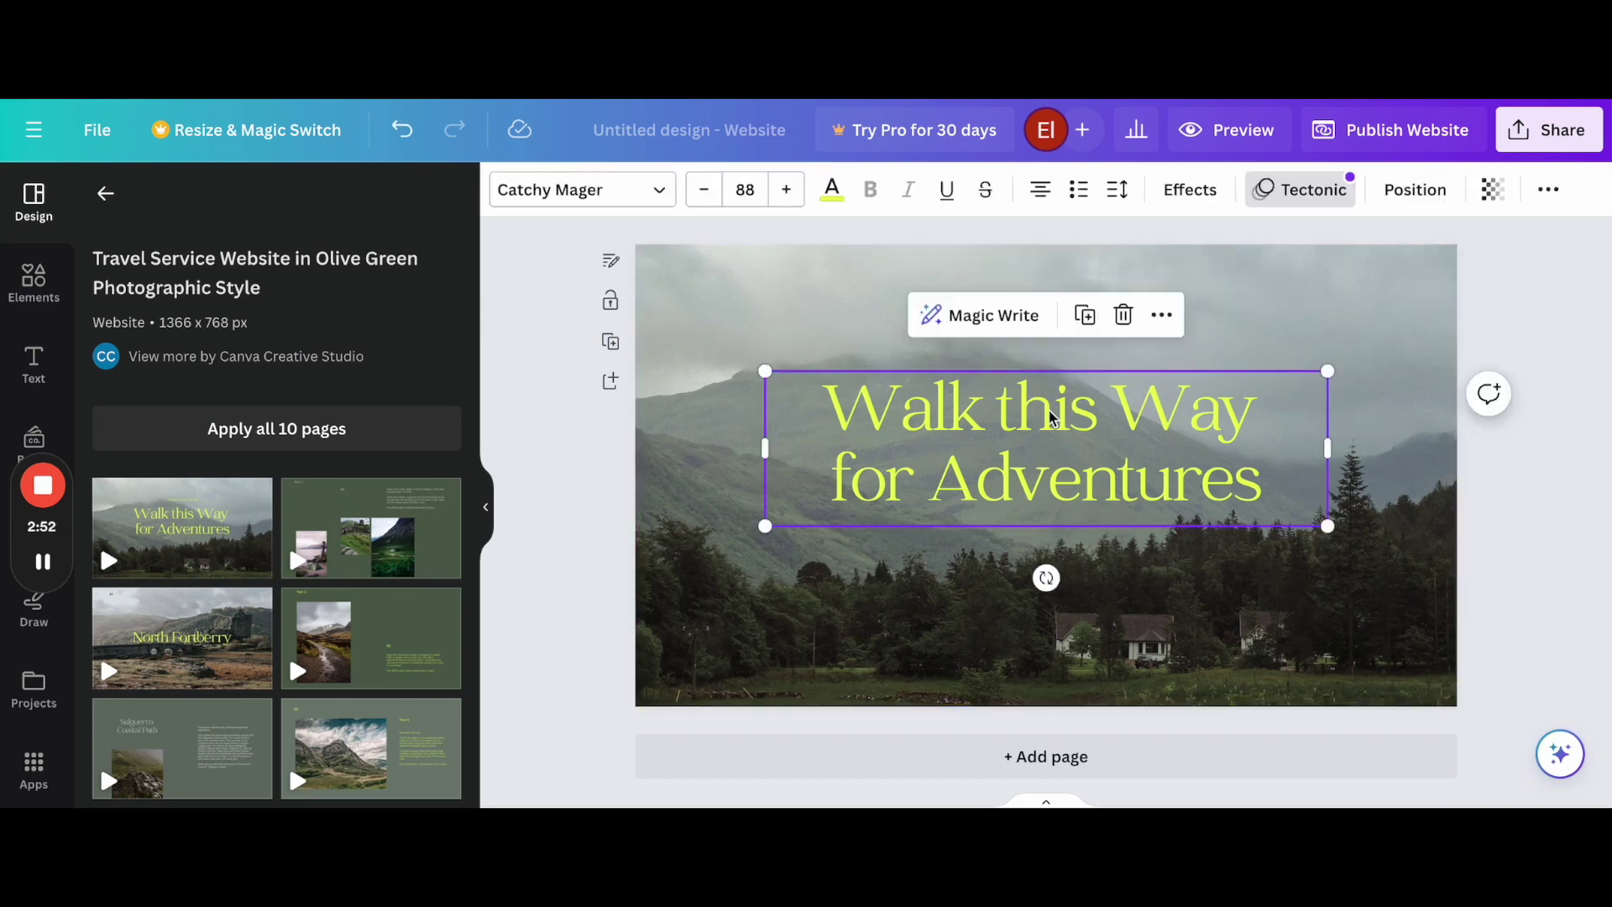
pyautogui.press('Delete')
pyautogui.click(400, 129)
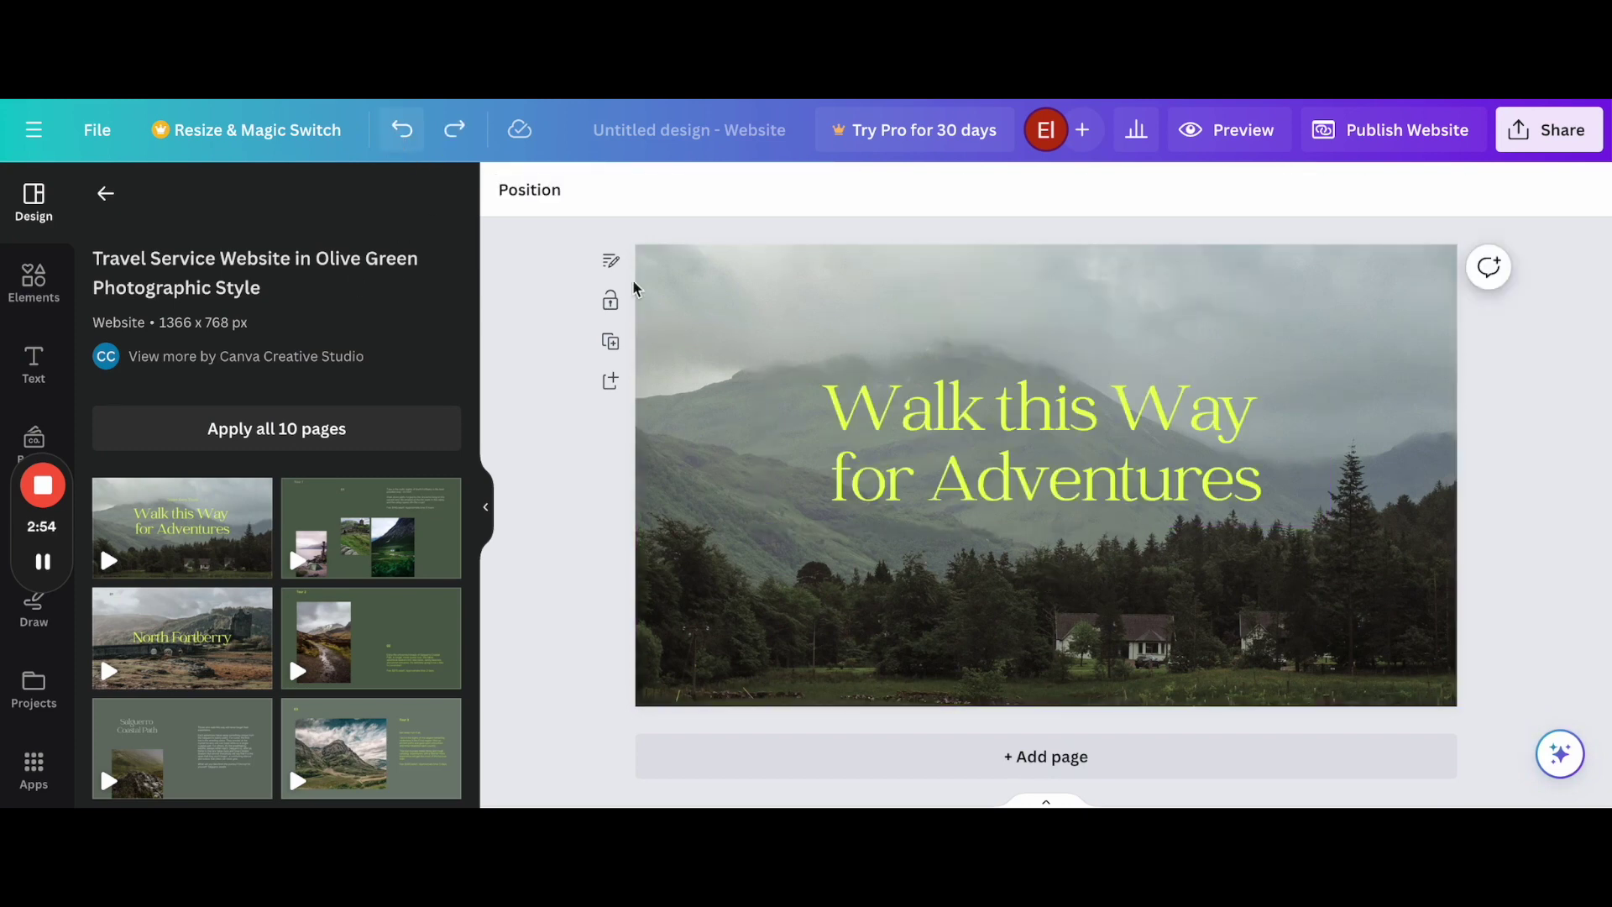
# - Retype the adventure headline so it reads 'Travel Resources'
pyautogui.click(926, 445)
pyautogui.moveTo(839, 416); pyautogui.dragTo(1260, 468)
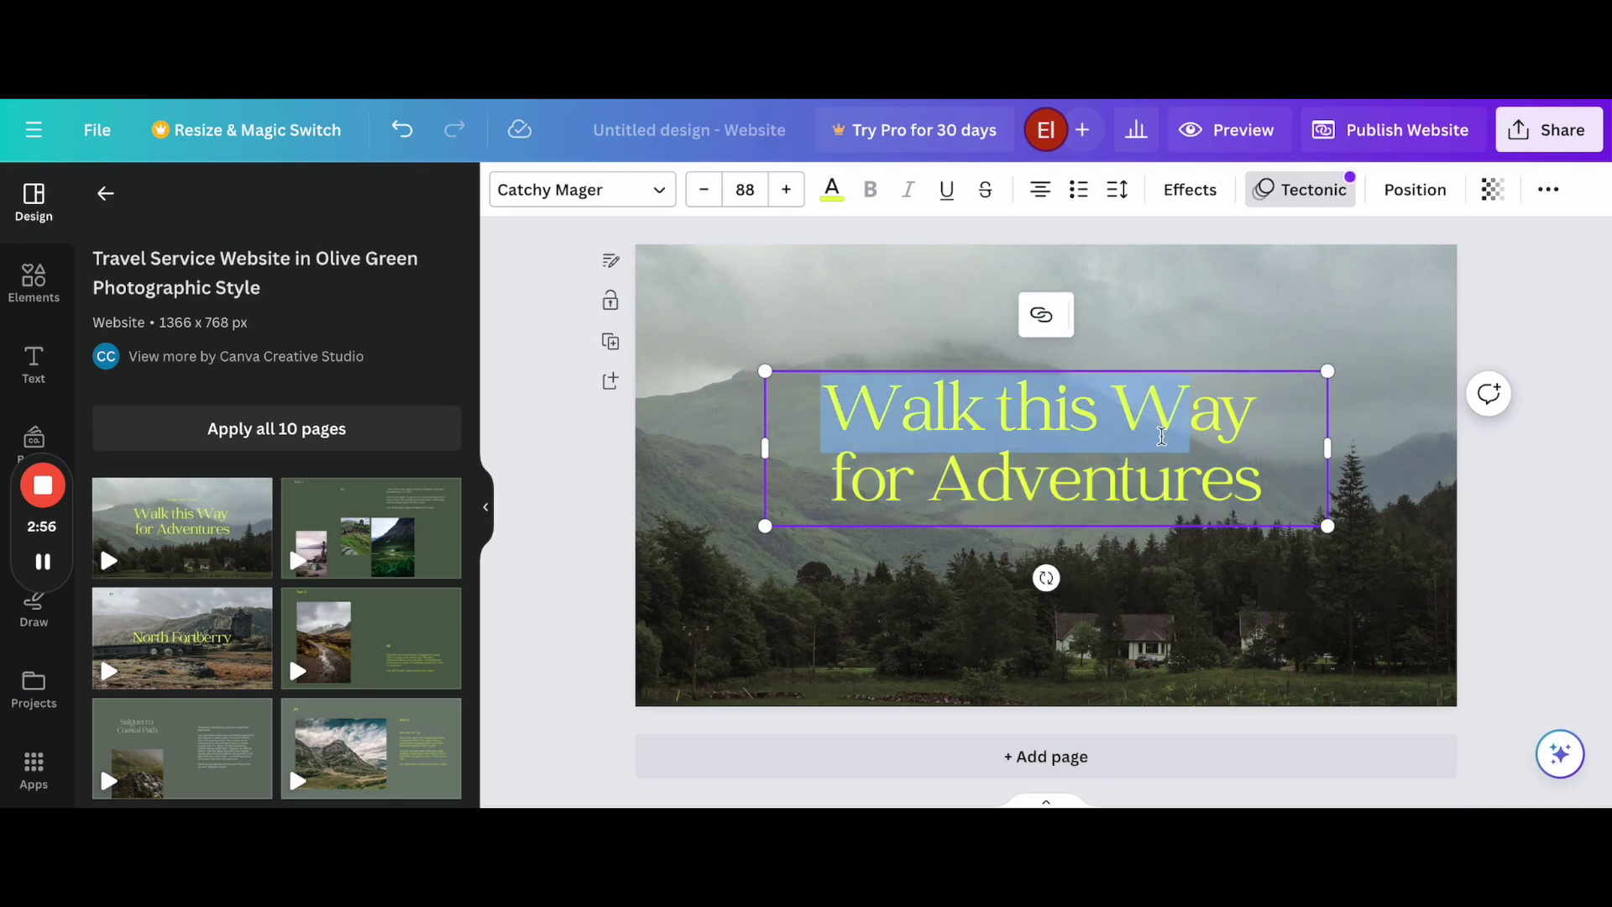
pyautogui.write('Trave')
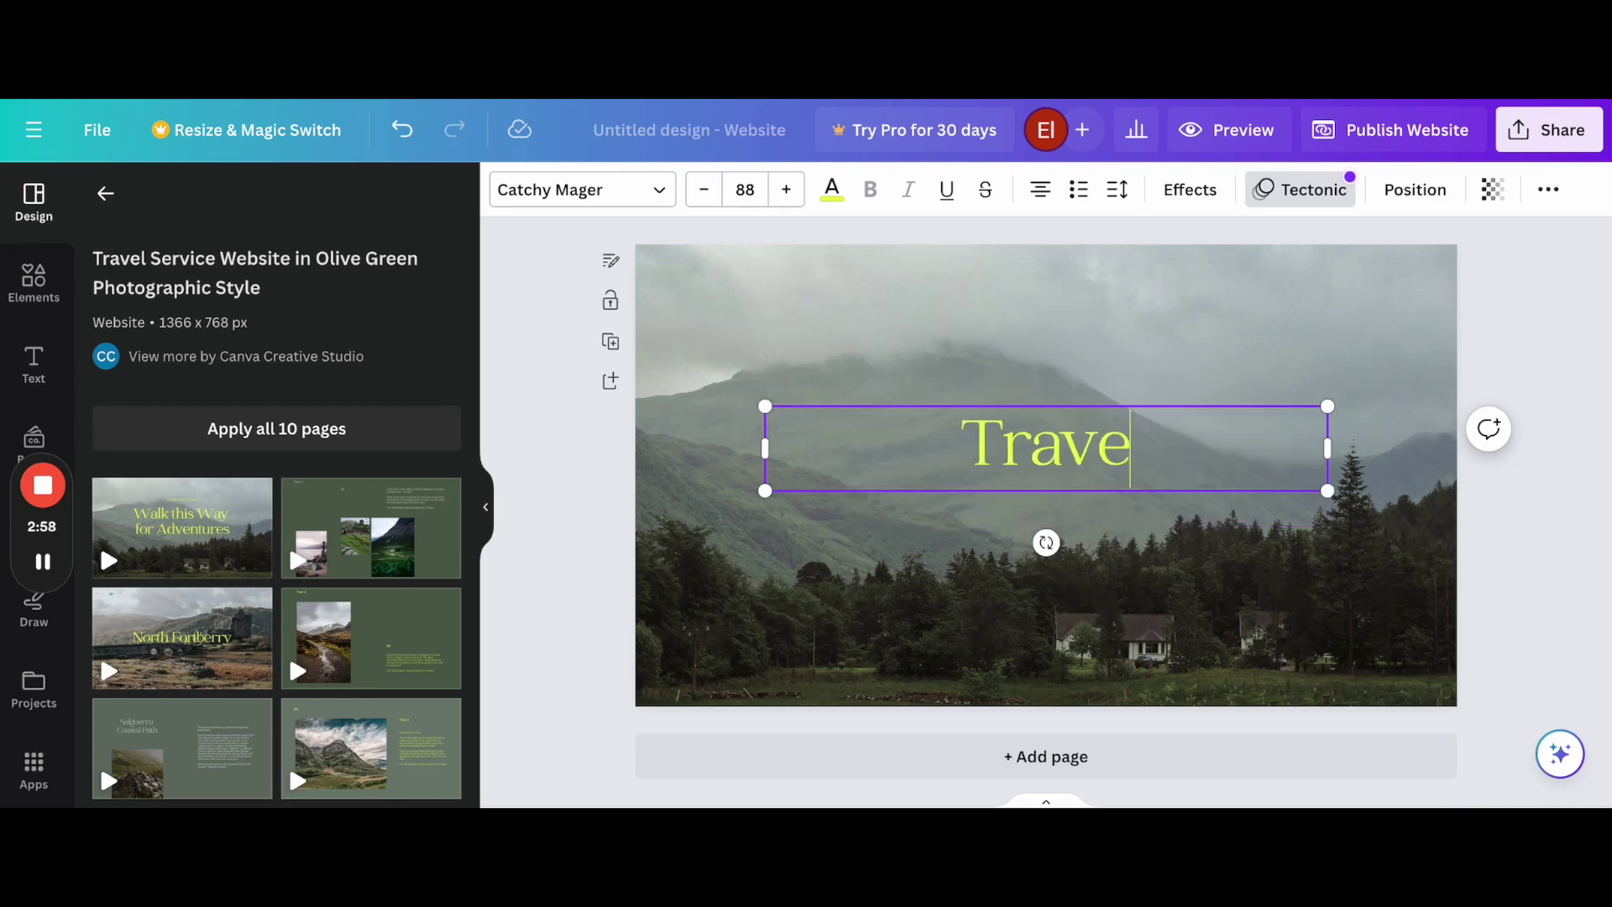
pyautogui.write('l Respuc')
pyautogui.press('BackSpace')
pyautogui.press('BackSpace')
pyautogui.press('BackSpace')
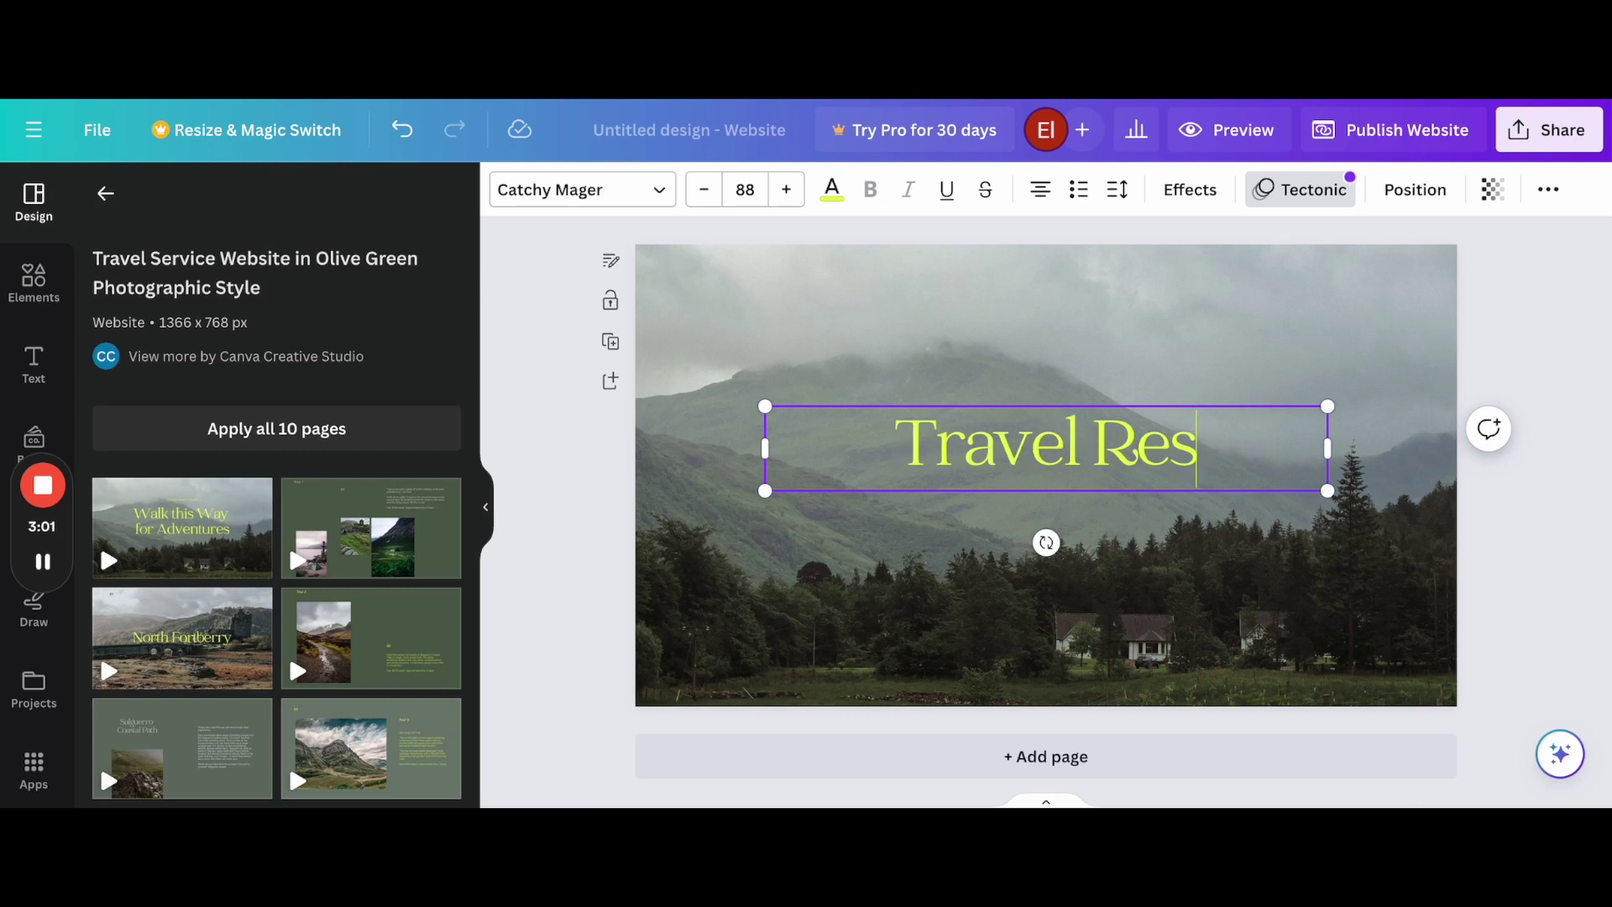
pyautogui.write('oucres')
pyautogui.press('BackSpace')
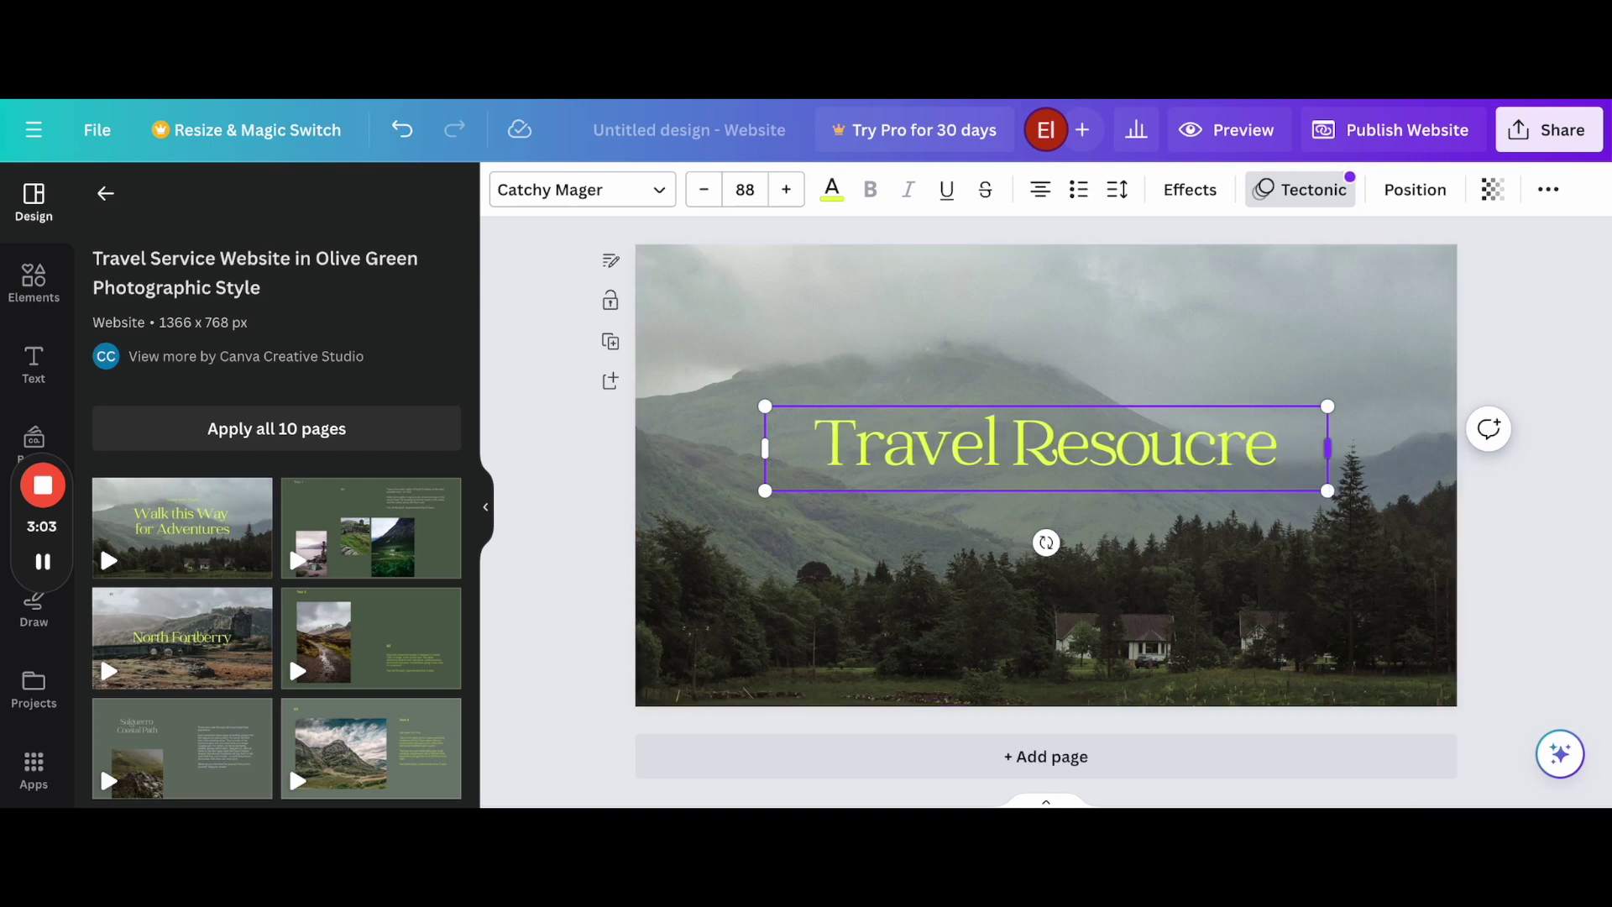
pyautogui.press('BackSpace')
pyautogui.press('BackSpace')
pyautogui.press('BackSpace')
pyautogui.write('rces')
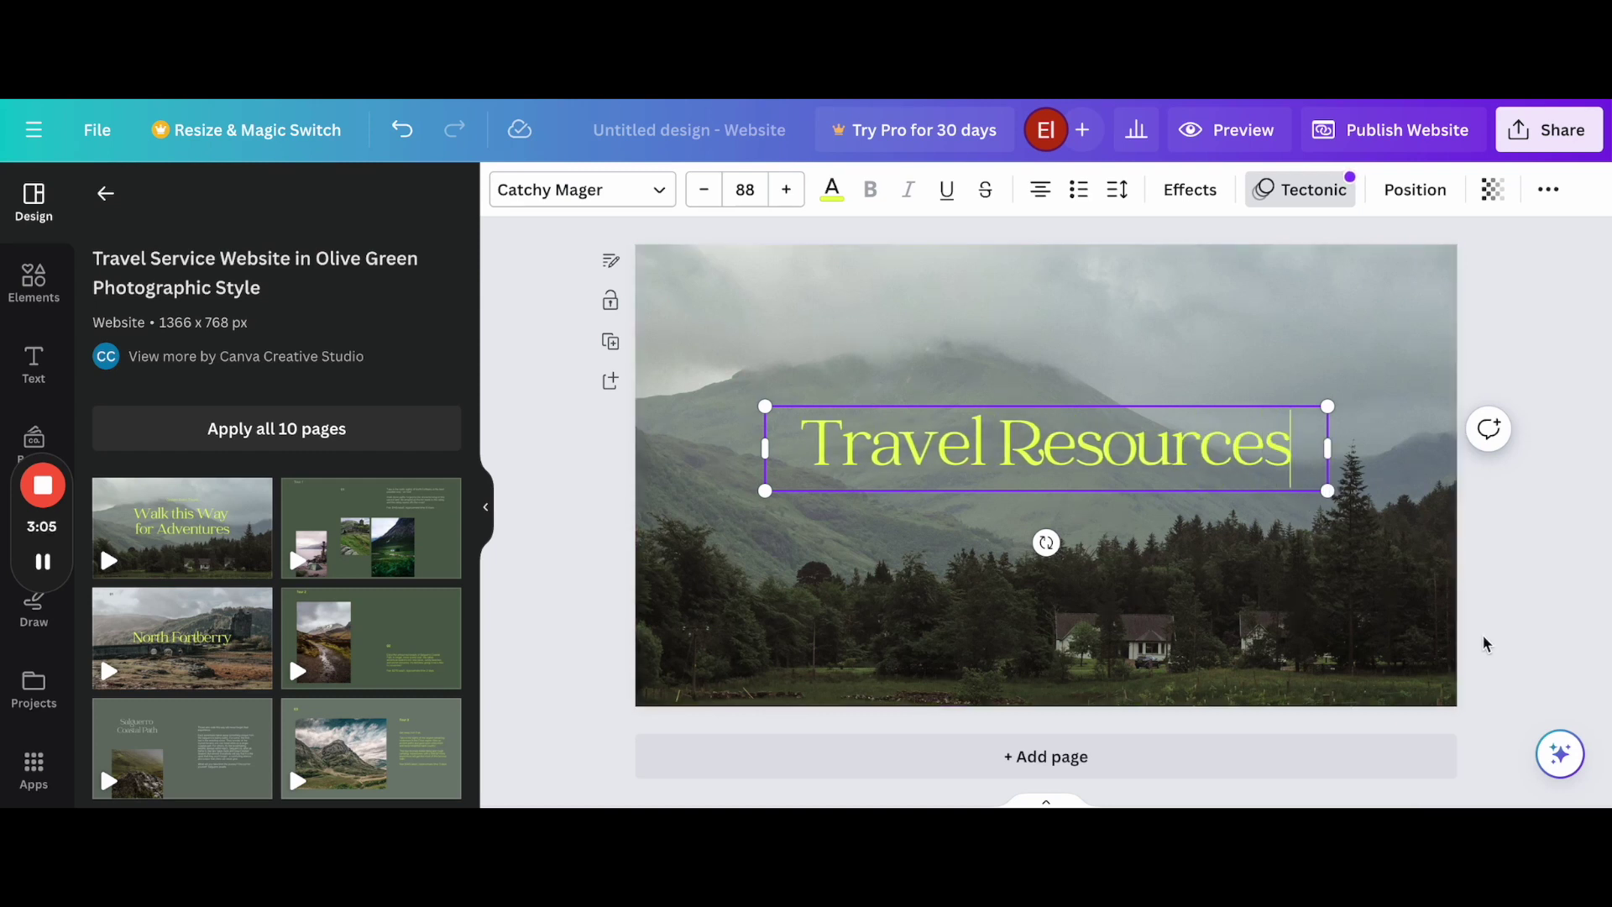
pyautogui.click(1534, 632)
pyautogui.click(1396, 130)
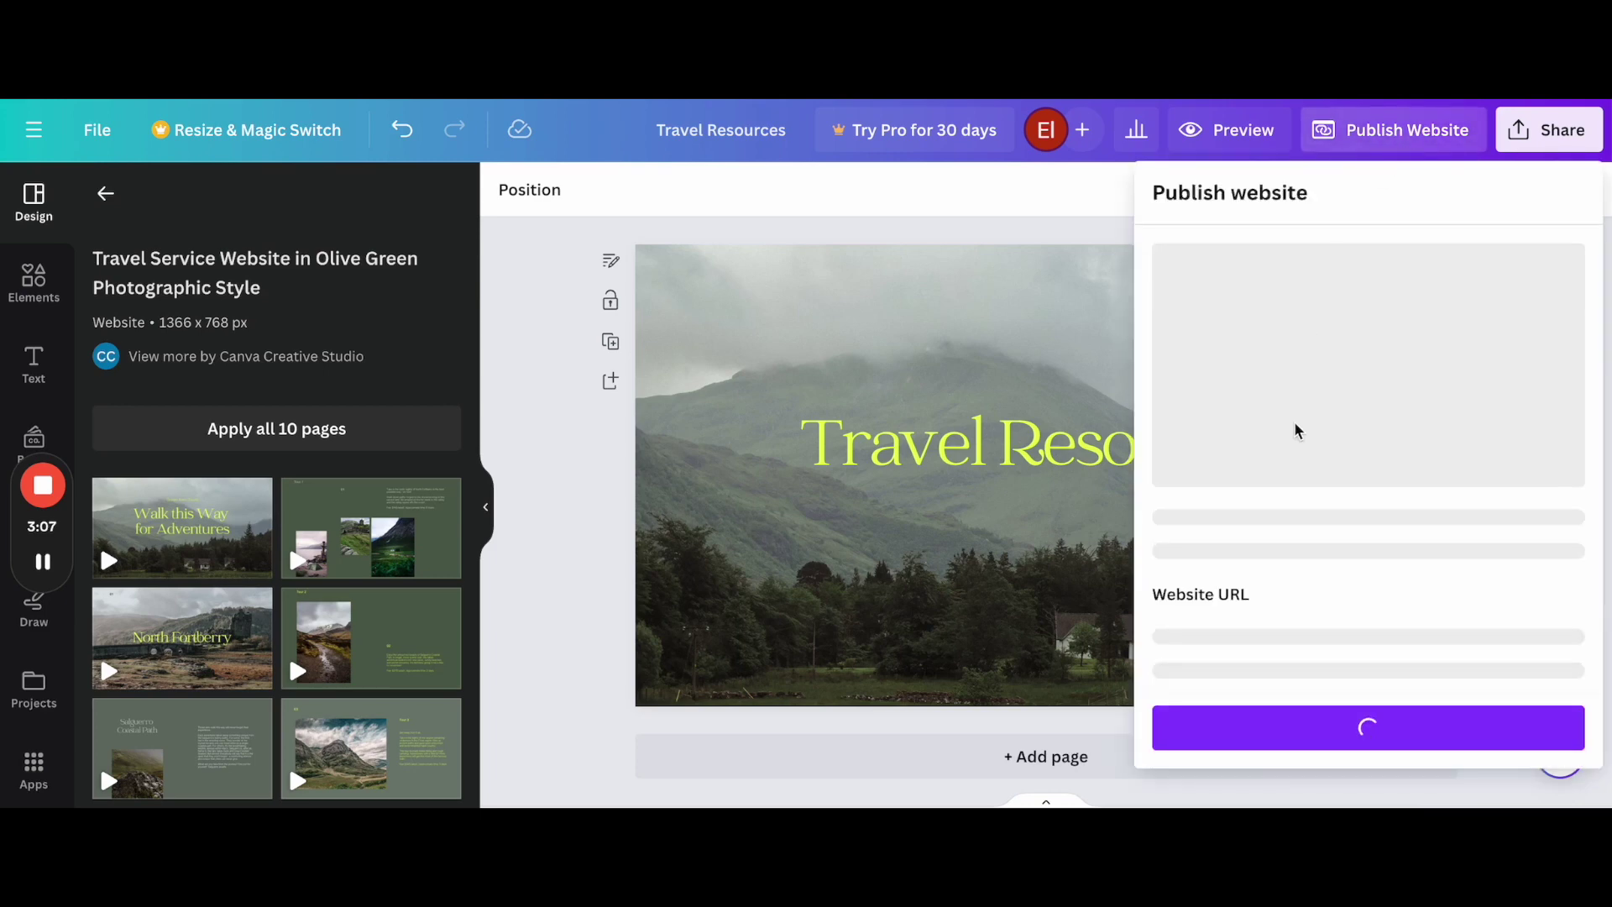
# - Publish the Travel Resources site and copy its live my.canva.site address
pyautogui.click(1347, 728)
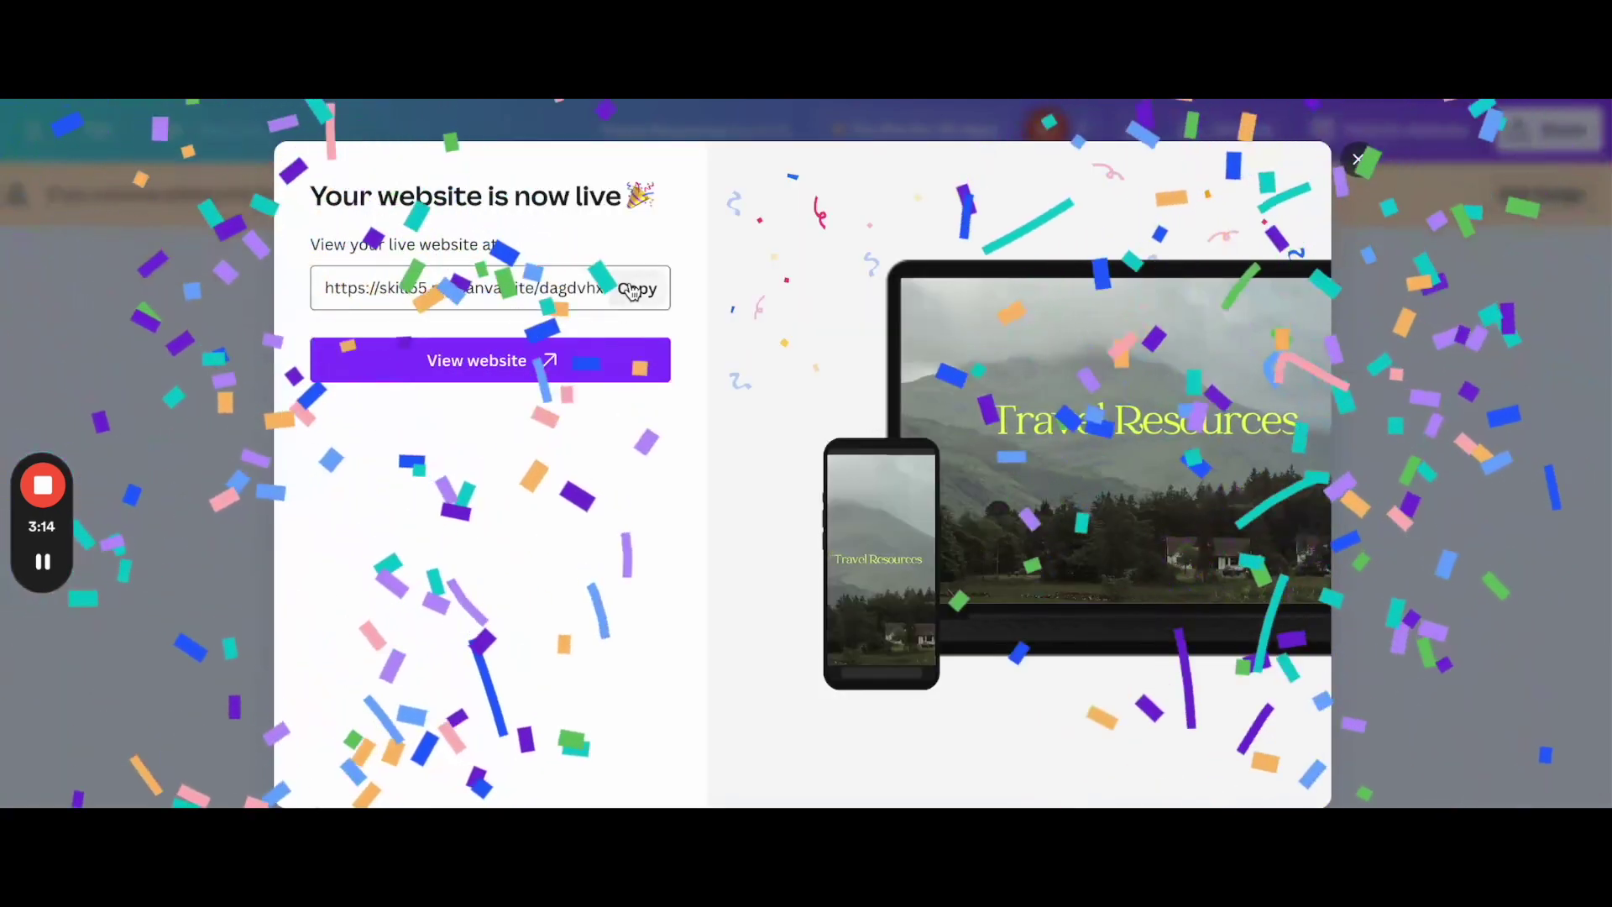
pyautogui.click(634, 287)
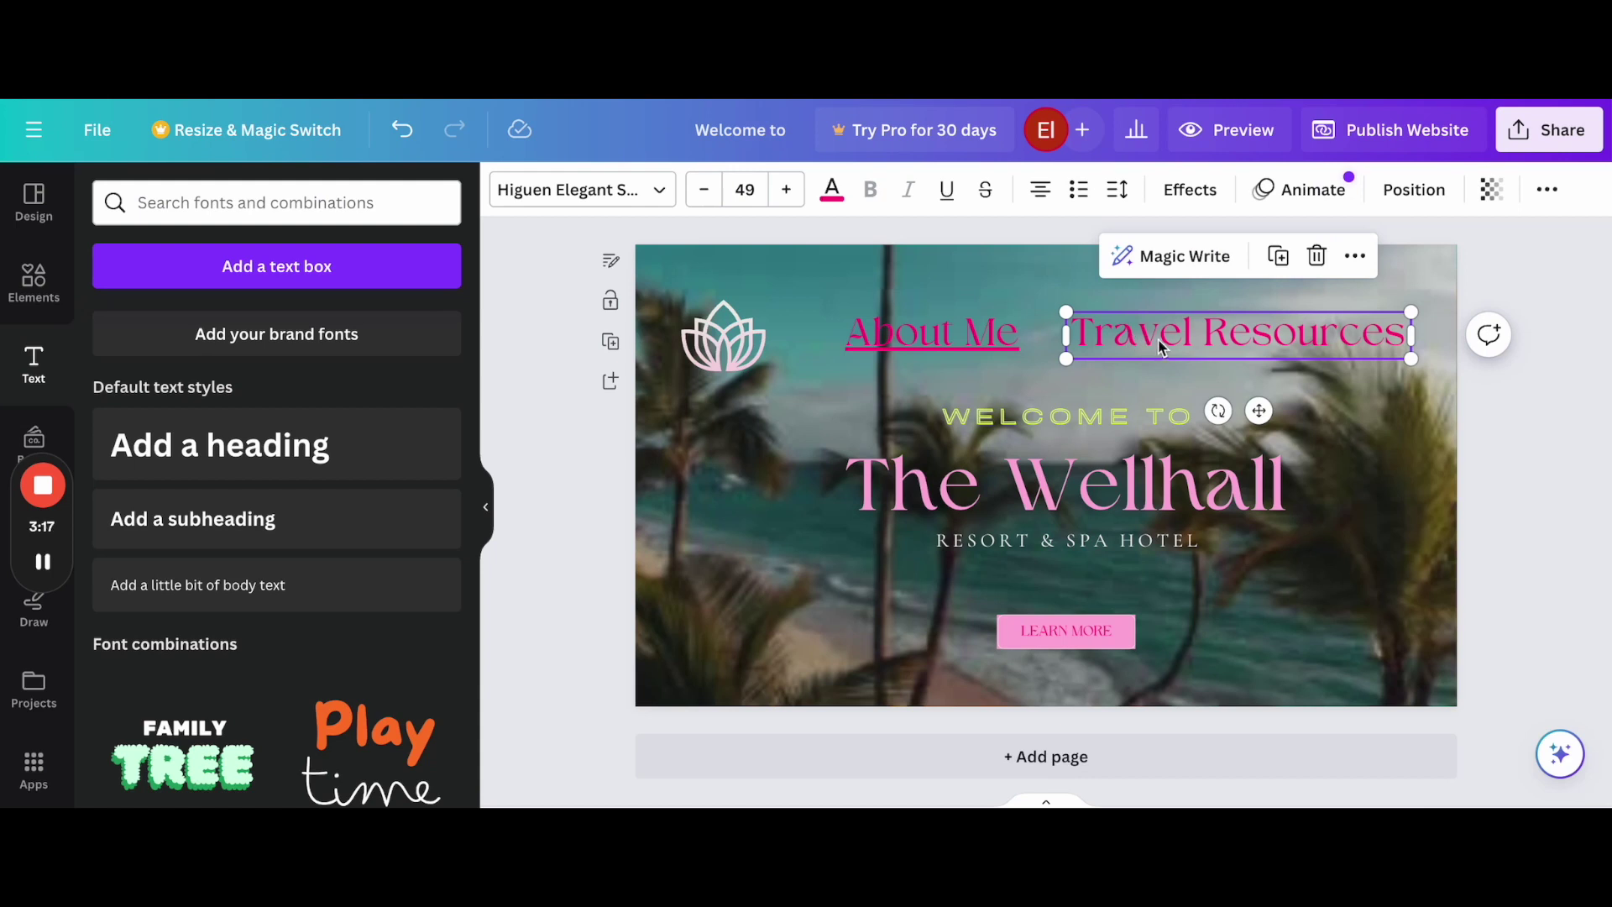
# - Link the home page's Travel Resources menu text to the copied canva.site URL
pyautogui.click(1159, 342)
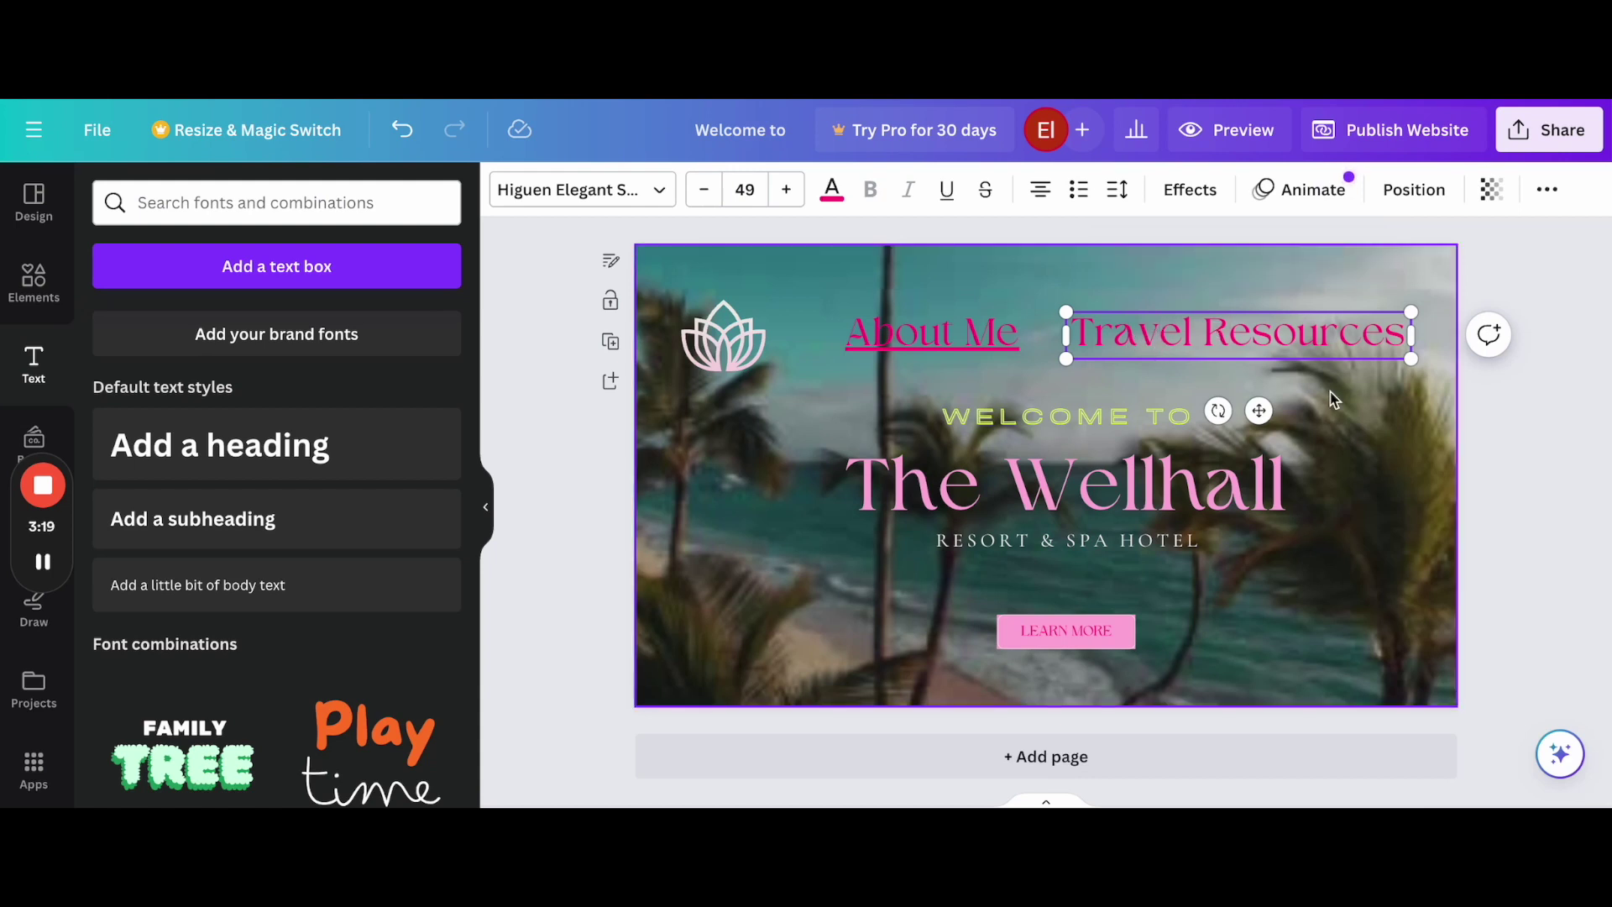
pyautogui.click(1279, 378)
pyautogui.rightClick(1279, 334)
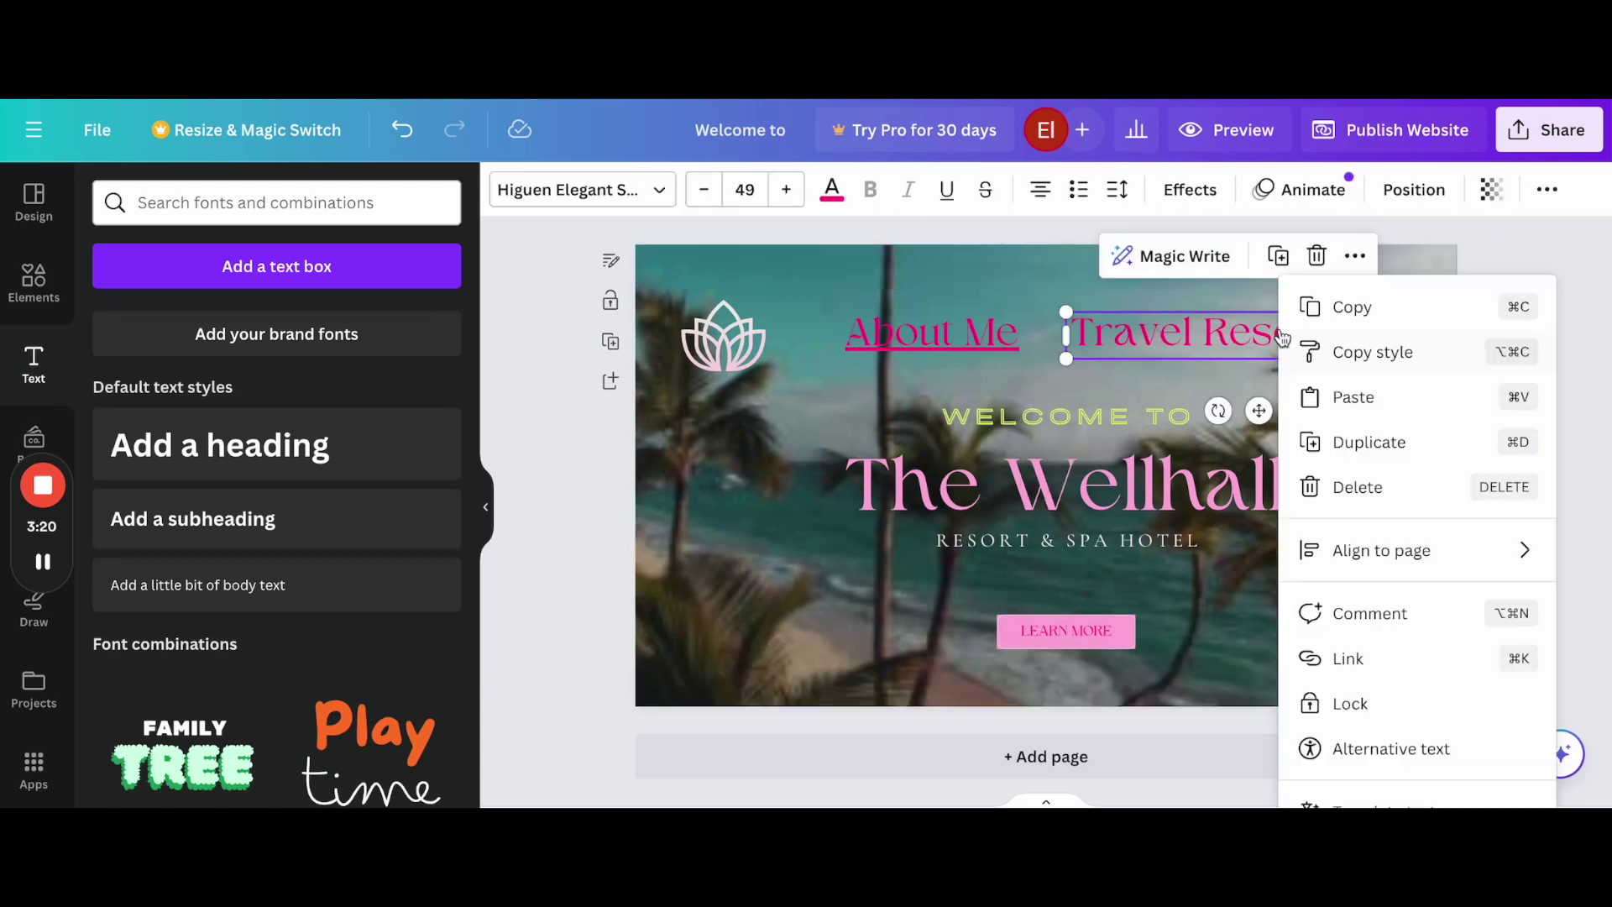
pyautogui.click(1347, 658)
pyautogui.hotkey('ctrl', 'v')
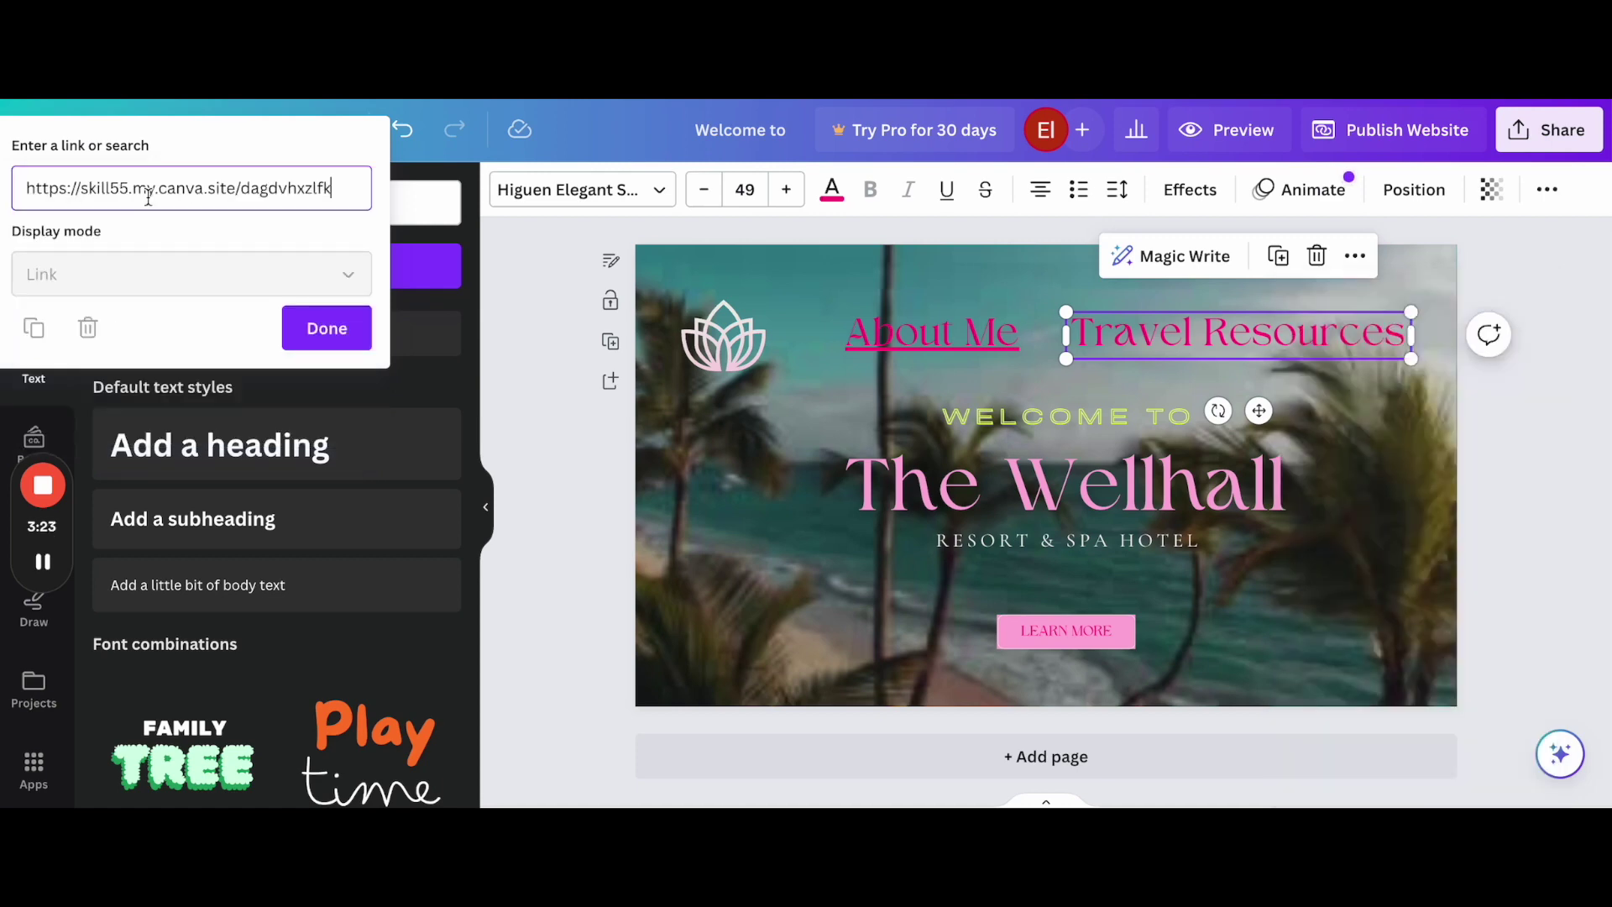
pyautogui.click(326, 329)
pyautogui.click(1472, 243)
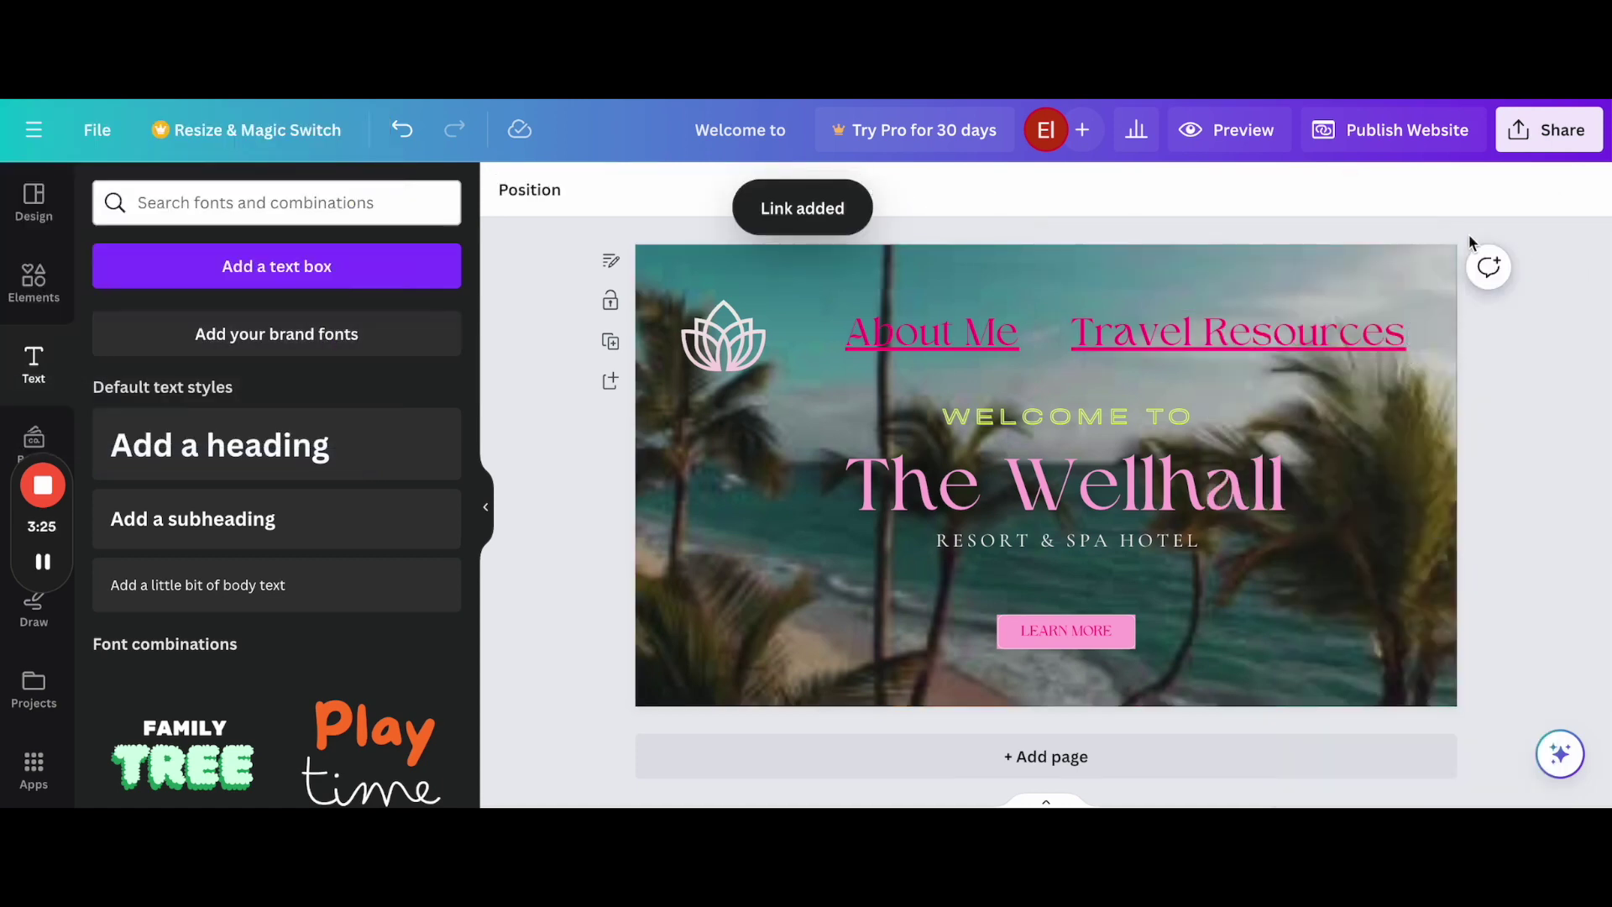
# - Preview the Wellhall site and check that About Me opens the resume site
pyautogui.click(1241, 131)
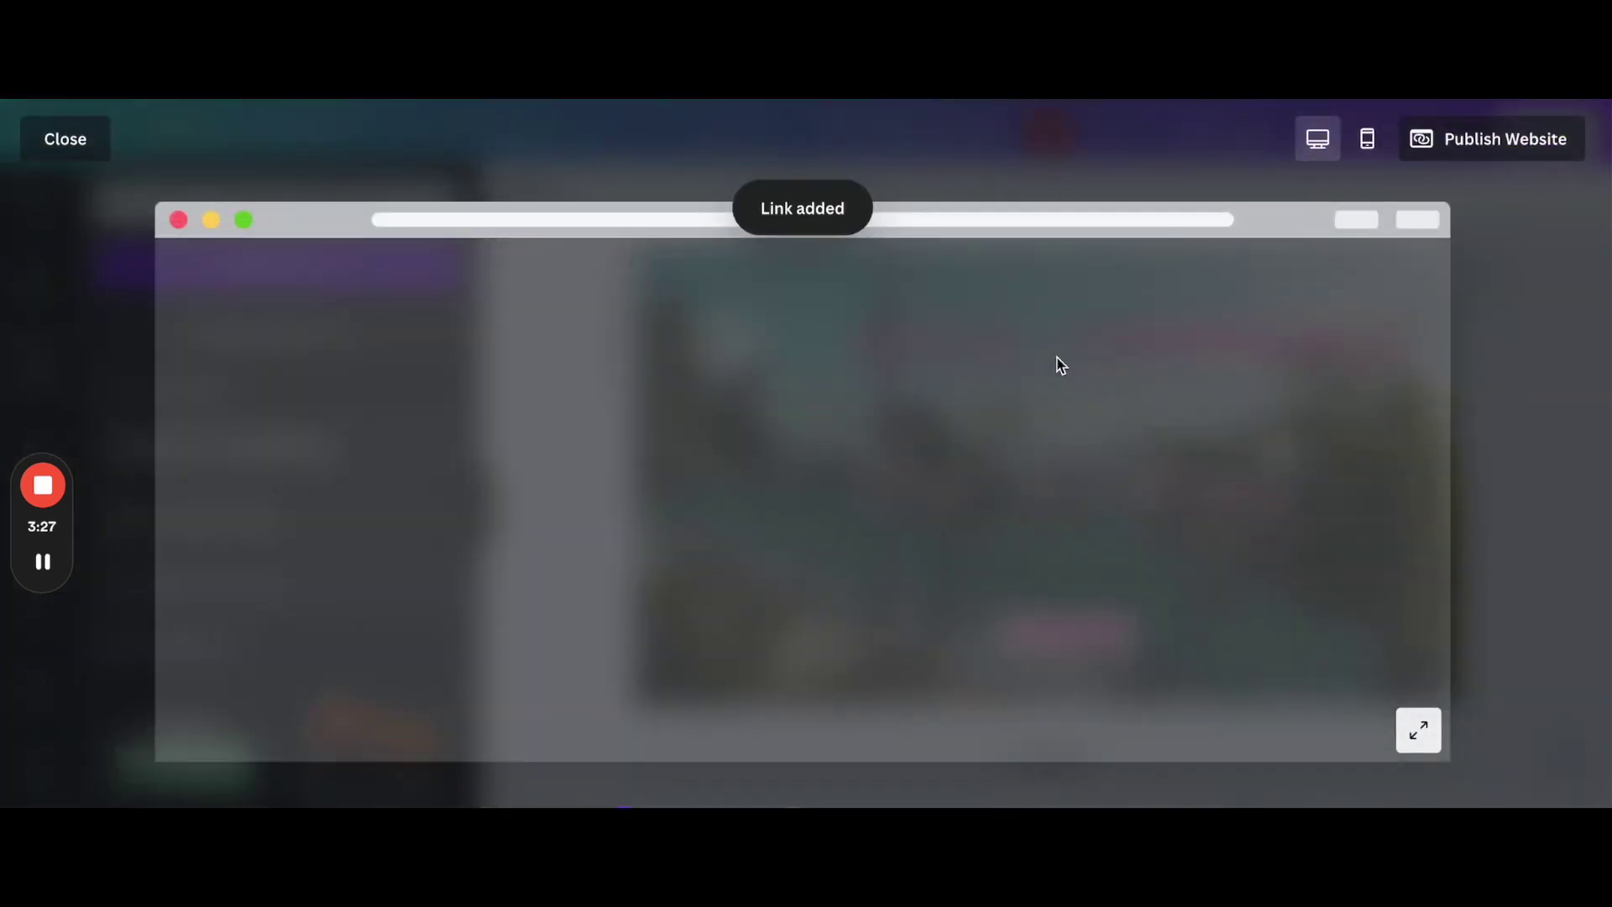
pyautogui.scroll(-3, 839, 523)
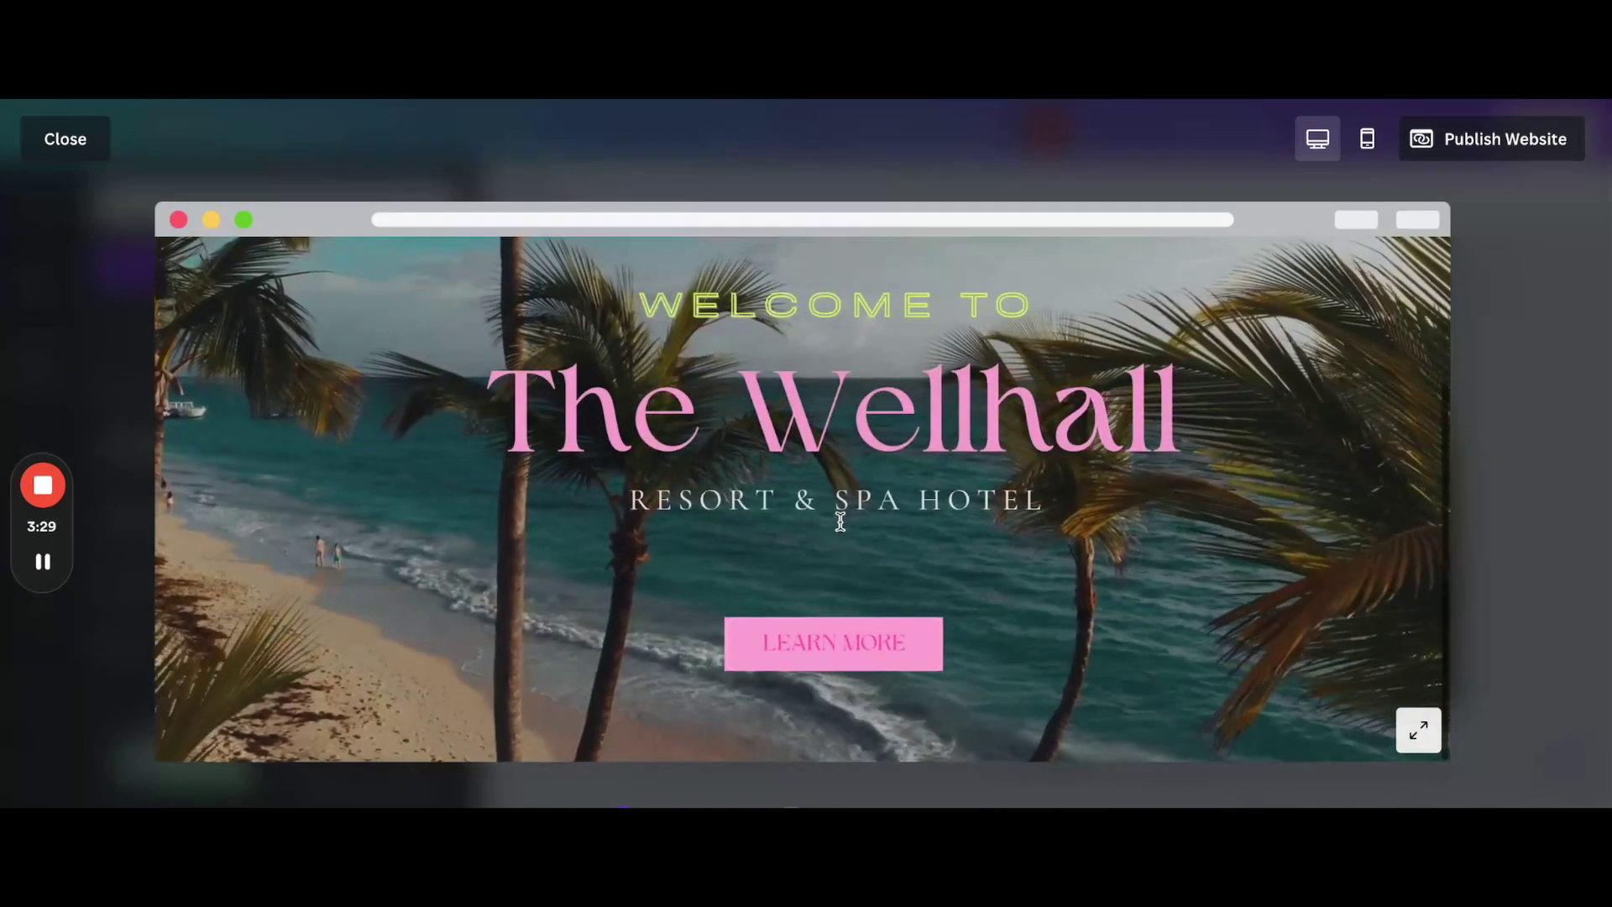
pyautogui.scroll(3, 841, 523)
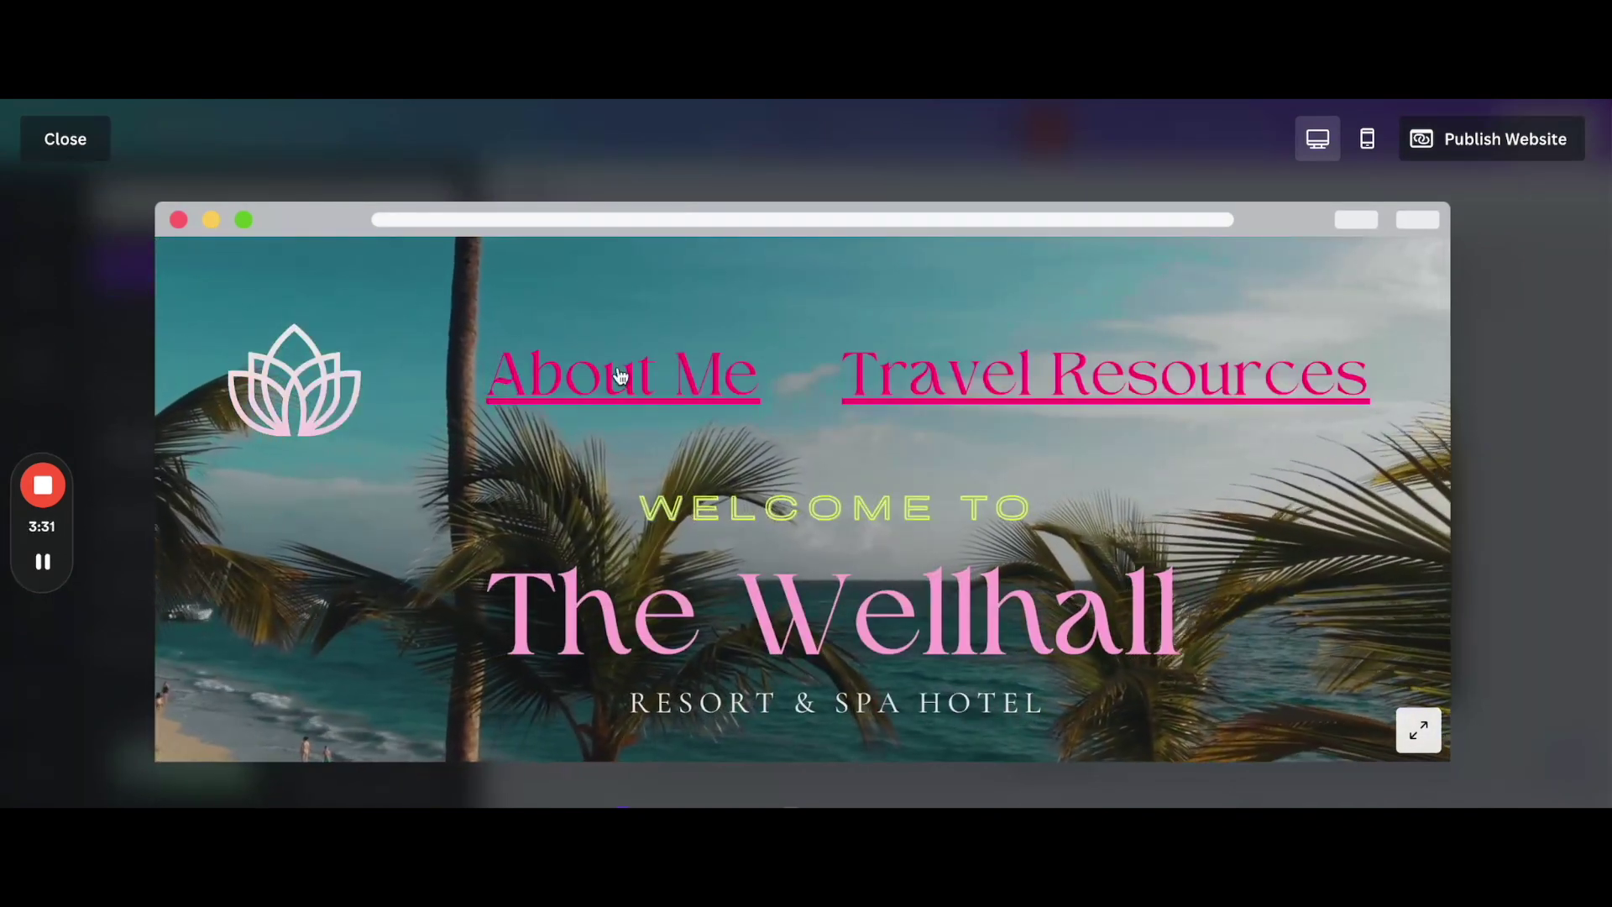
pyautogui.click(620, 376)
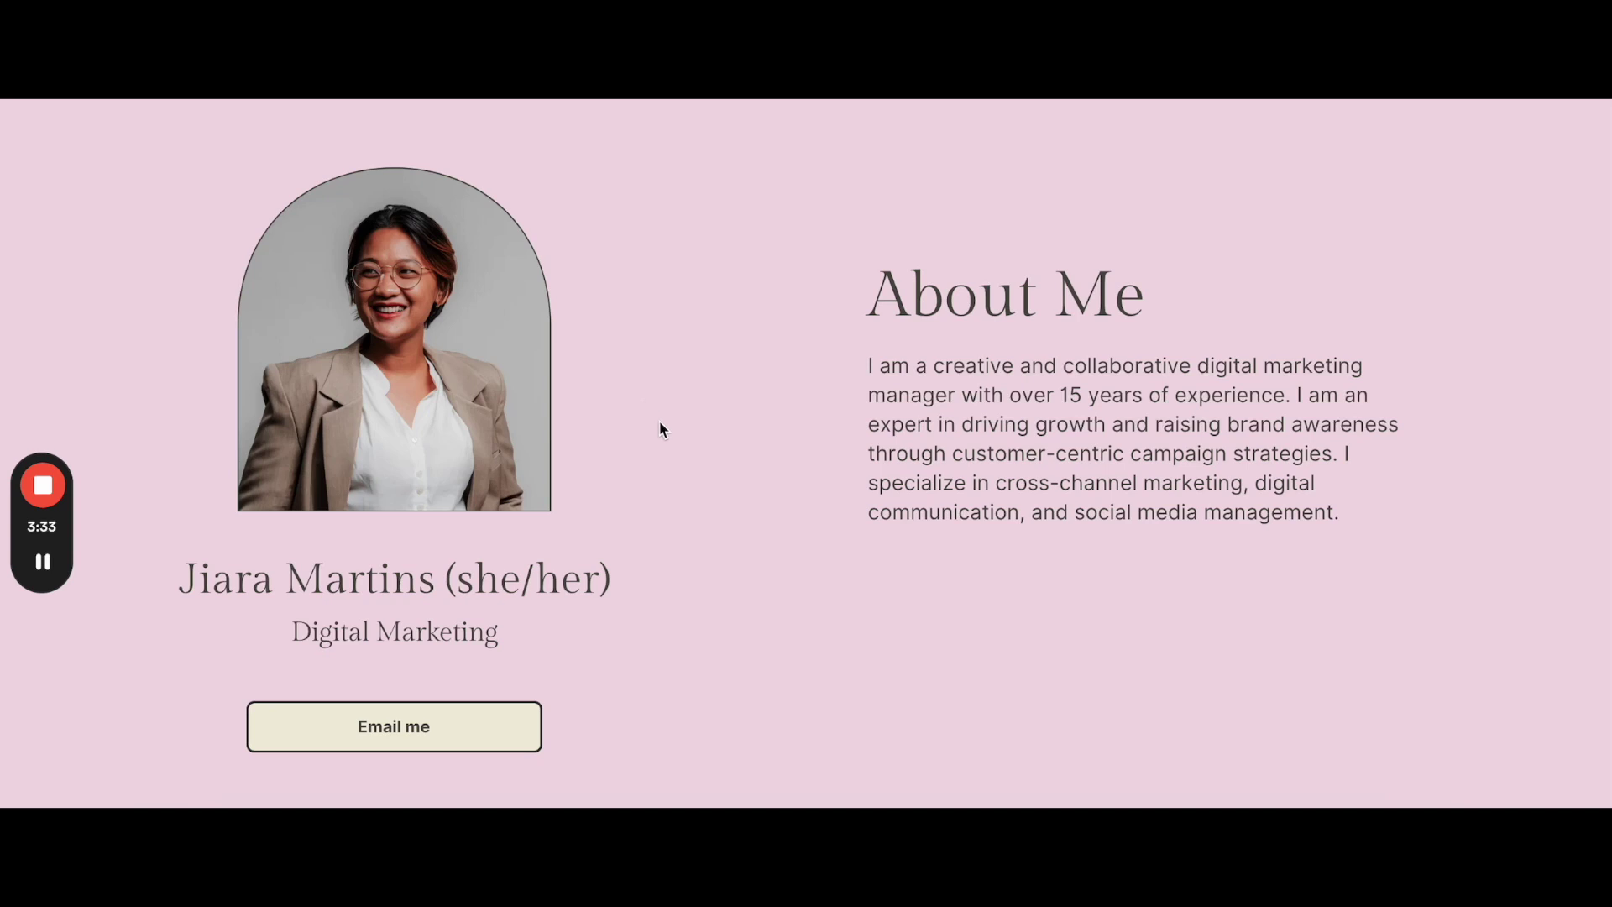
pyautogui.scroll(-2, 661, 429)
pyautogui.scroll(2, 661, 429)
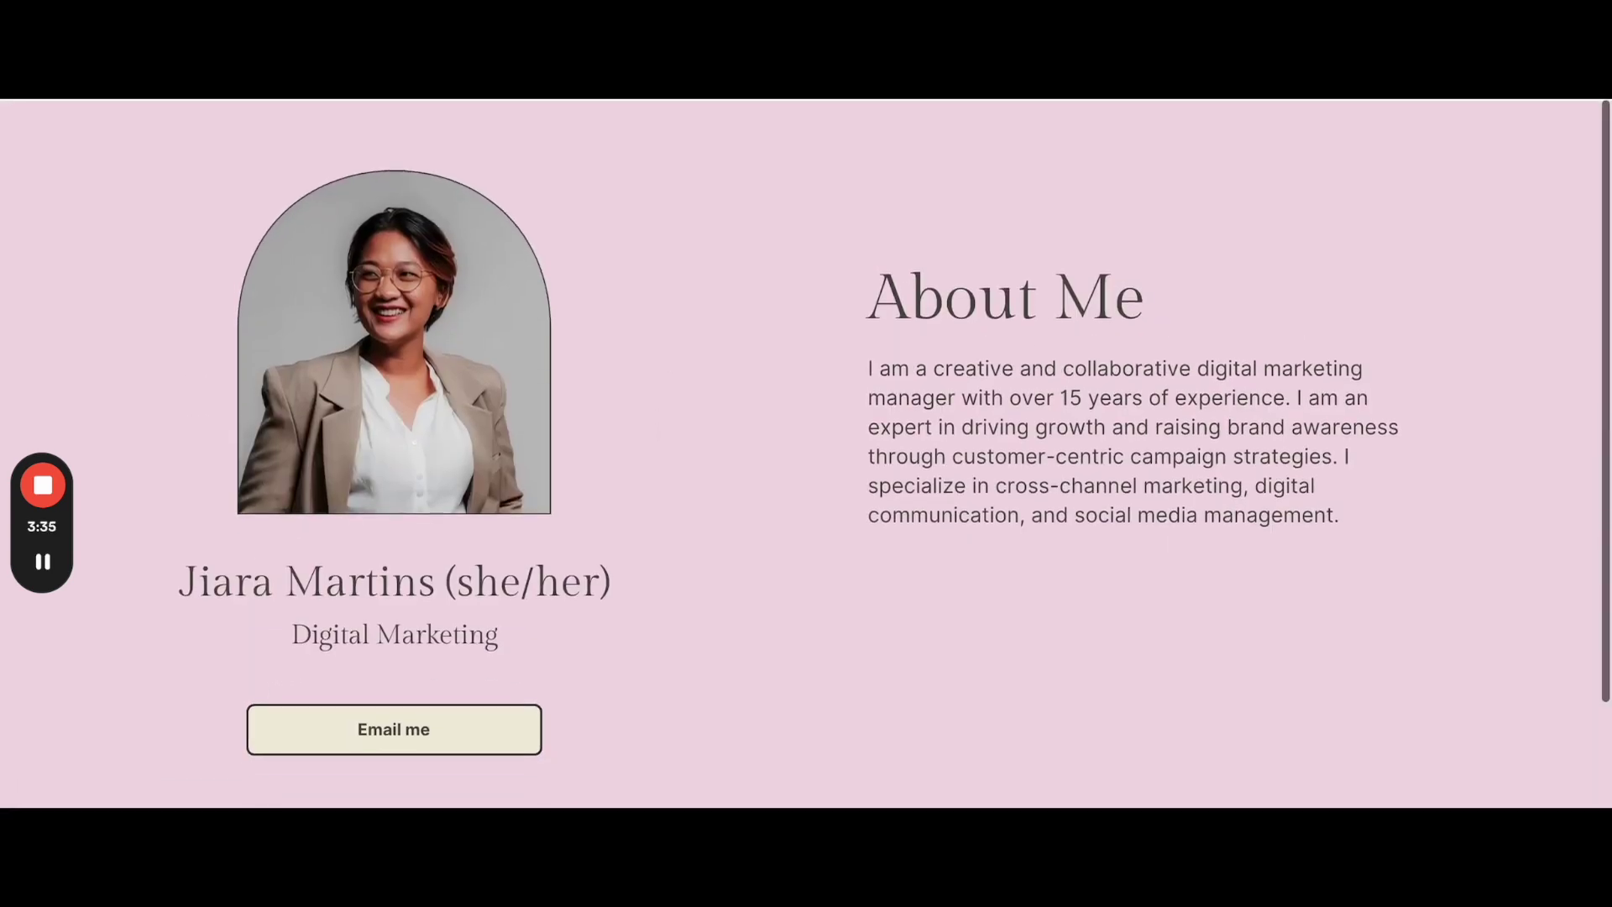